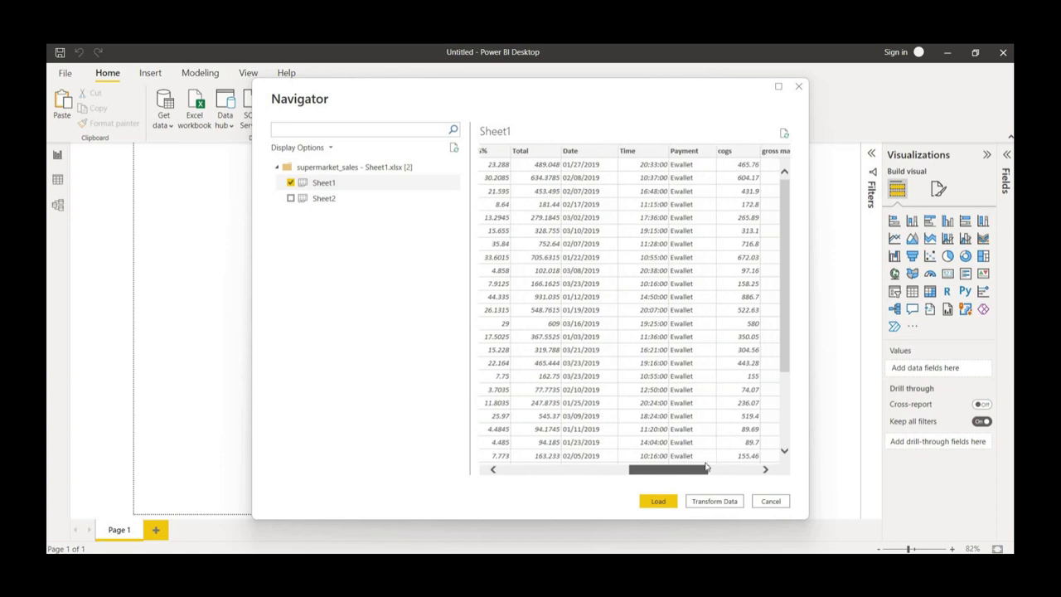
Look through the Sheet1 preview columns and open the sheet for transformation in a maximized Power Query Editor
scroll(626, 473, "left", 10)
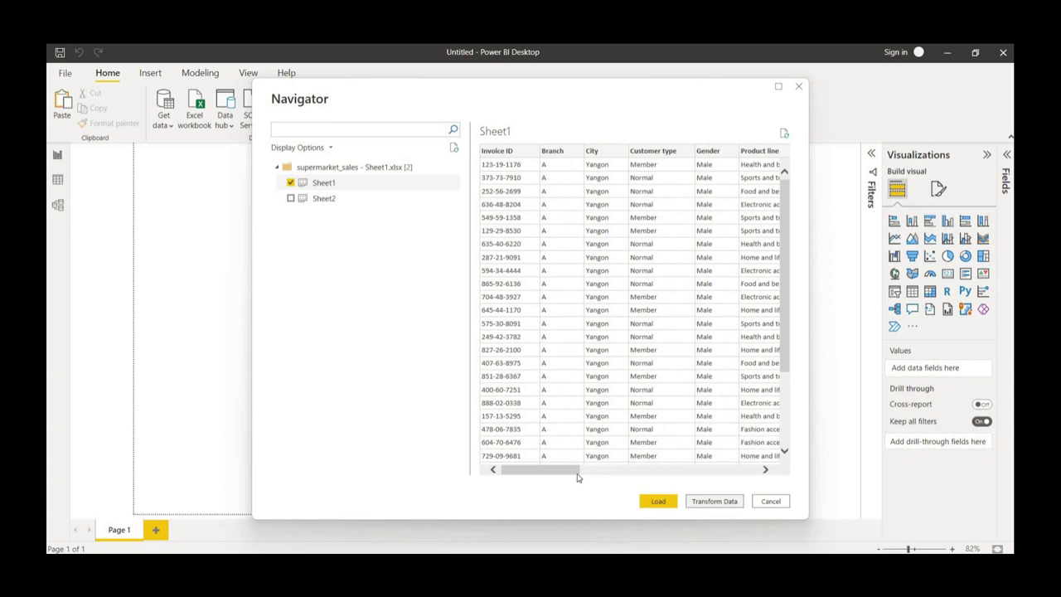
left_click_drag(565, 469, 729, 469)
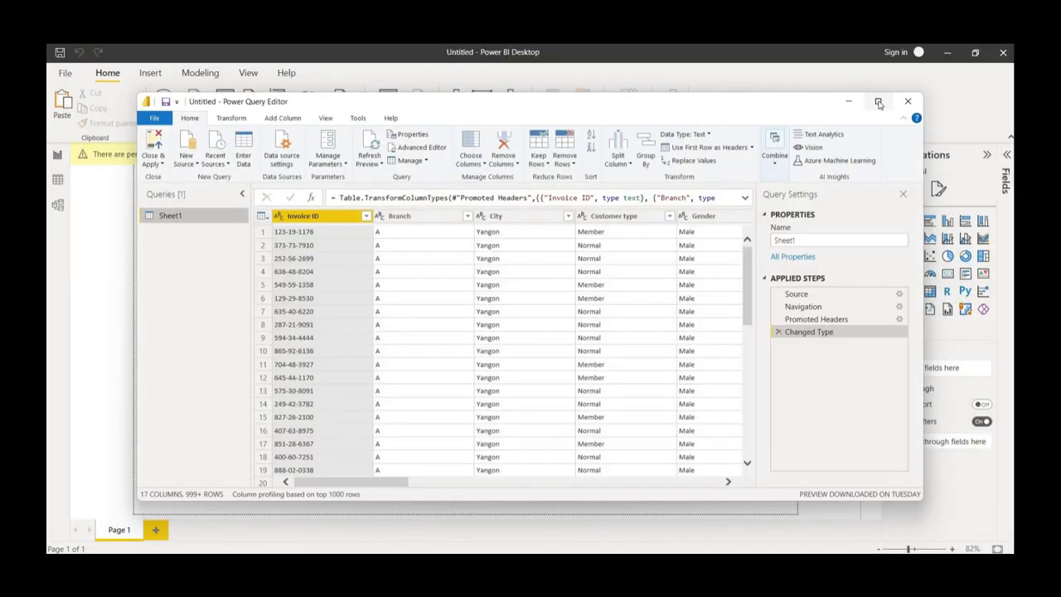
left_click(878, 101)
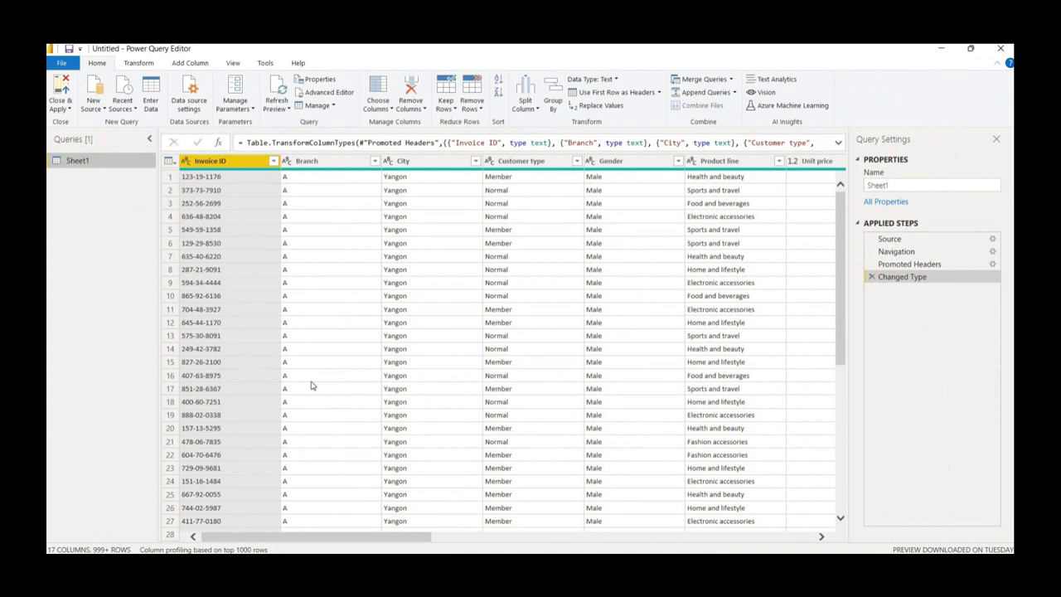
Remove the gross margin percentage and gross income columns from the Sheet1 query
left_click_drag(340, 538, 556, 549)
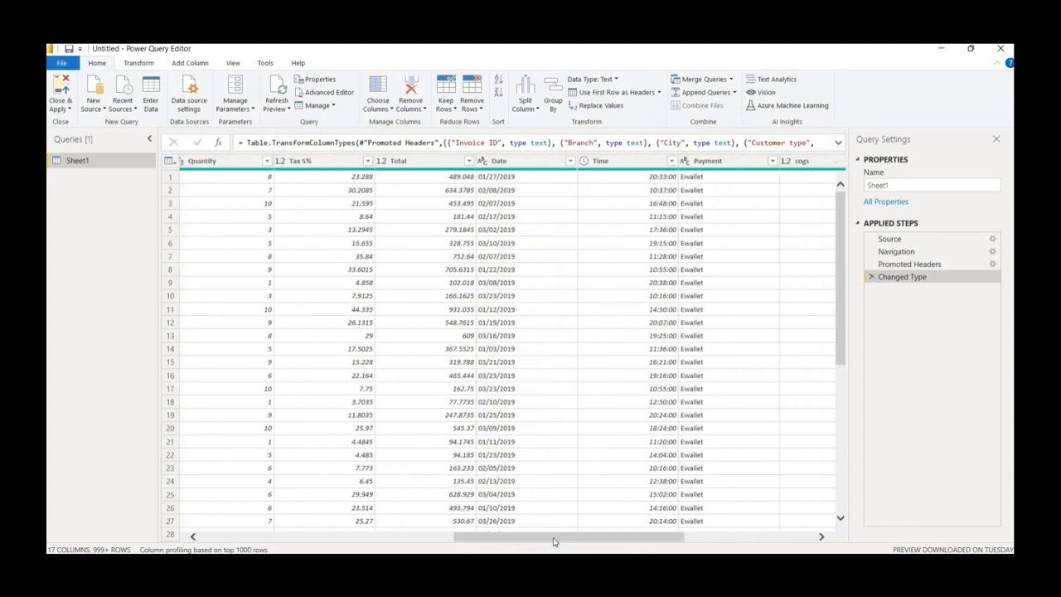
left_click_drag(554, 541, 612, 546)
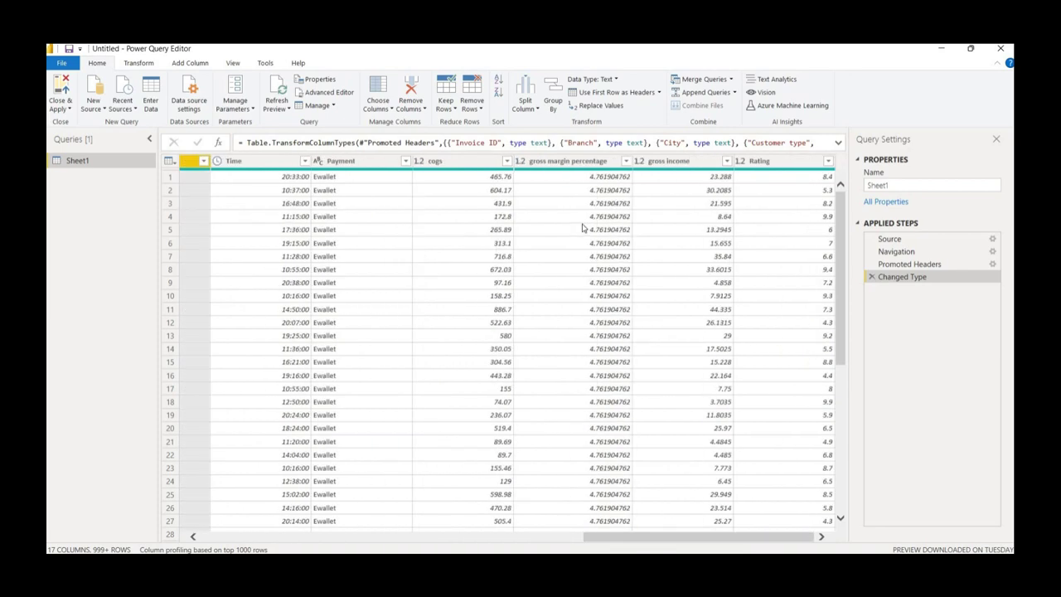
right_click(578, 165)
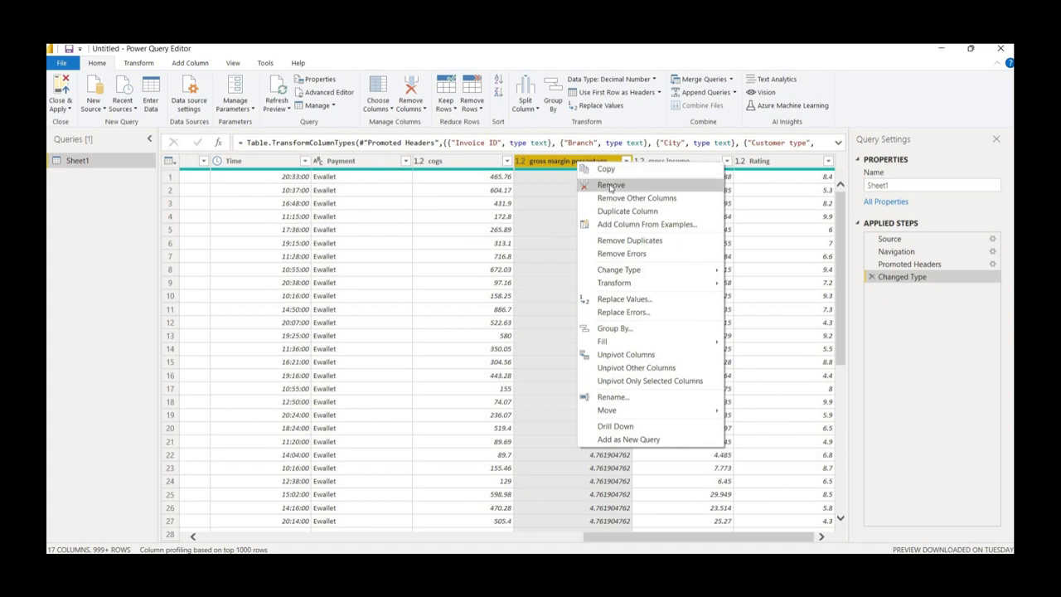
left_click(610, 186)
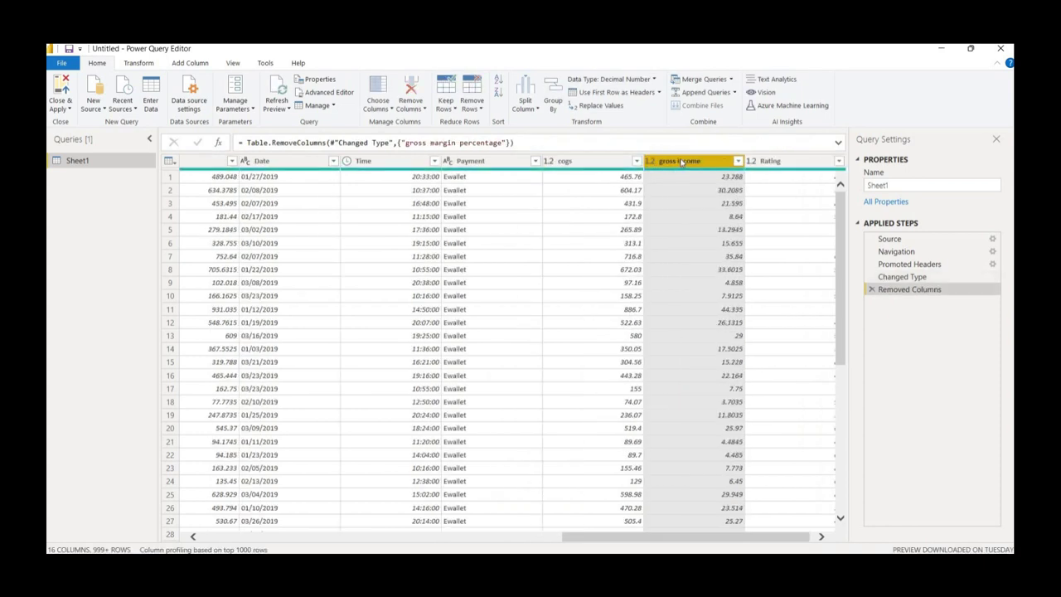
right_click(682, 163)
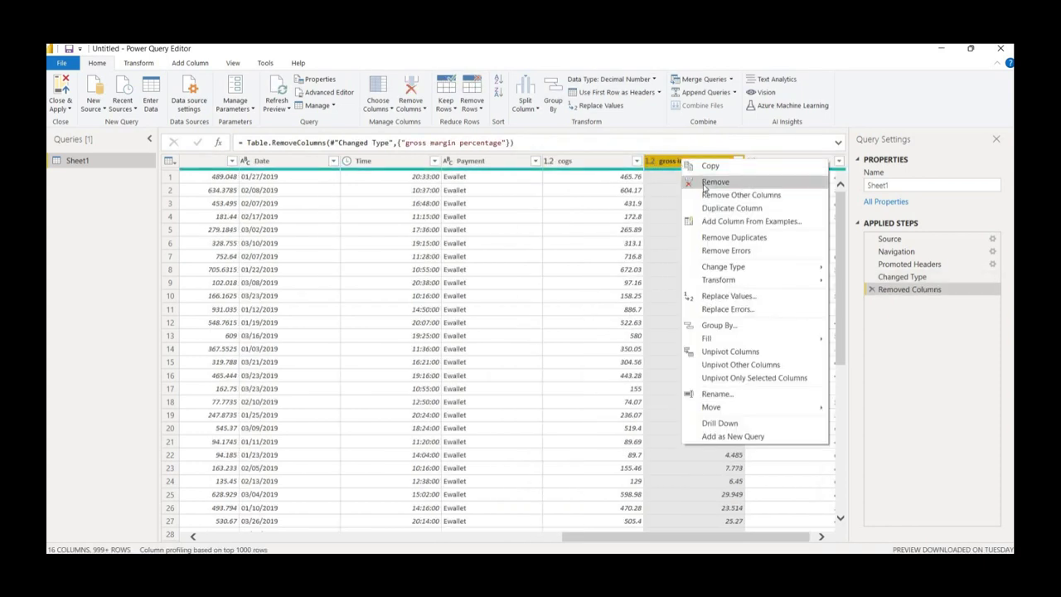
left_click(704, 188)
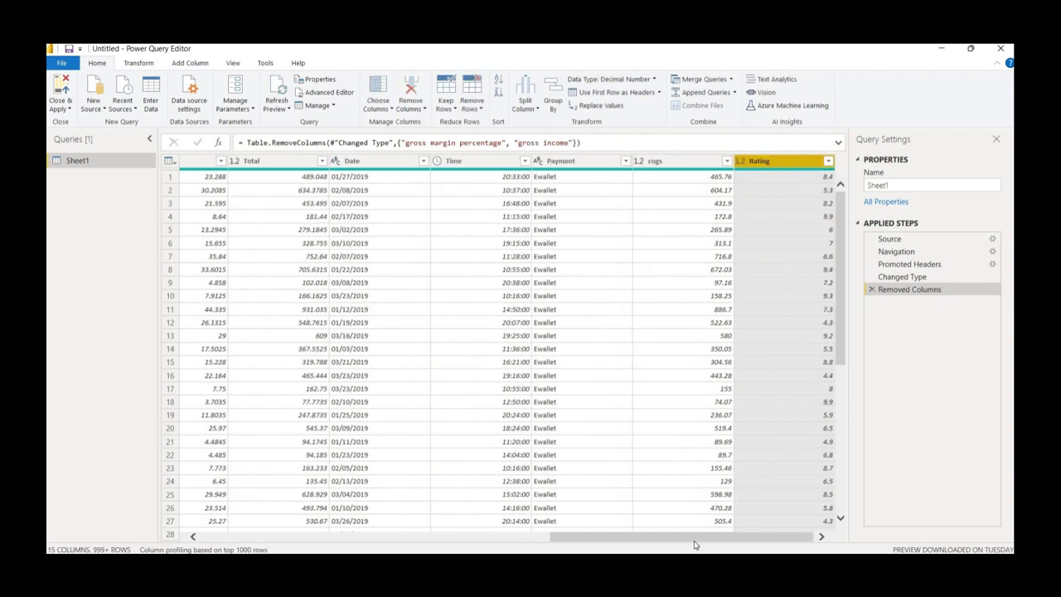
Rename the cogs column as Cost of Goods, and apply the query changes to load the data into the report
left_click_drag(694, 544, 701, 539)
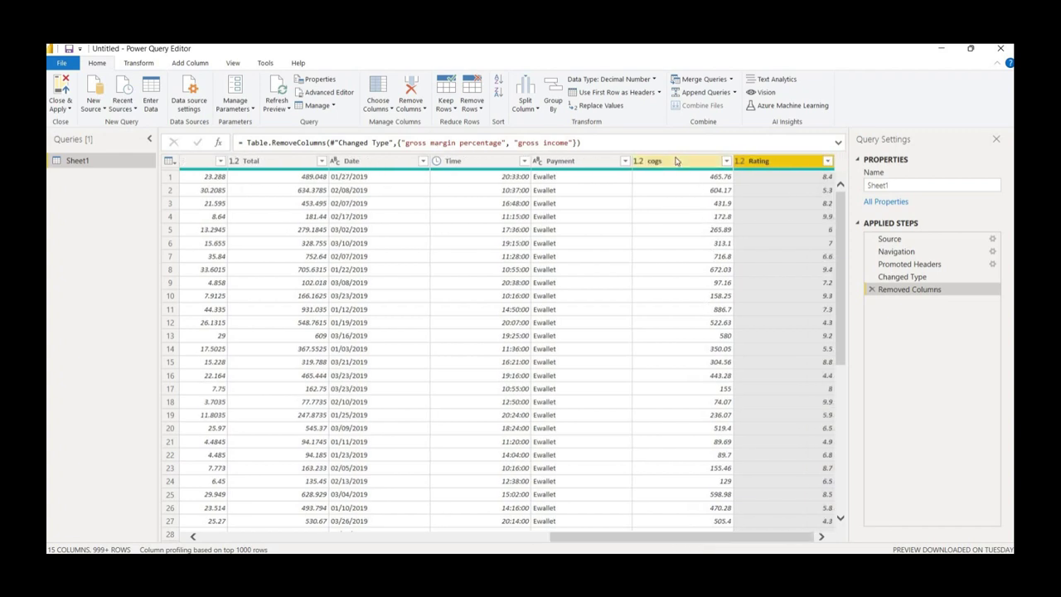
double_click(676, 161)
type("c")
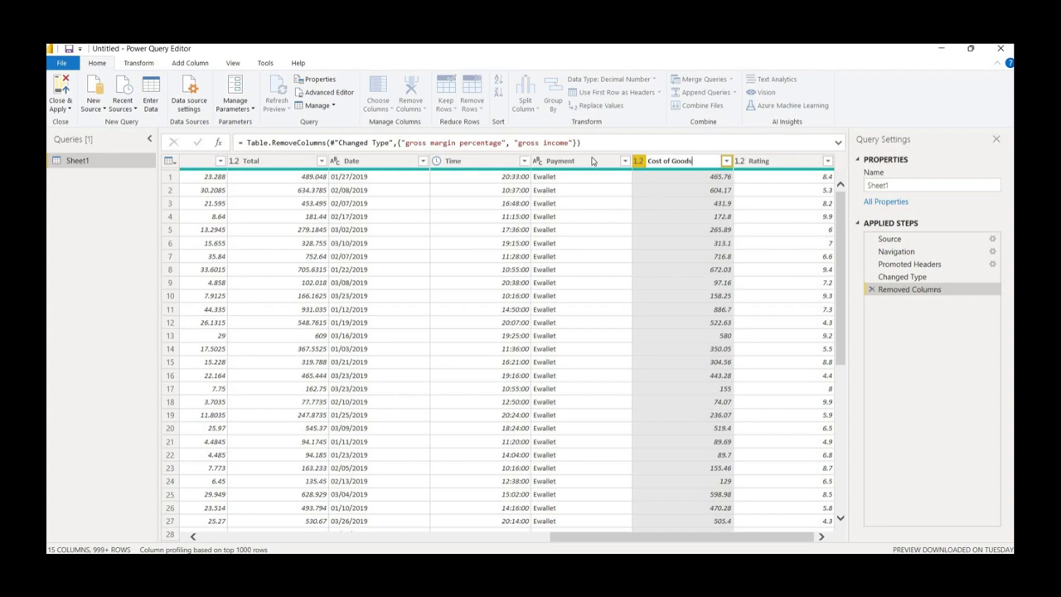
key("Return")
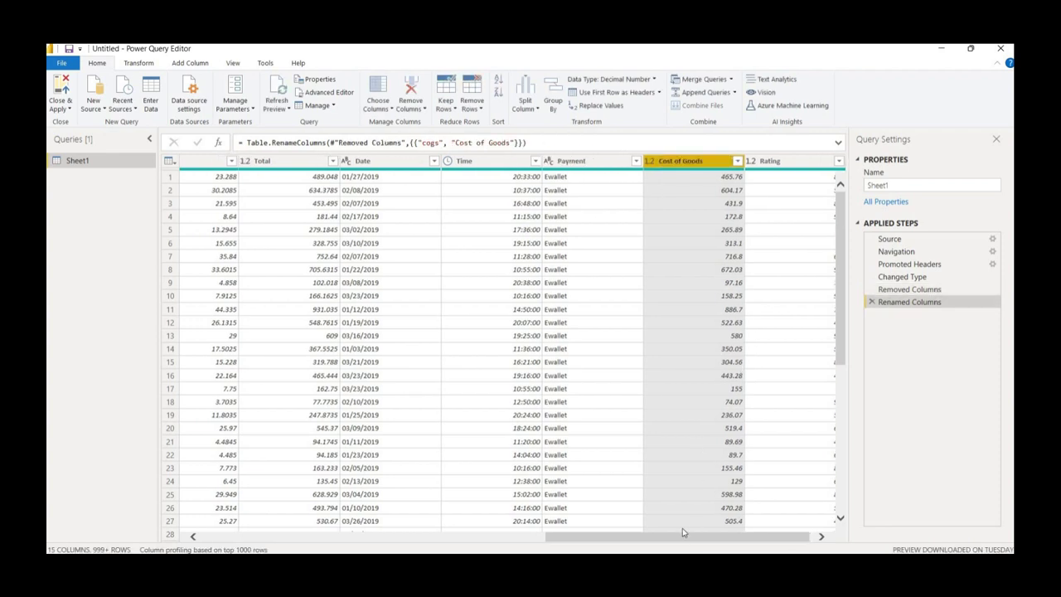
left_click_drag(619, 544, 259, 543)
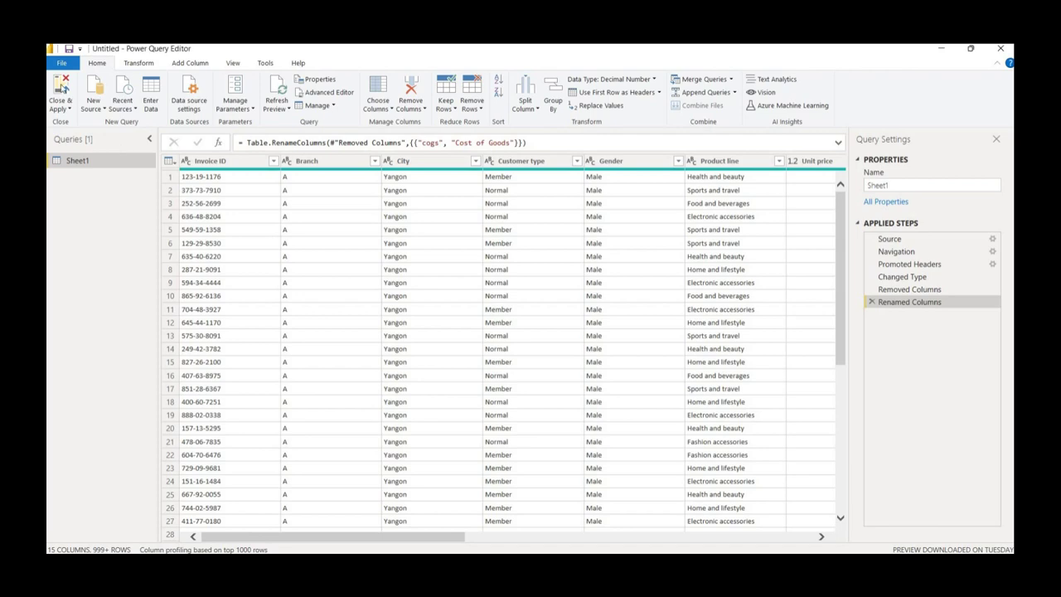
left_click(60, 86)
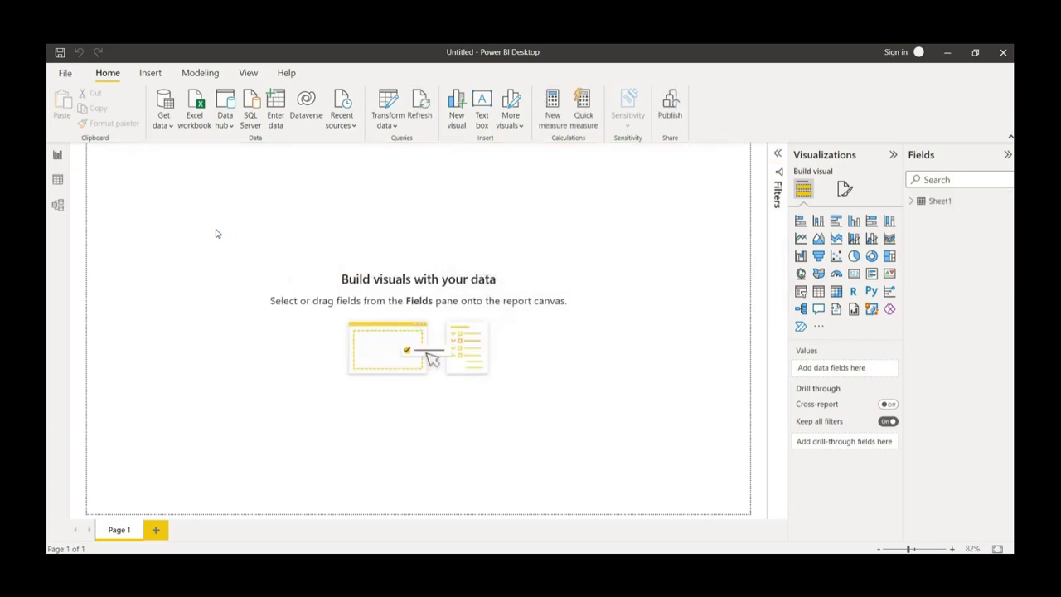
Examine the loaded Sheet1 rows in the data view and its fields in the model view, and return to the report view
left_click(57, 181)
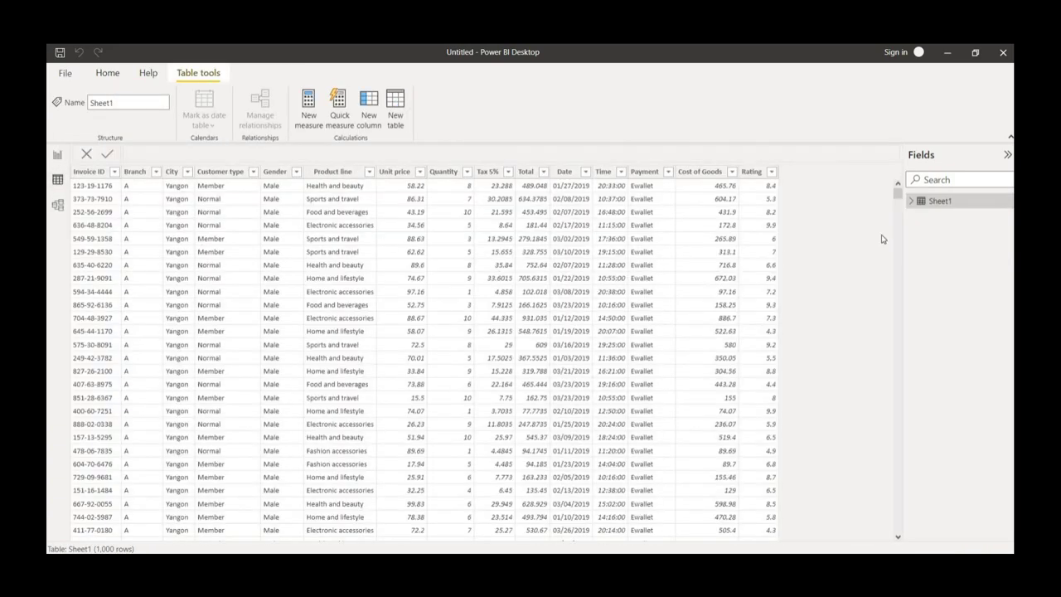
left_click_drag(898, 194, 897, 189)
left_click(58, 205)
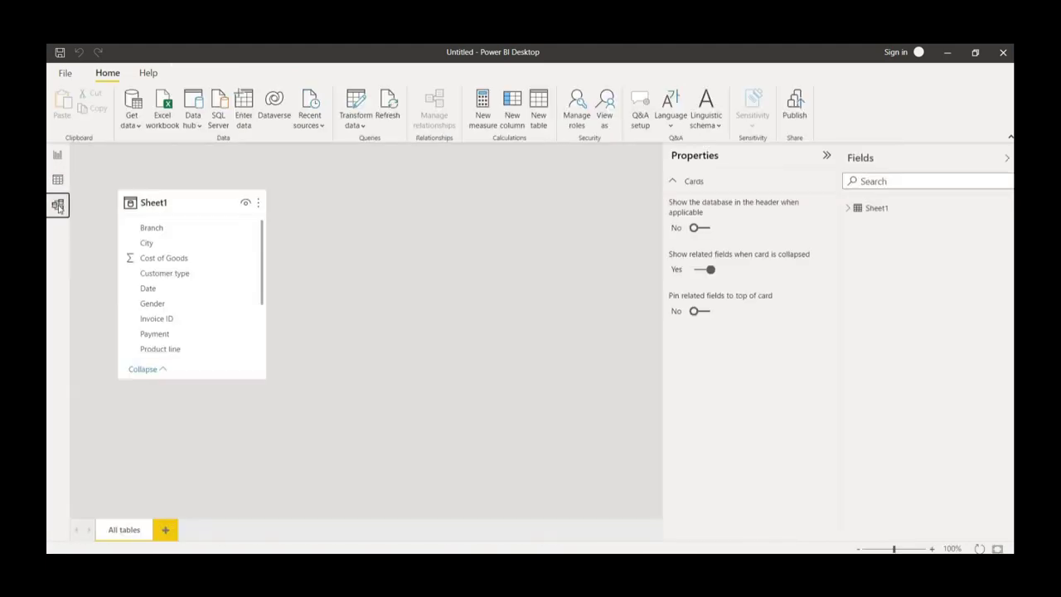
left_click(58, 156)
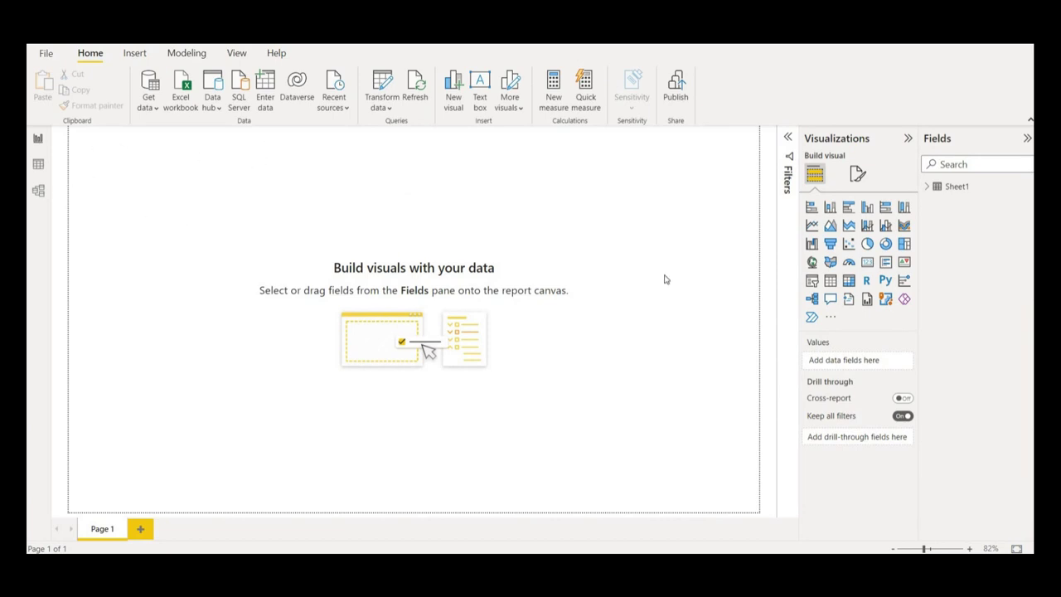
Insert a blank table visual on Page 1 and rename the Sheet1 data table as Supermarket Sales
left_click(829, 281)
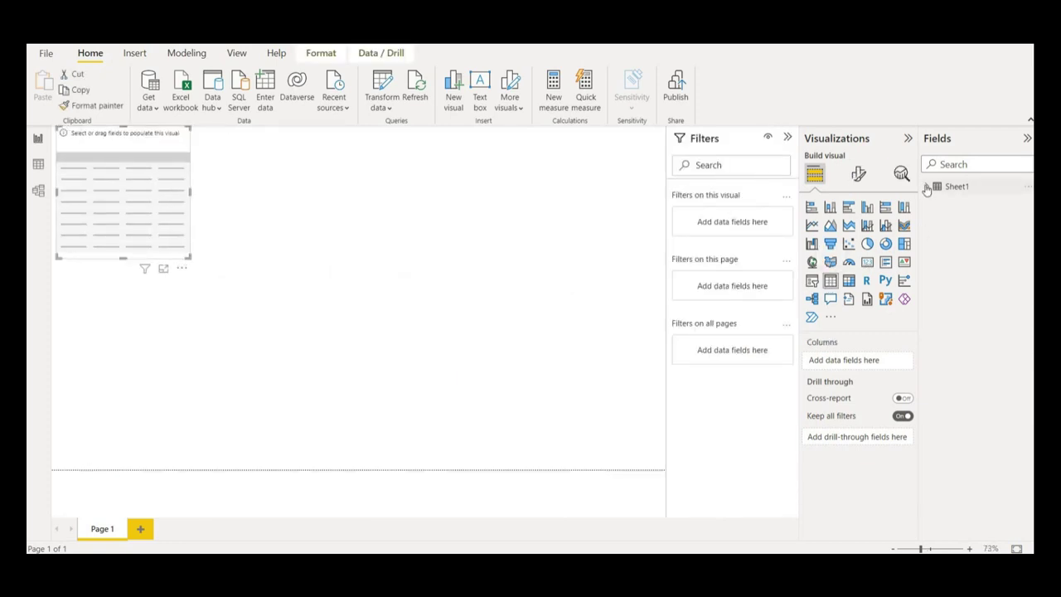
left_click(927, 190)
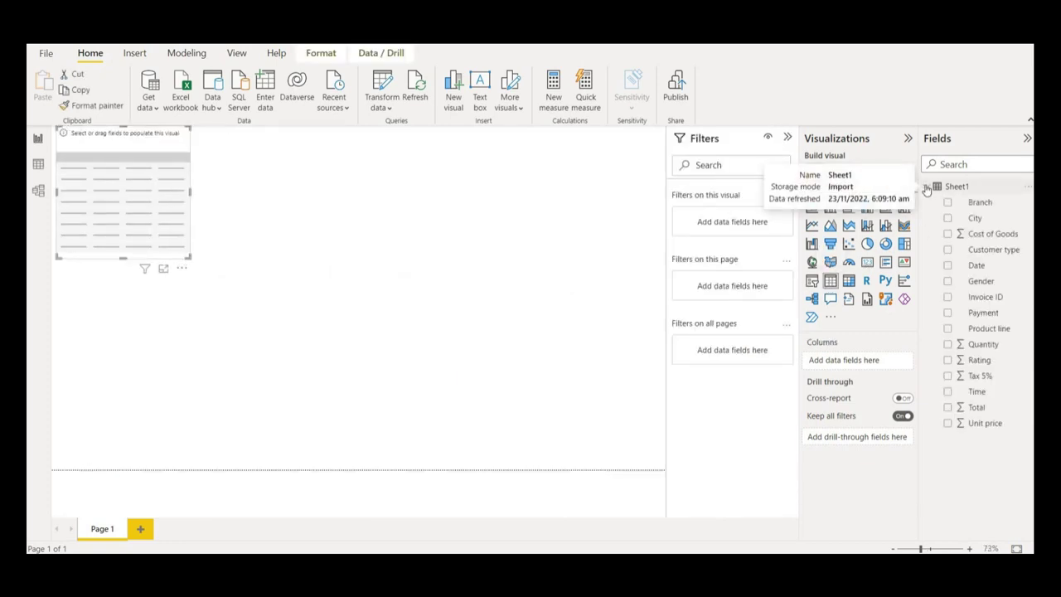
double_click(970, 186)
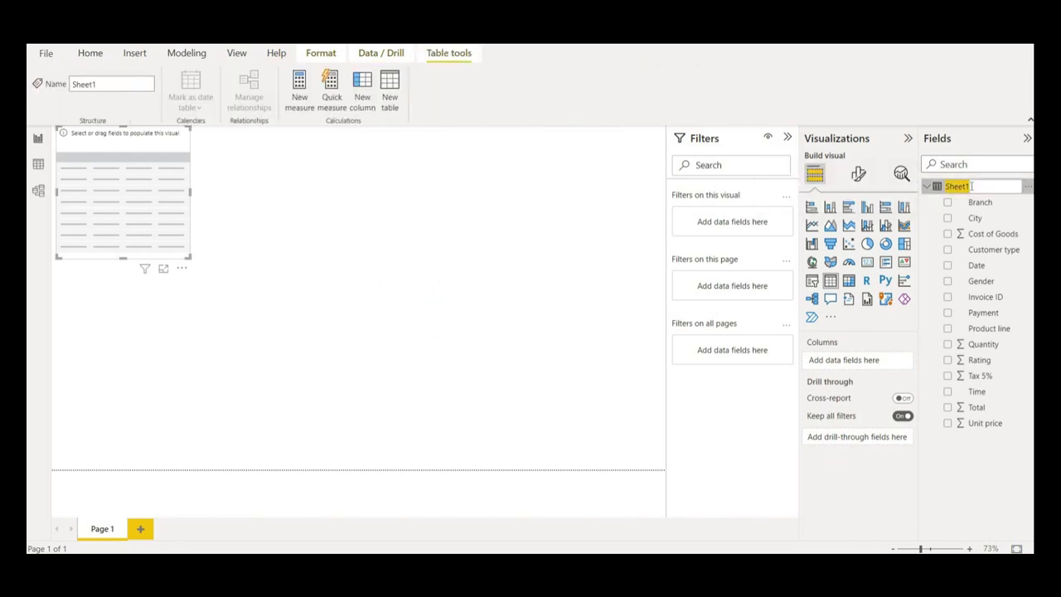
type("Supermarket Sales")
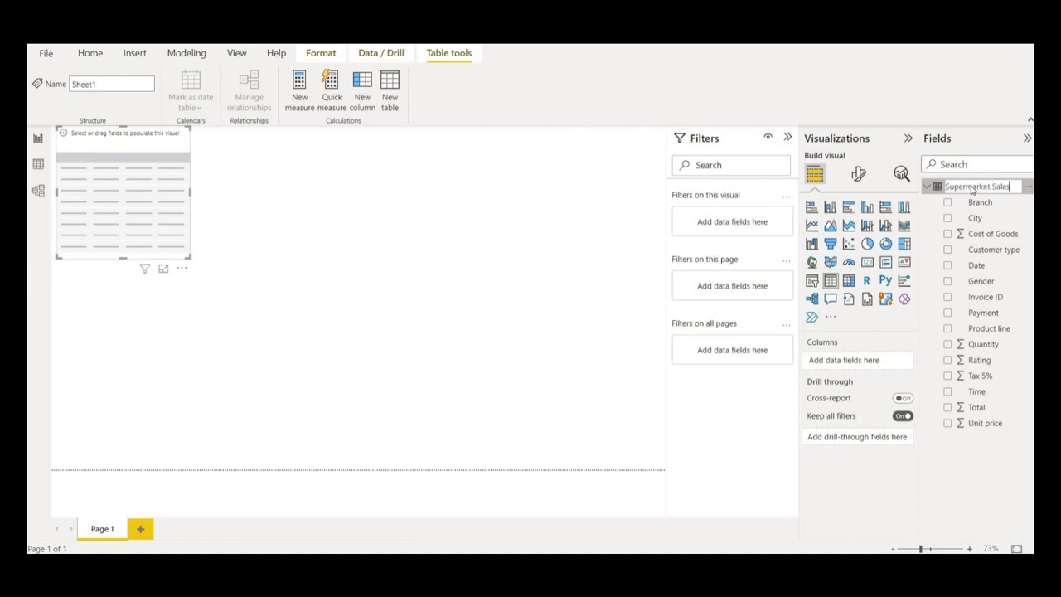
key("Return")
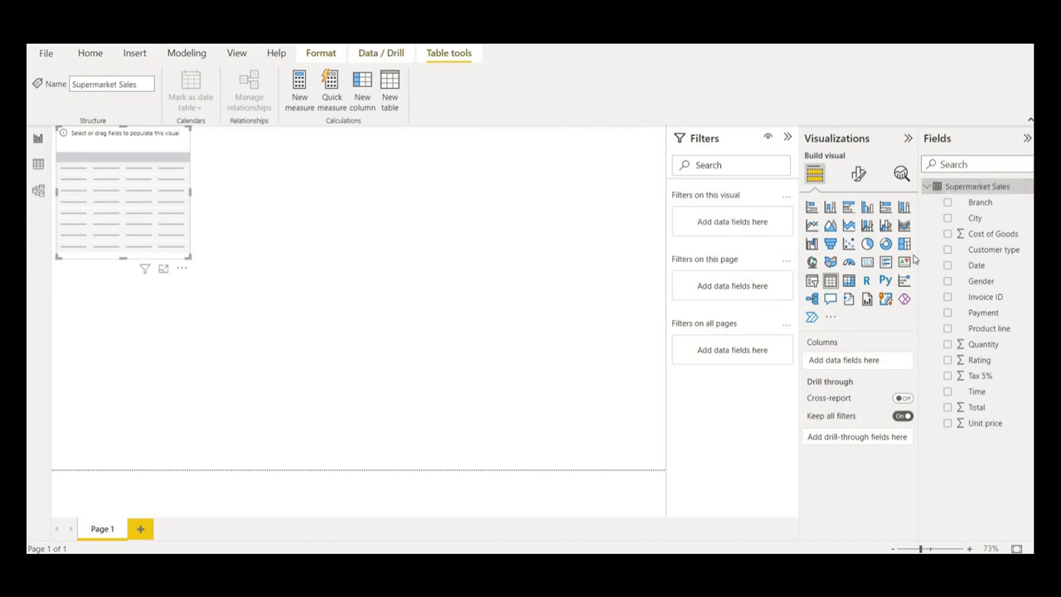
Add Product line and Total to the table visual, and rename the summed total column as Total Sales (Inc Tax)
left_click(948, 329)
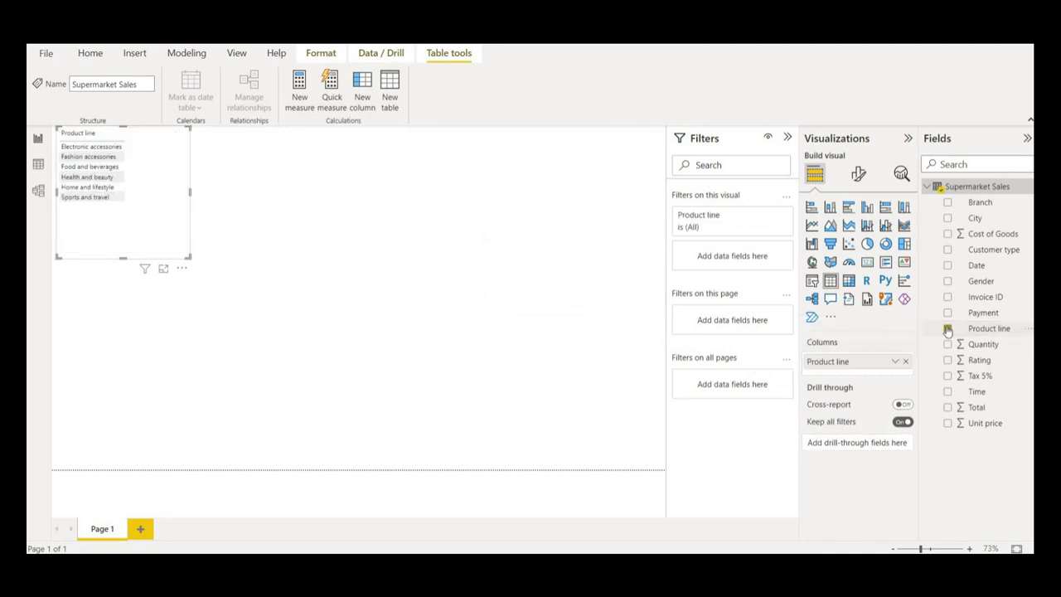
left_click(947, 408)
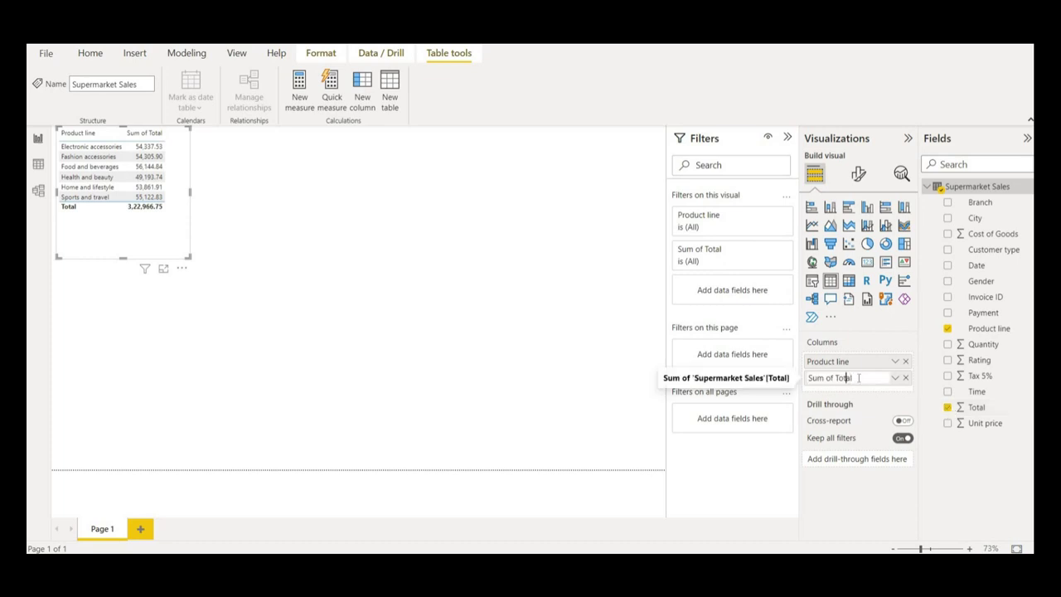
key("Left")
key("Left")
key("Left")
key("Left")
key("BackSpace")
key("BackSpace")
key("BackSpace")
key("BackSpace")
key("BackSpace")
key("BackSpace")
key("BackSpace")
type("Sales (Inc Tax)")
key("Return")
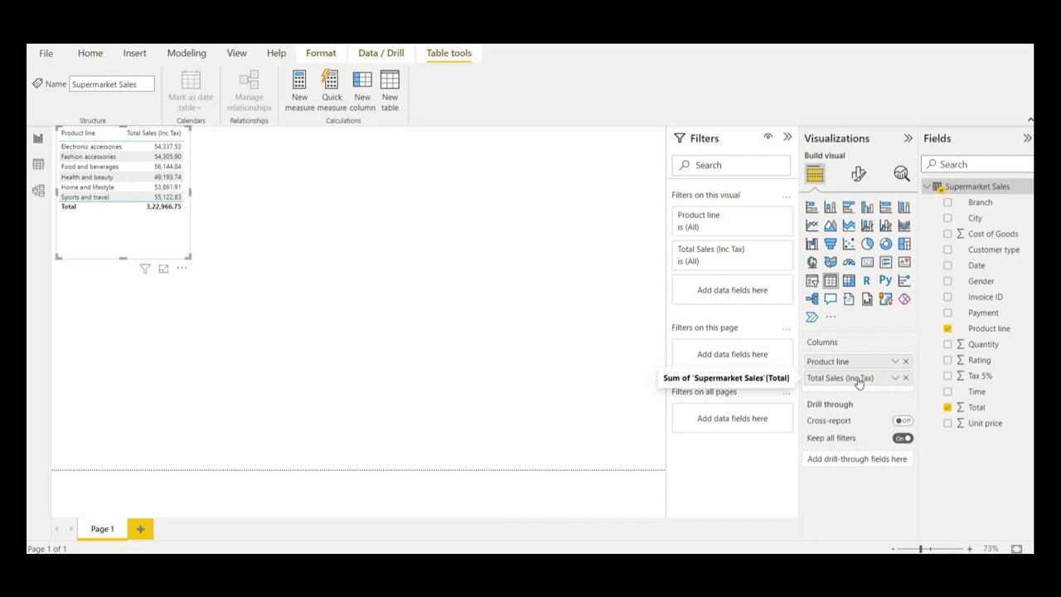
Add Tax 5% to the table visual as Total Tax 5%, and widen the visual to fit all its columns
left_click(948, 378)
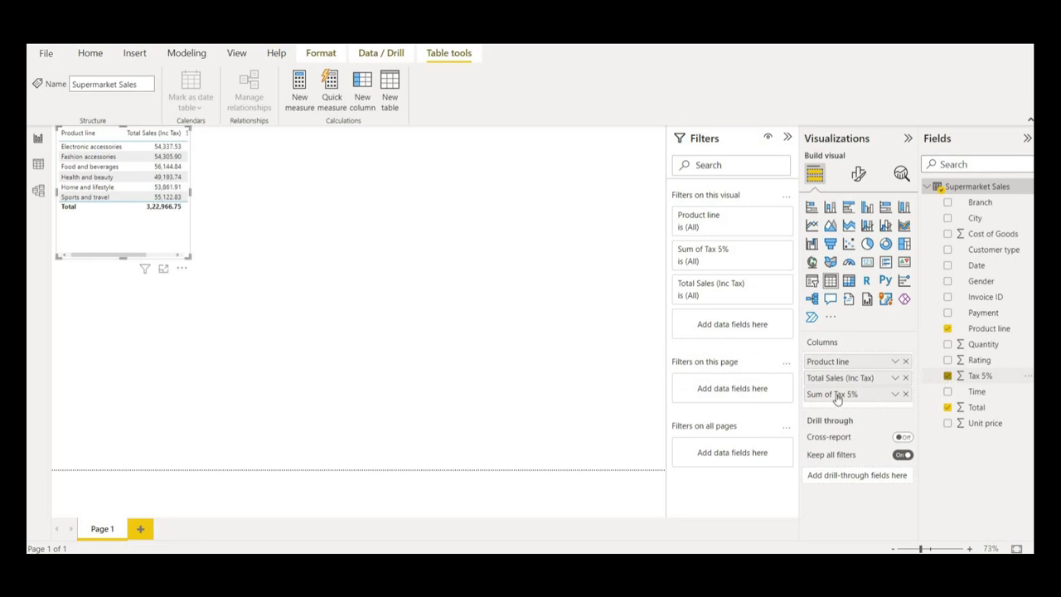
double_click(829, 397)
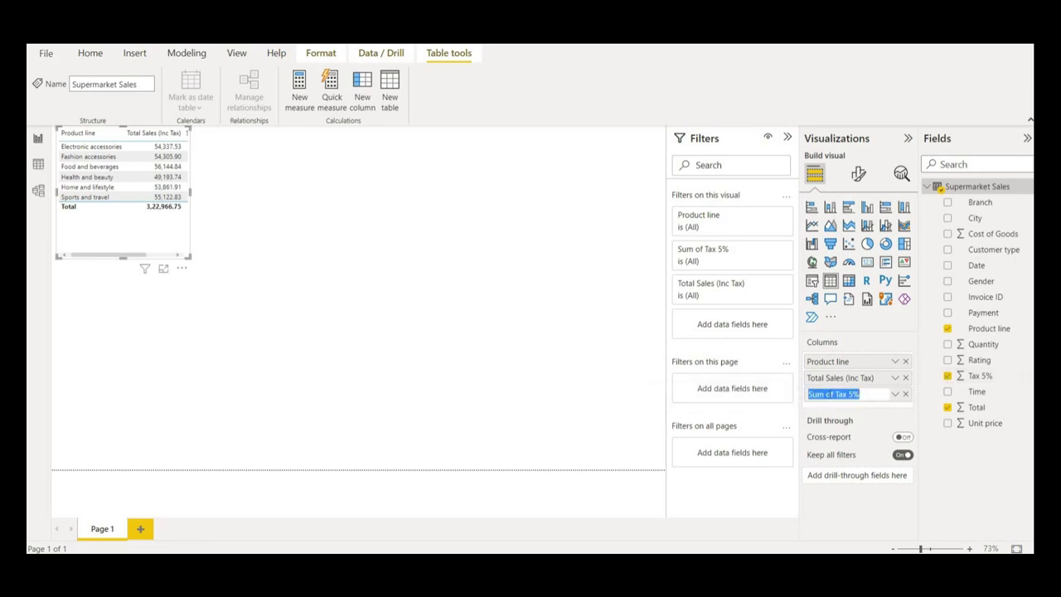
type("Total")
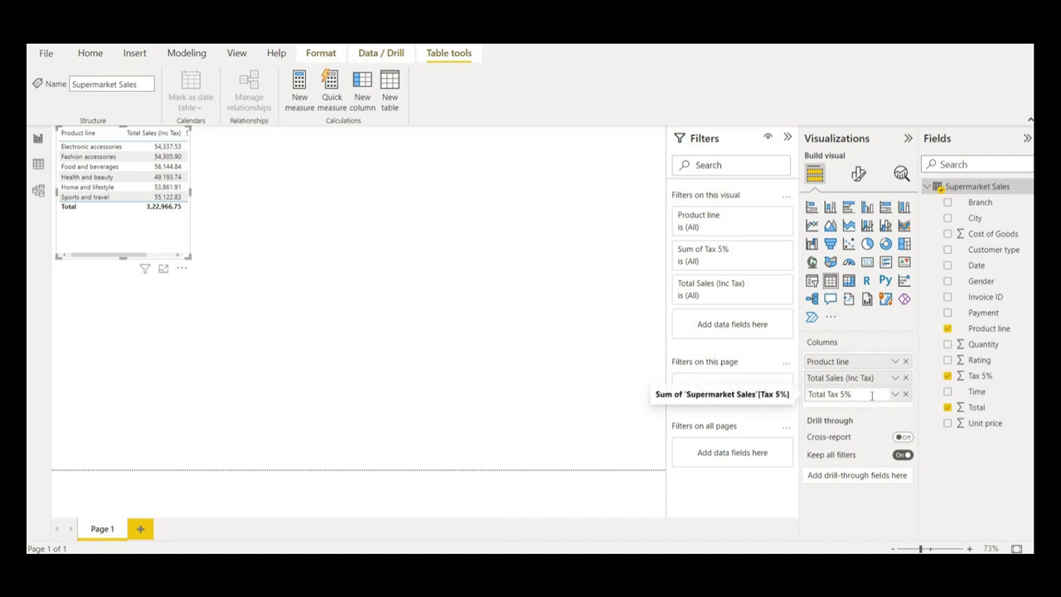
key("Return")
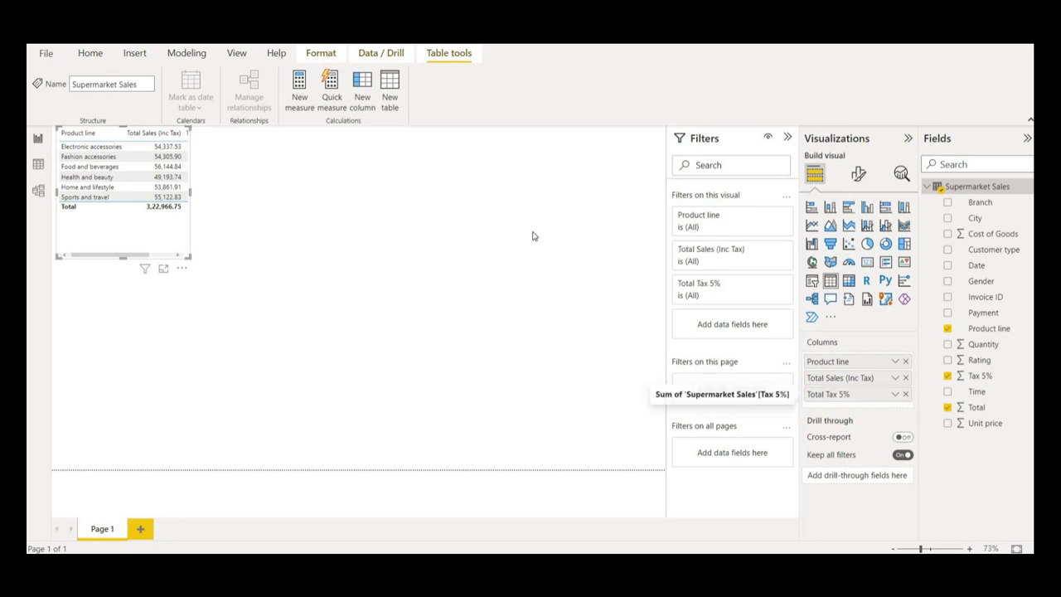
left_click_drag(190, 191, 262, 199)
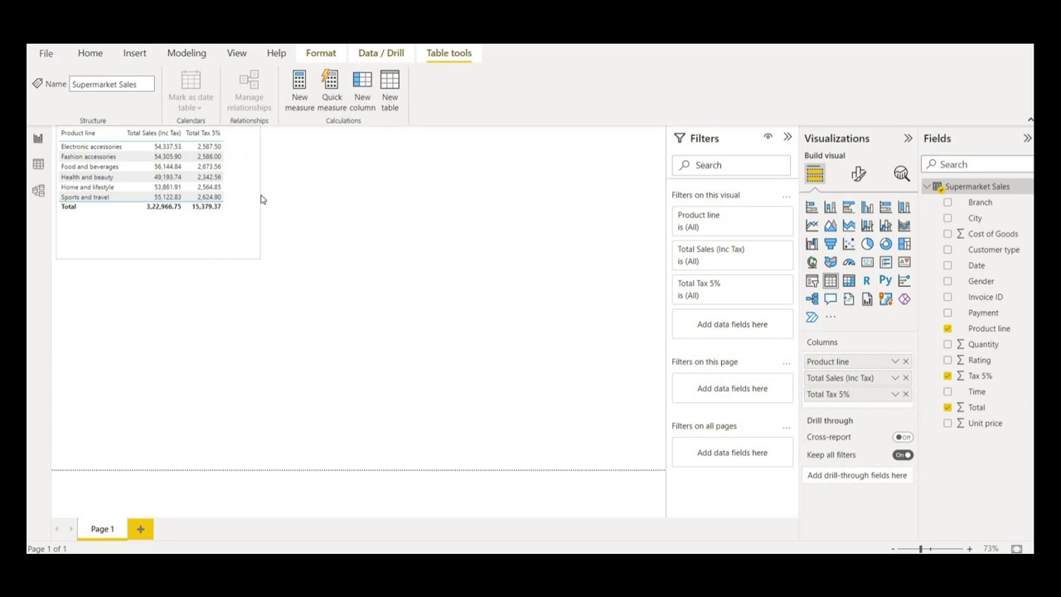
Switch to the data view and, in Calculator, multiply the first row's unit price of 58.22 by its quantity of 8
left_click(38, 165)
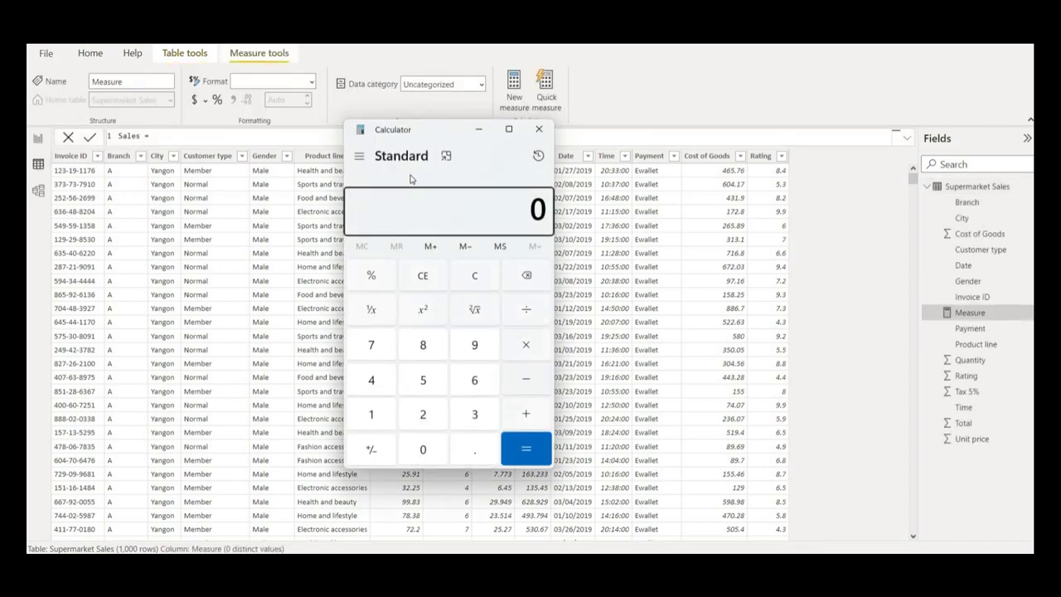
left_click_drag(334, 134, 235, 115)
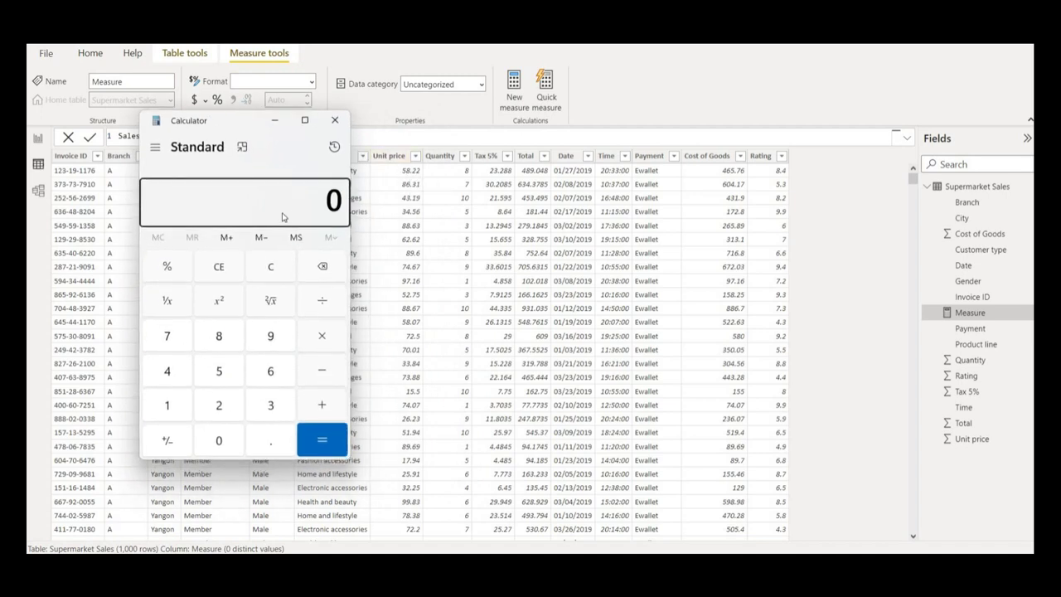
type("58.22")
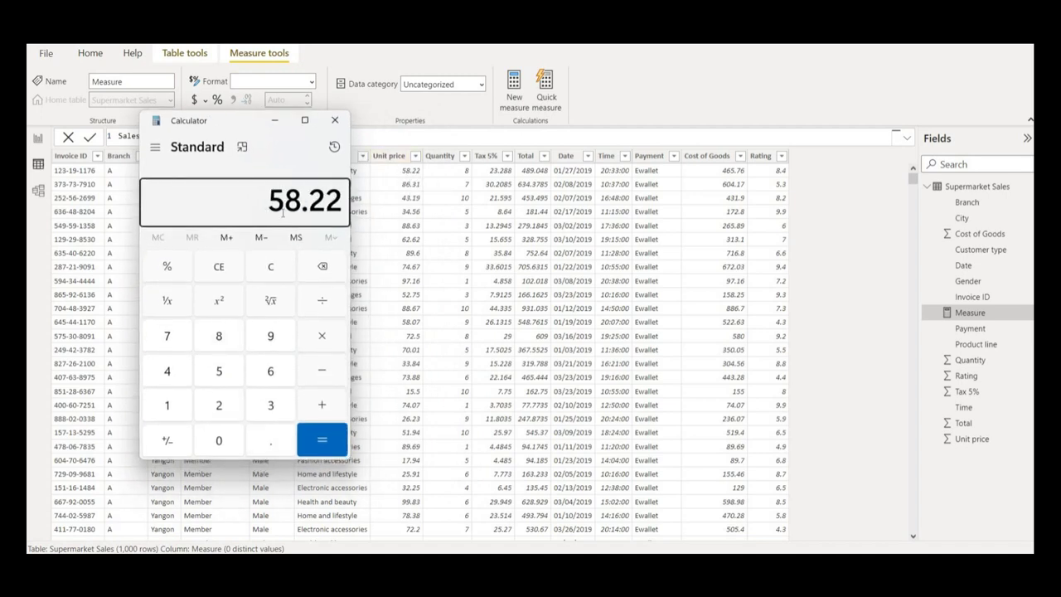
key("asterisk")
type("8")
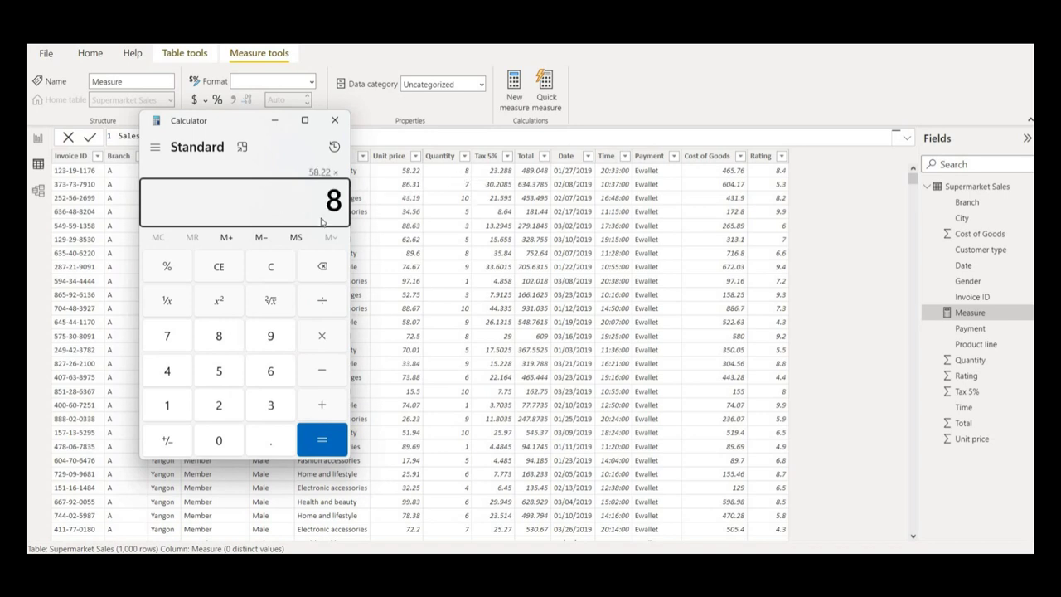
key("Return")
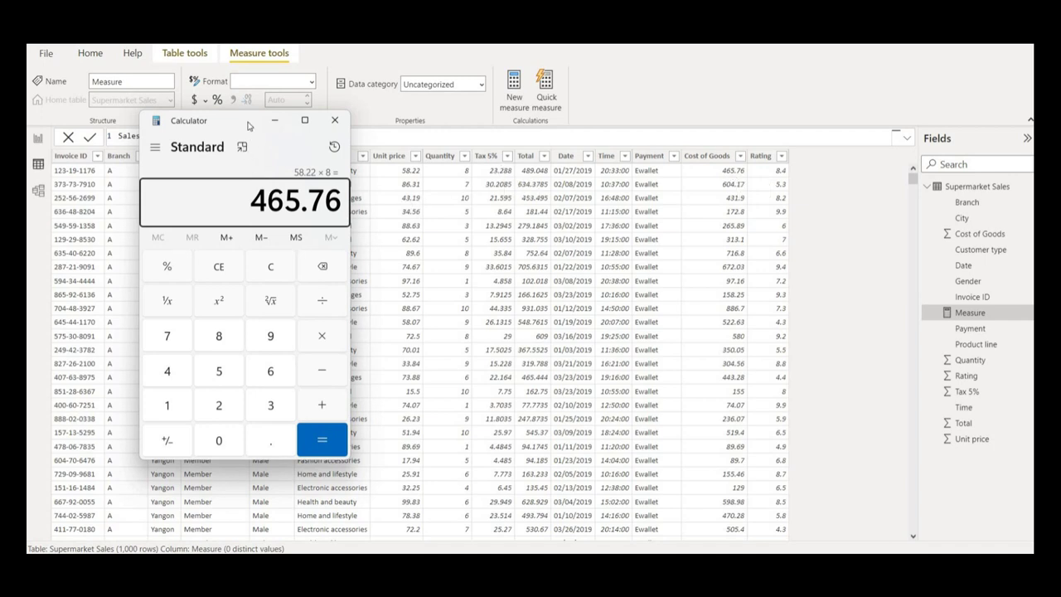
Add the first row's tax of 23.288 to the product in Calculator, and put the Calculator window away
key("plus")
type("23.28")
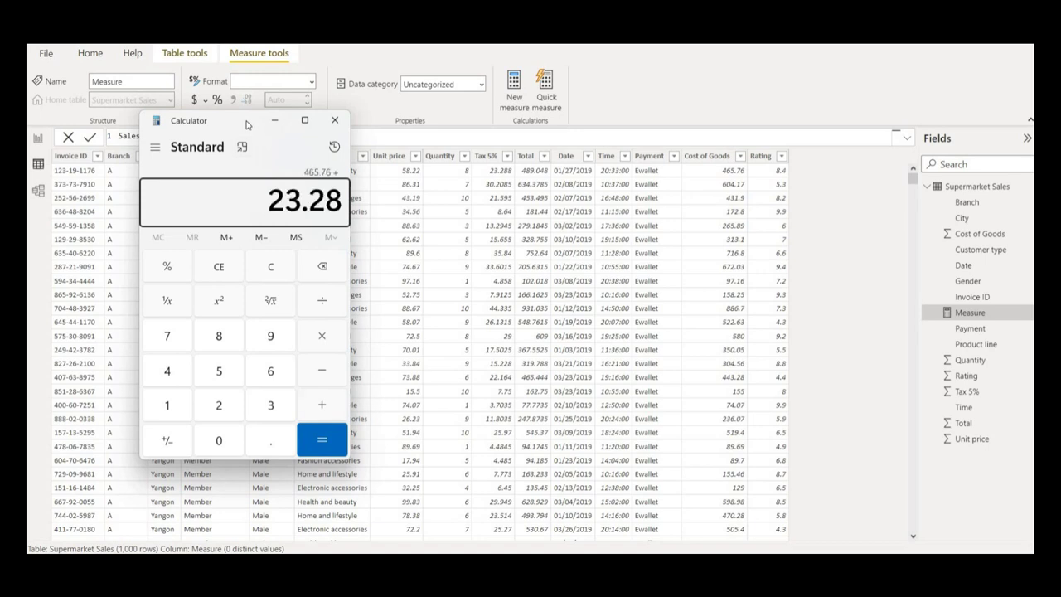
type("8")
key("Return")
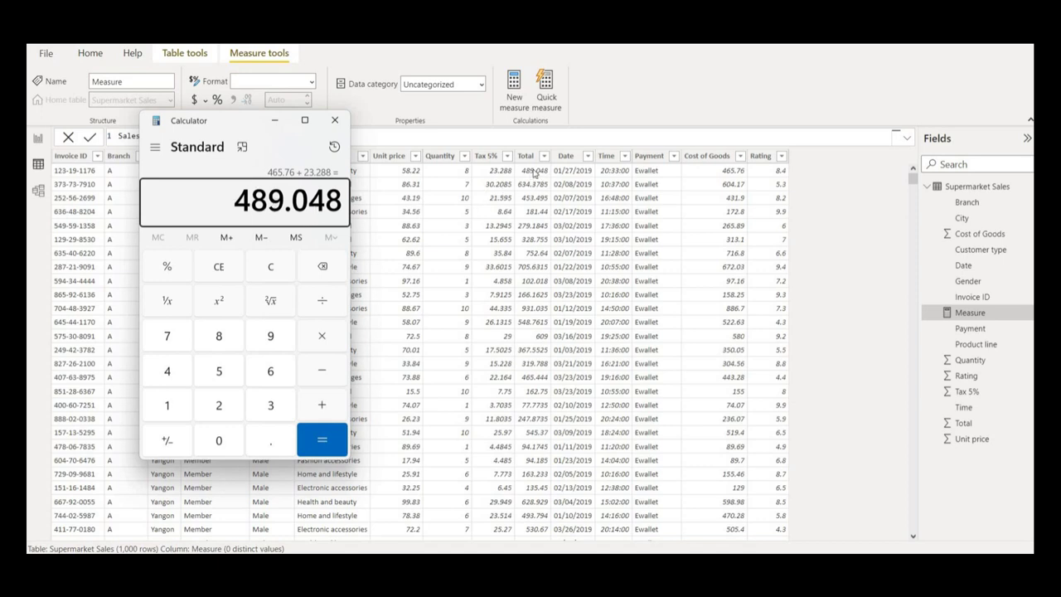
left_click(276, 123)
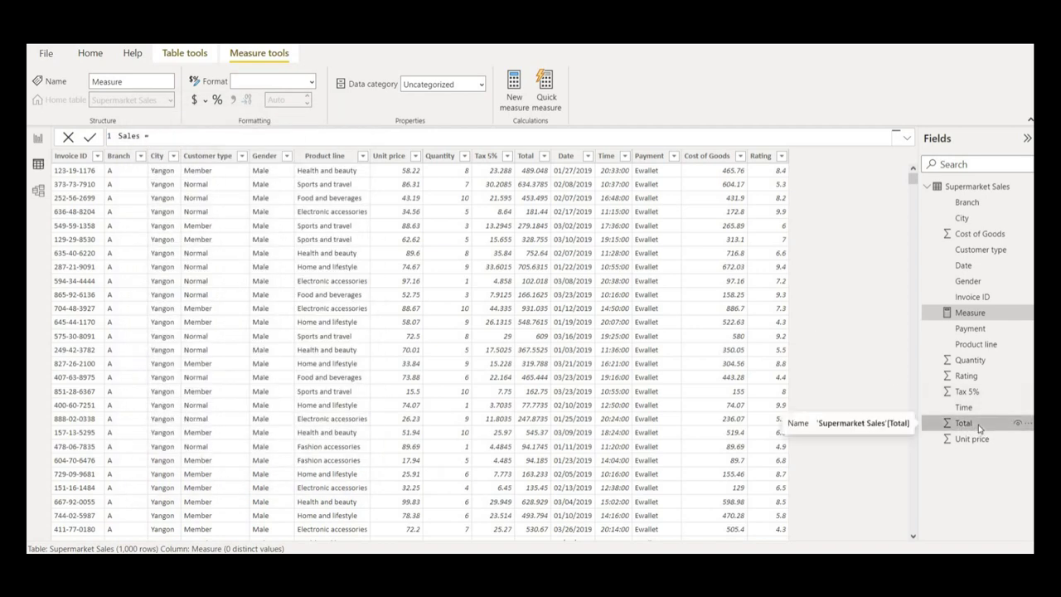
Rename the Total column of the Supermarket Sales table as Total (Inc Taxes)
left_click(978, 426)
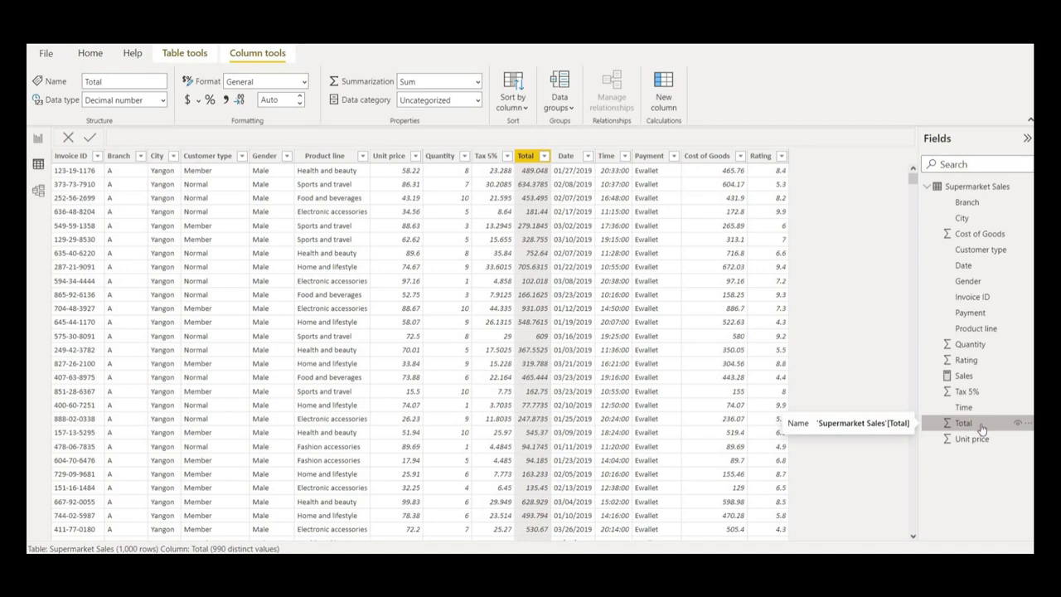
double_click(981, 426)
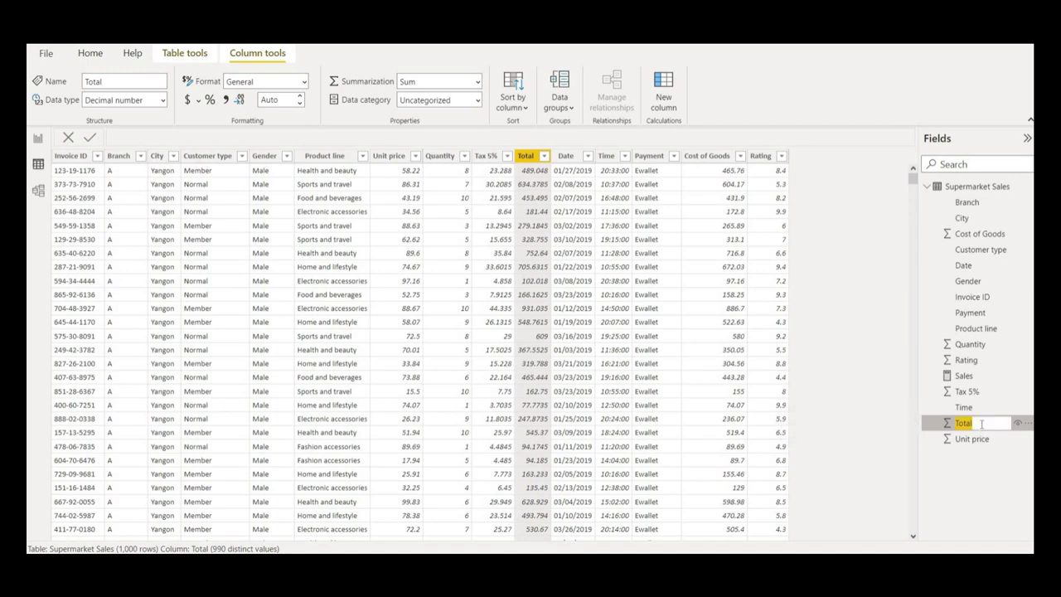
left_click(981, 424)
type("(Inc Taxes")
key("Return")
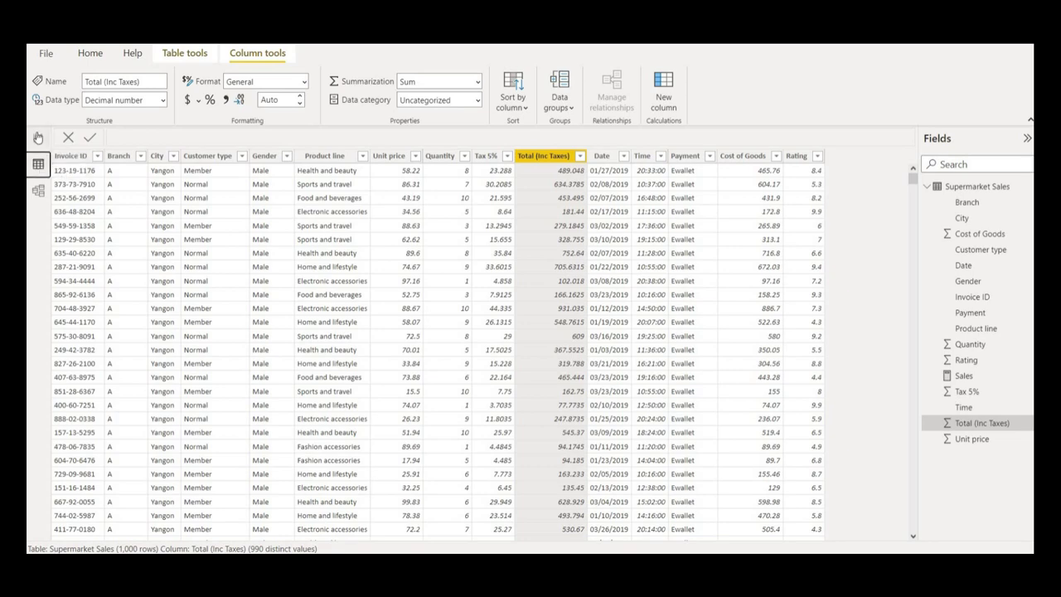
In the report's table visual, replace Total Sales (Inc Tax) with Total (Inc Taxes) before the tax column, and widen the visual
left_click(37, 139)
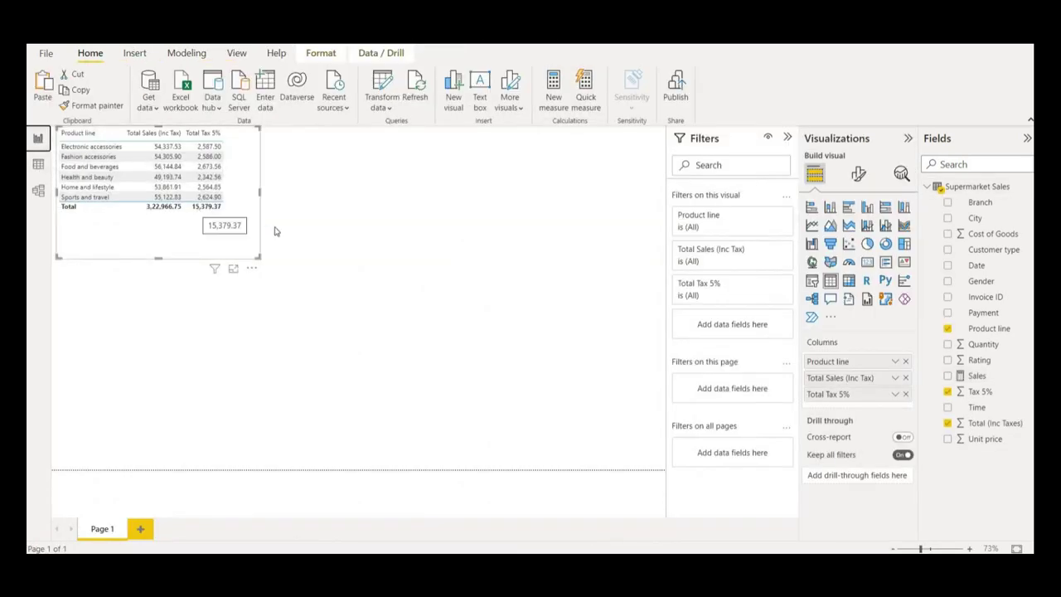
left_click(220, 189)
left_click(220, 157)
left_click(219, 147)
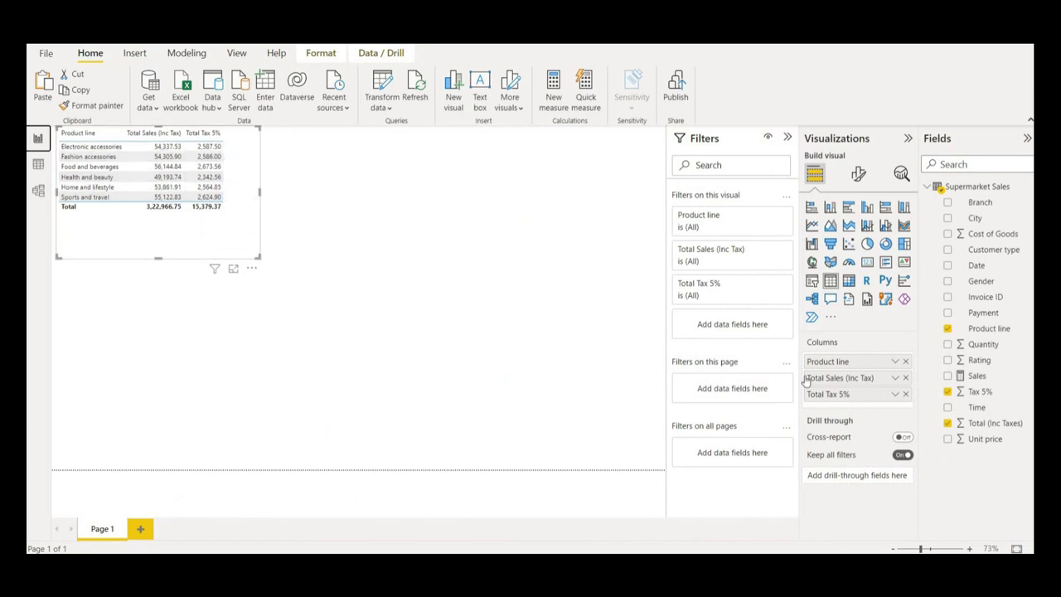
left_click(906, 378)
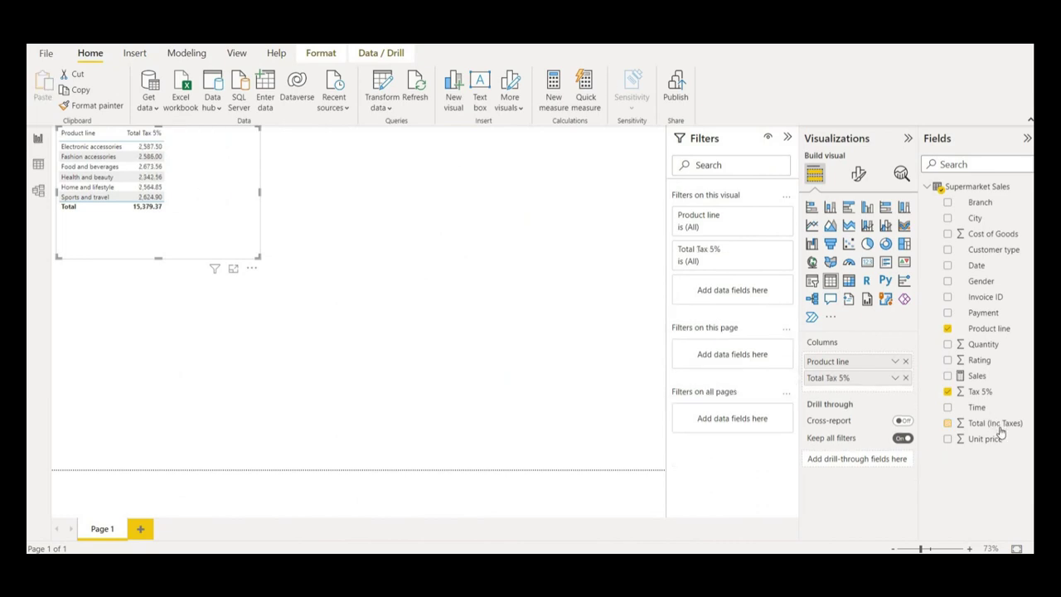
left_click_drag(1000, 432, 878, 374)
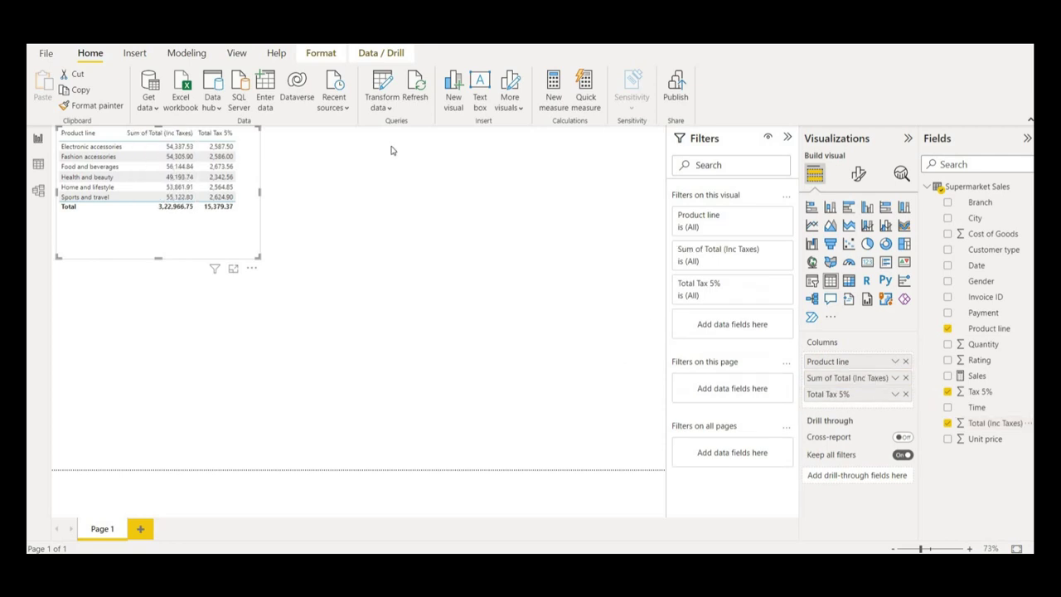
left_click_drag(259, 191, 358, 196)
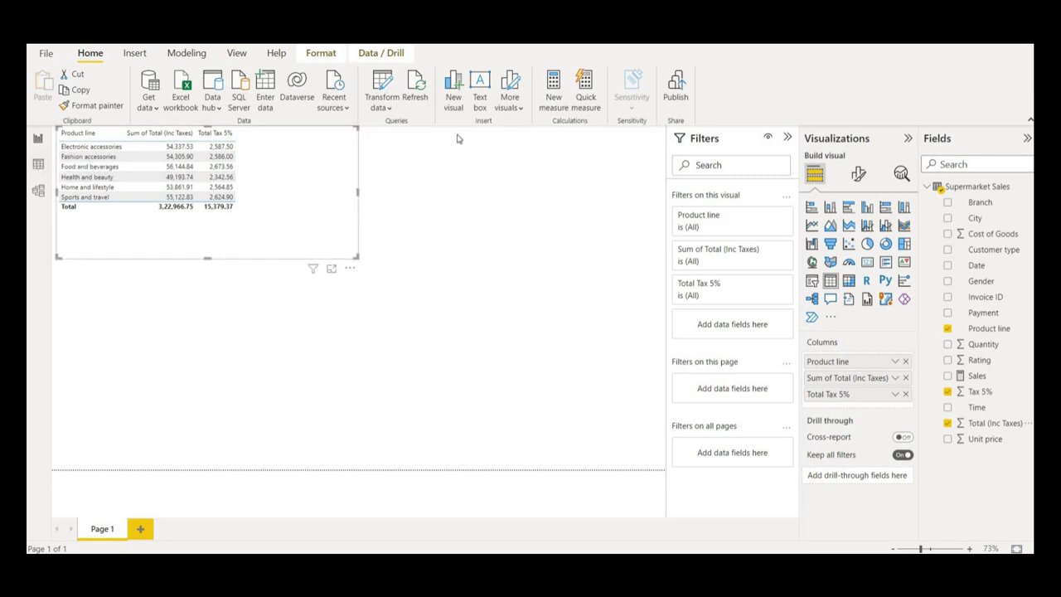
Create a new measure named Tax + Product costs, with its formula starting on a second line
left_click(554, 94)
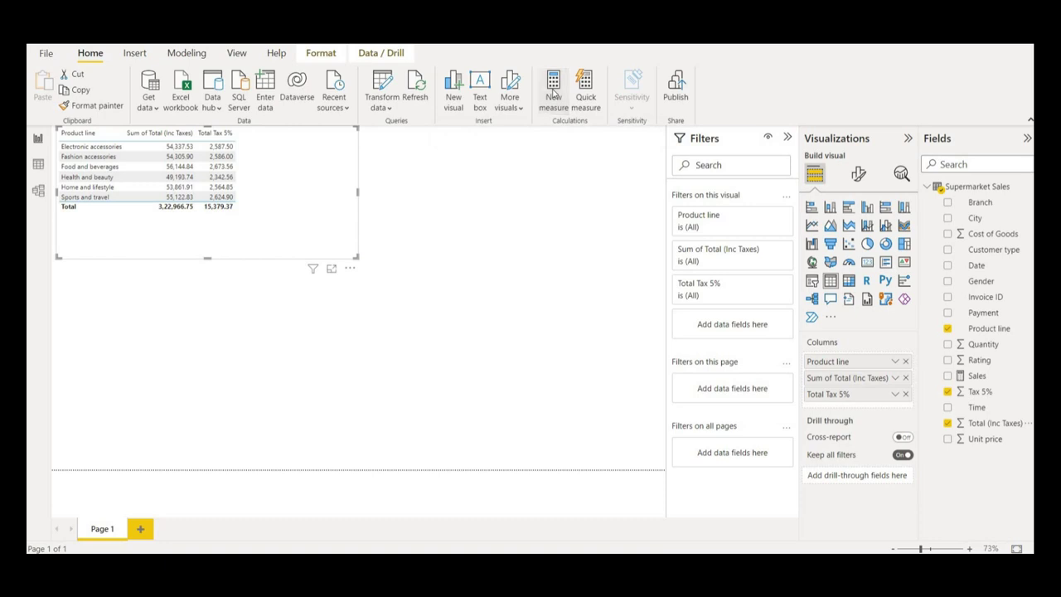
type("Tax + =")
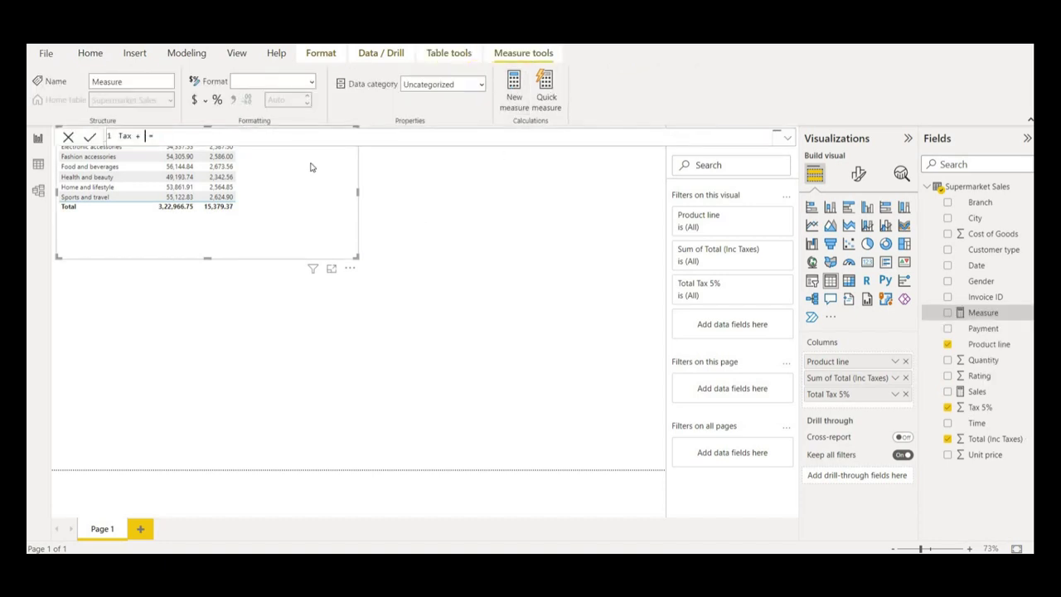
type("+ Sal")
key("BackSpace")
key("BackSpace")
key("BackSpace")
type("Product costs")
key("End")
key("shift+Return")
Begin the measure's formula with CALCULATE and a nested SUMX over the 'Supermarket Sales' table
type("calc")
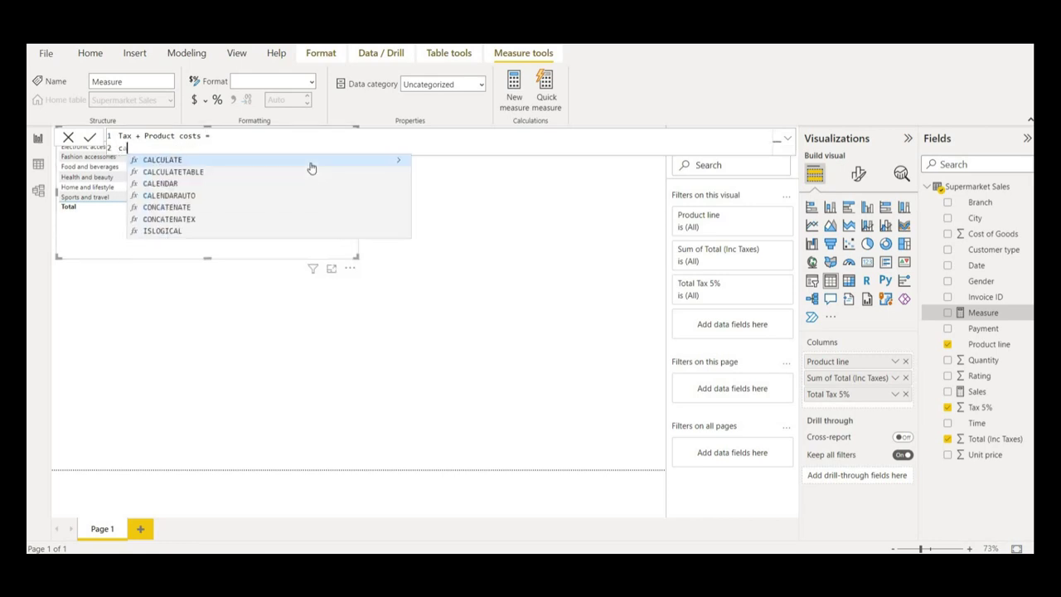
key("Tab")
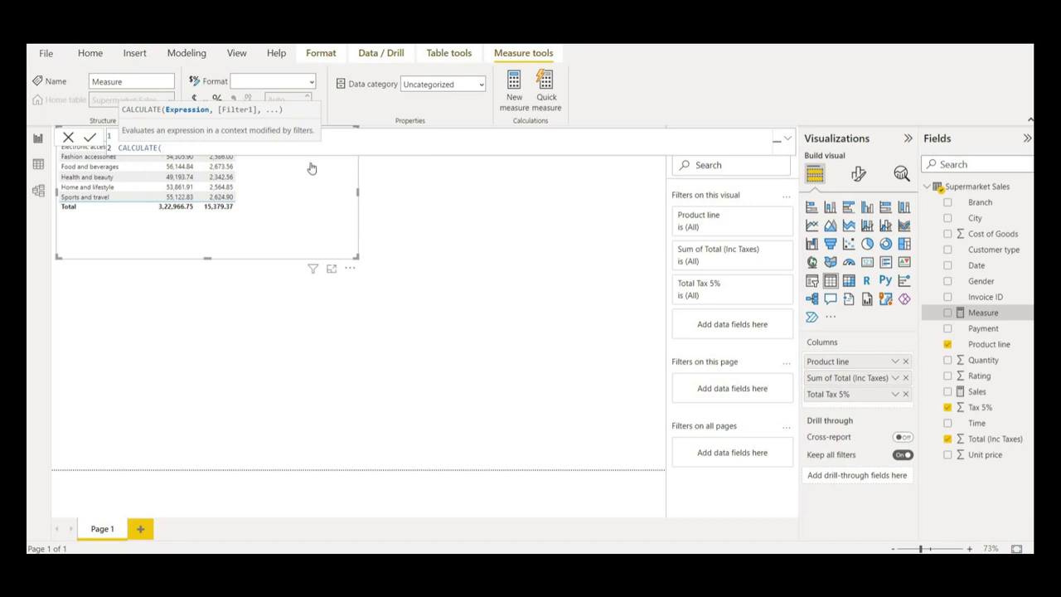
type("sumx")
key("Tab")
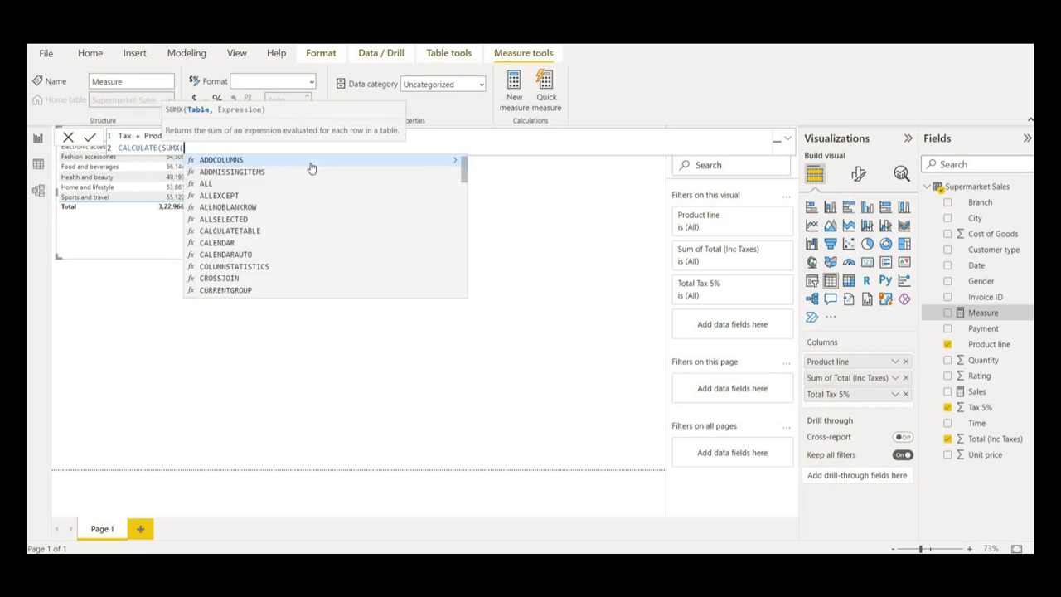
type("sup")
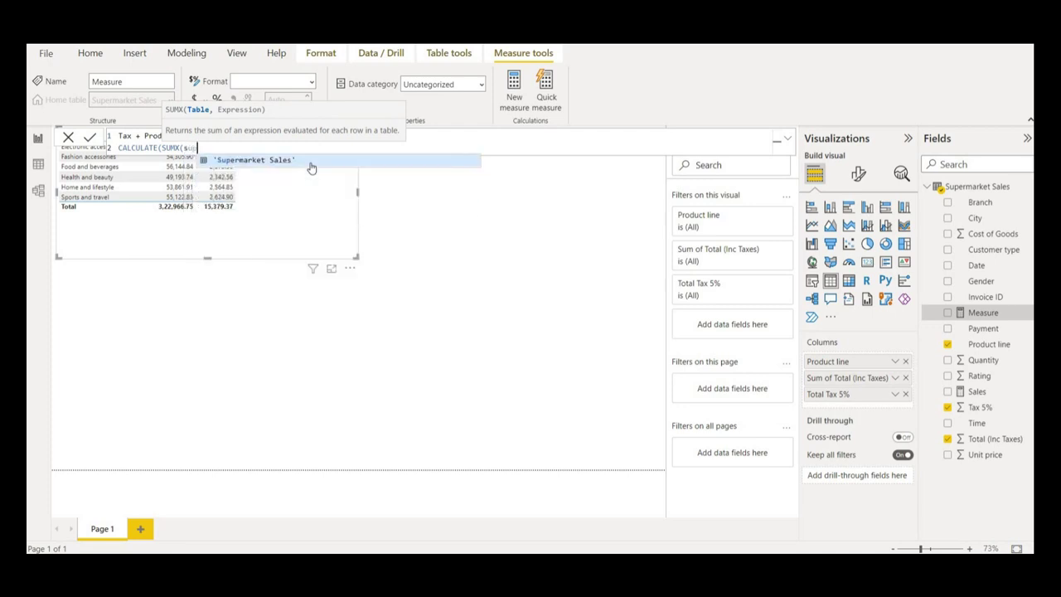
key("Tab")
type(",")
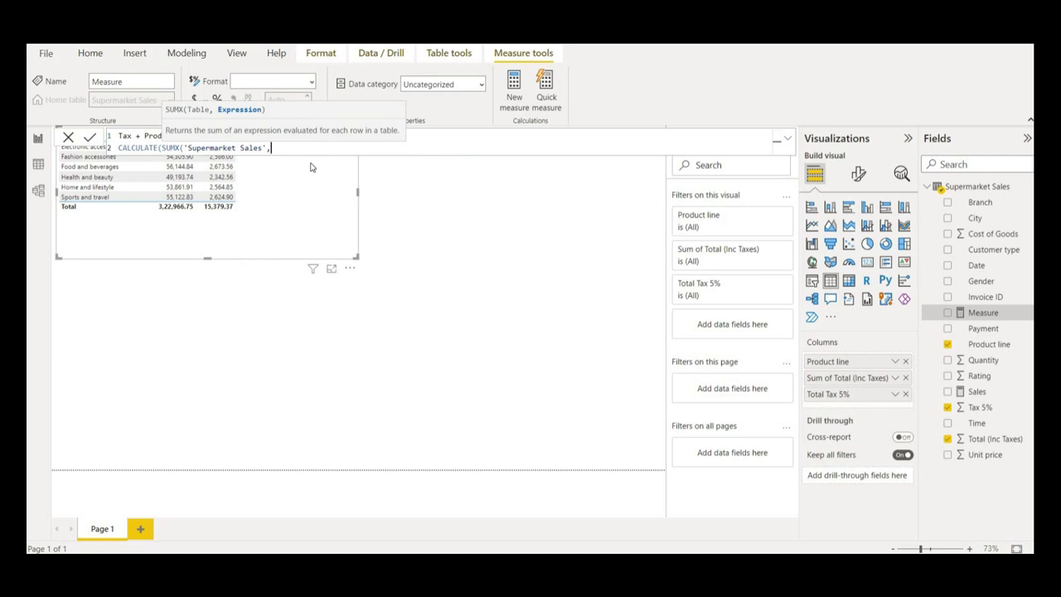
Complete the SUMX expression as Quantity multiplied by Unit price, and add the finished measure to the table visual
type("qua")
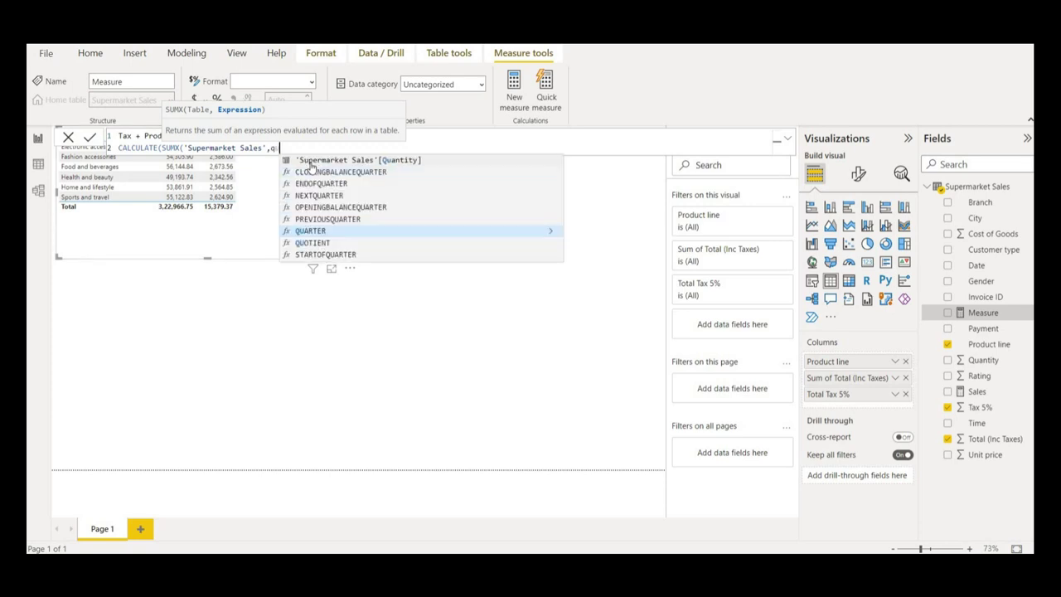
double_click(323, 167)
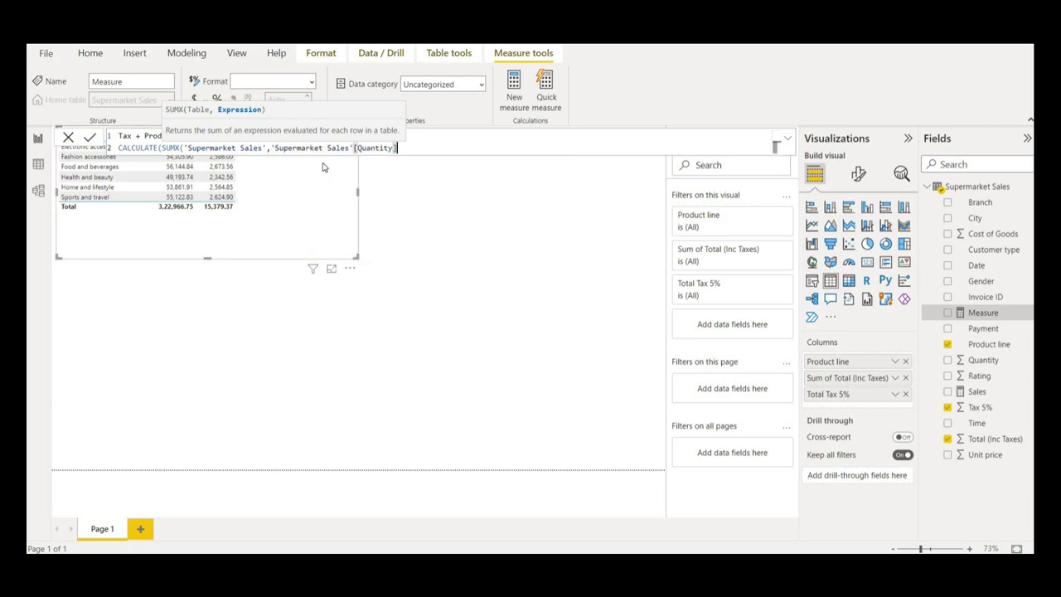
type("*uni")
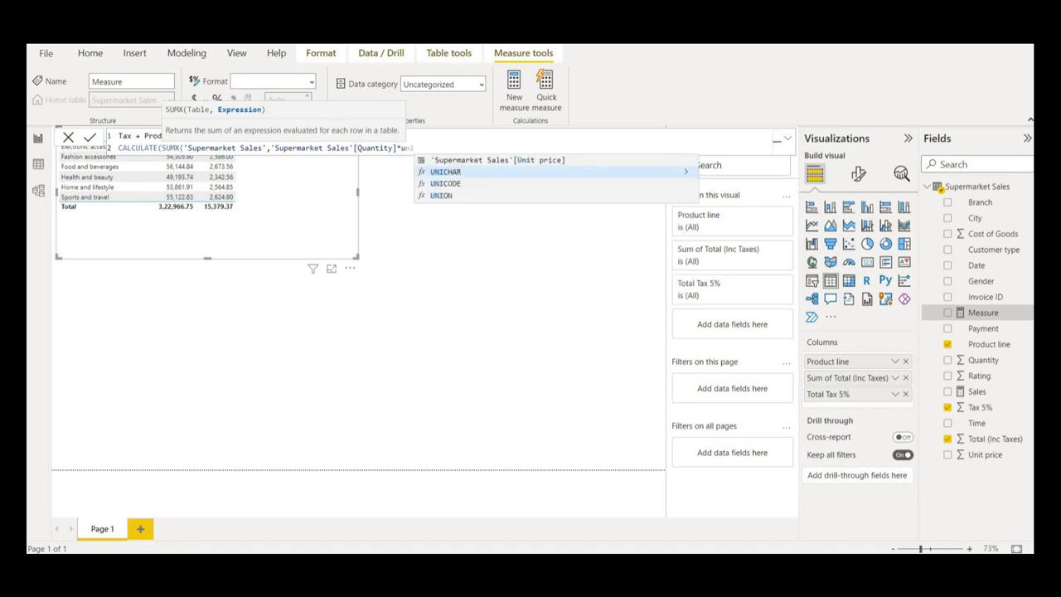
left_click(483, 149)
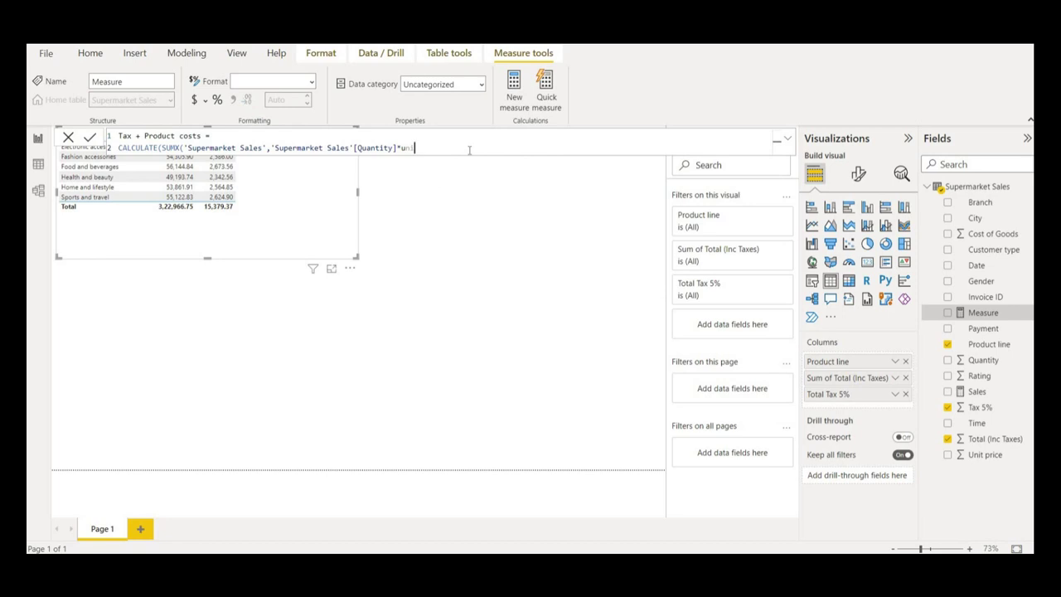
type("t")
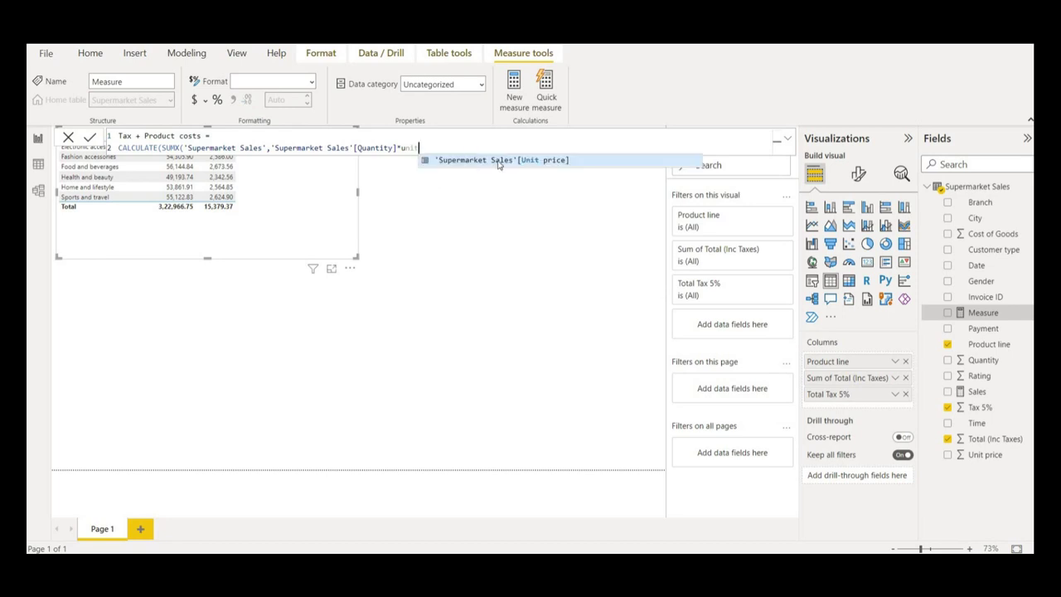
left_click(498, 165)
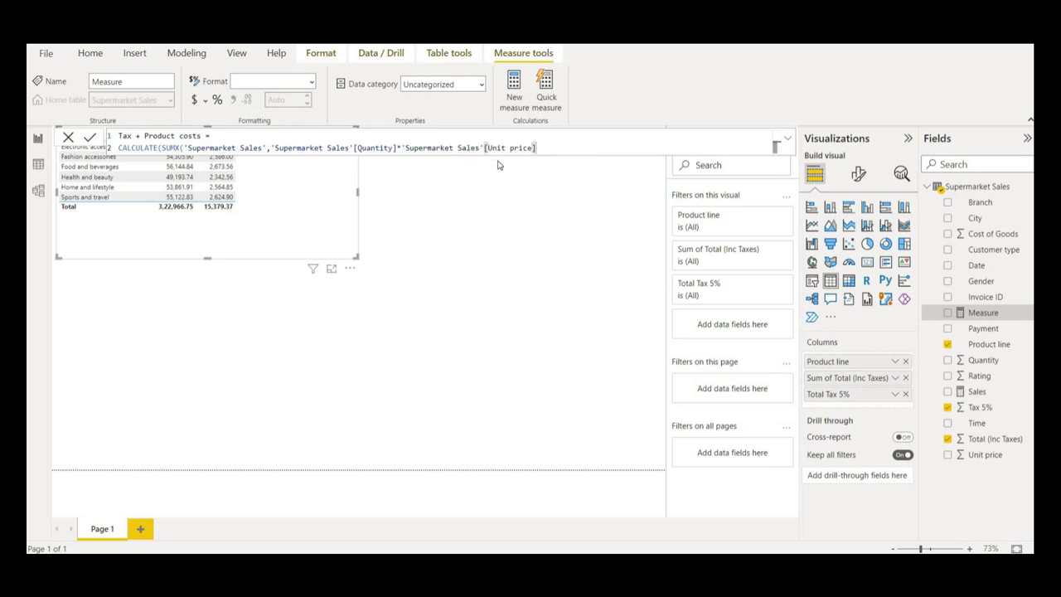
type("))")
key("Return")
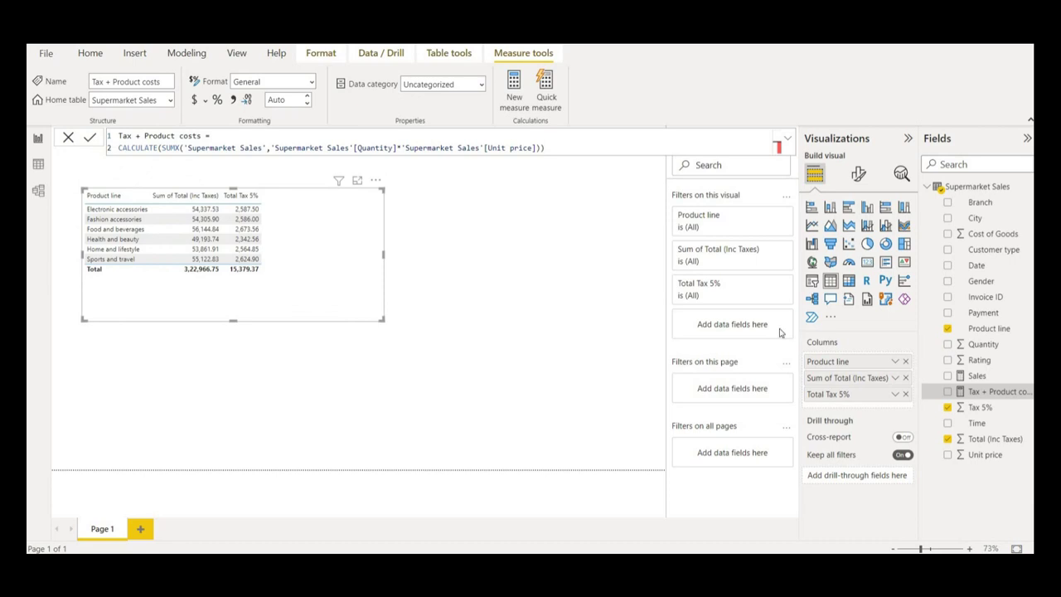
left_click(948, 393)
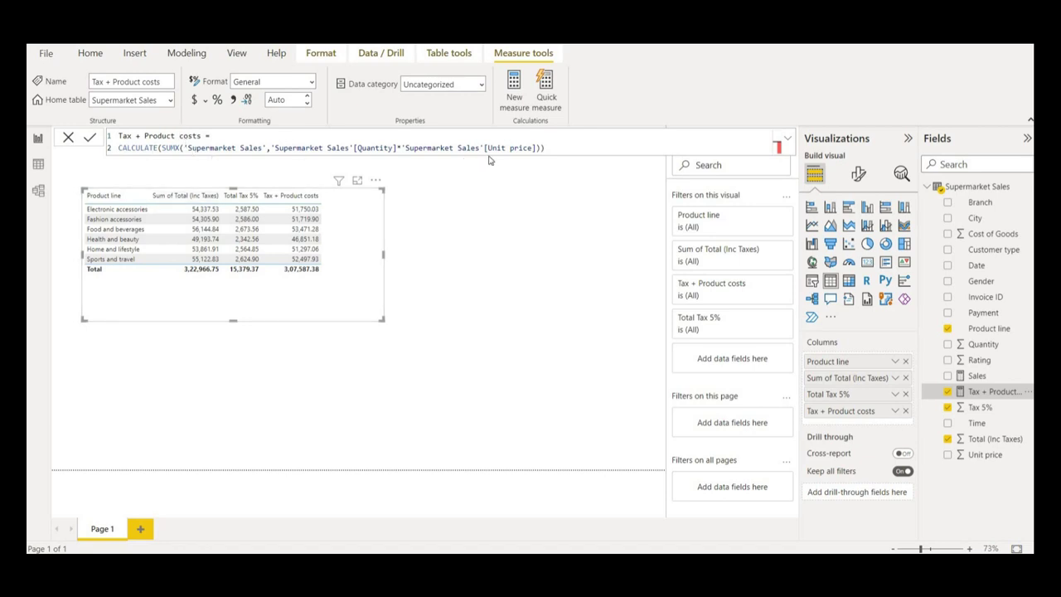
Wrap the measure's SUMX expression in an extra pair of parentheses and rename the measure as Only Product costs
left_click(556, 148)
left_click(163, 147)
type("(")
key("ctrl+Home")
key("Delete")
key("Delete")
key("Delete")
key("Delete")
key("Delete")
key("Delete")
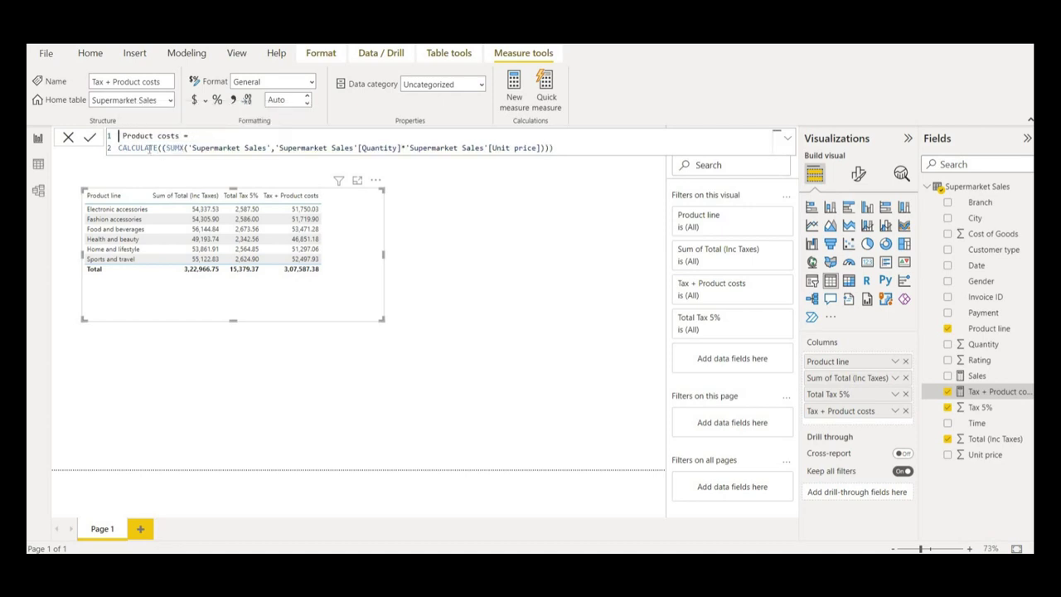
type("Only")
double_click(149, 147)
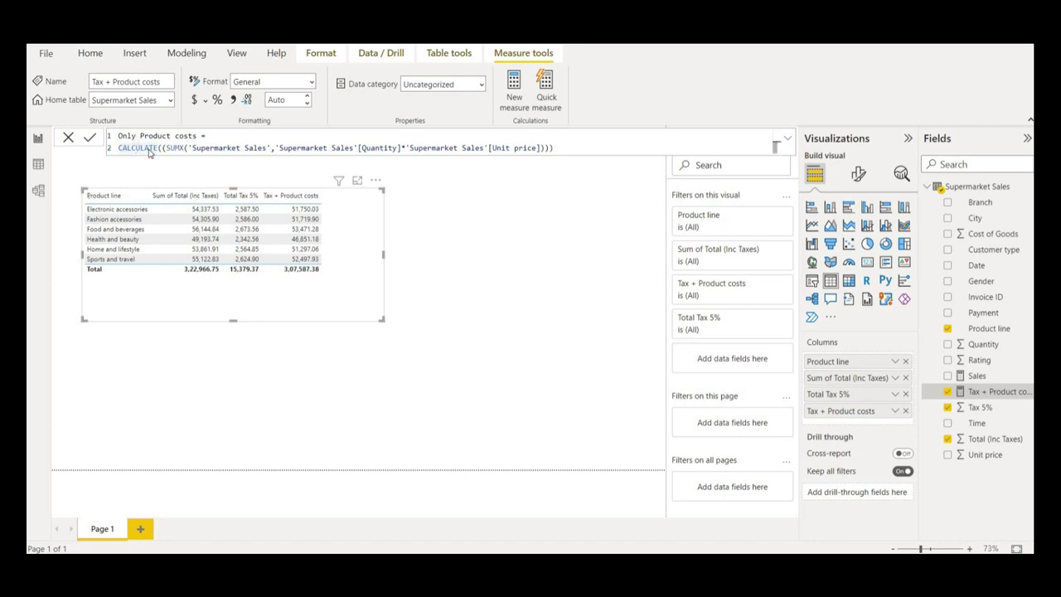
key("Return")
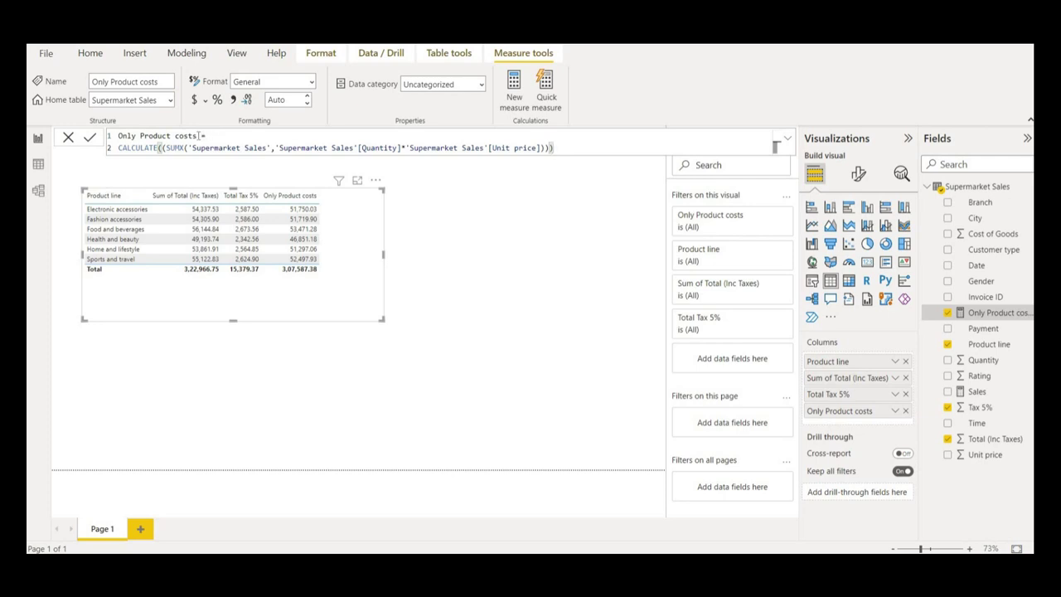
Extend the measure's name to Only Product costs (Calculated)
left_click(197, 136)
type("(")
type(") ")
type("Calc")
type("ulated")
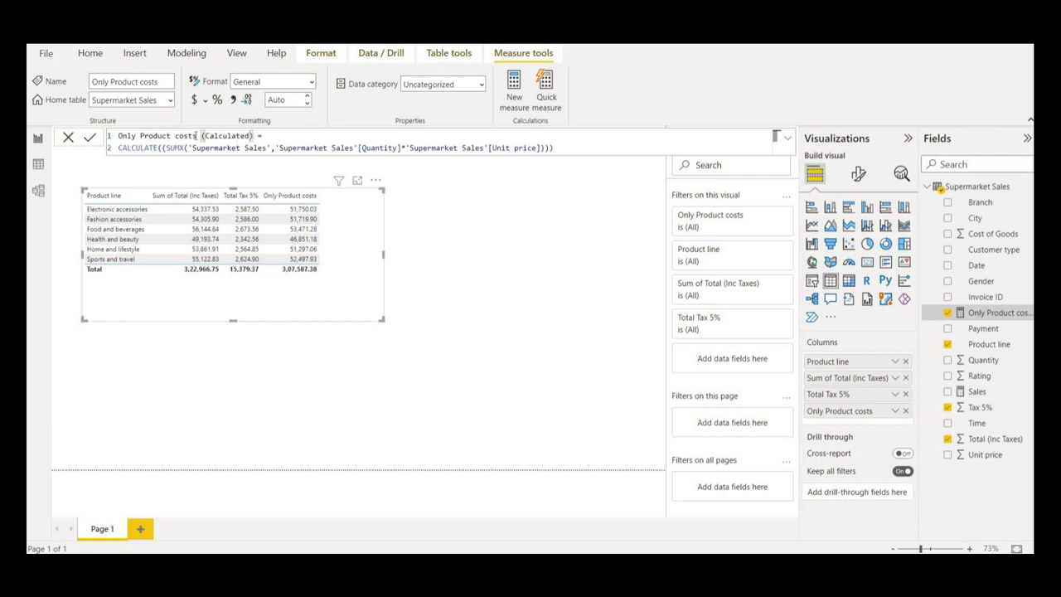
key("Return")
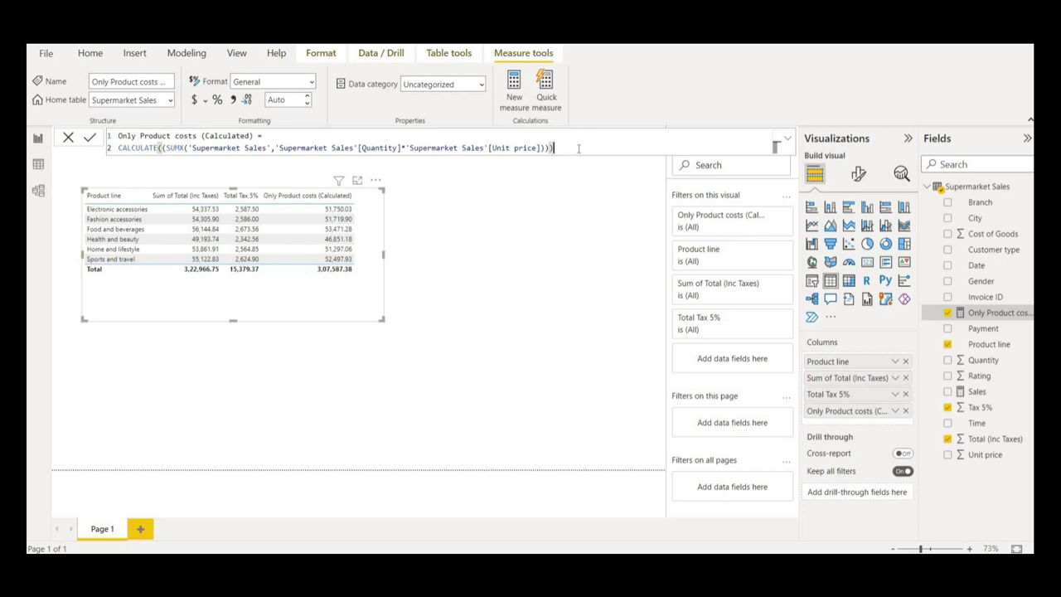
Append to the measure's formula a plus sign and a SUMX over 'Supermarket Sales' of the Tax 5% column
type("+ta")
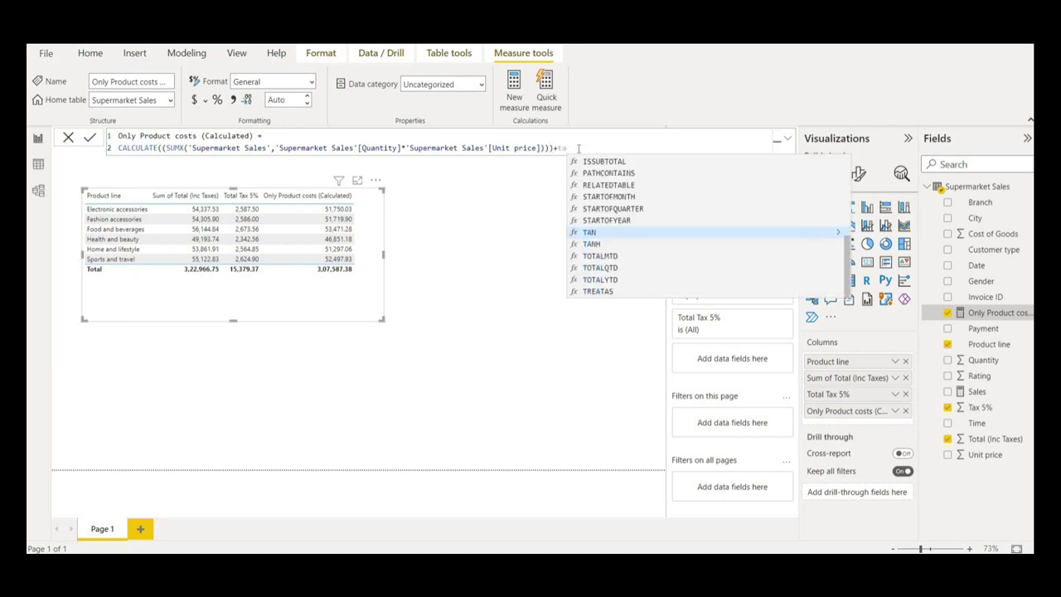
type("x")
key("BackSpace")
key("BackSpace")
key("BackSpace")
type("sum")
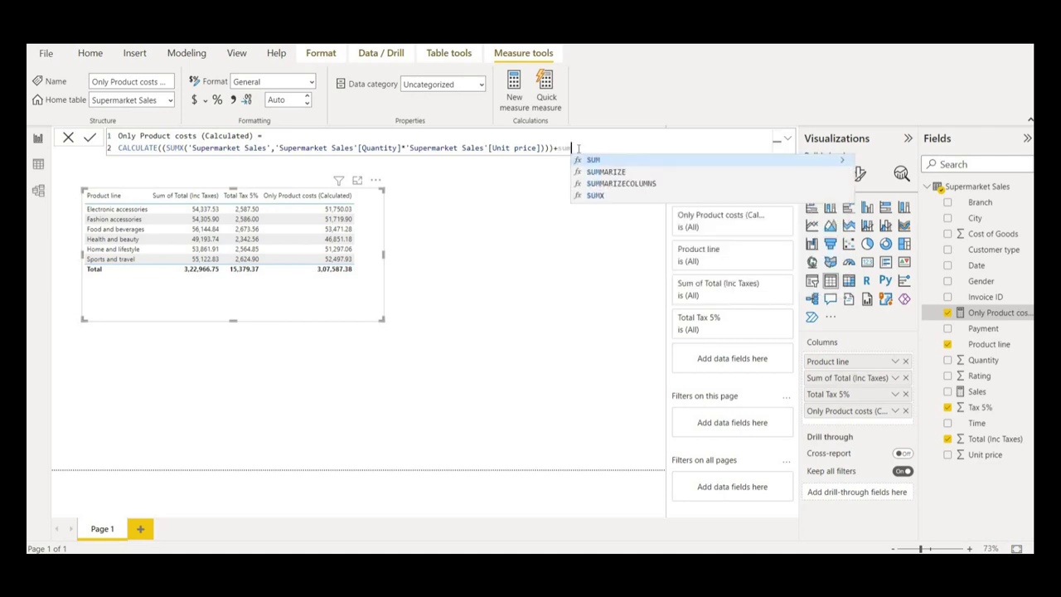
key("Down")
key("Tab")
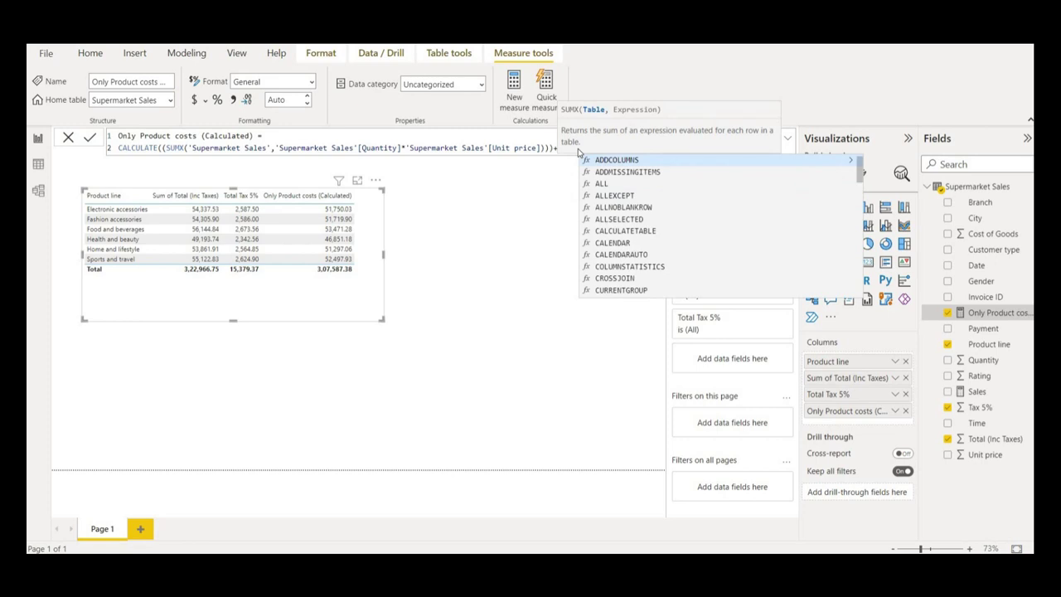
type("super")
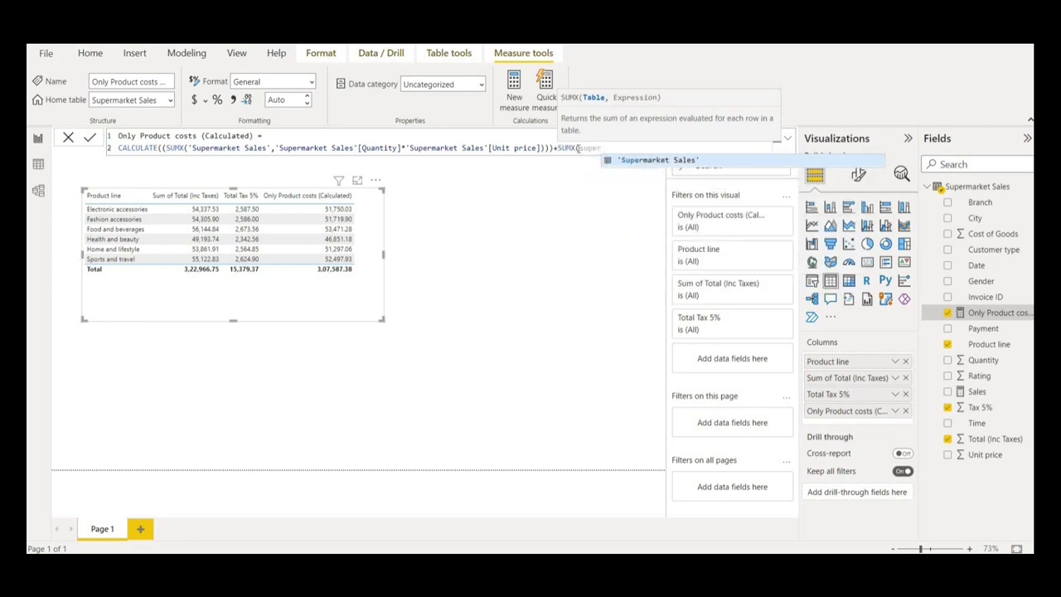
key("Tab")
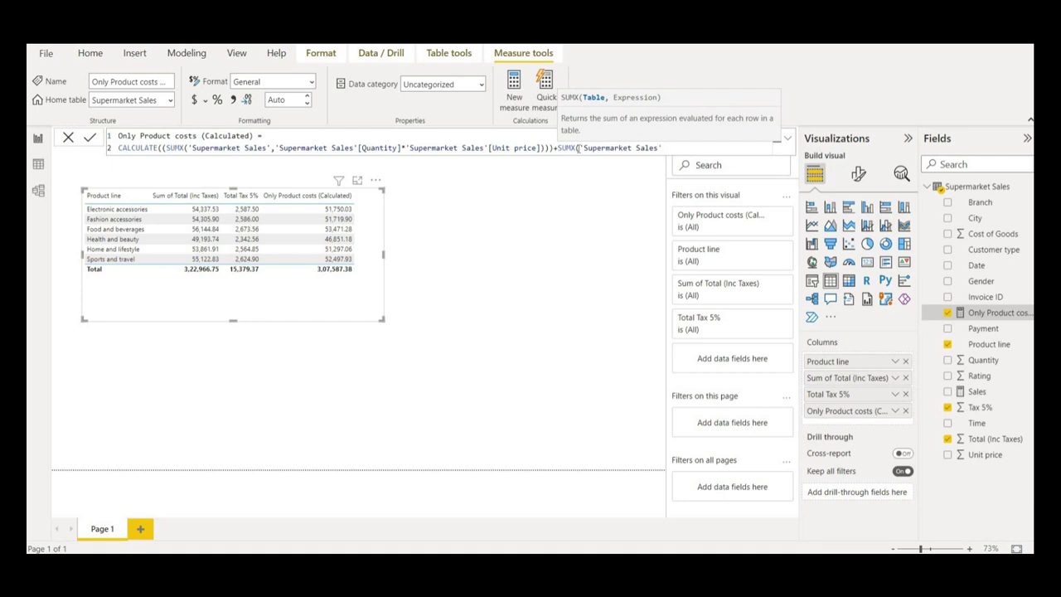
type(",tax")
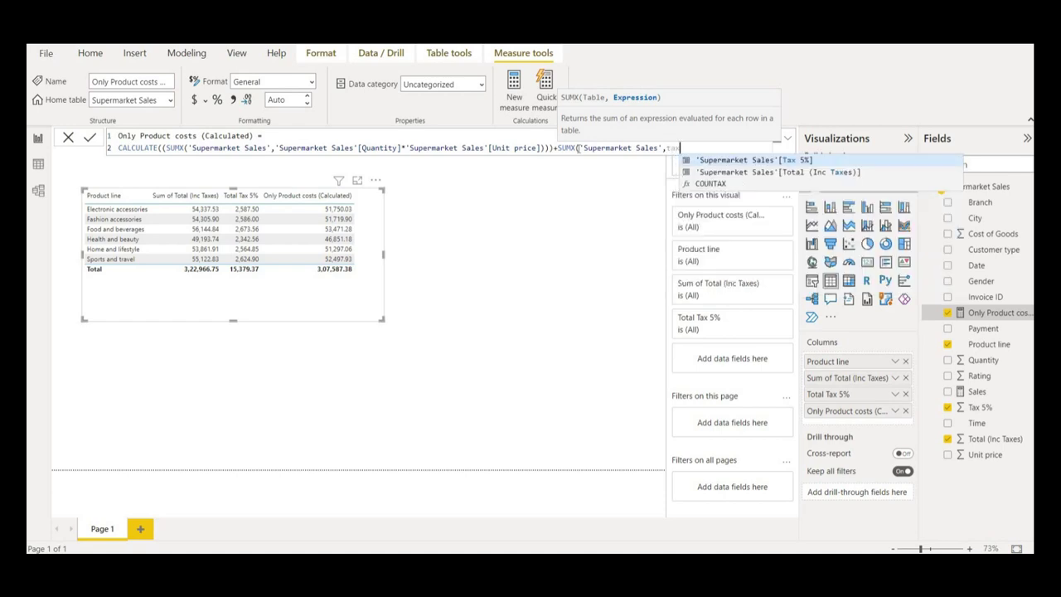
key("Tab")
type(")")
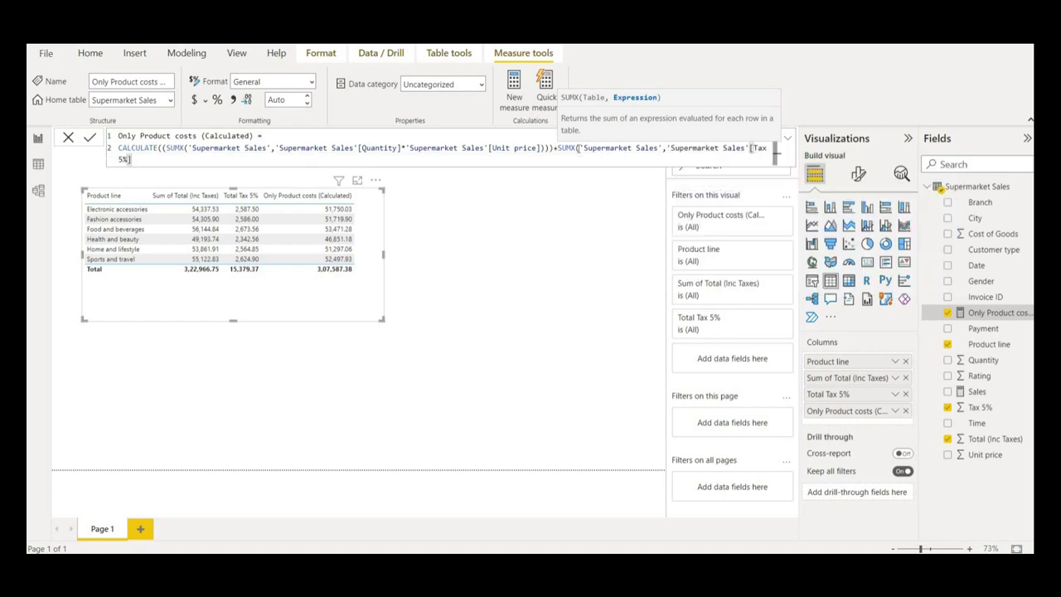
type(")")
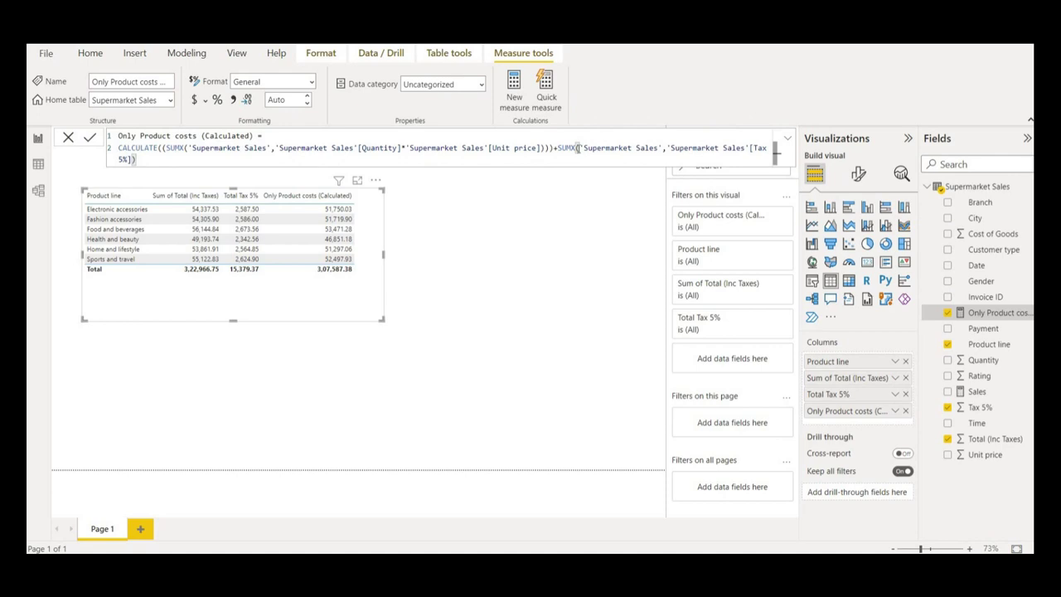
Copy the measure's complete definition, including its name and the extended formula
key("Up")
key("Up")
key("Home")
key("ctrl+Right")
key("ctrl+Right")
key("ctrl+Right")
key("shift+Right")
key("shift+Right")
key("shift+Right")
key("shift+Right")
key("shift+Right")
key("shift+Right")
key("shift+Right")
key("shift+Right")
key("shift+Right")
key("shift+Right")
key("shift+Right")
key("shift+Right")
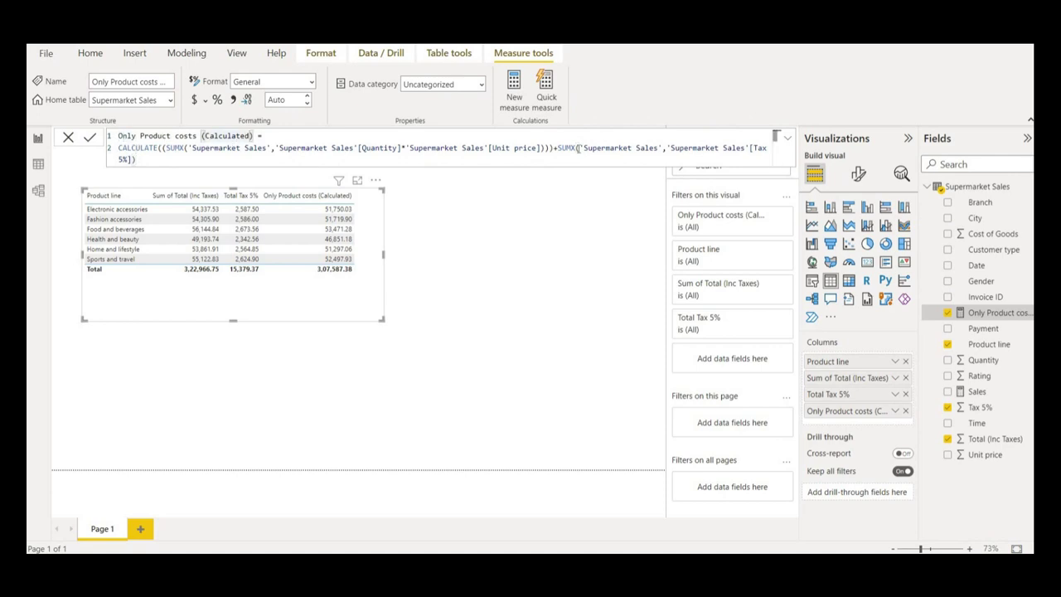
key("ctrl+a")
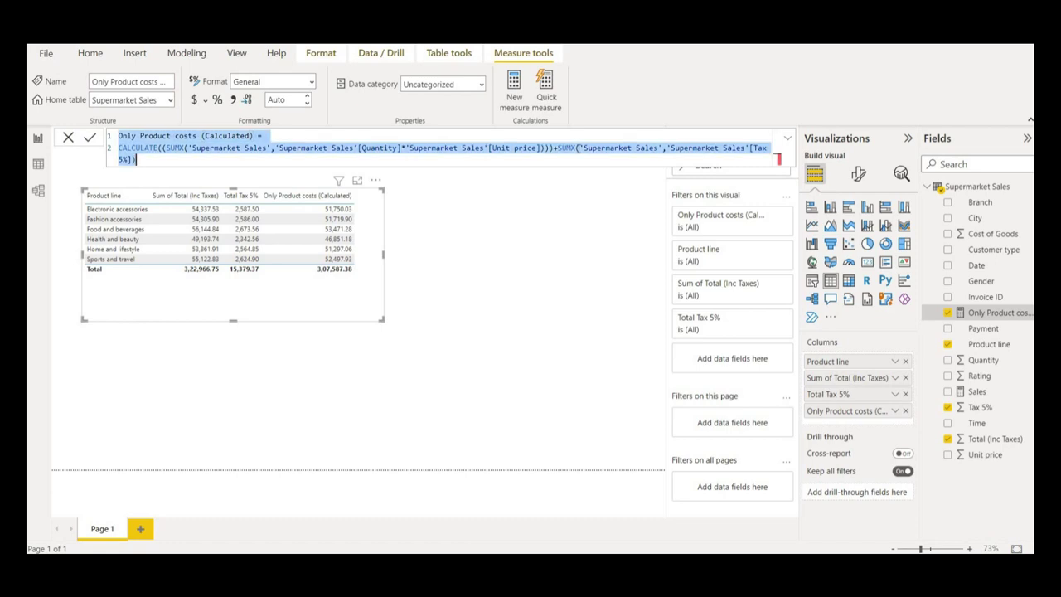
key("Right")
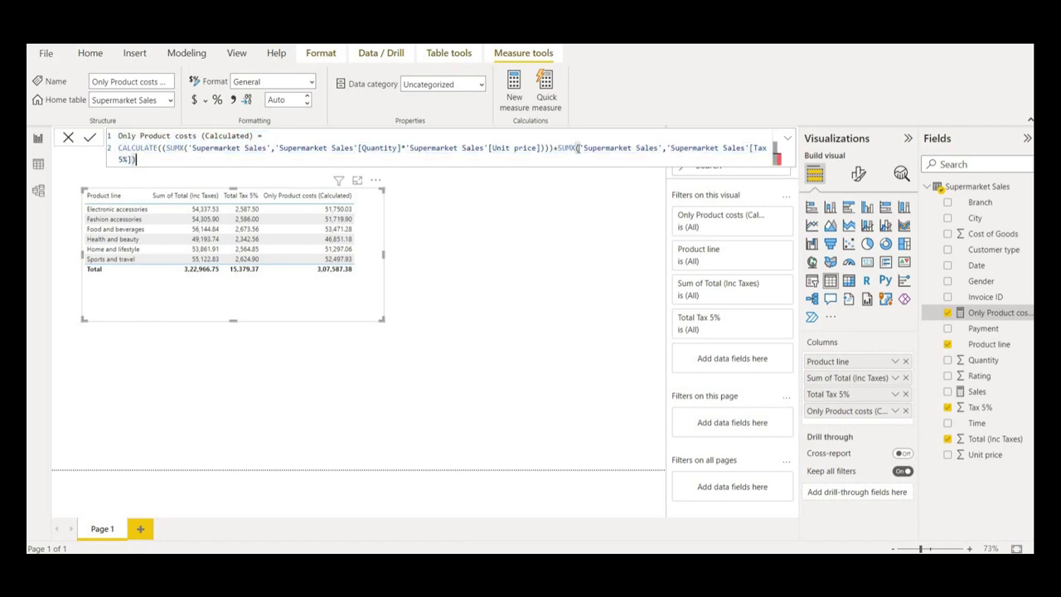
Remove the appended Tax 5% SUMX term from the Only Product costs (Calculated) formula and leave the formula editor
key("shift+Up")
key("shift+Right")
key("shift+Right")
key("shift+Right")
key("shift+Right")
key("shift+Right")
key("shift+Right")
key("shift+Right")
key("shift+Right")
key("shift+Right")
key("shift+Right")
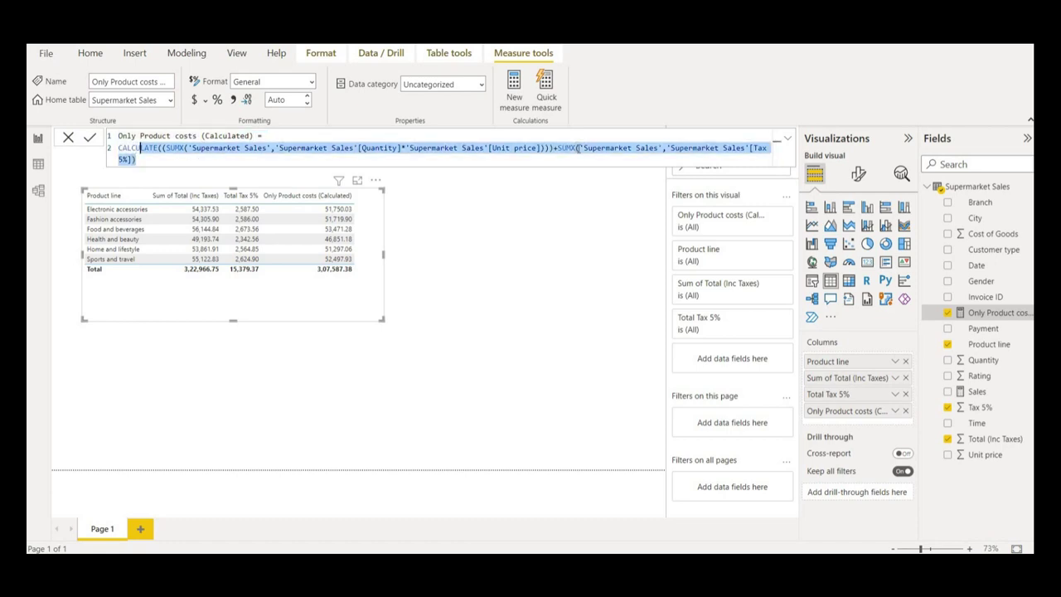
key("shift+Right")
key("shift+Right")
key("shift+Right")
key("shift+Right")
key("shift+Right")
key("shift+Right")
key("shift+Right")
key("shift+Right")
key("shift+Right")
key("shift+Right")
key("shift+Right")
key("shift+Right")
key("shift+Right")
key("shift+Right")
key("shift+Right")
key("shift+Right")
key("shift+Right")
key("shift+Right")
key("shift+Right")
key("shift+Right")
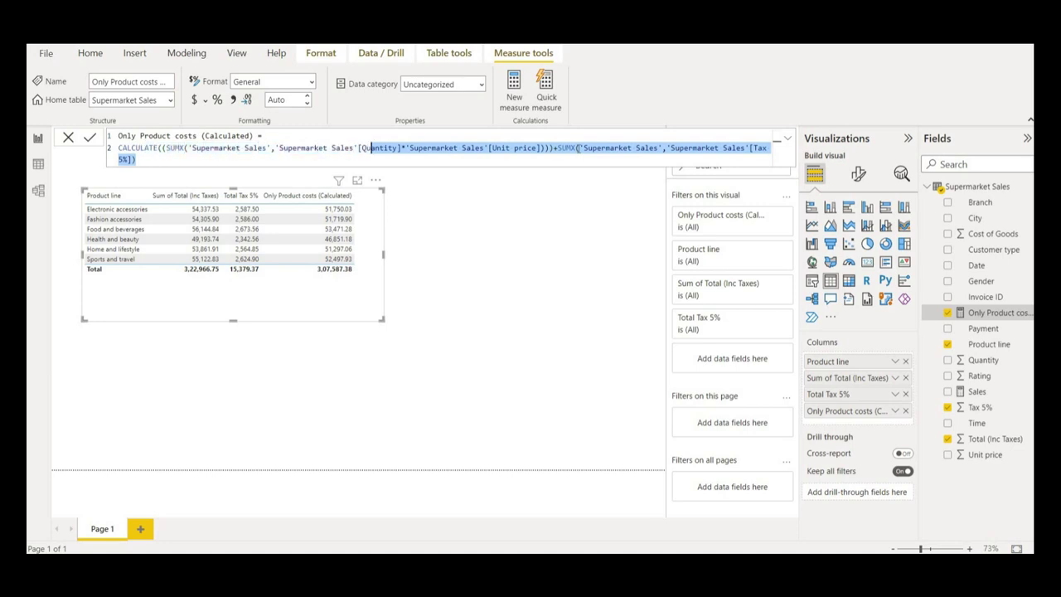
key("shift+Right")
key("shift+Right")
key("shift+Right")
key("shift+Right")
key("shift+Right")
key("shift+Right")
key("shift+Right")
key("shift+Right")
key("shift+Right")
key("shift+Right")
key("shift+Right")
key("shift+Right")
key("shift+Right")
key("shift+Right")
key("shift+Right")
key("shift+Right")
key("shift+Right")
key("shift+Right")
key("shift+Right")
key("shift+Right")
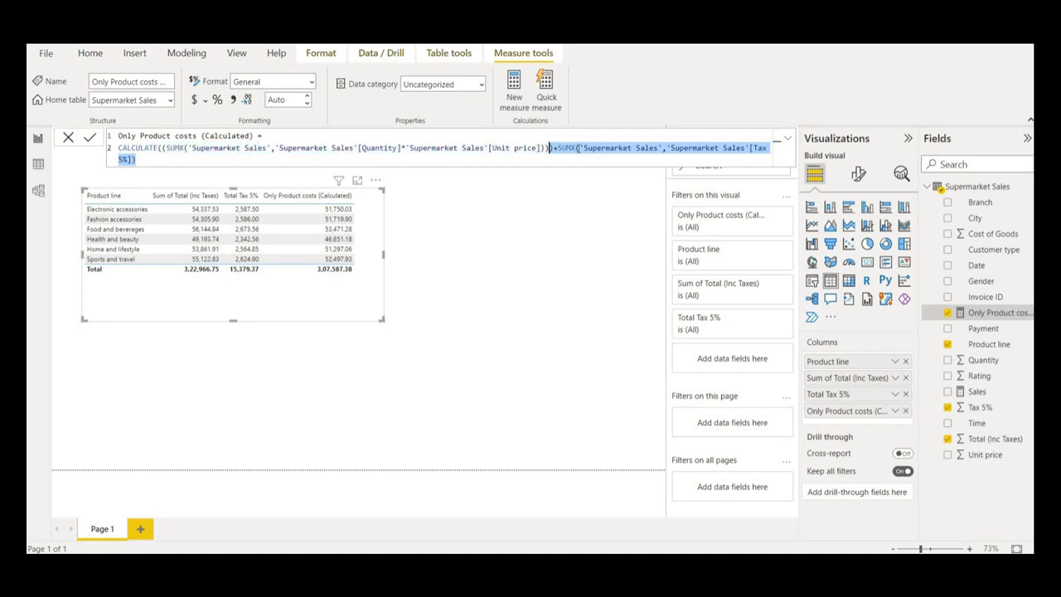
key("BackSpace")
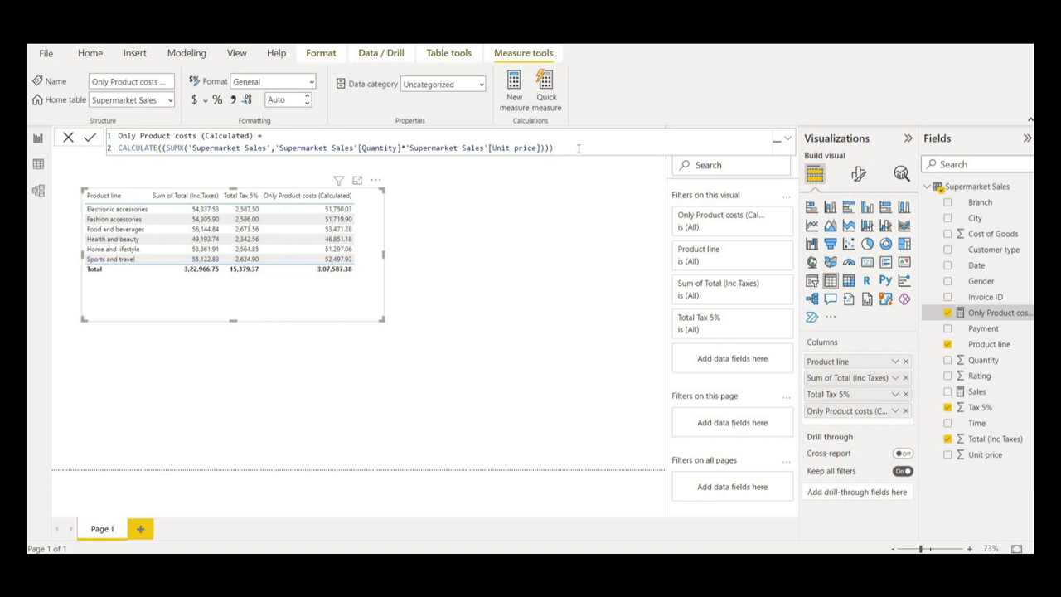
left_click(541, 171)
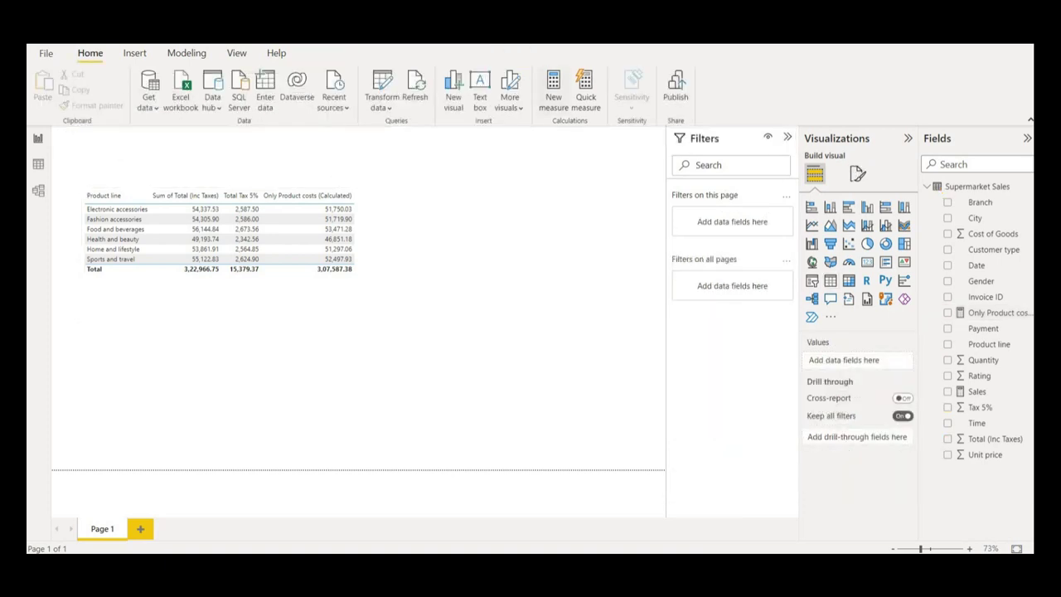
Create a new measure from the copied definition and name it Tax + Product costs (Calculated)
left_click(554, 97)
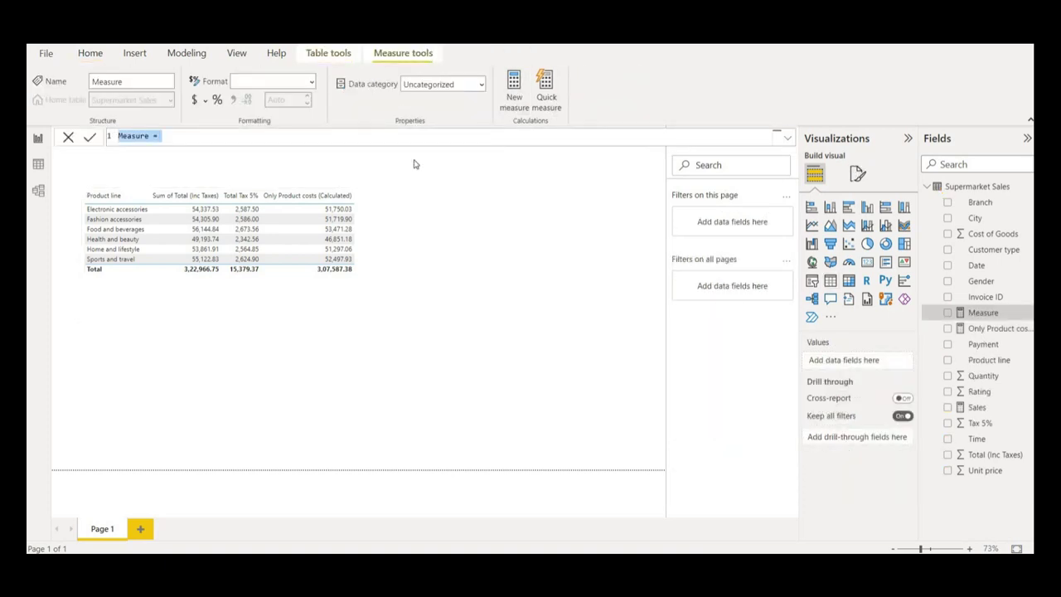
type("Only Product costs (Calculated) = CALCULATE((SUMX('Supermarket Sales','Supermarket Sales'[Quantity]*'Supermarket Sales'[Unit price]))+SUMX('Supermarket Sales','Supermarket Sales'[Tax 5%]))")
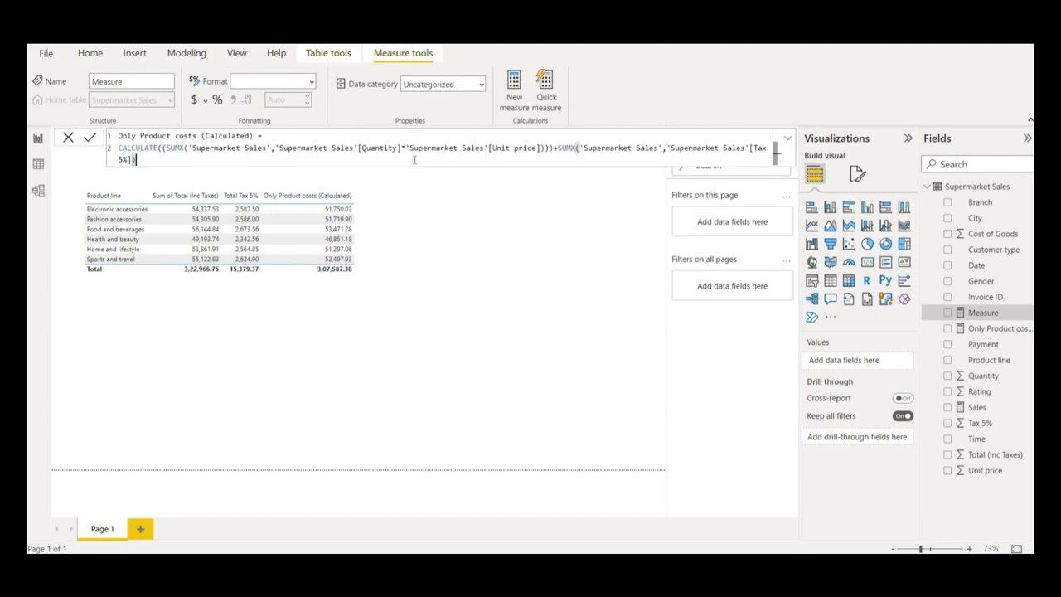
key("ctrl+Home")
key("shift+Right")
key("shift+Right")
key("shift+Right")
key("shift+Right")
type("Tax")
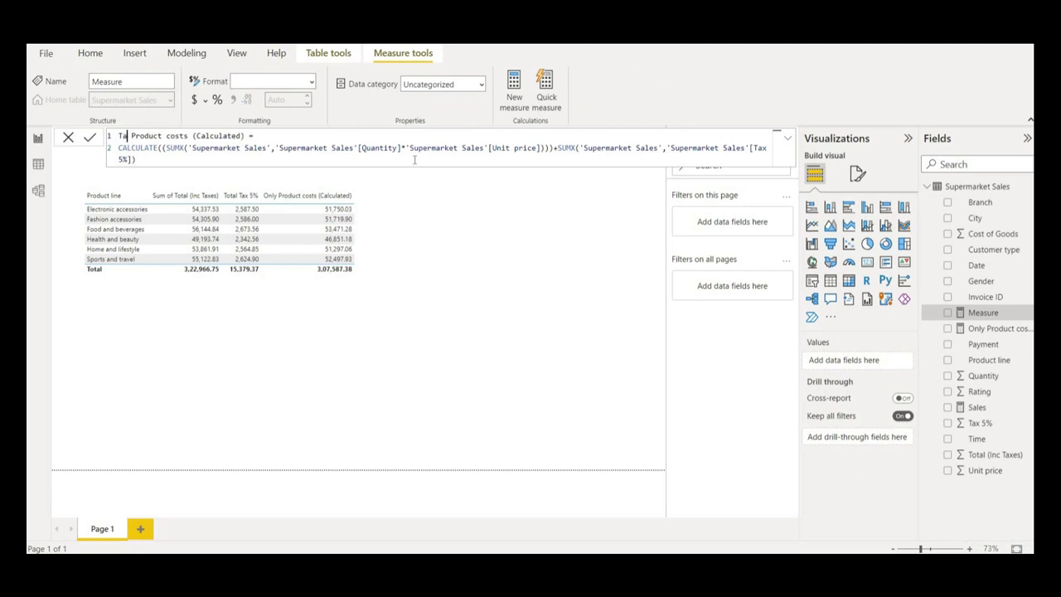
type(" +")
key("ctrl+Right")
key("ctrl+Right")
key("ctrl+Right")
key("ctrl+Right")
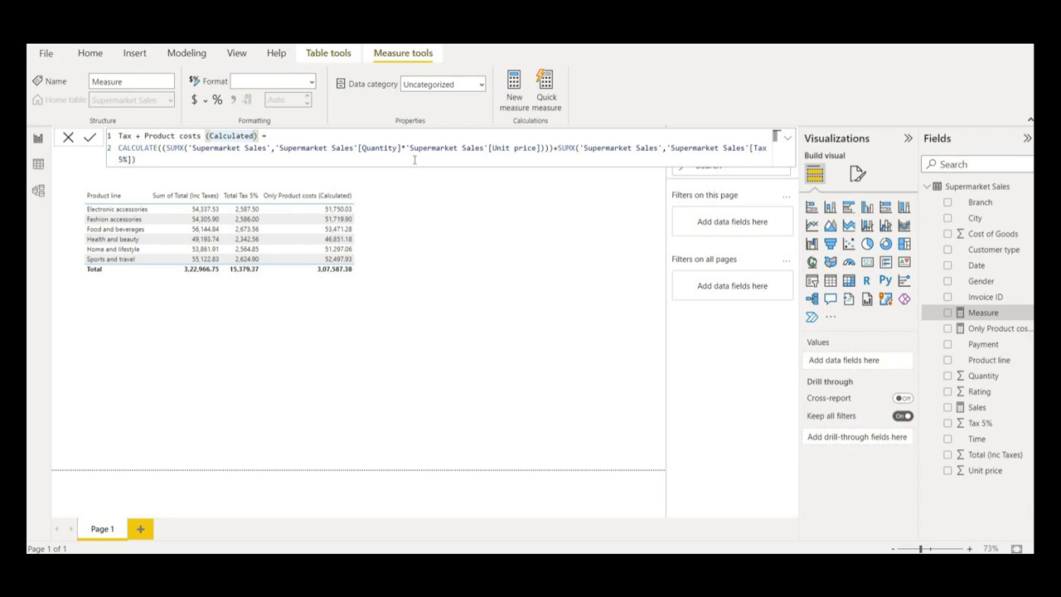
key("Return")
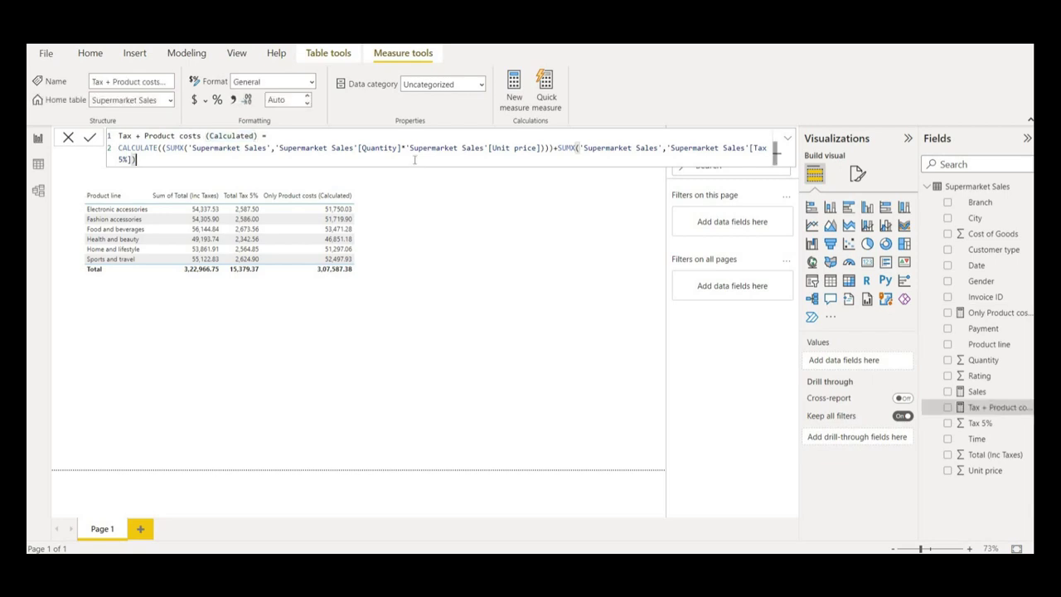
Add the Tax + Product costs (Calculated) measure to the table visual and widen the table to fit the new column
left_click(389, 223)
left_click(370, 275)
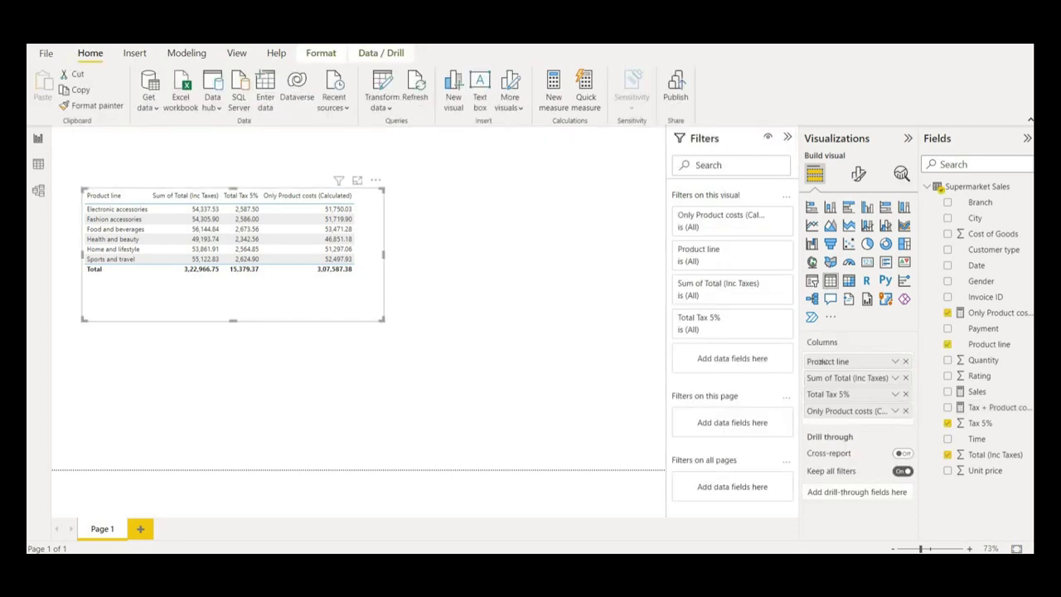
left_click(947, 407)
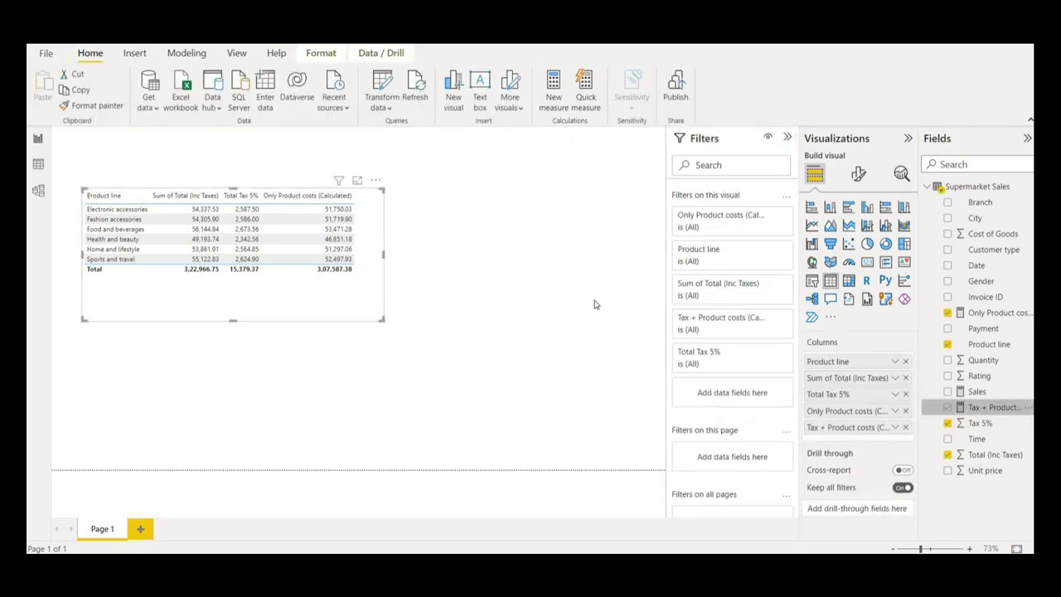
left_click_drag(384, 253, 489, 260)
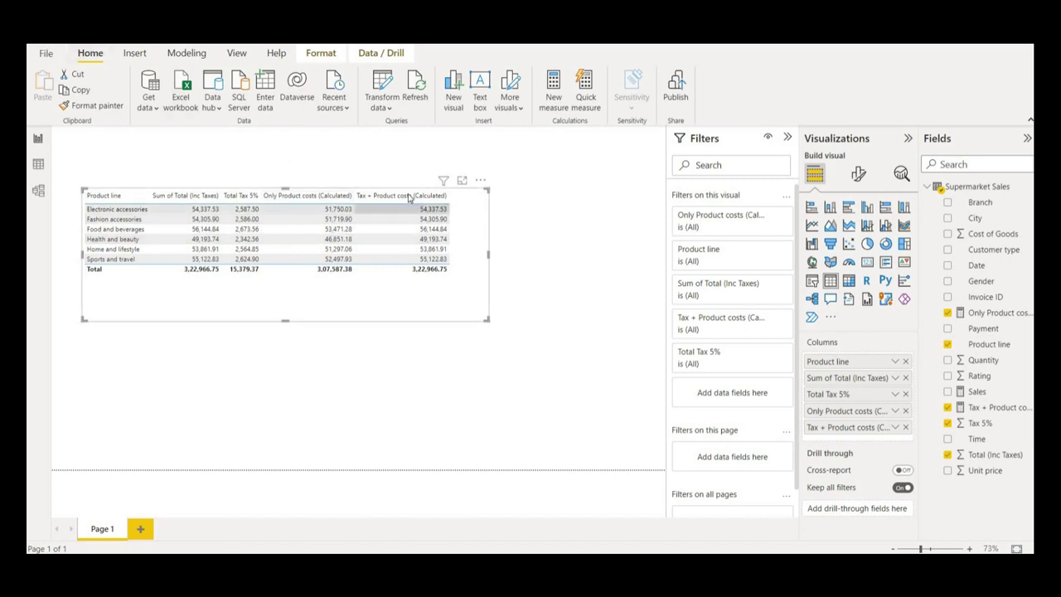
Rename the Tax + Product costs (Calculated) measure as Sales + Tax
left_click(991, 408)
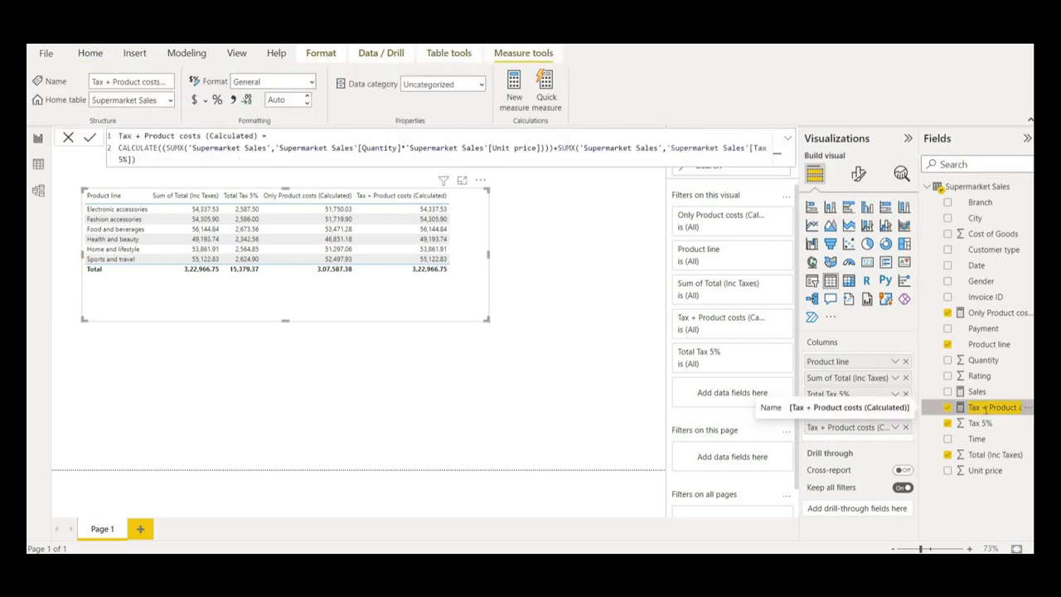
double_click(985, 408)
type("Sales")
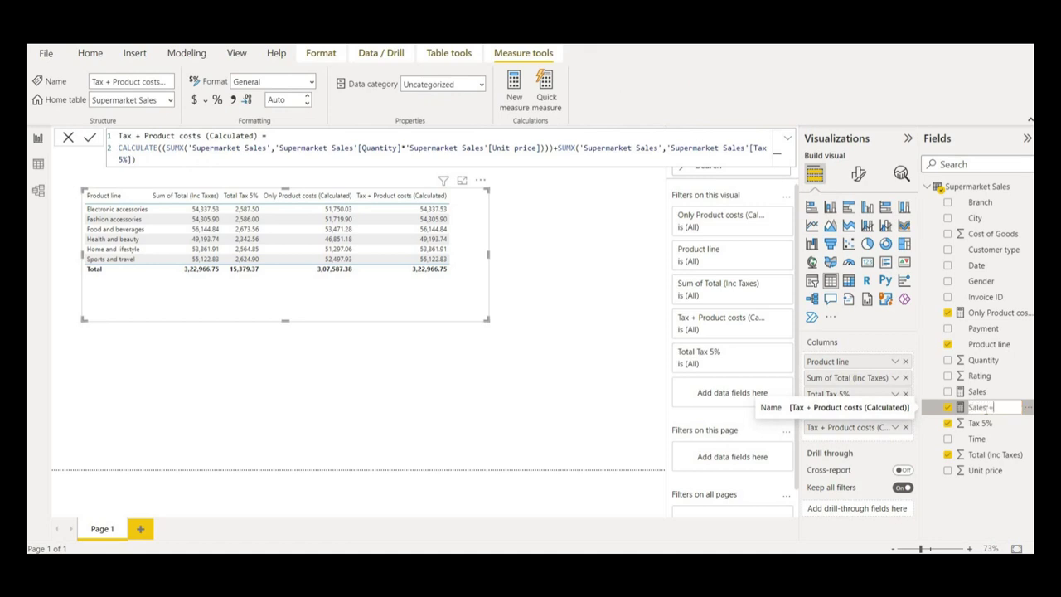
type(" + Tax")
key("Return")
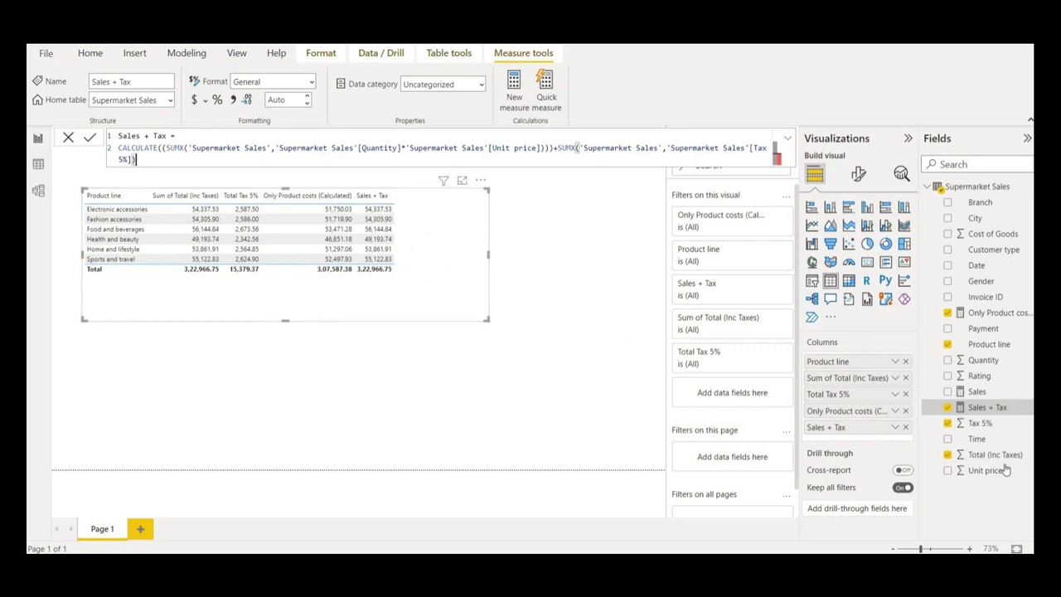
Rename the Only Product costs (Calculated) measure as Sales - Tax
left_click(991, 315)
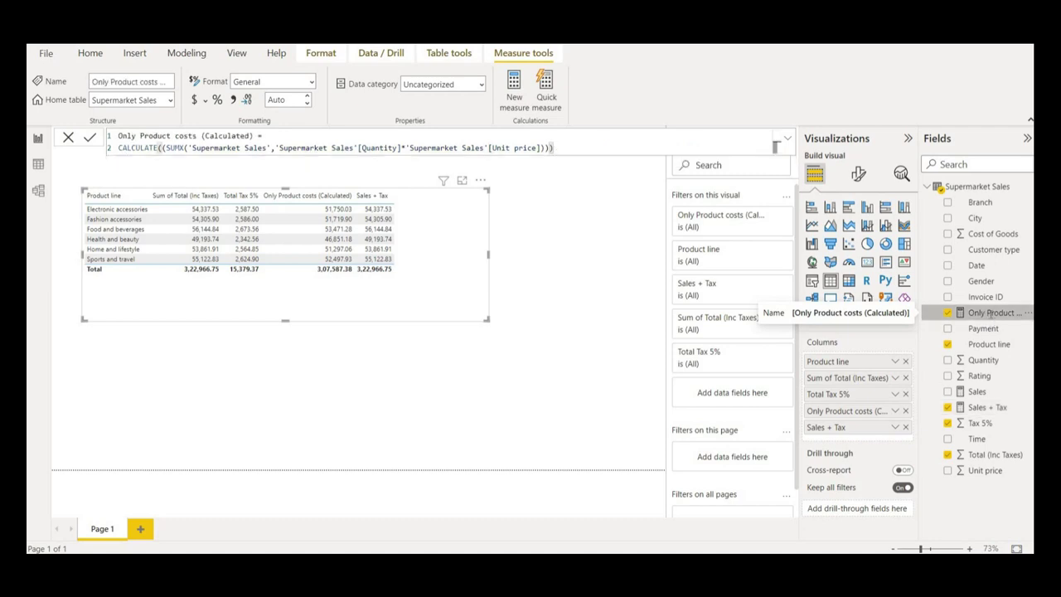
double_click(992, 315)
type("Sales")
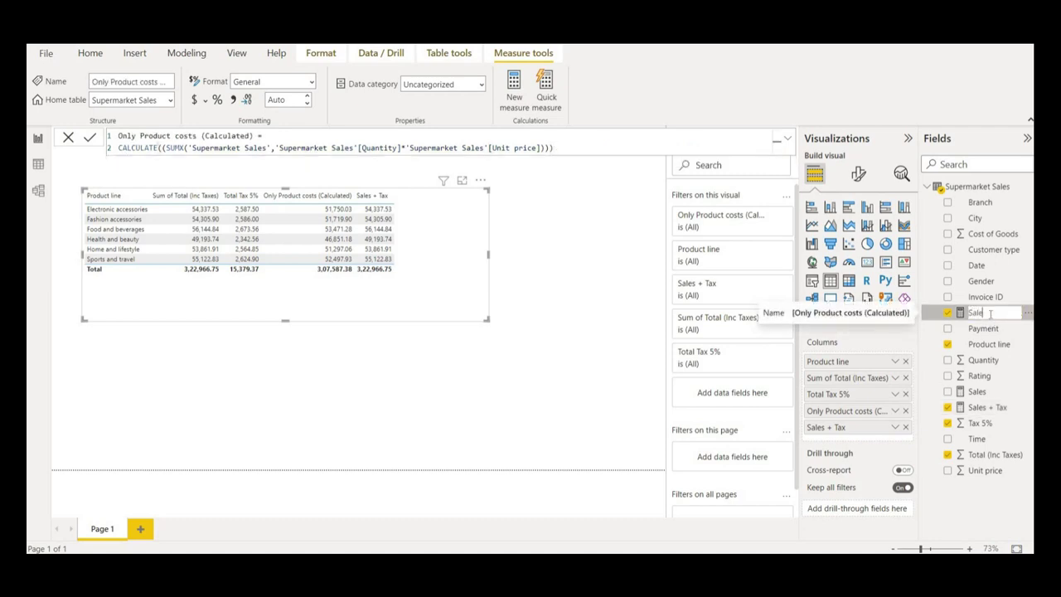
type(" + Tax")
left_click(994, 313)
key("BackSpace")
type("- Tax")
key("Return")
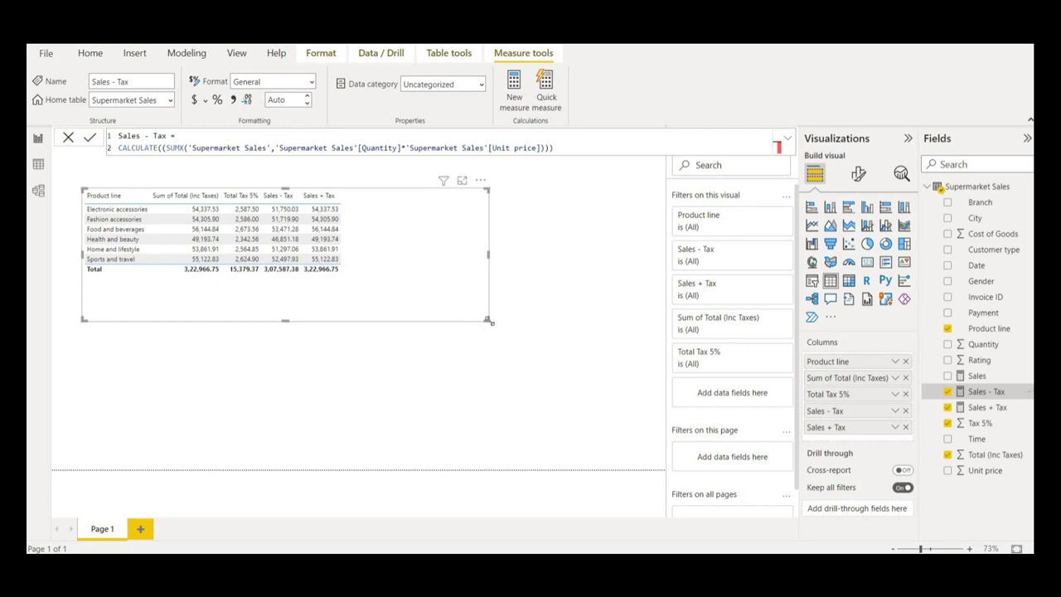
Shrink the table and move it to the report page's lower left, and add a donut chart of Quantity by Product line
left_click_drag(487, 320, 350, 284)
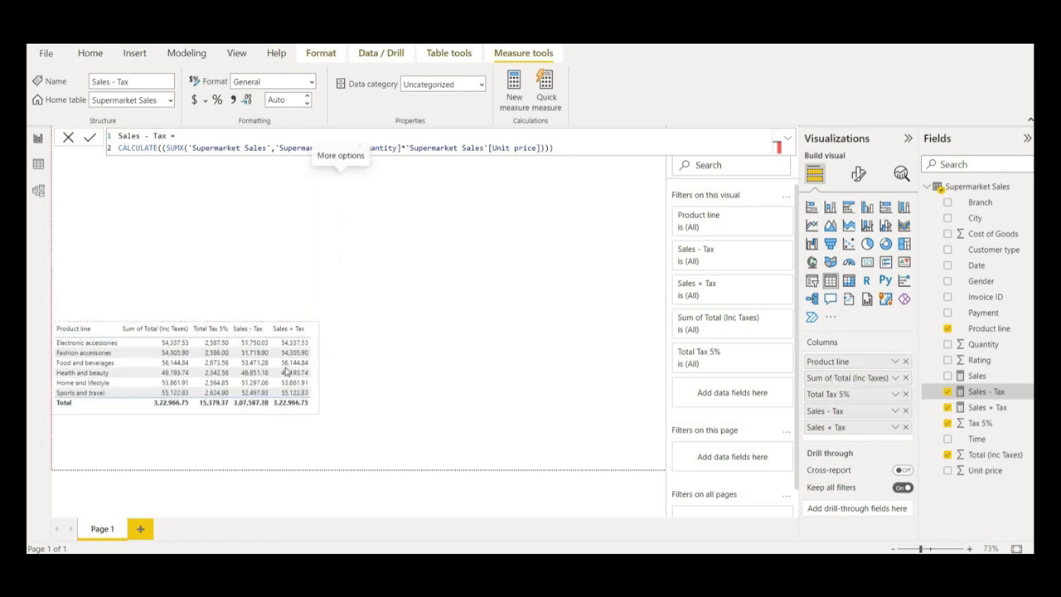
left_click(829, 280)
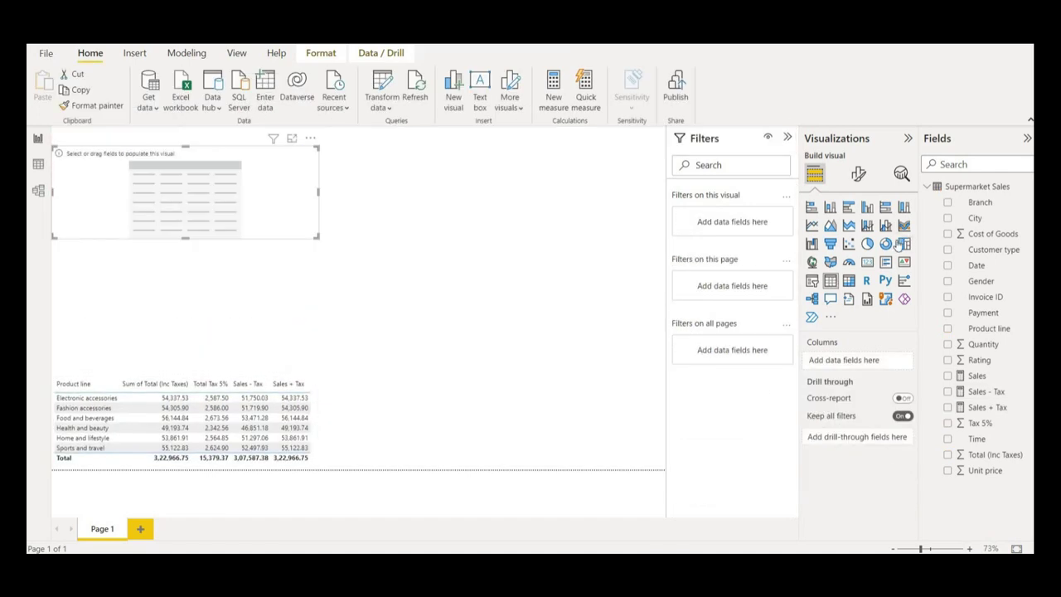
left_click(886, 243)
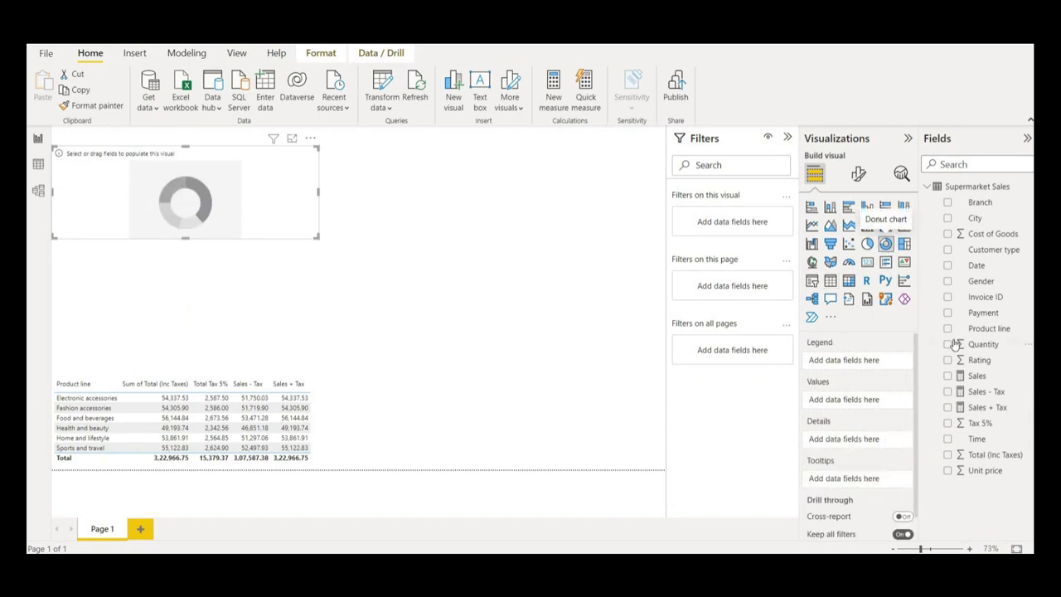
left_click(947, 329)
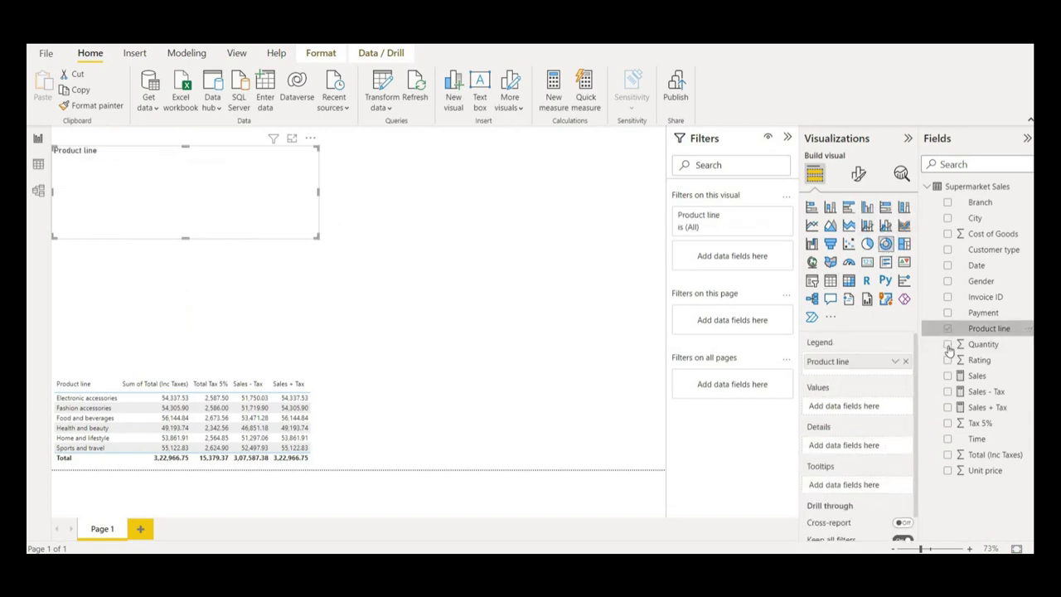
left_click(948, 344)
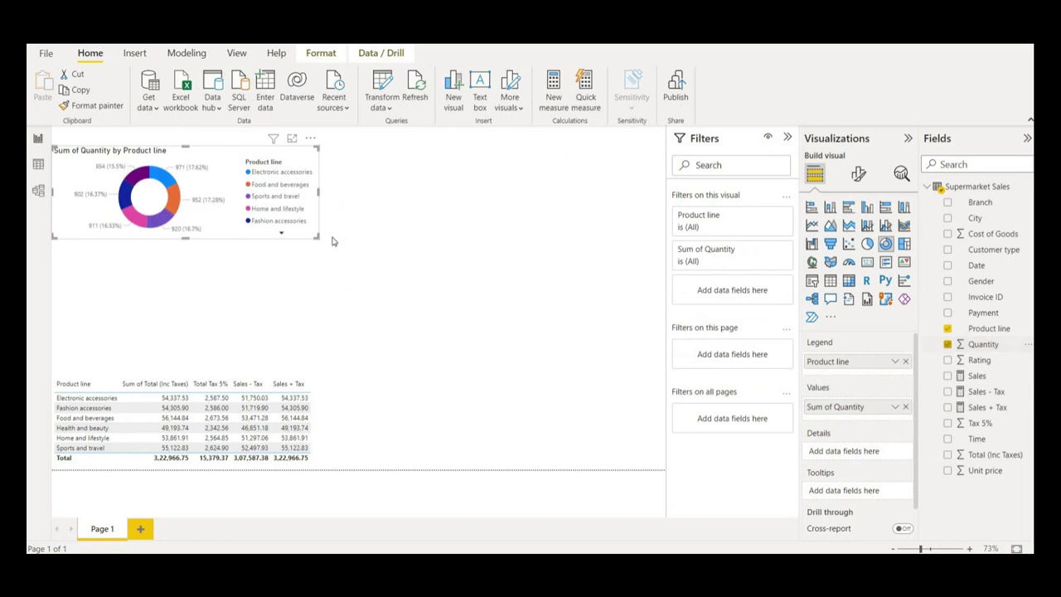
Enlarge the donut chart and apply a Top N filter on Product line showing the top 3 by sum of Quantity
left_click_drag(319, 238, 373, 322)
left_click_drag(986, 328, 746, 226)
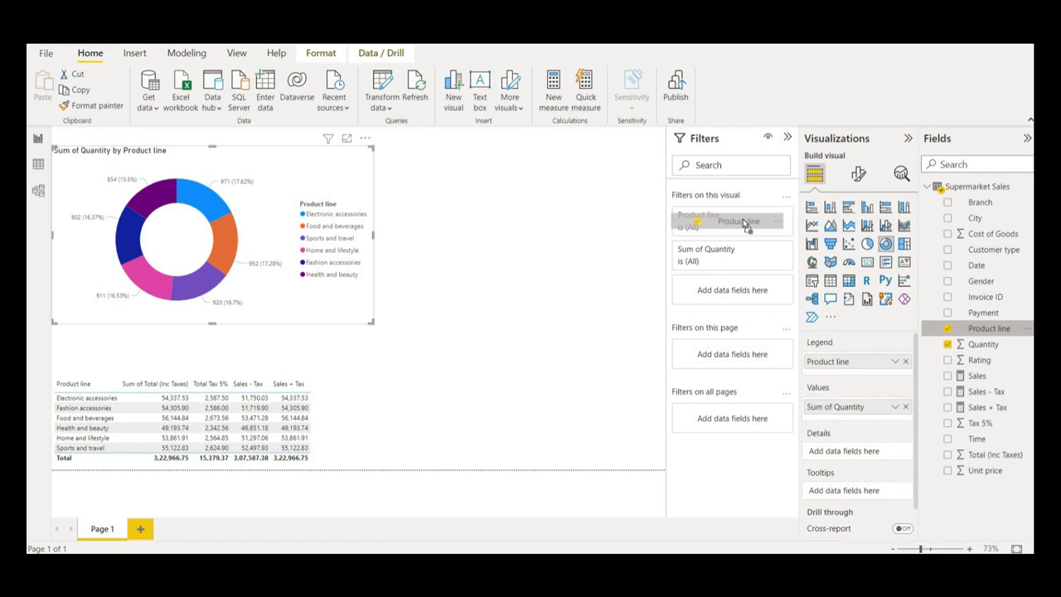
left_click_drag(746, 226, 757, 227)
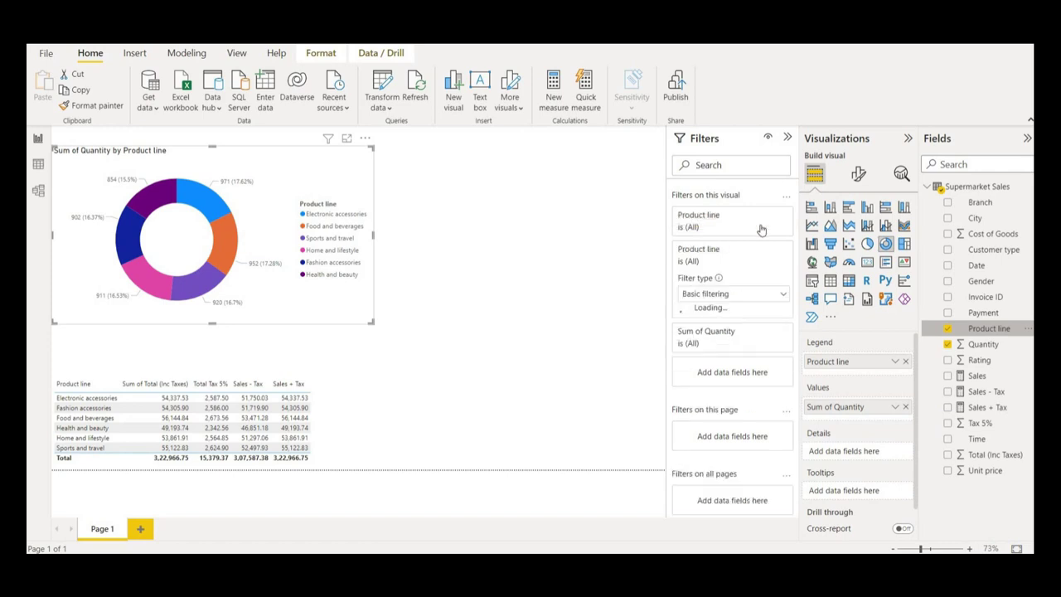
left_click(782, 297)
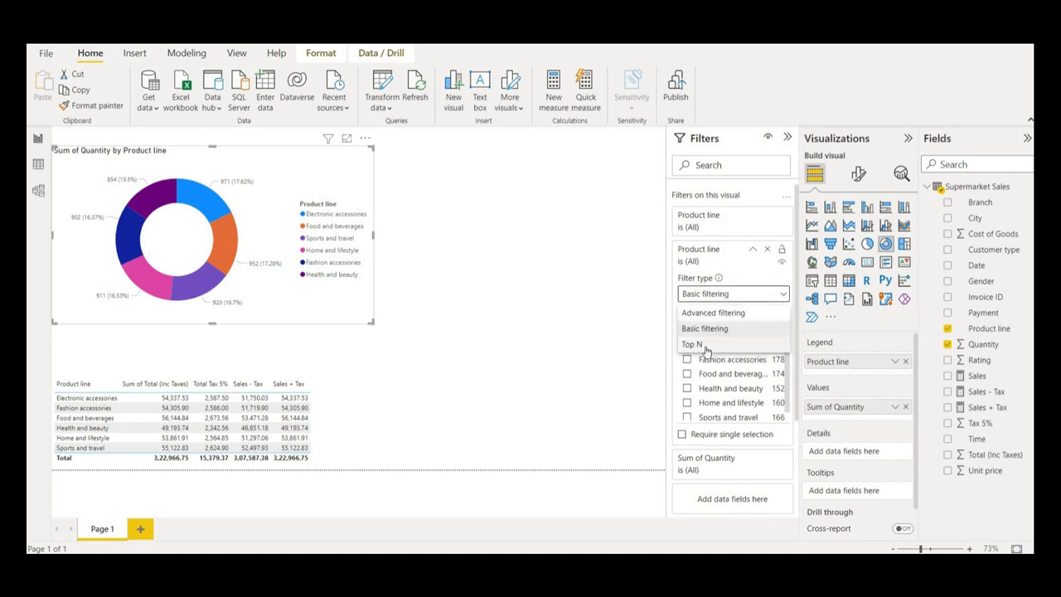
left_click(729, 344)
left_click(747, 326)
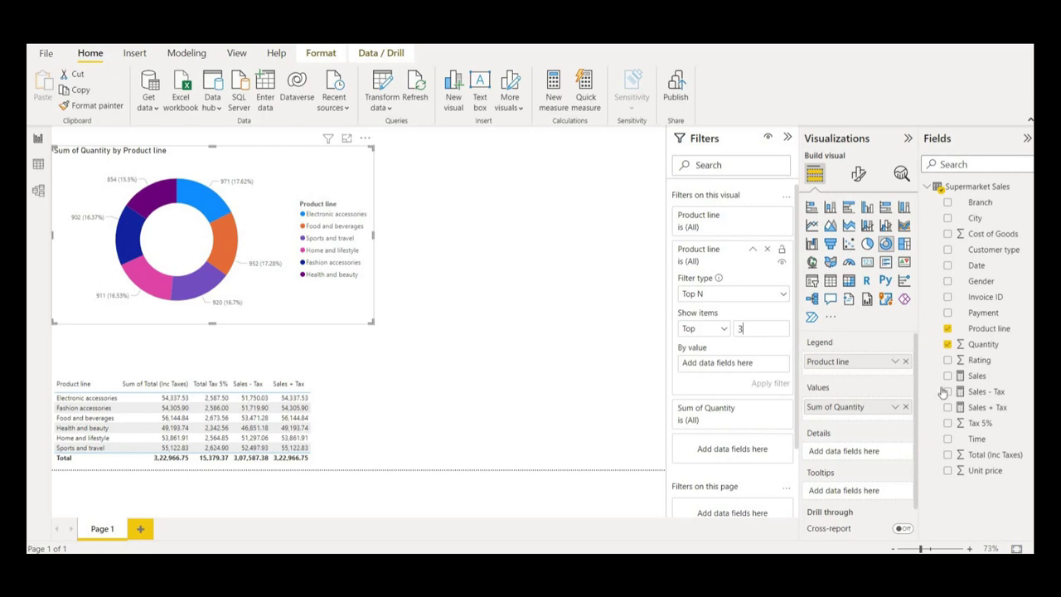
left_click_drag(833, 365, 746, 365)
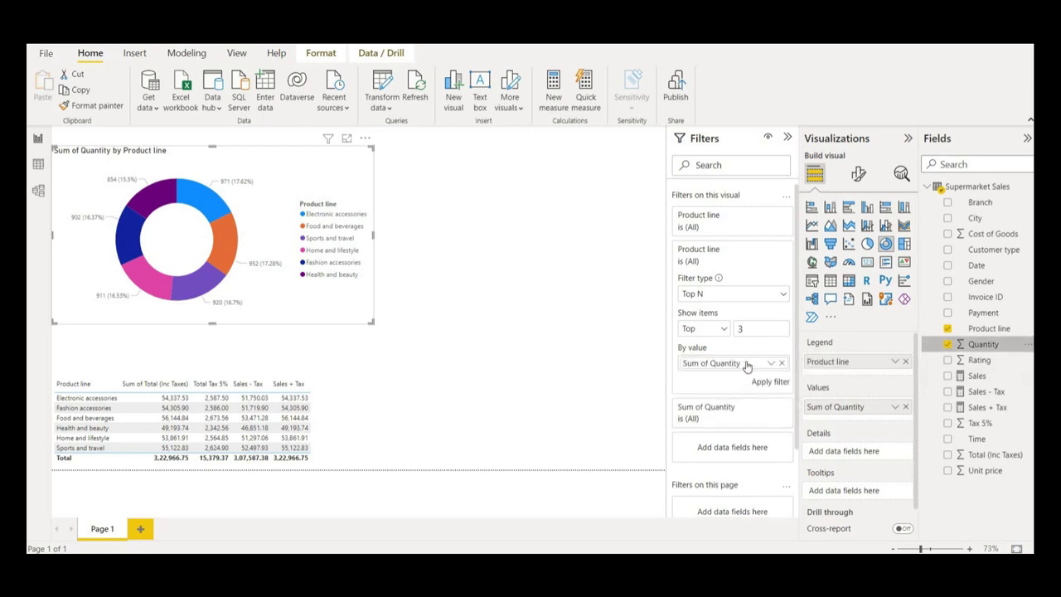
left_click(770, 382)
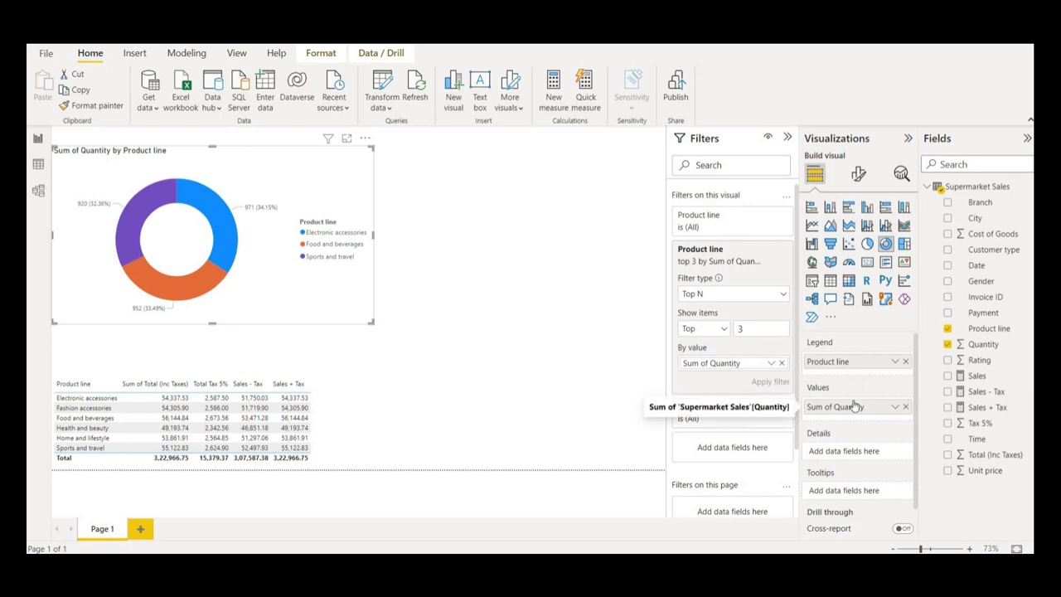
Retitle the donut chart as Sum of Top 3 Products Sales and move it to the report page's lower right
left_click(858, 174)
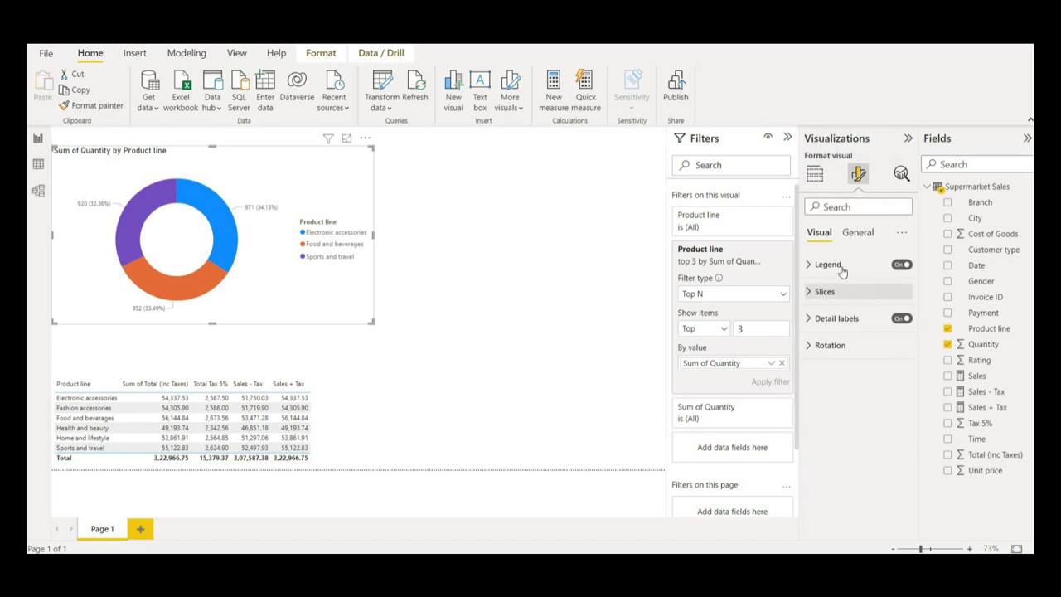
left_click(859, 234)
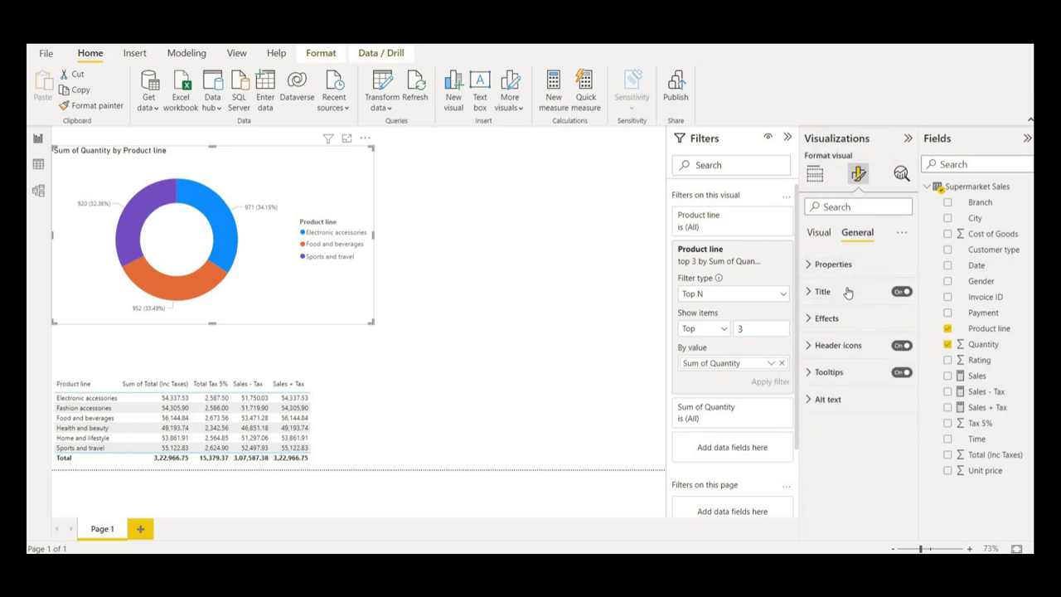
left_click(845, 291)
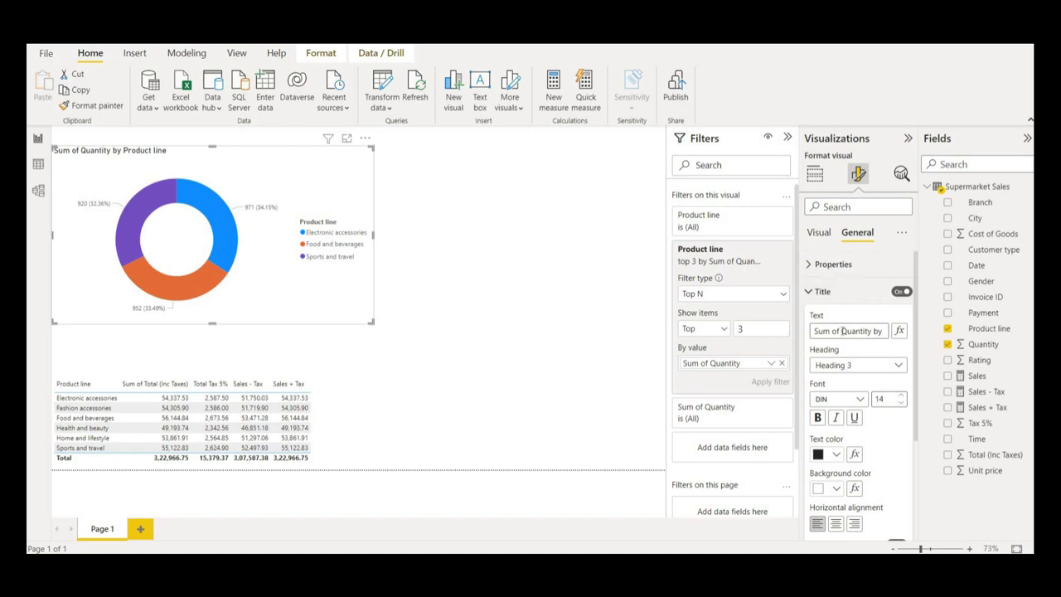
left_click(843, 331)
type("Top 3")
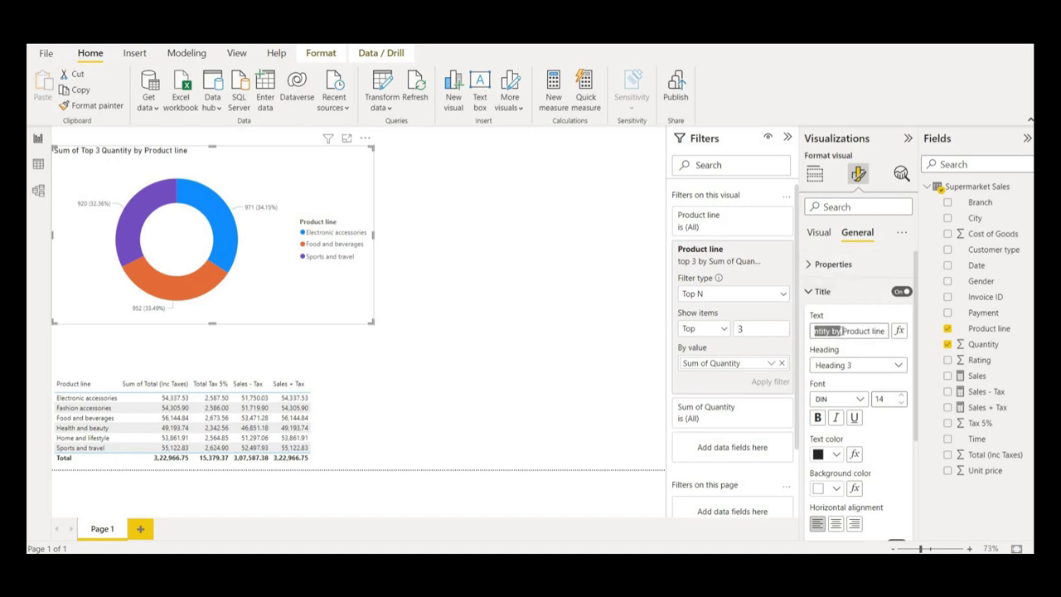
key("BackSpace")
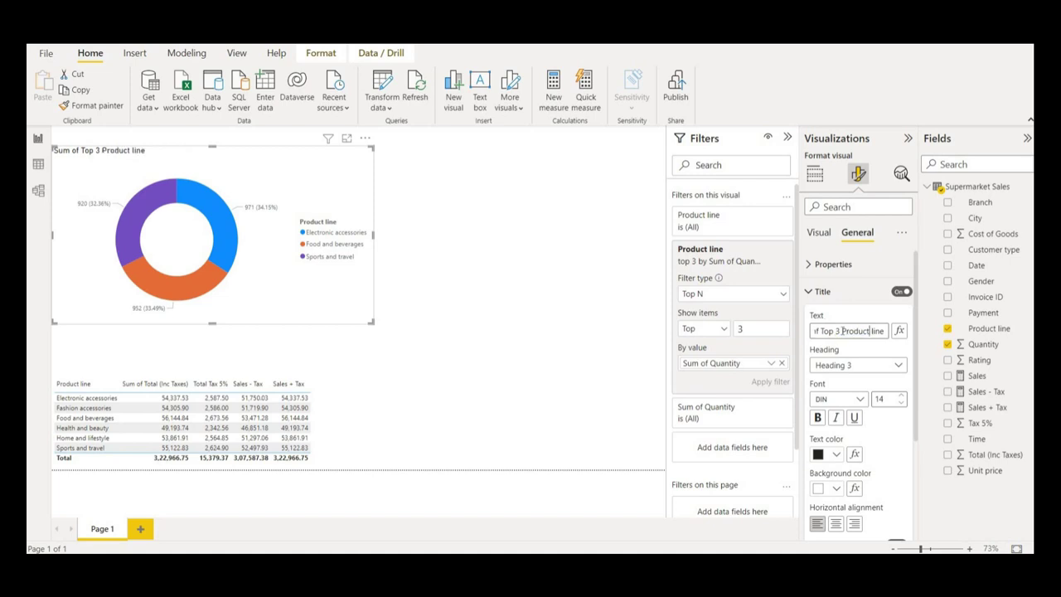
key("ctrl+shift+Right")
type("Sales")
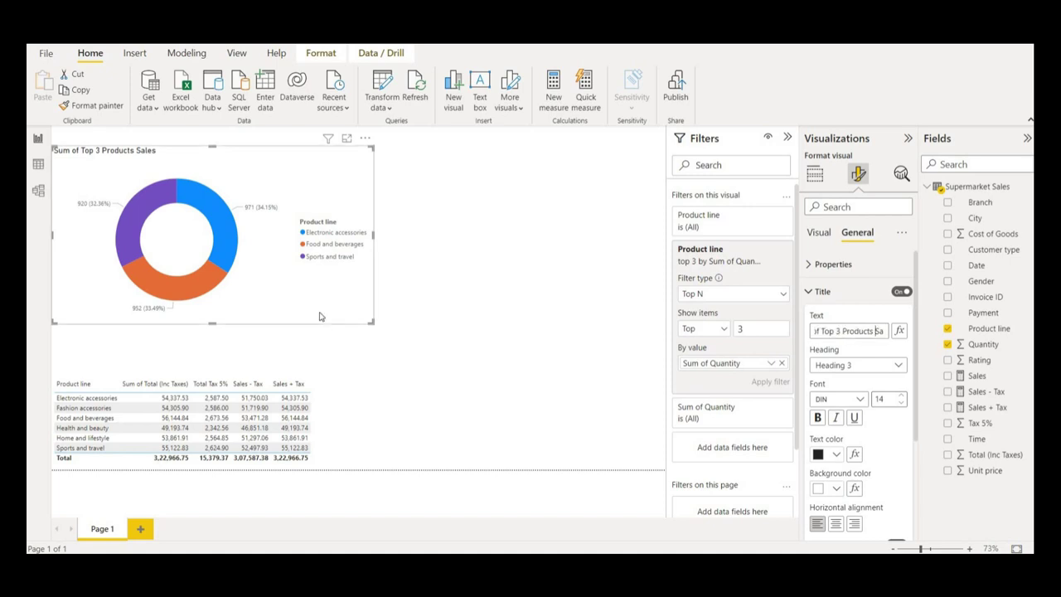
left_click_drag(320, 313, 636, 451)
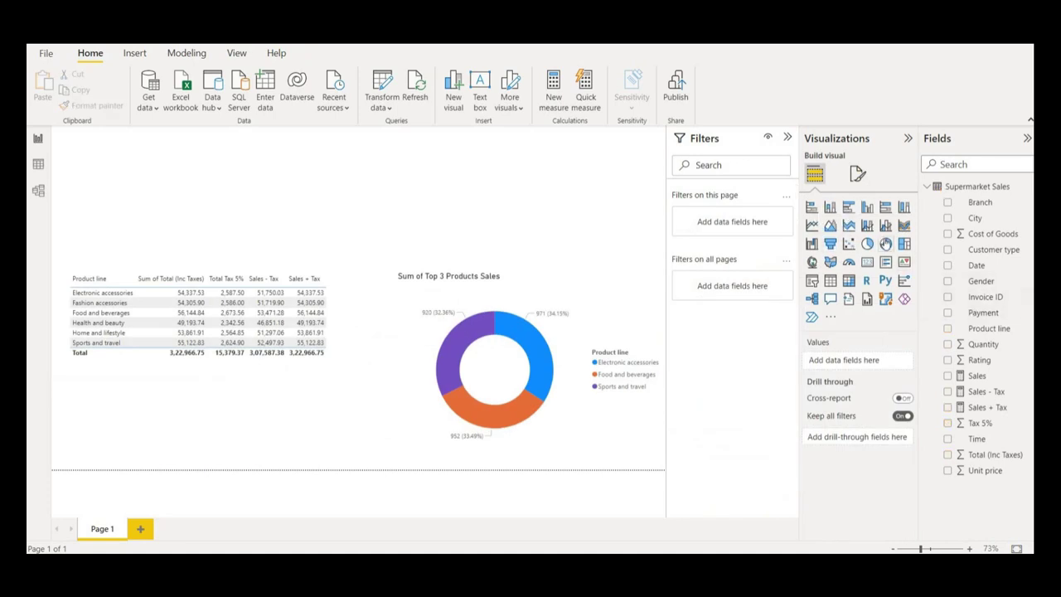
Add a second donut chart showing Total (Inc Taxes) by Customer type above the table
left_click(885, 243)
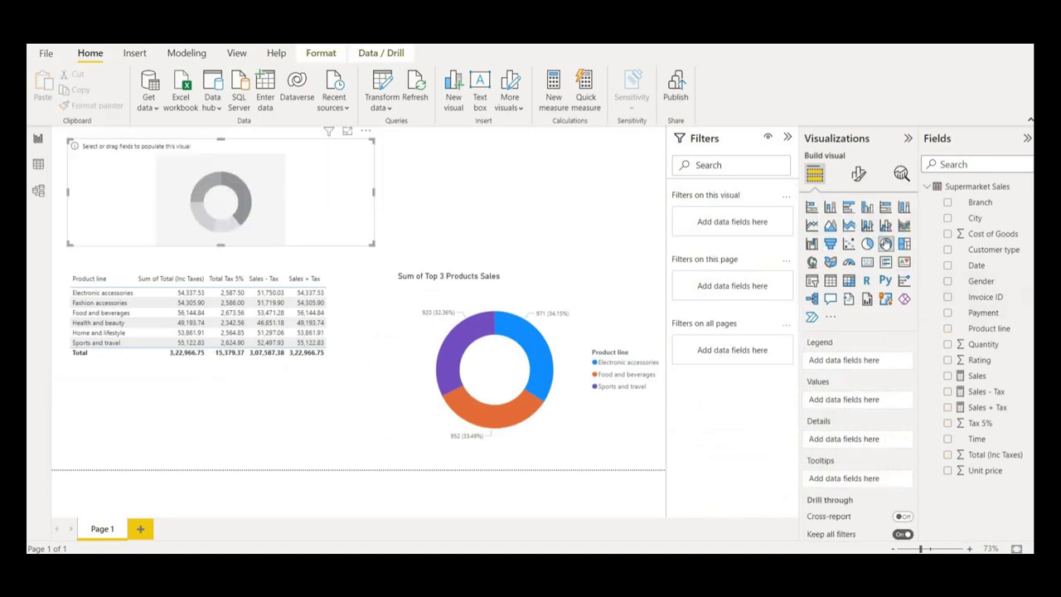
left_click(947, 454)
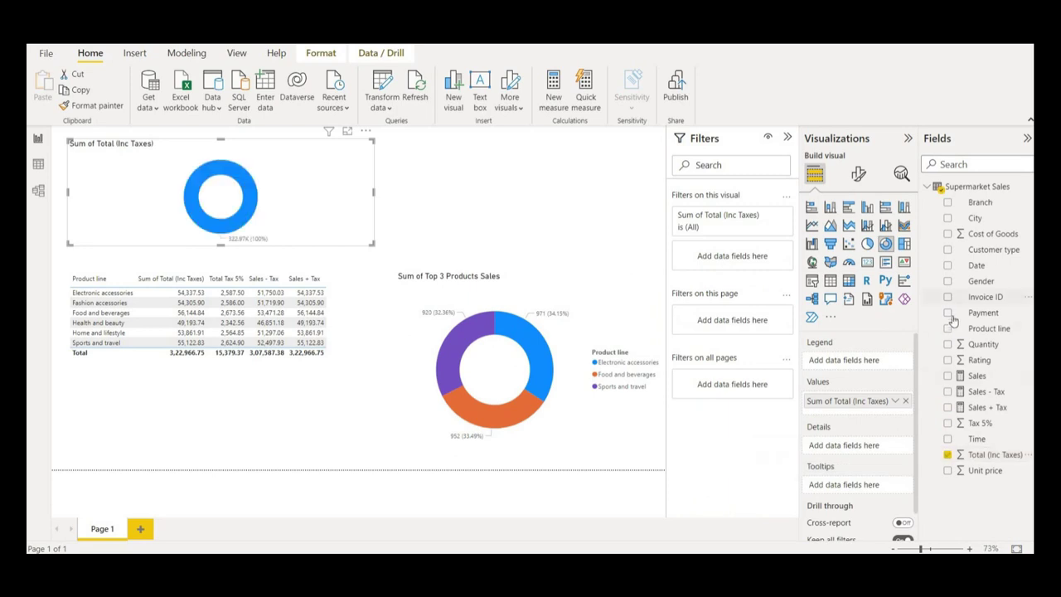
left_click(947, 250)
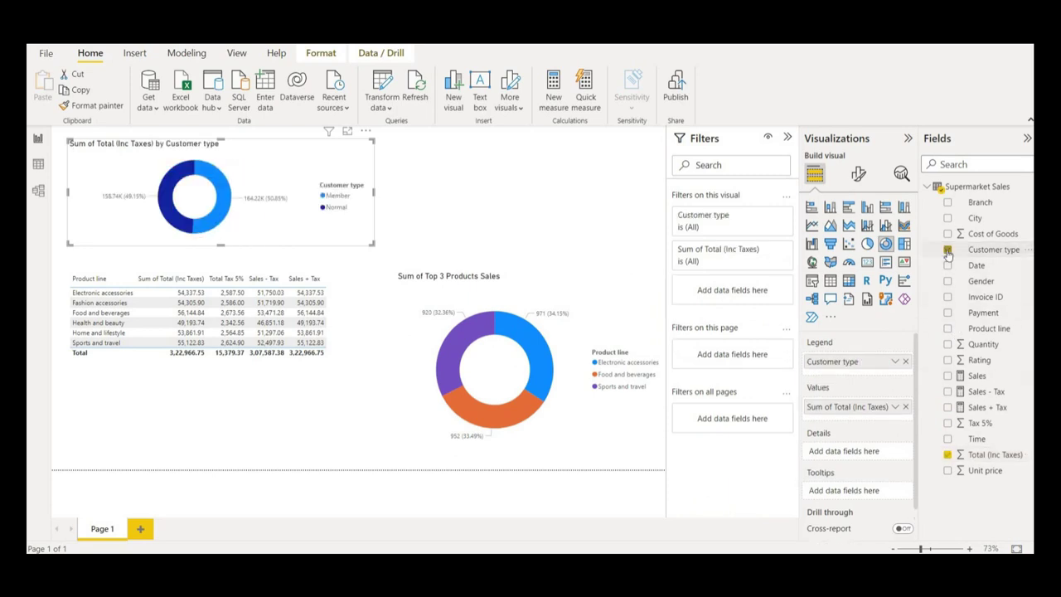
Add a new report page with a repositioned, widened table of Product line and Unit price, summarizing Unit price as Average
left_click(141, 529)
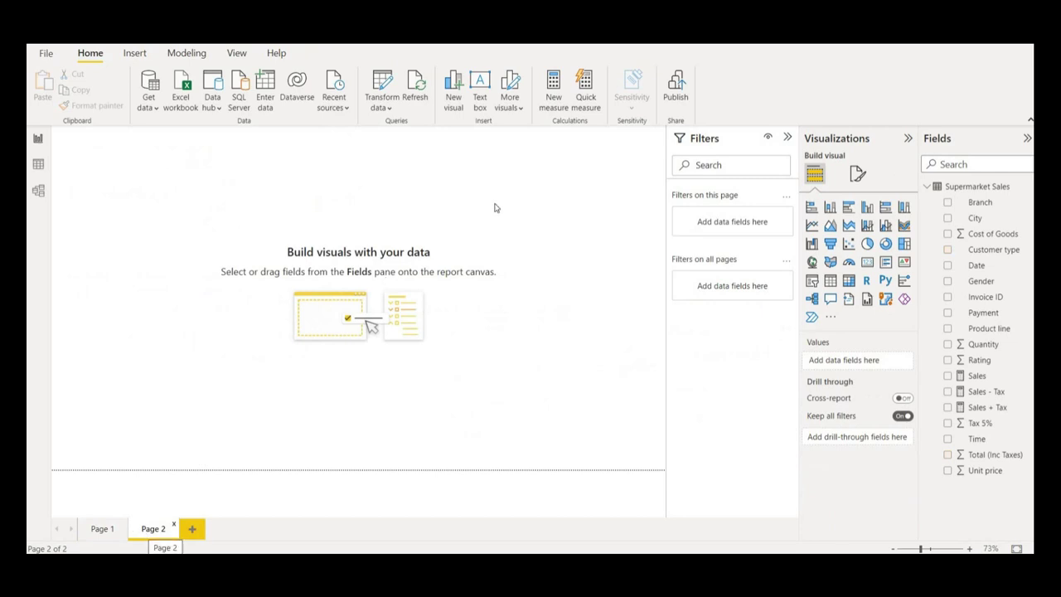
left_click(830, 281)
left_click(947, 328)
left_click(947, 470)
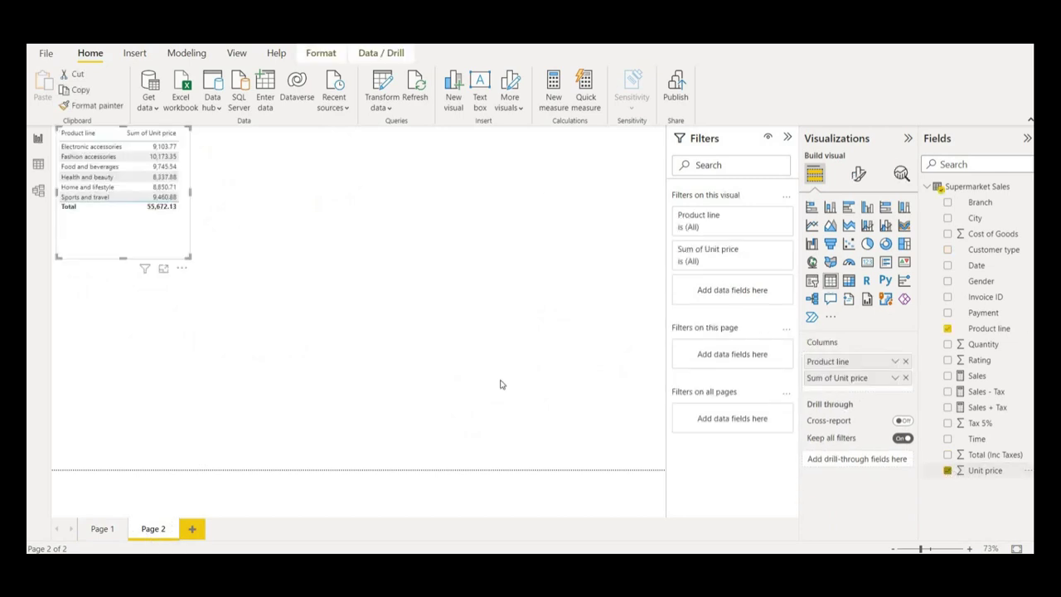
left_click_drag(184, 242, 286, 289)
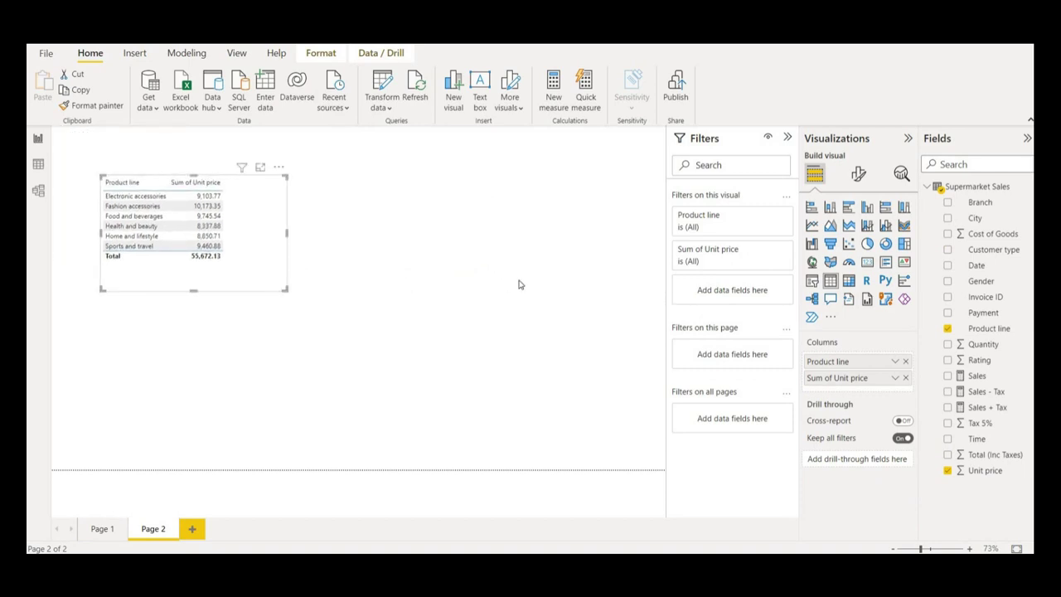
left_click(894, 379)
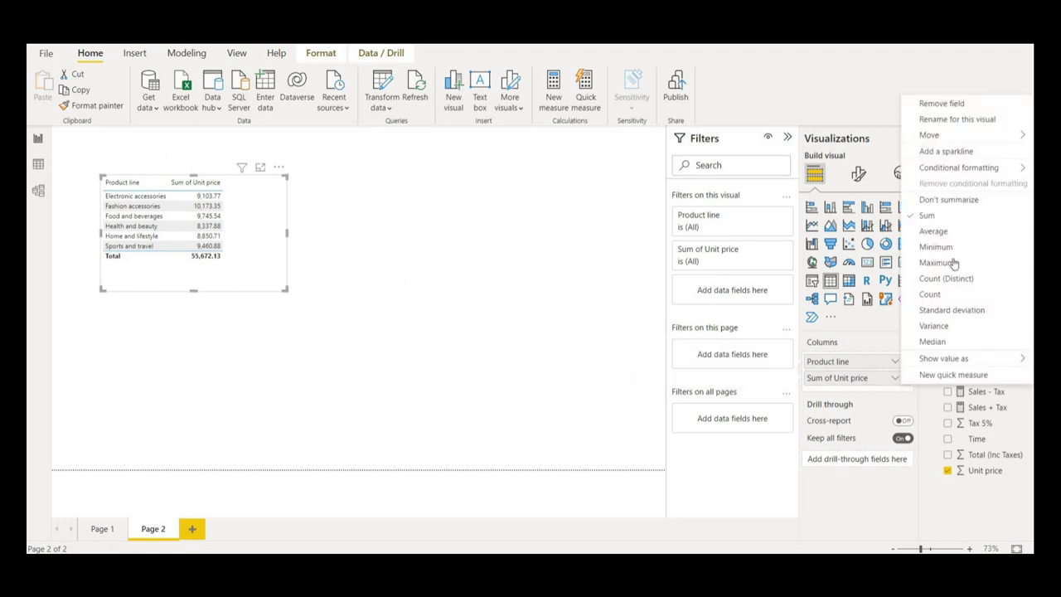
left_click(934, 232)
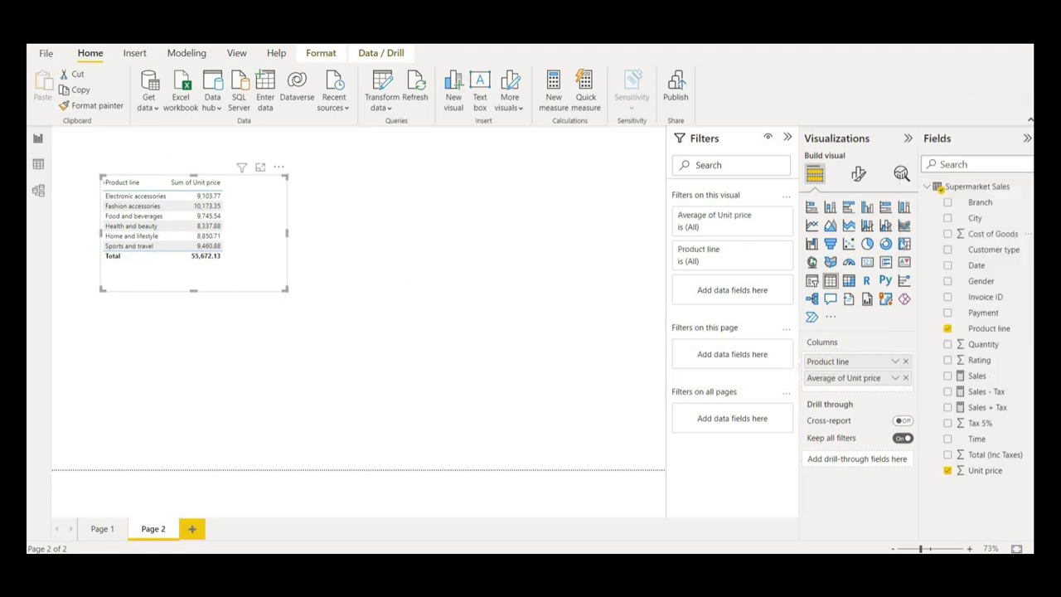
Apply a Top N filter on Product line to the table, showing the top 3 by sum of Unit price
left_click(768, 251)
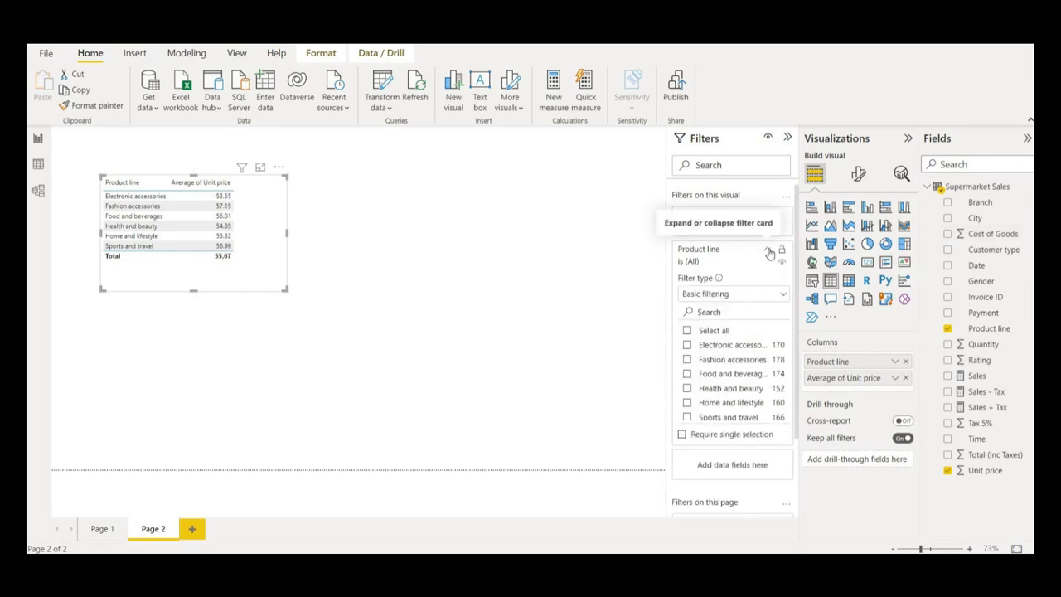
left_click(773, 294)
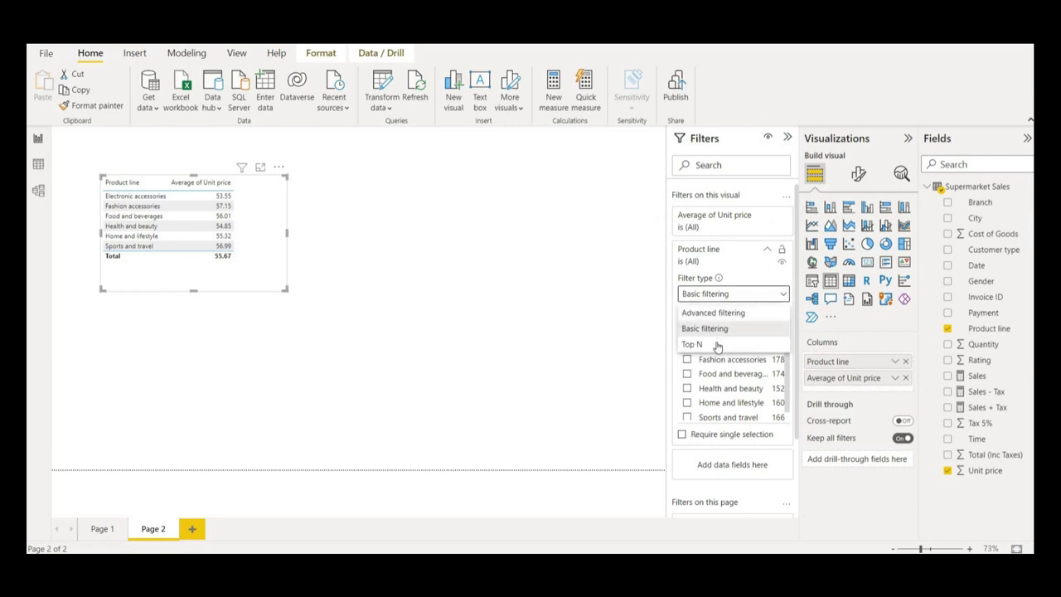
left_click(719, 344)
left_click(753, 329)
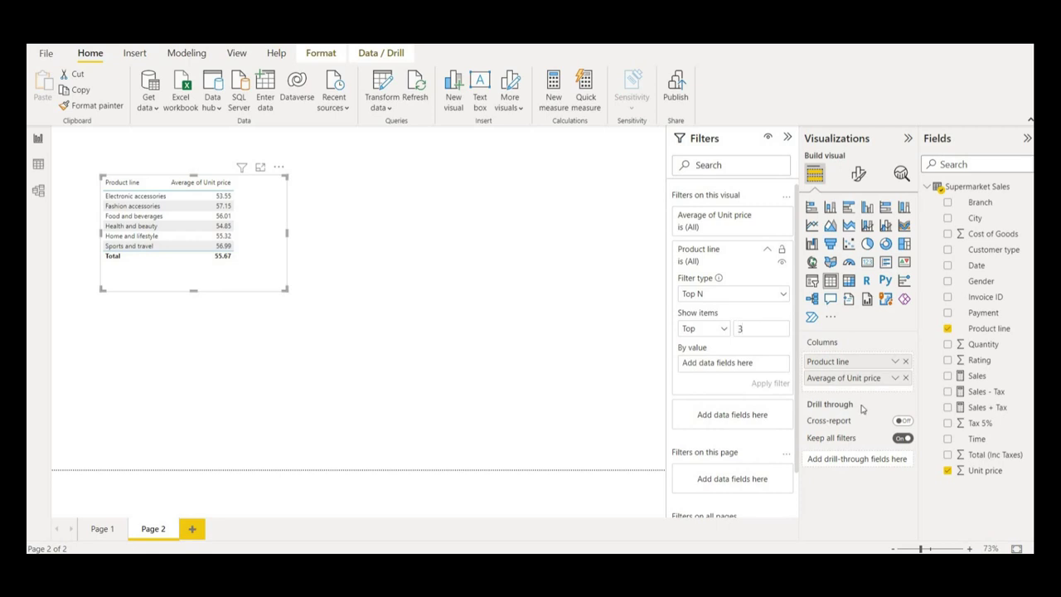
left_click_drag(975, 471, 740, 368)
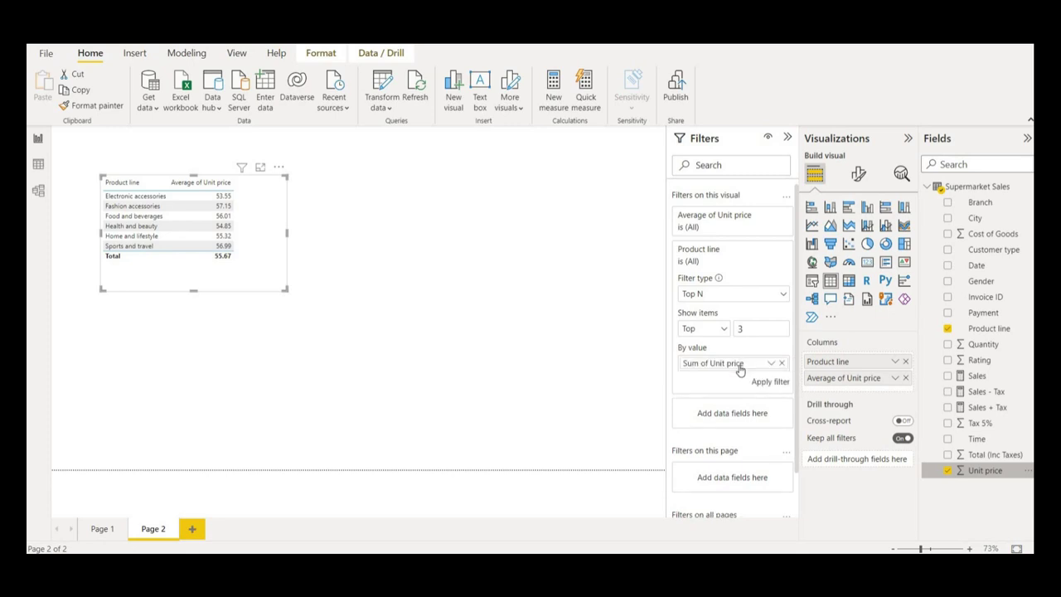
left_click(766, 219)
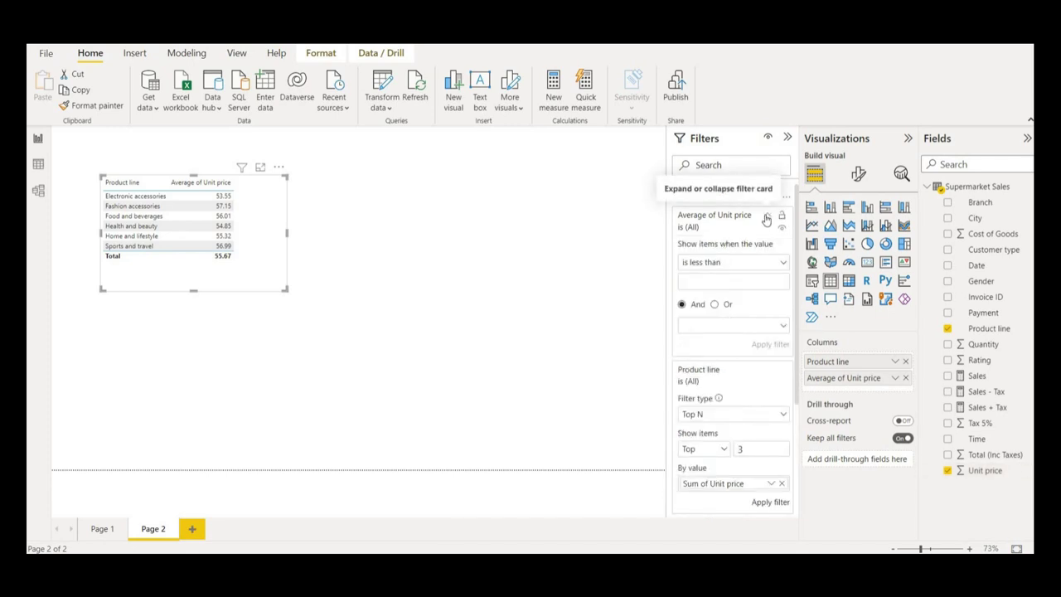
left_click(767, 217)
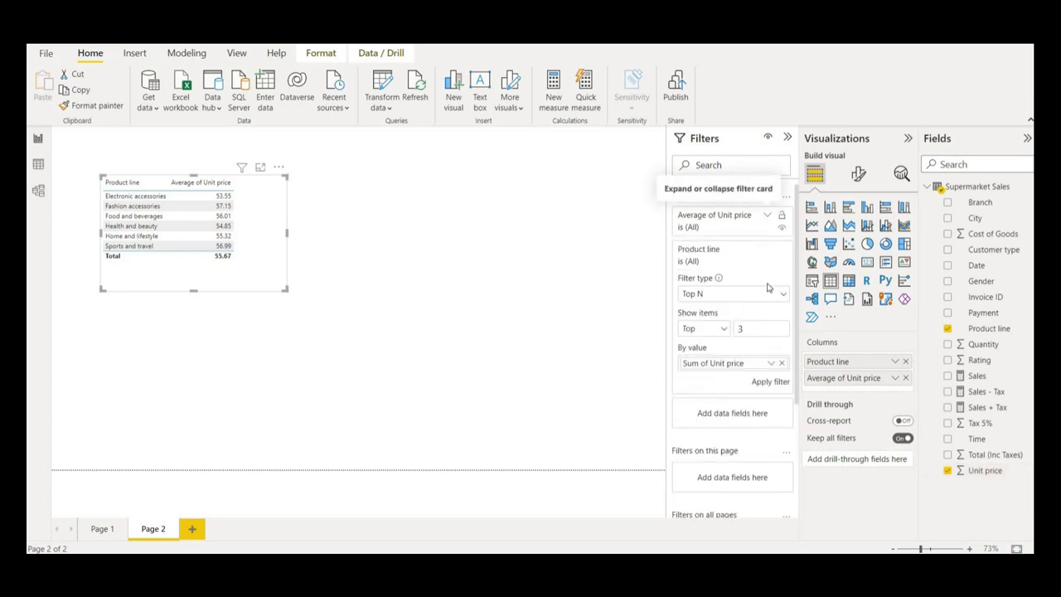
left_click(770, 384)
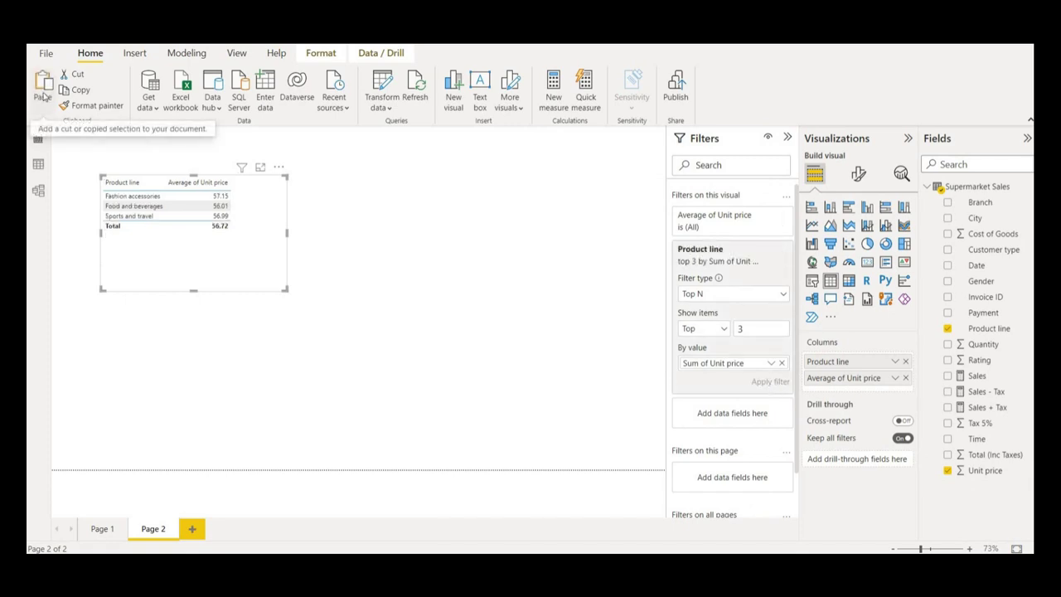
Paste a copy of the filtered table below the original, convert the copy to a donut chart and widen it
left_click(43, 96)
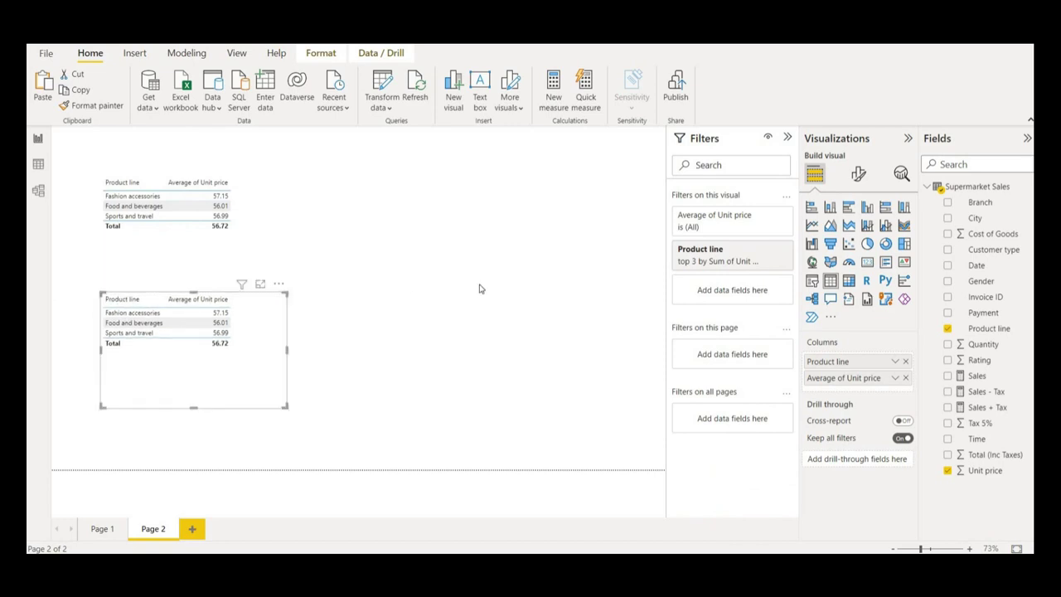
left_click(885, 244)
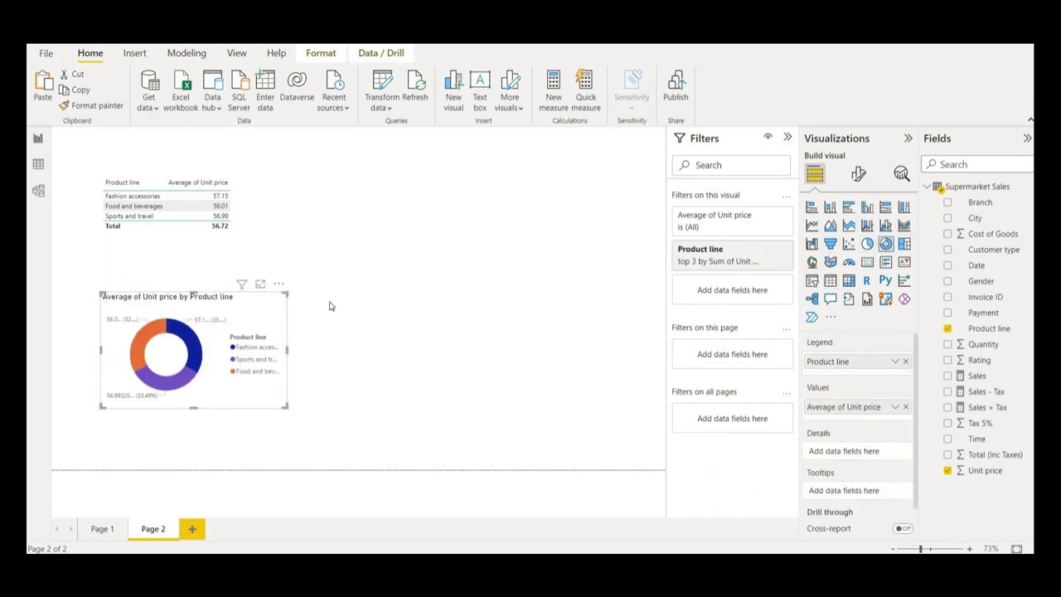
left_click_drag(287, 348, 341, 349)
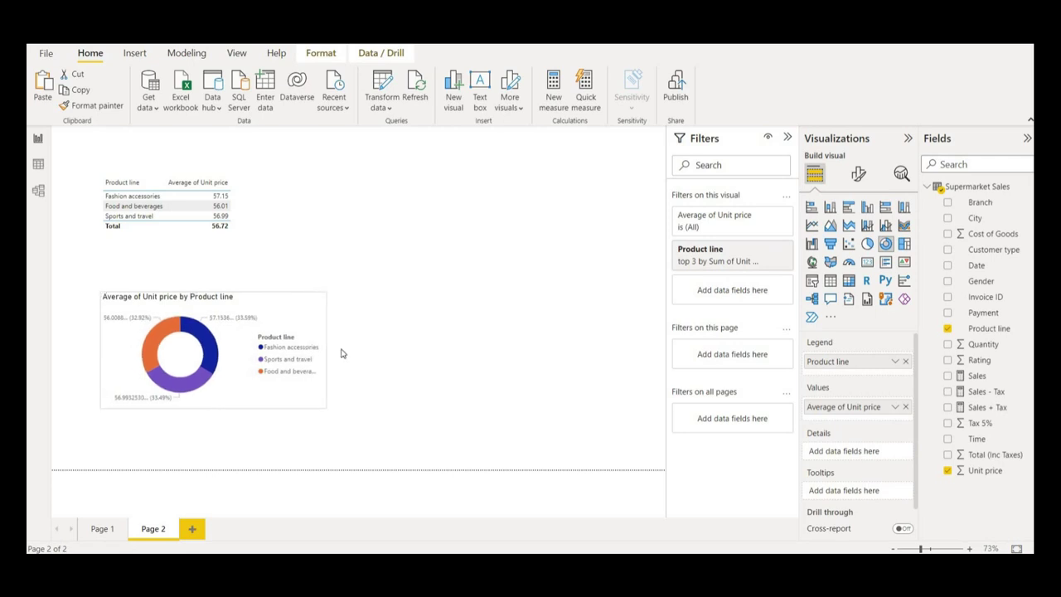
Duplicate the average unit price table and place the copy to the right of the original
left_click(245, 194)
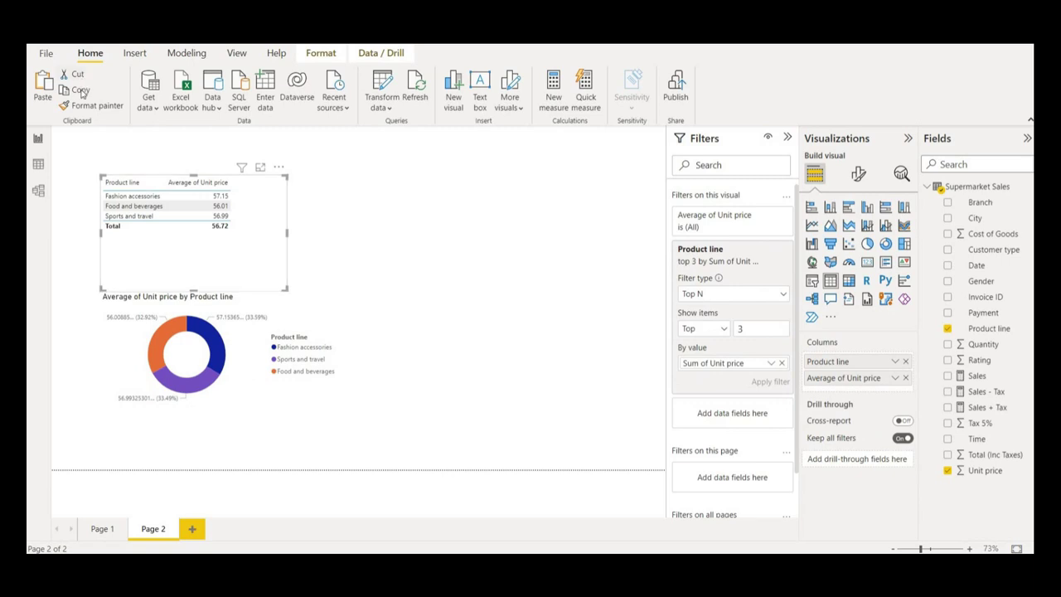
left_click(80, 91)
left_click(42, 89)
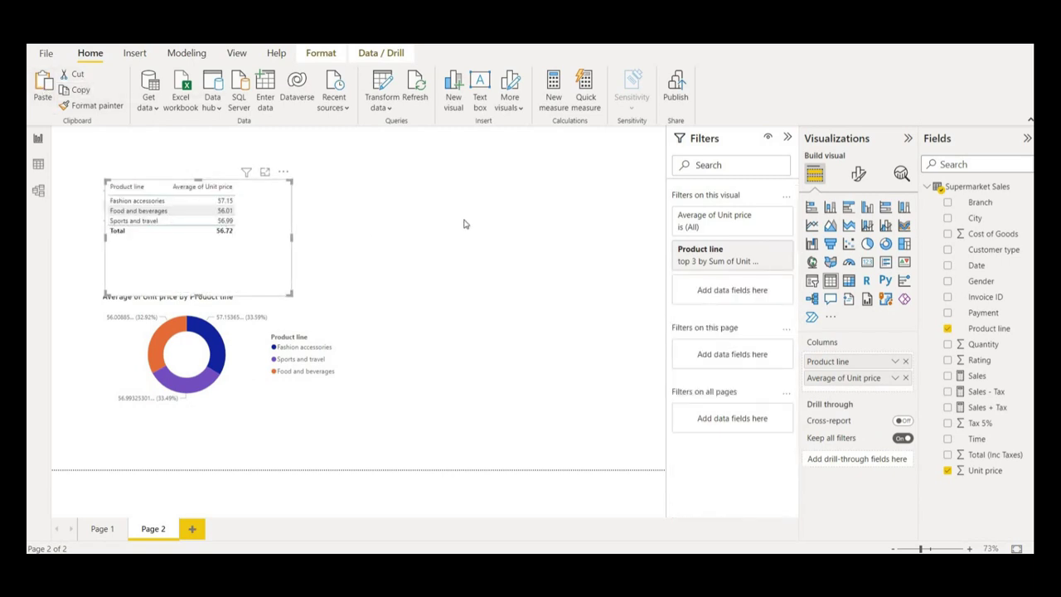
left_click_drag(240, 240, 494, 236)
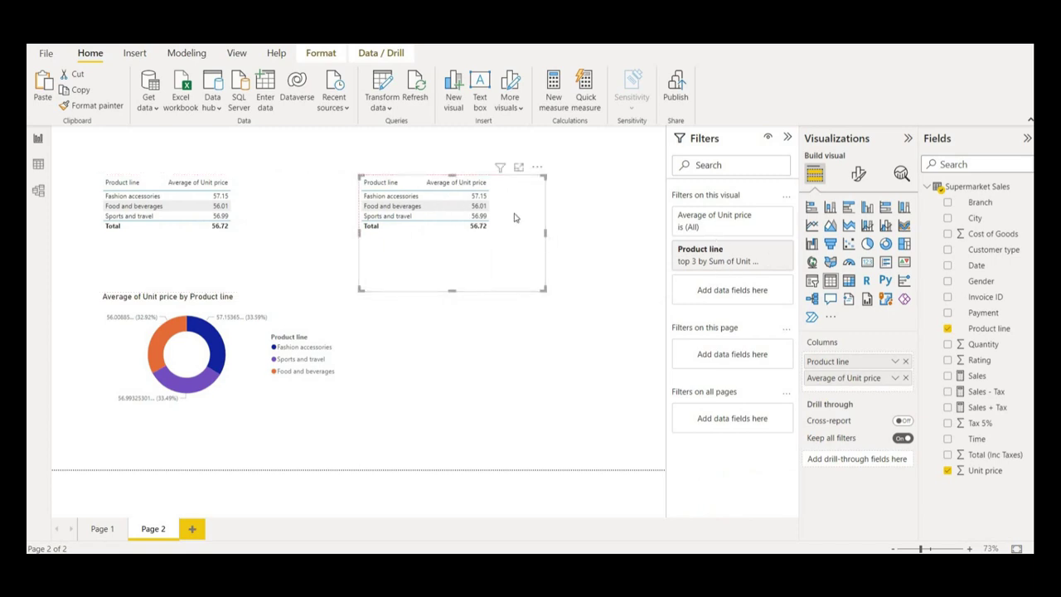
Change the copied table's Product line filter to show the bottom 3 by average of Unit price
mouse_move(699, 264)
left_click(768, 252)
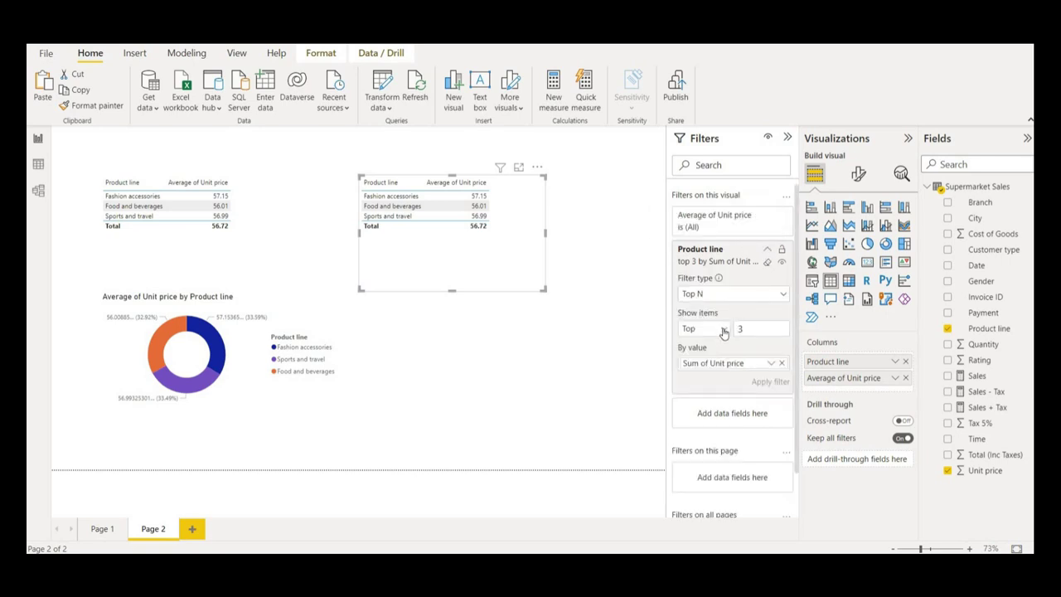
left_click(723, 332)
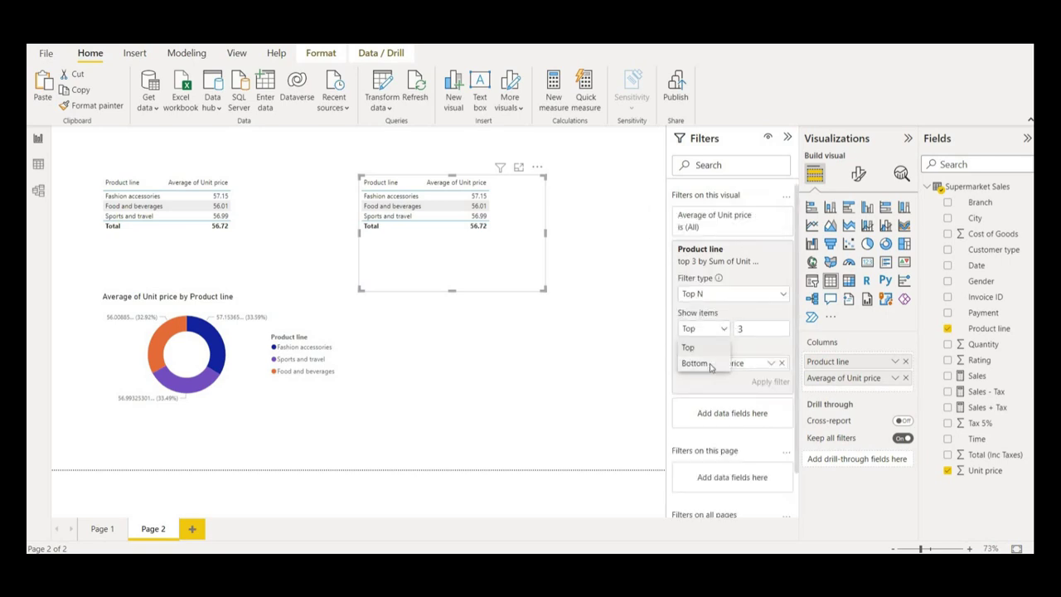
left_click(710, 364)
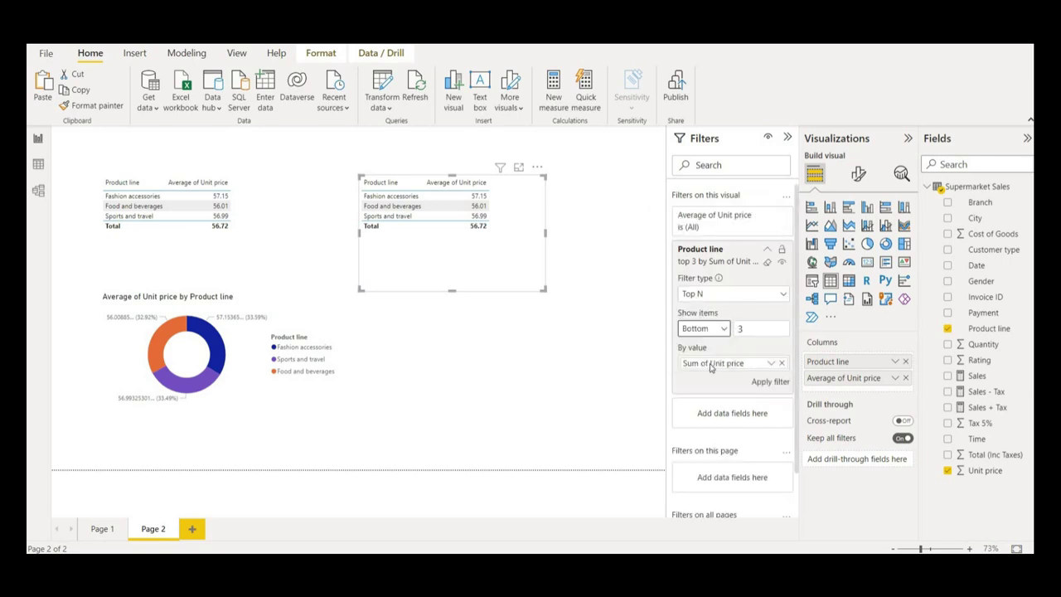
left_click(771, 363)
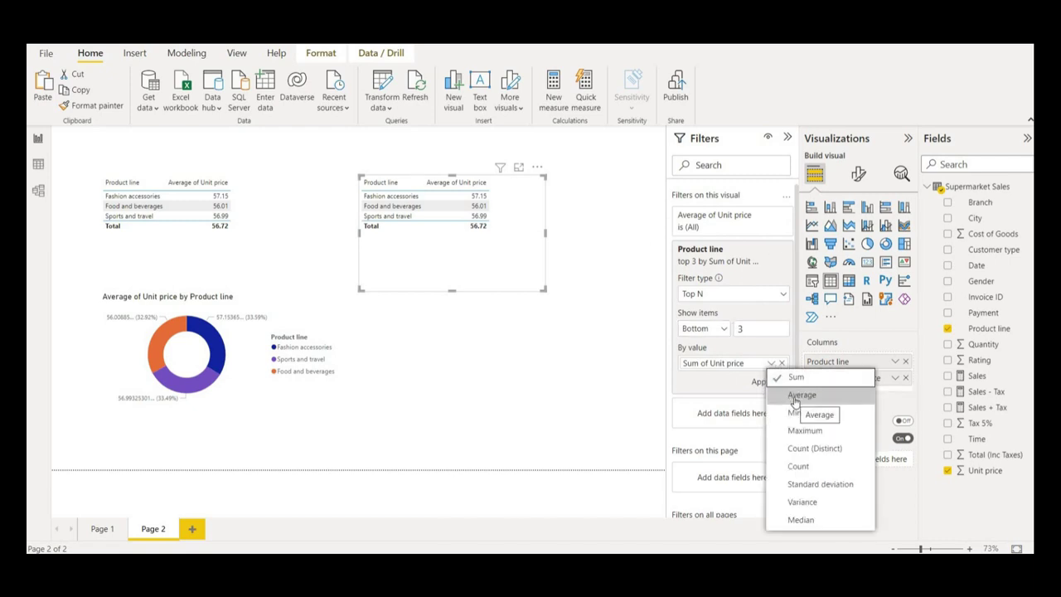
left_click(795, 398)
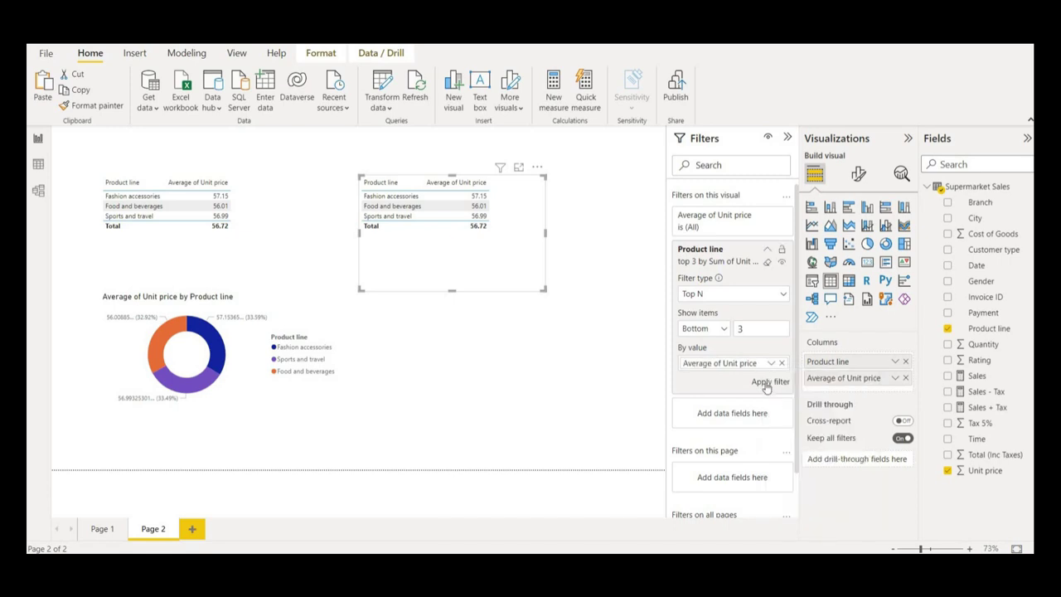
left_click(768, 383)
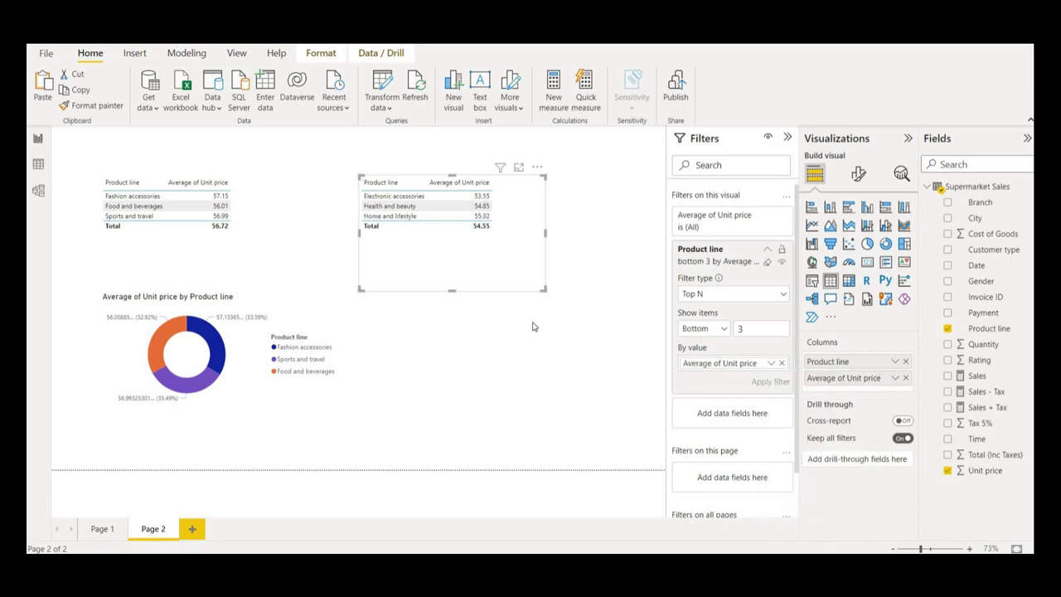
Set the original table's Top N filter on Product line to rank by average of Unit price
left_click(255, 226)
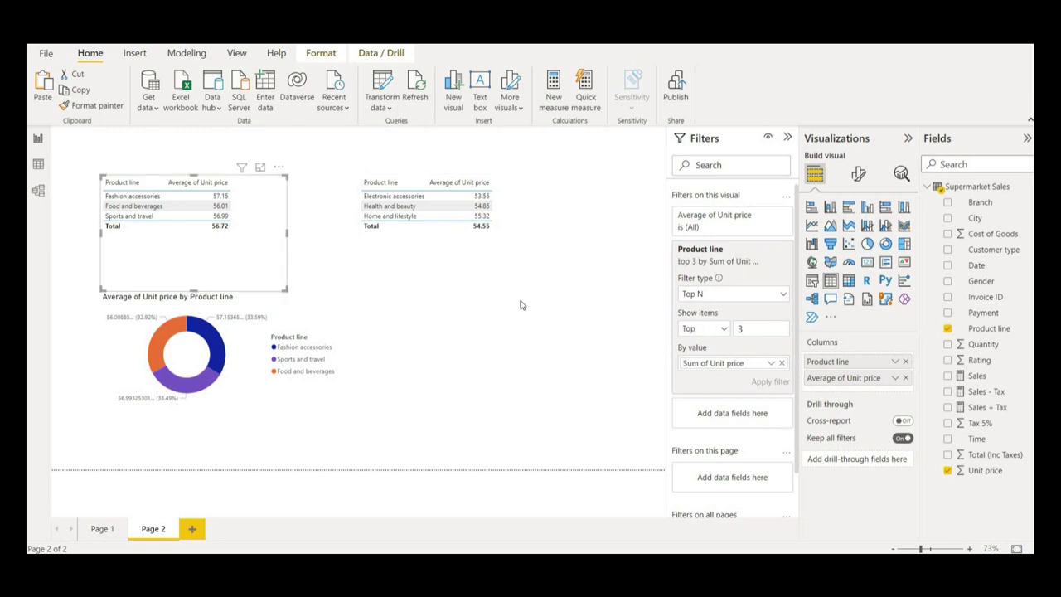
left_click(771, 365)
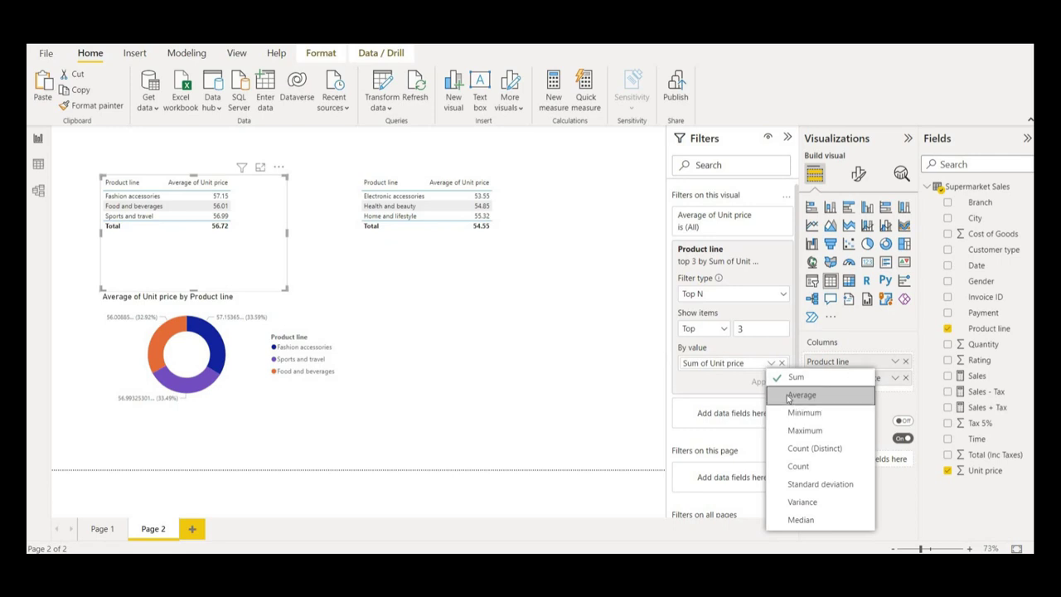
left_click(788, 398)
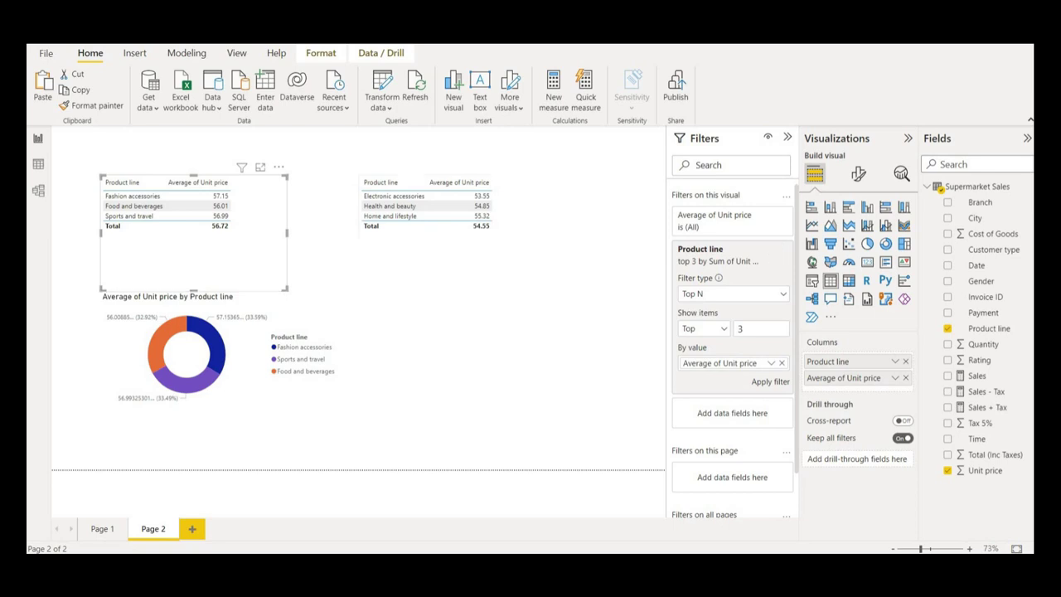
Paste a copy of the bottom 3 table below it and convert the copy to a donut chart
left_click(498, 261)
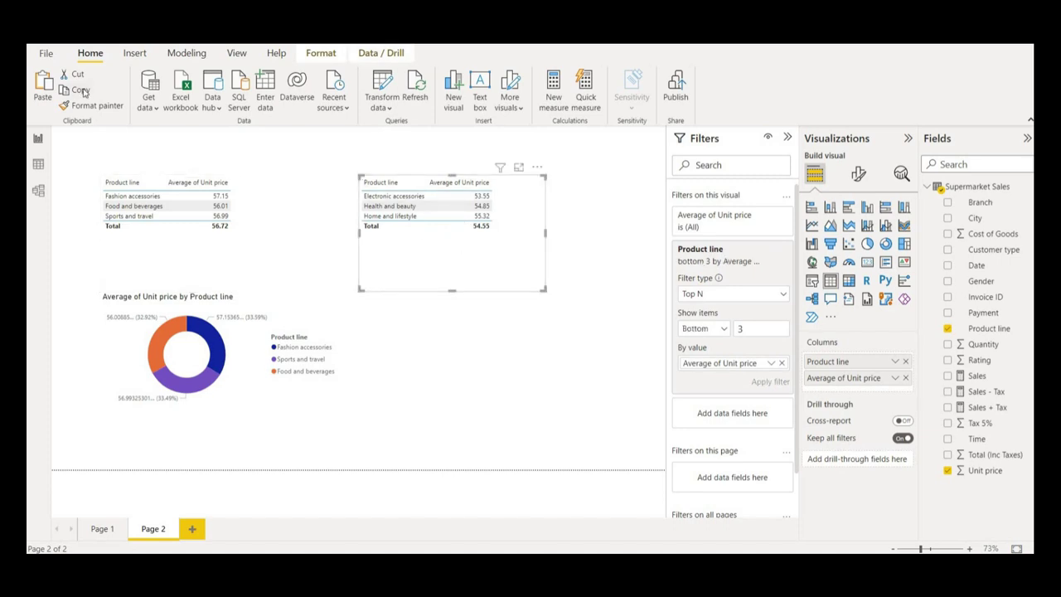
left_click(43, 83)
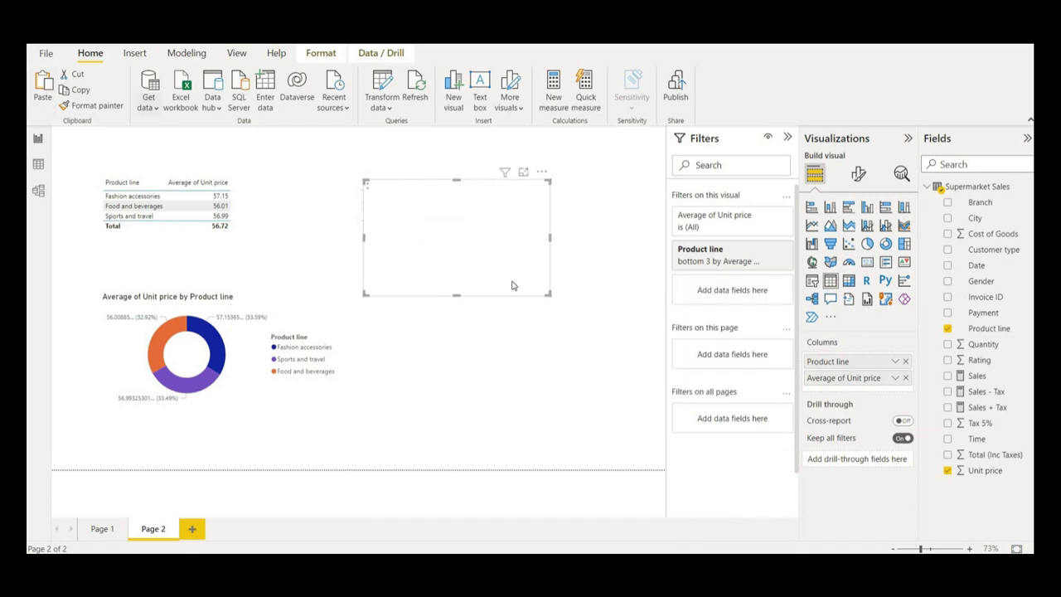
left_click_drag(524, 323, 509, 403)
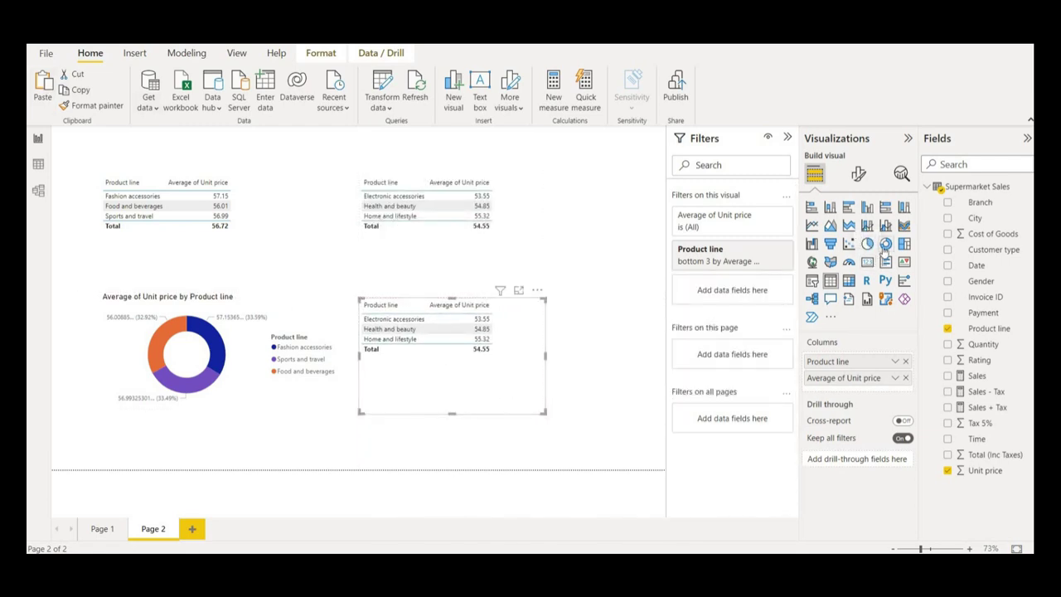
left_click(885, 244)
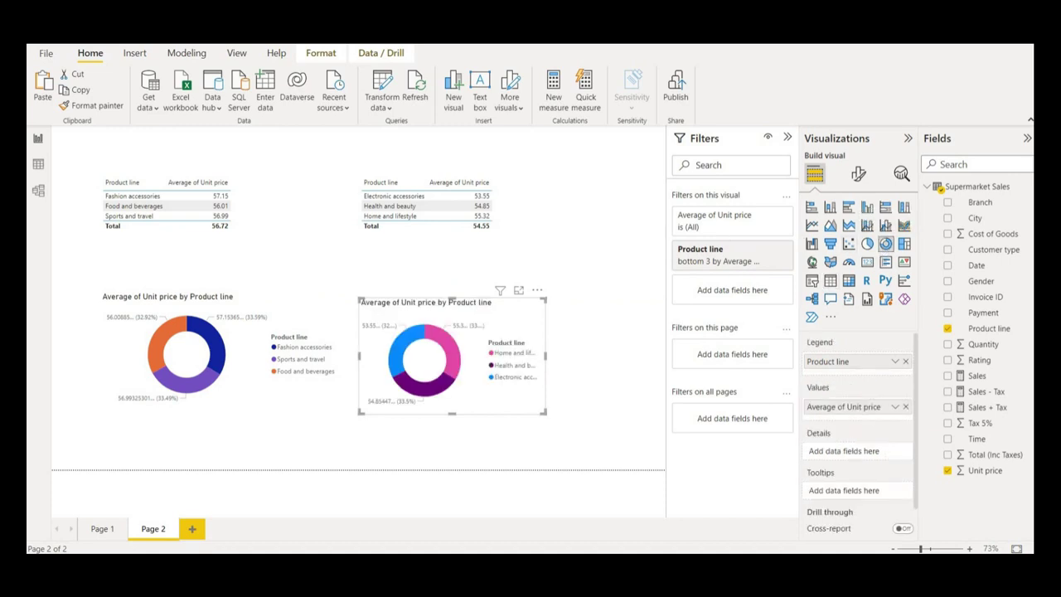
Add a new report page with a reduced card visual showing Gender summarized as Count
left_click(193, 531)
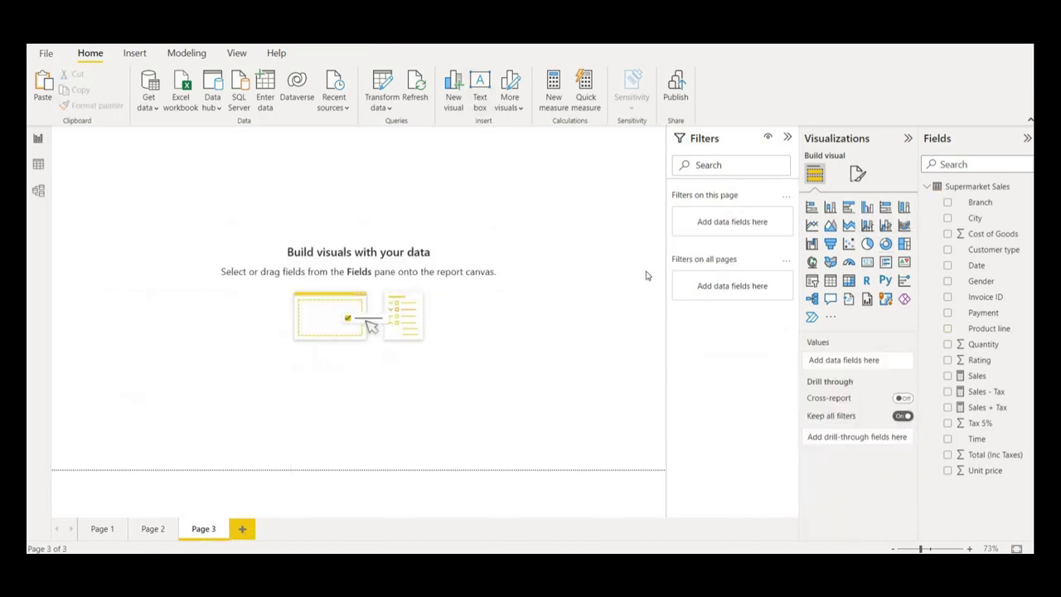
left_click(868, 262)
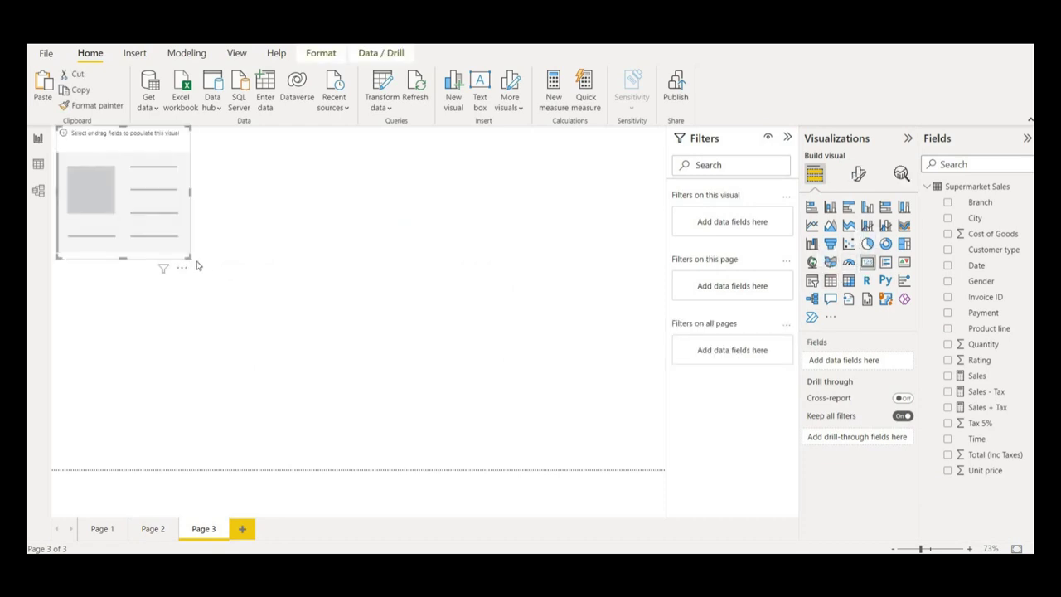
left_click_drag(187, 258, 187, 200)
left_click(948, 281)
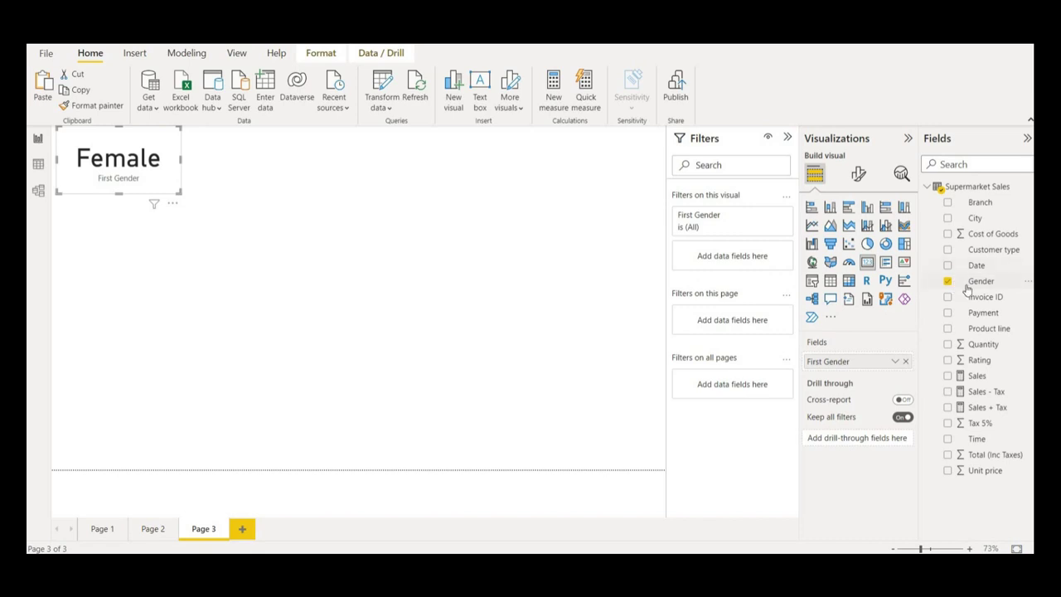
left_click(894, 362)
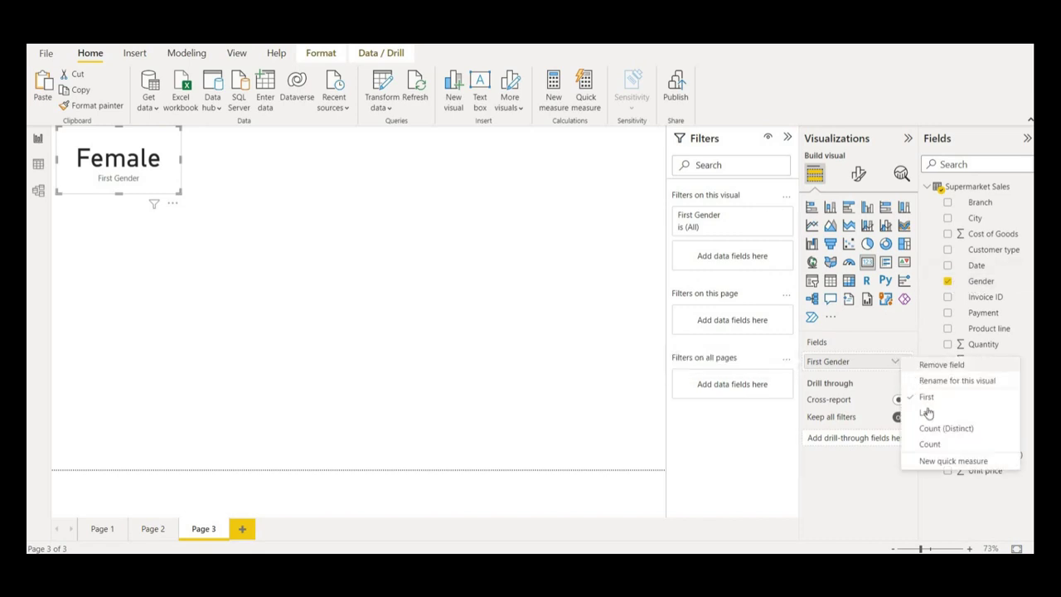
left_click(931, 444)
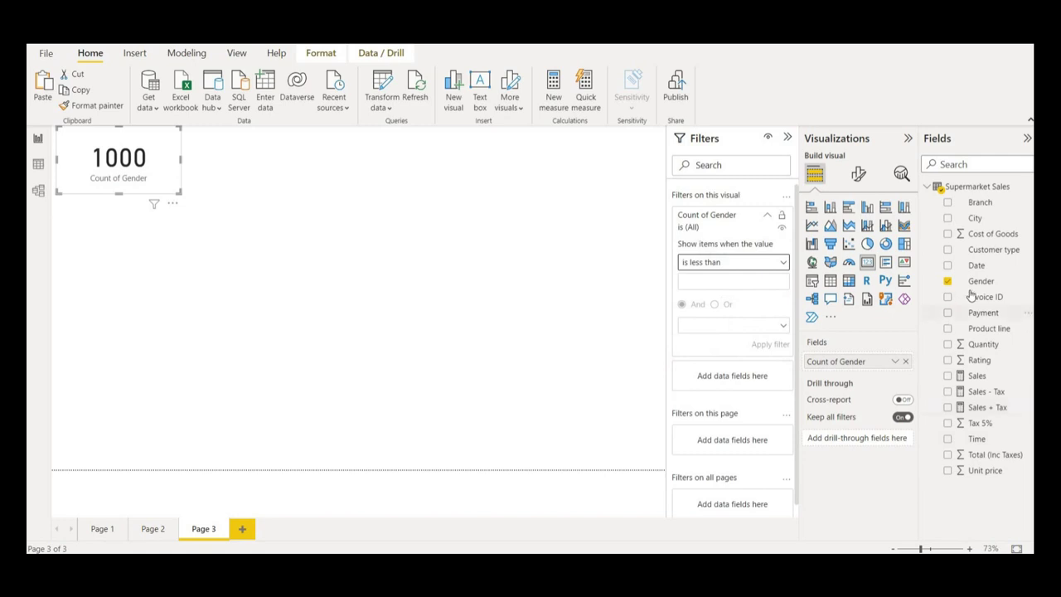
Filter the card by Gender to Female and rename its field to Total Female Customers
left_click_drag(980, 282, 736, 377)
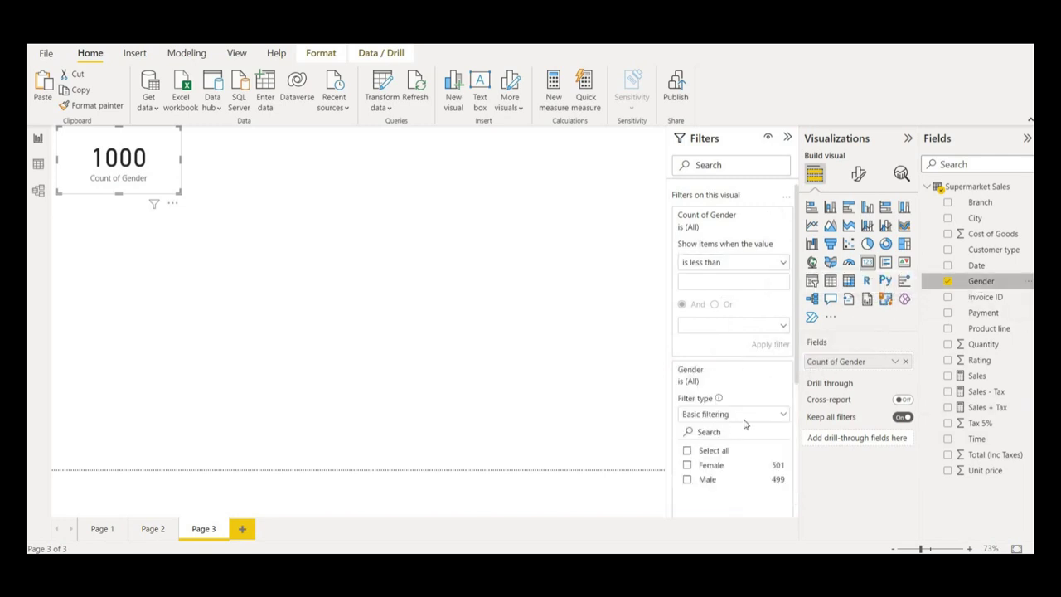
left_click(687, 466)
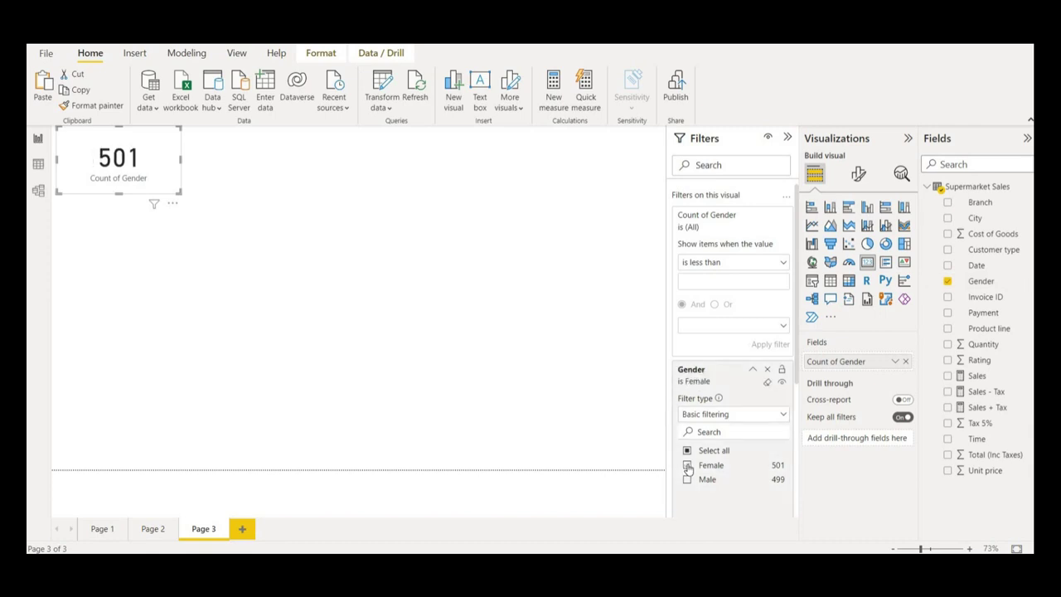
double_click(837, 361)
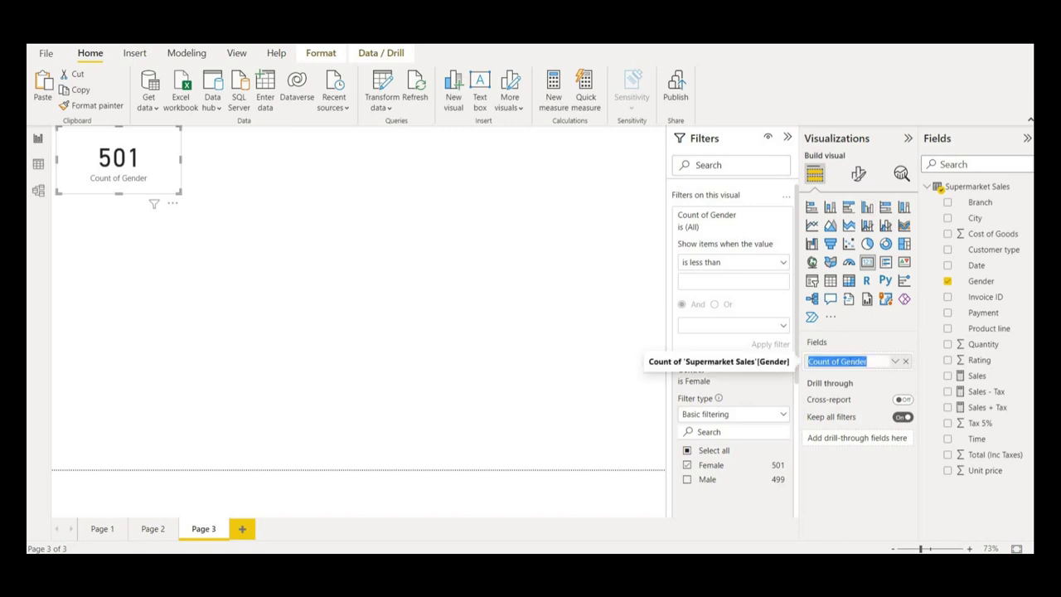
type("To")
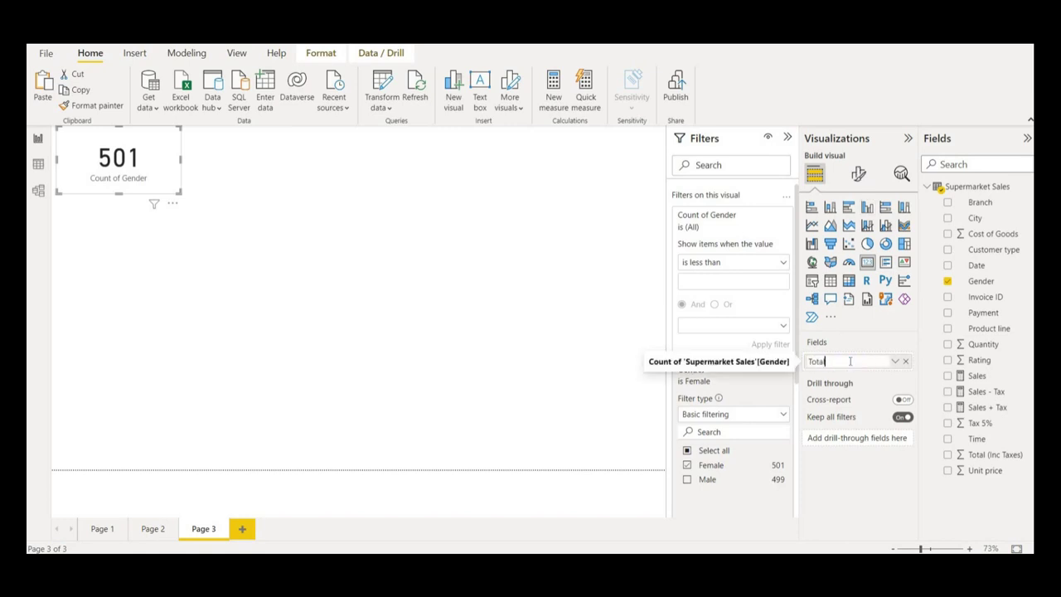
type("tal")
type("Female Customers")
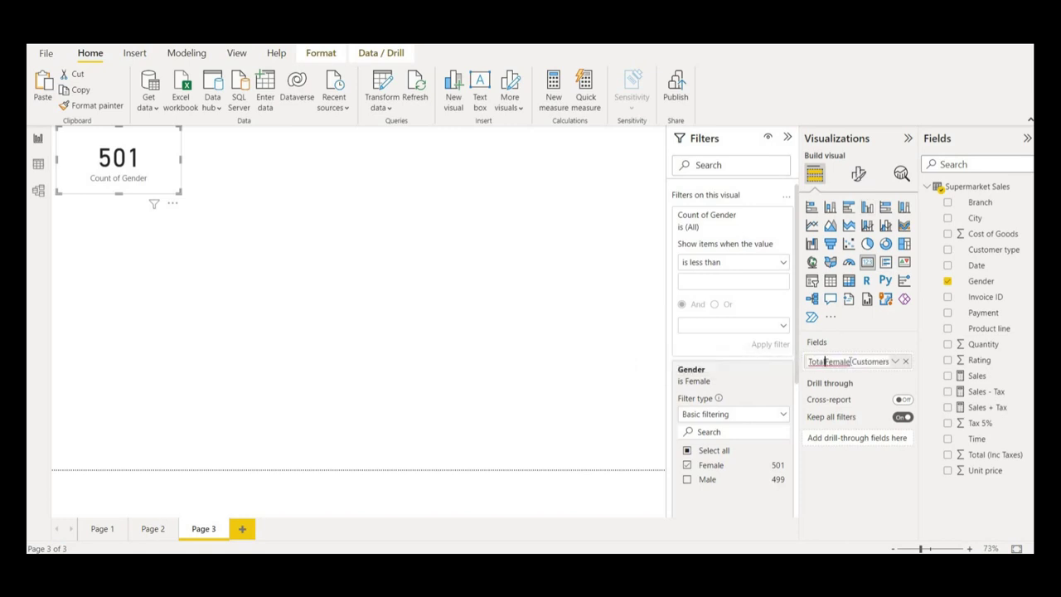
left_click(850, 361)
key("Return")
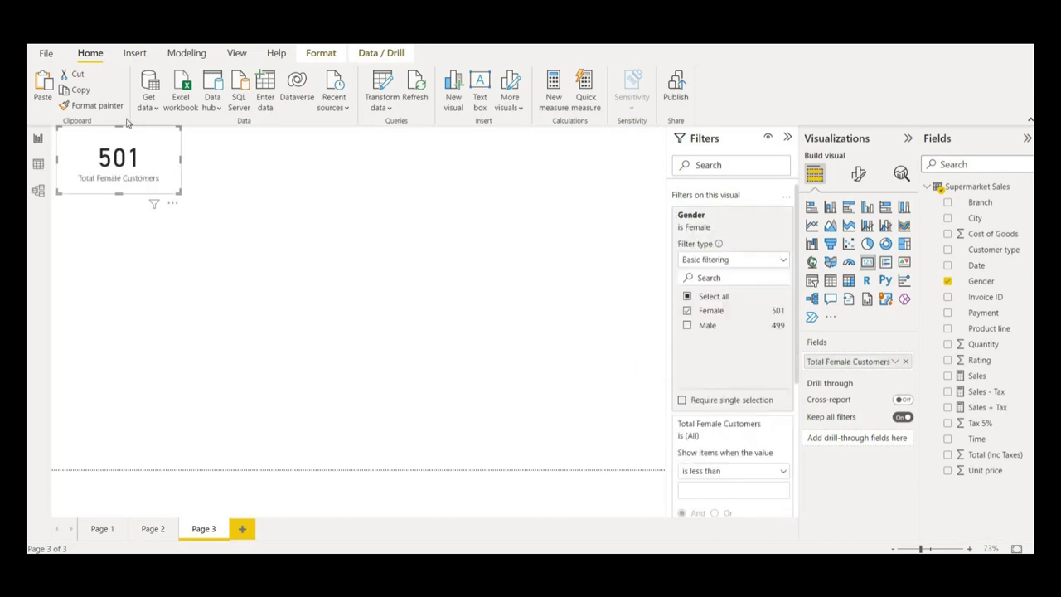
Duplicate the Total Female Customers card and place the copy directly to the right of the original
left_click(80, 91)
left_click(43, 87)
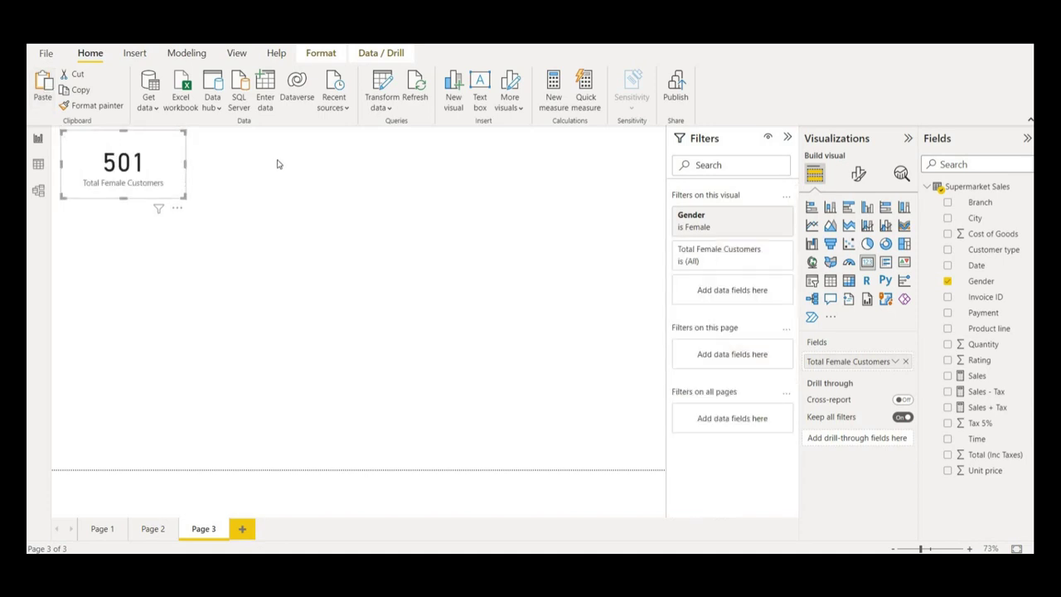
left_click_drag(179, 161, 301, 161)
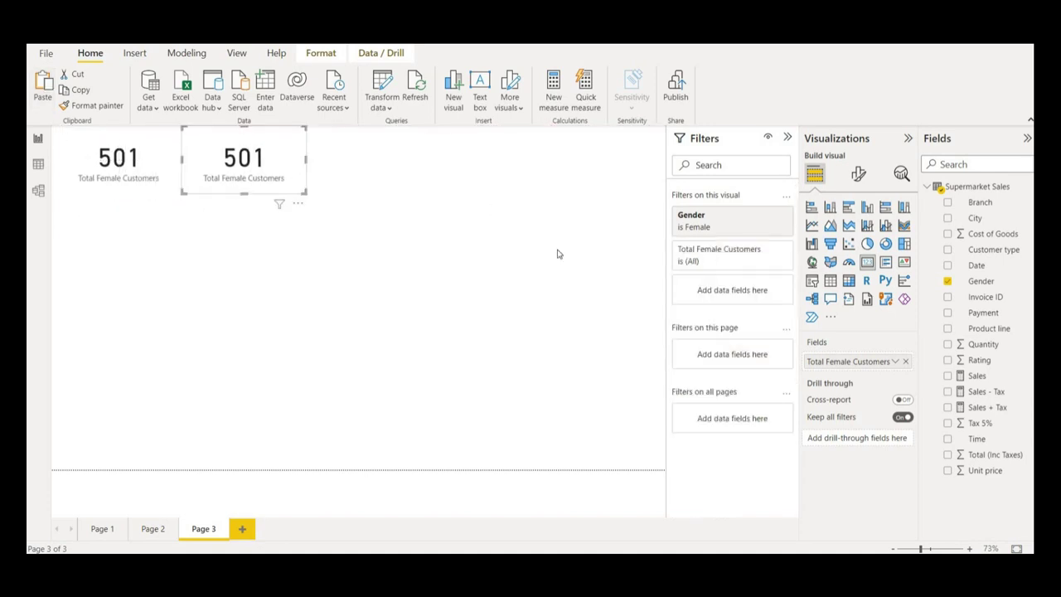
Rename the copied card's field to Total Male Customers
double_click(841, 363)
left_click(835, 362)
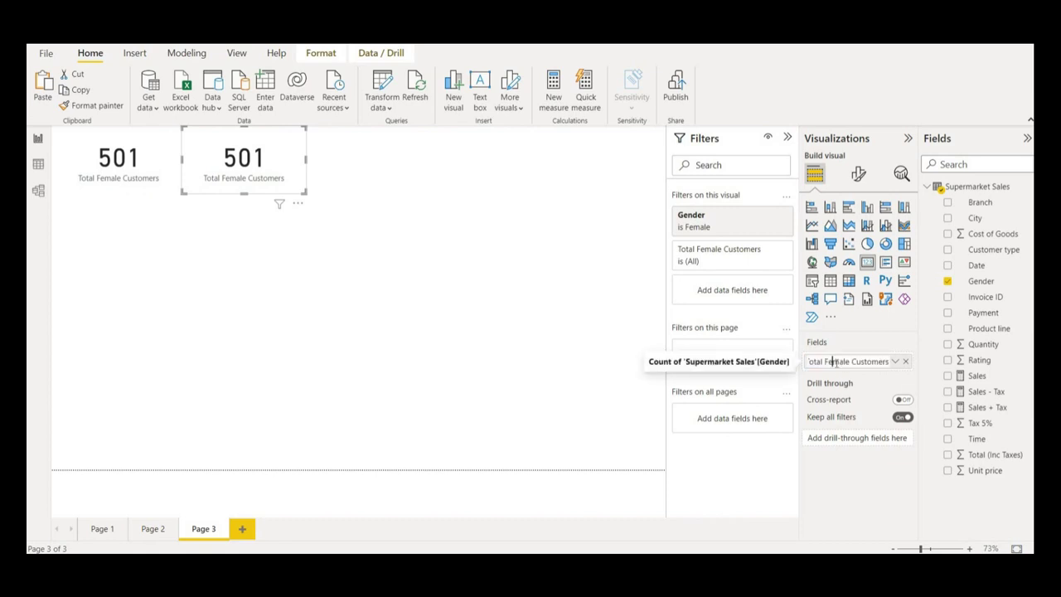
key("BackSpace")
key("BackSpace")
type("M")
key("Return")
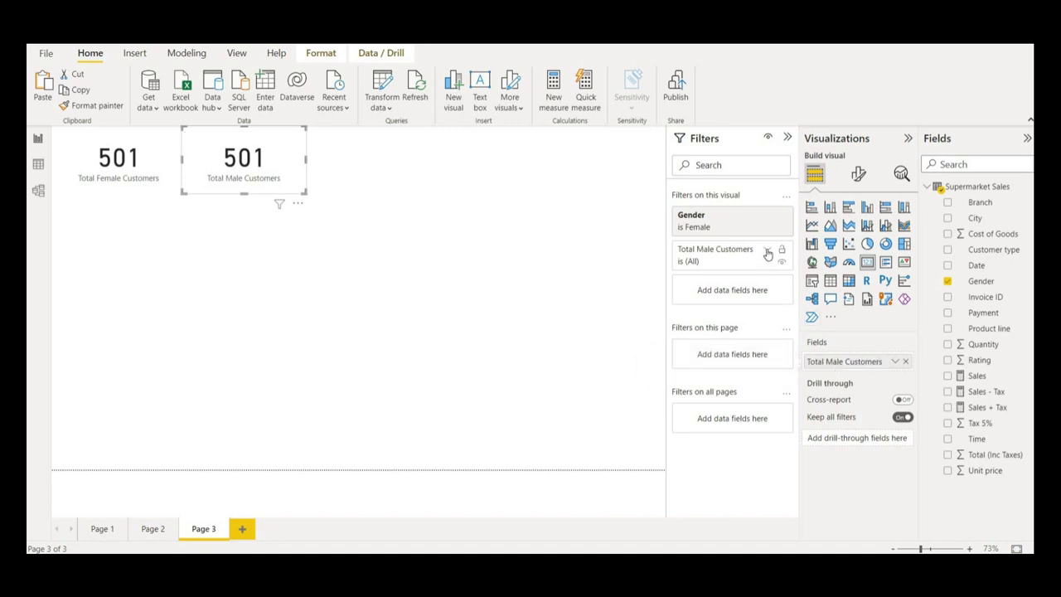
Change the Total Male Customers card's Gender filter from Female to Male
left_click(768, 254)
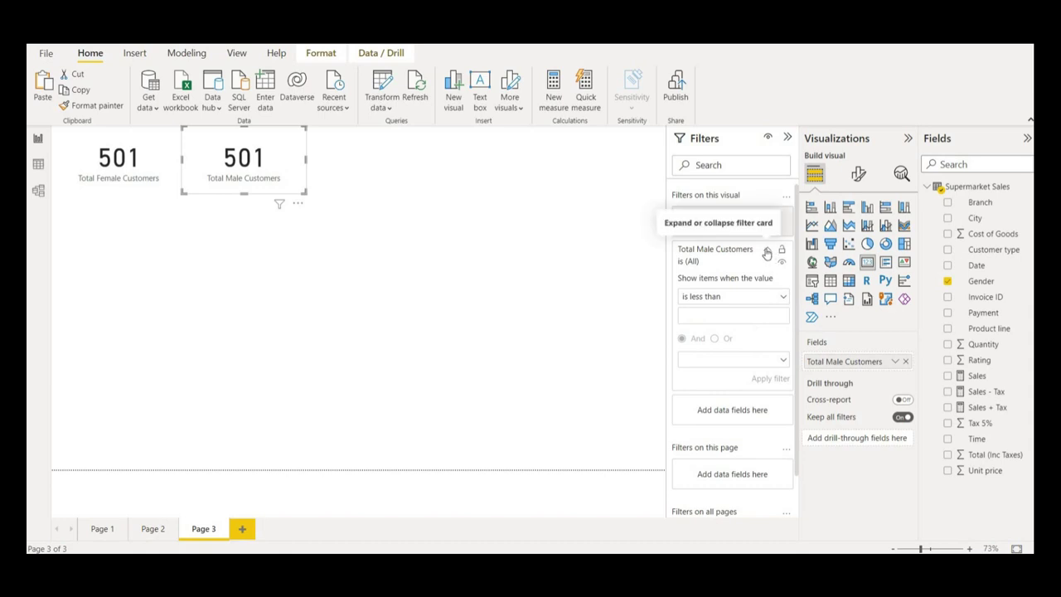
left_click(768, 247)
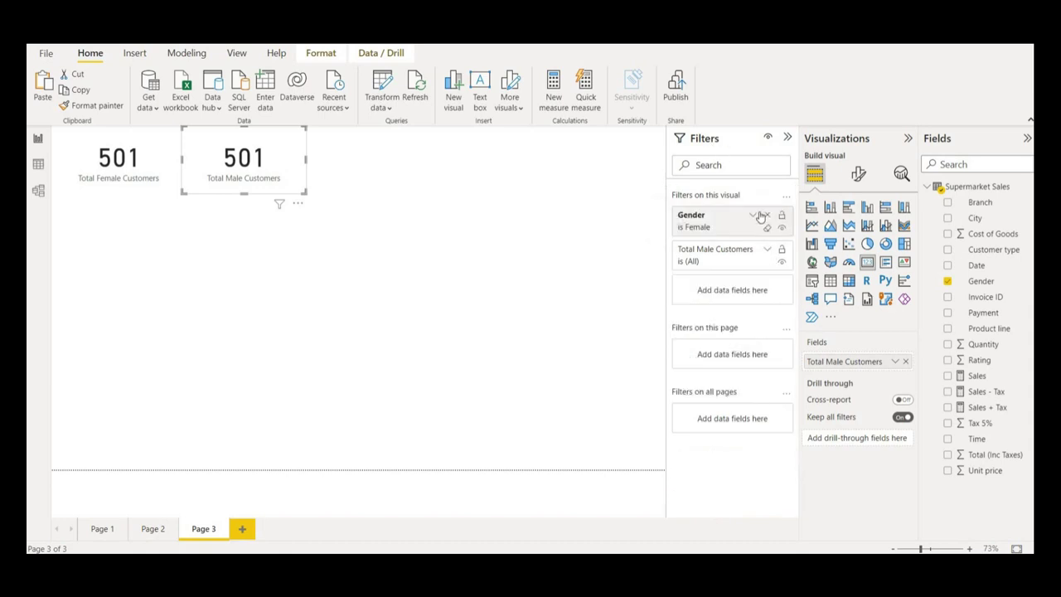
left_click(753, 214)
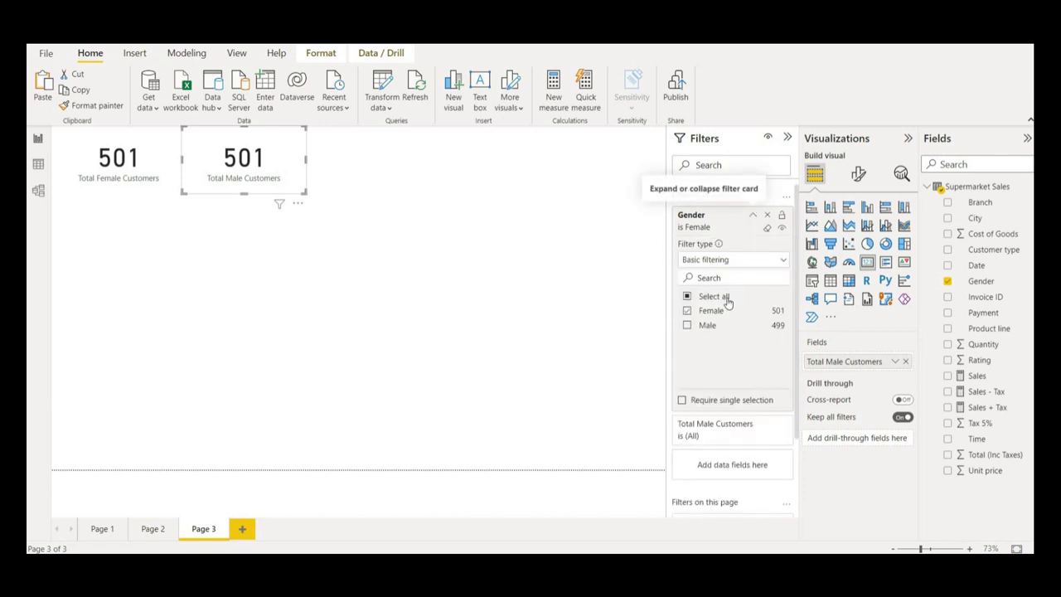
left_click(687, 311)
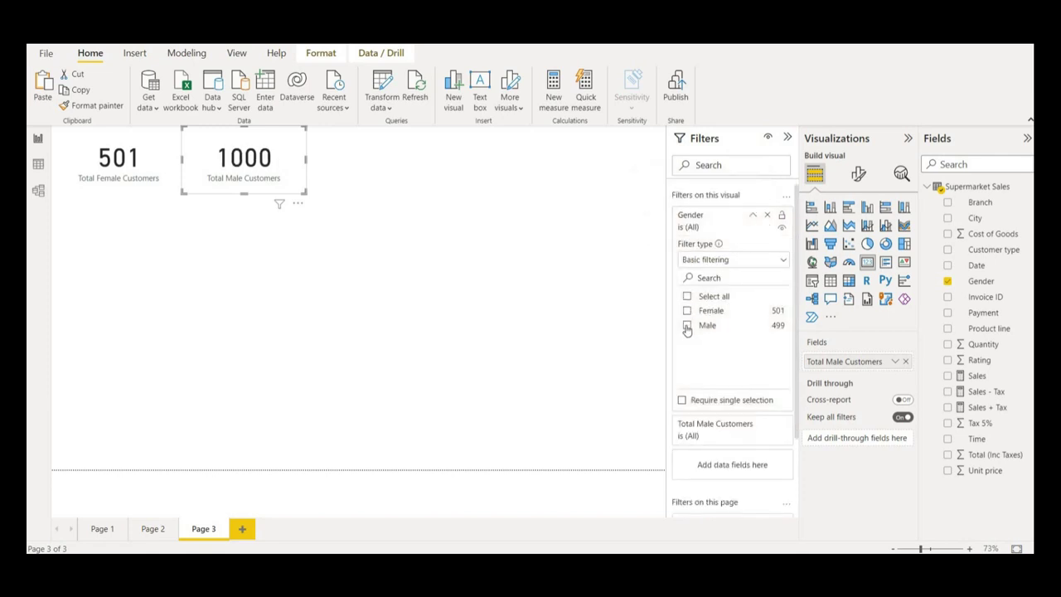
left_click(687, 325)
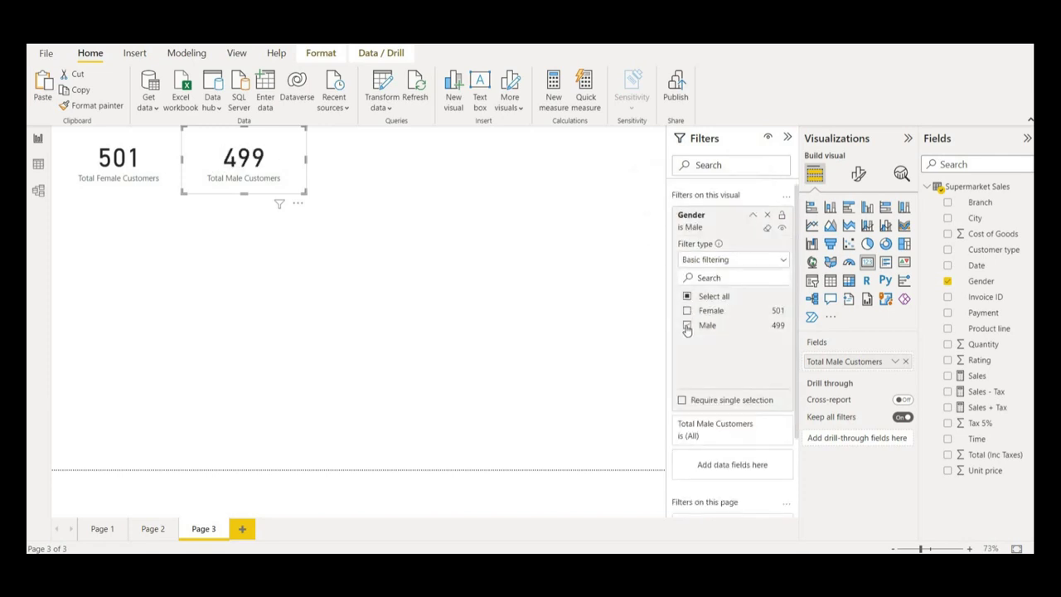
Add a card for Total (Inc Taxes) below the Total Female Customers card and shorten its field name to Total (Inc Taxes)
left_click(367, 225)
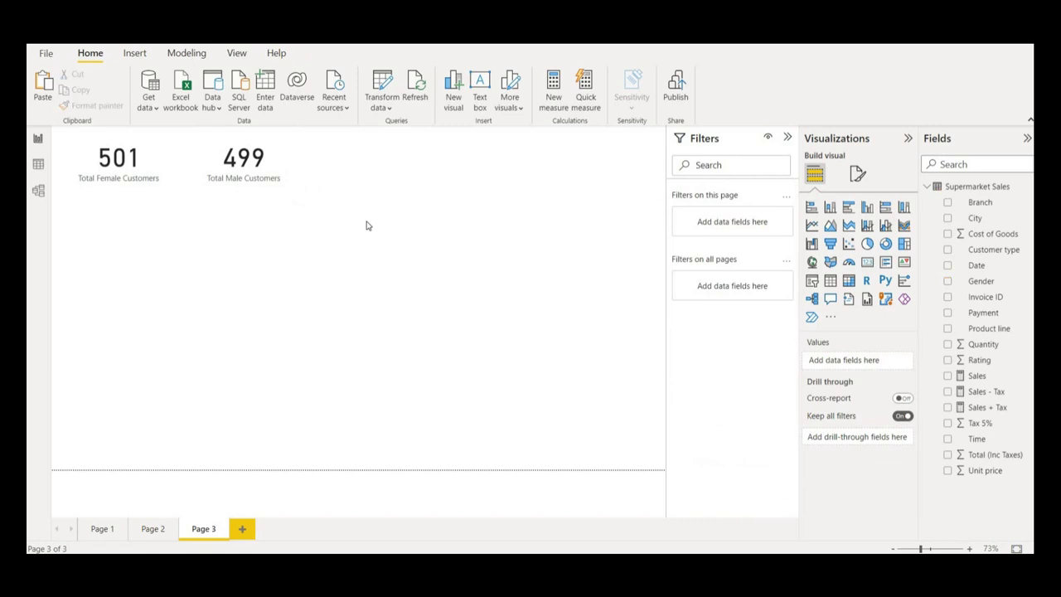
left_click(867, 262)
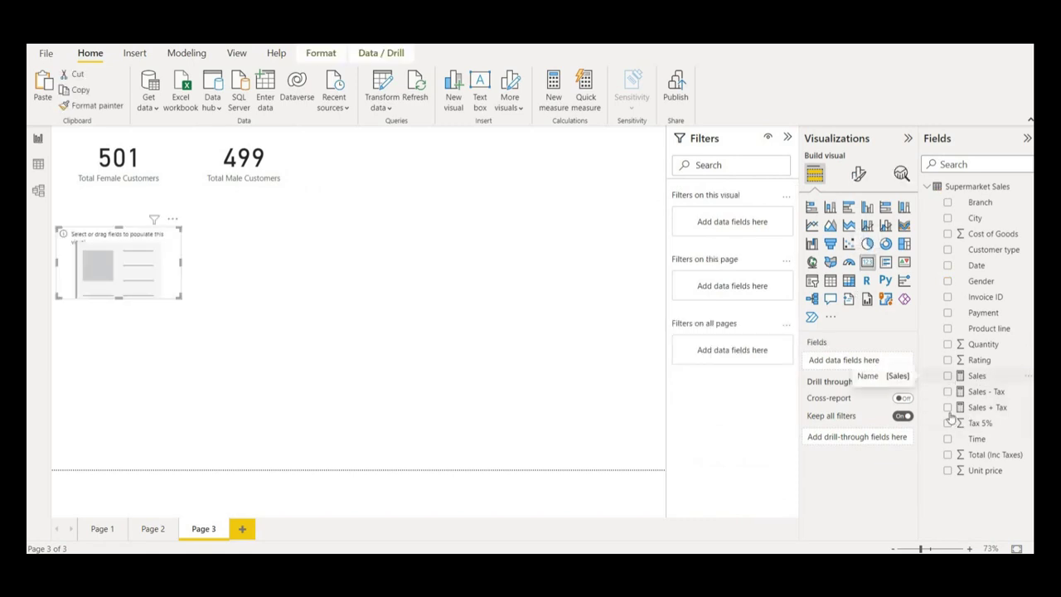
left_click(947, 455)
key("BackSpace")
key("BackSpace")
key("BackSpace")
key("BackSpace")
key("BackSpace")
key("BackSpace")
key("BackSpace")
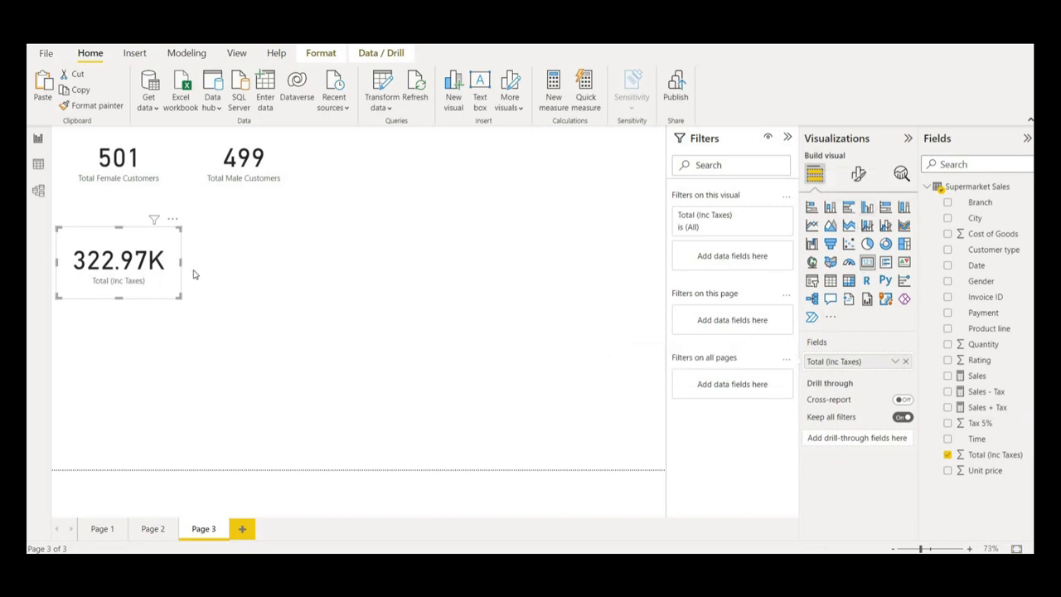
Duplicate the Total (Inc Taxes) card twice and line the copies up in a row to the right of the original
left_click(71, 90)
left_click(44, 86)
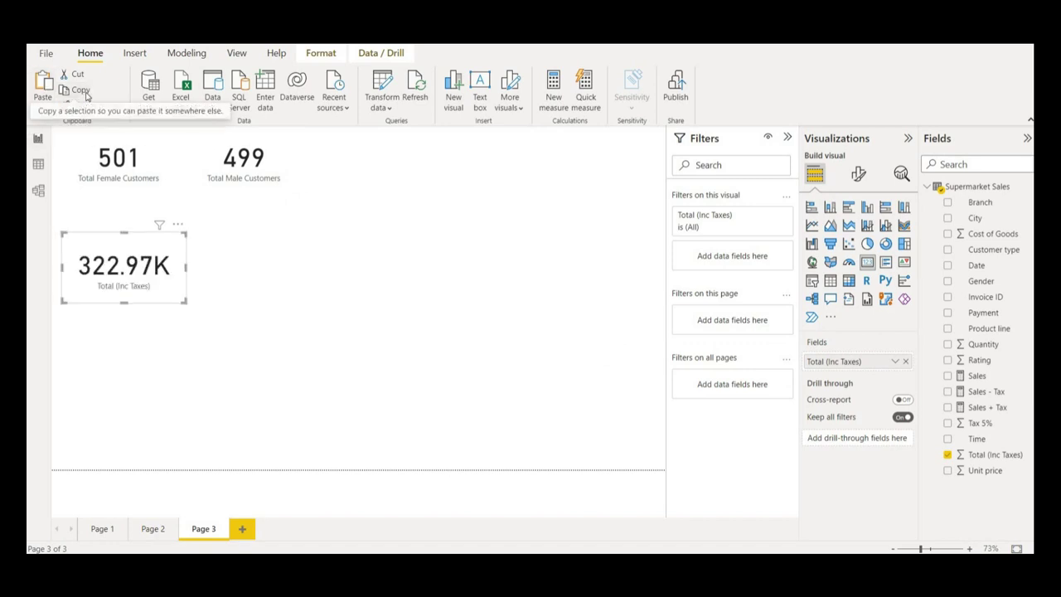
left_click(37, 84)
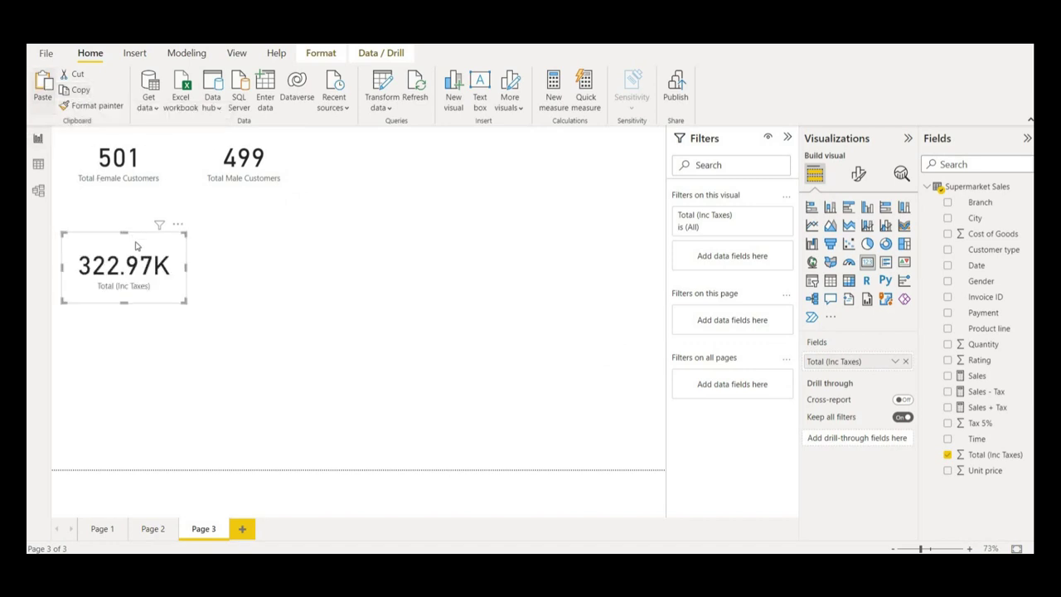
left_click_drag(301, 256, 403, 243)
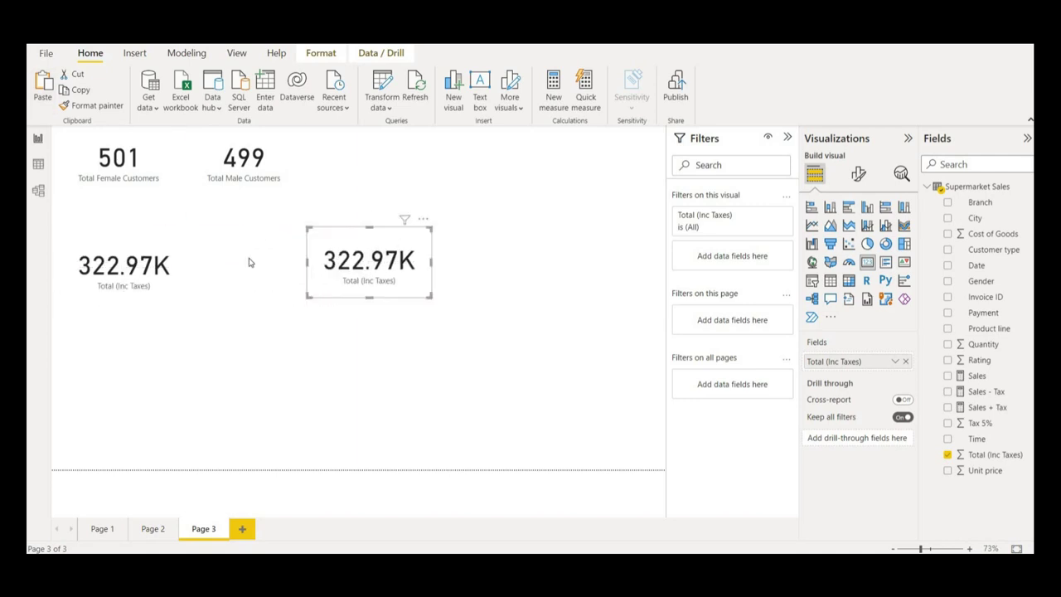
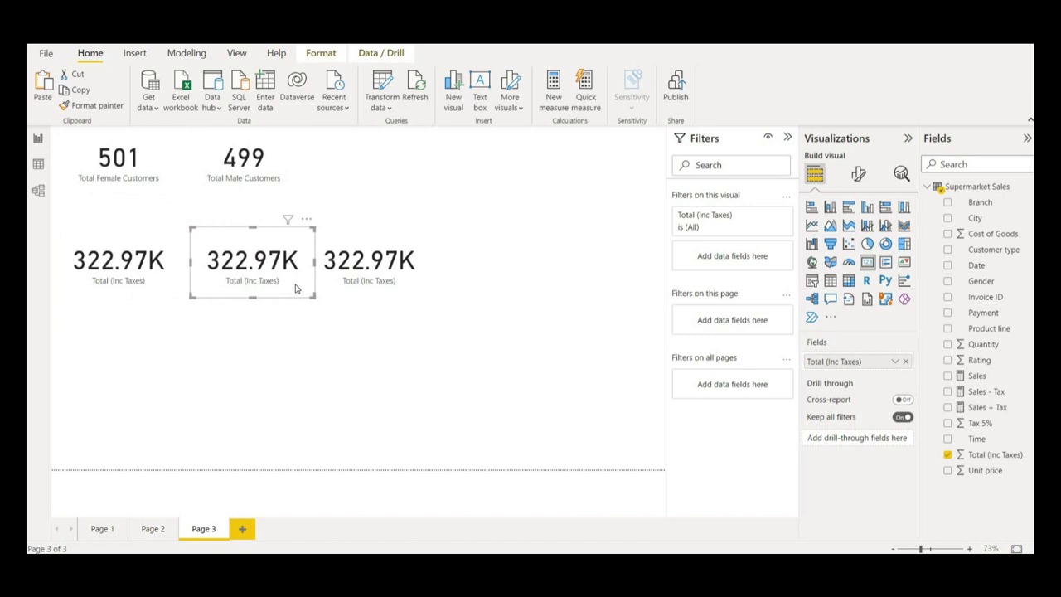
Replace the middle card's field with Sales - Tax and rename it Total Sales (Excluding Tax)
left_click(907, 362)
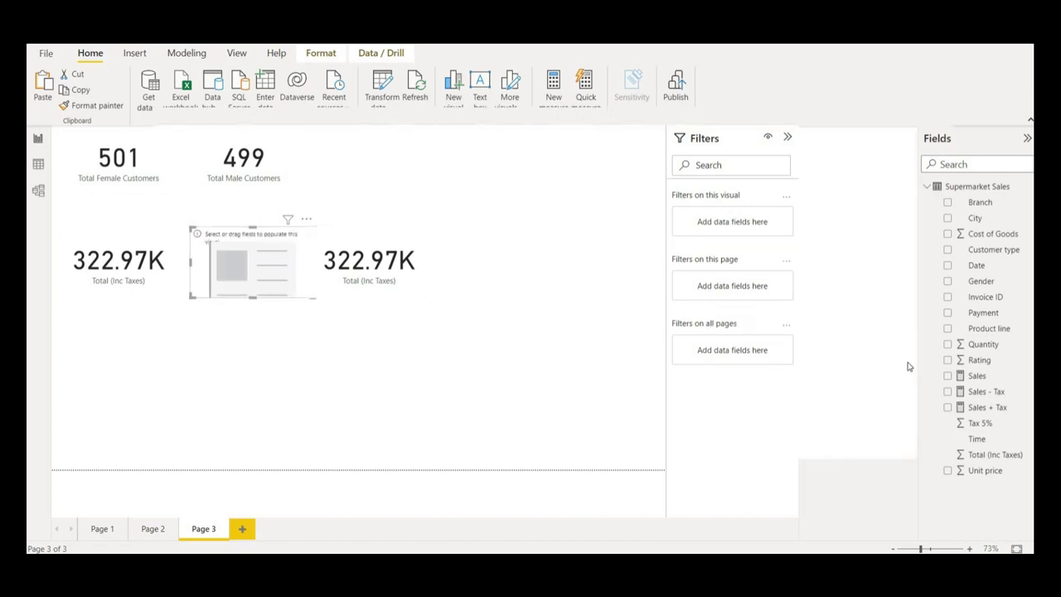
left_click(948, 392)
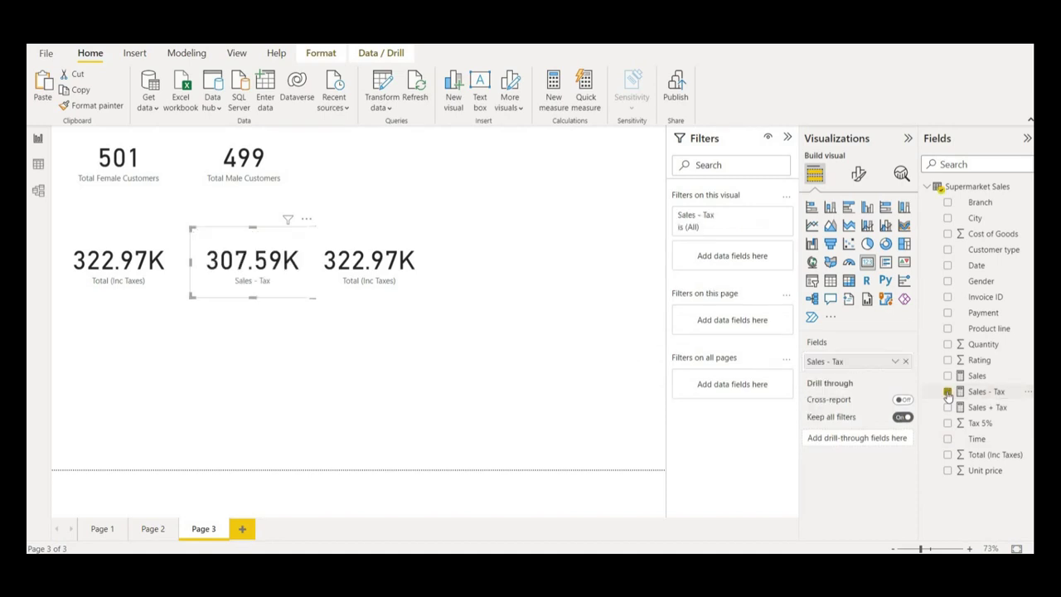
double_click(848, 363)
type("Total Sales (Excluding Tax")
type(")")
key("Return")
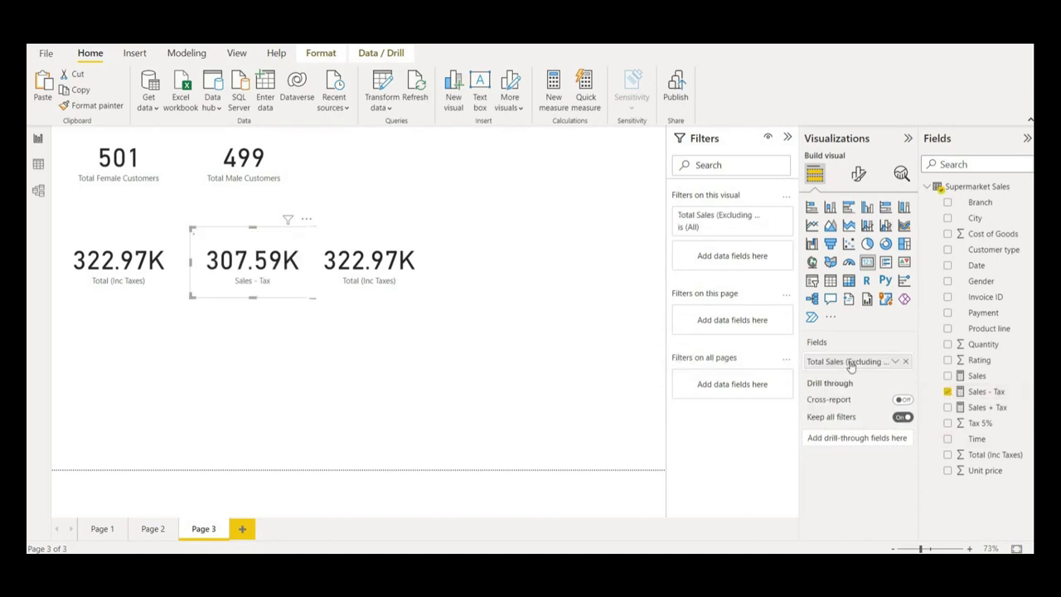
Rename the first sales card's field to Total Sales (Inc Taxes)
left_click(161, 286)
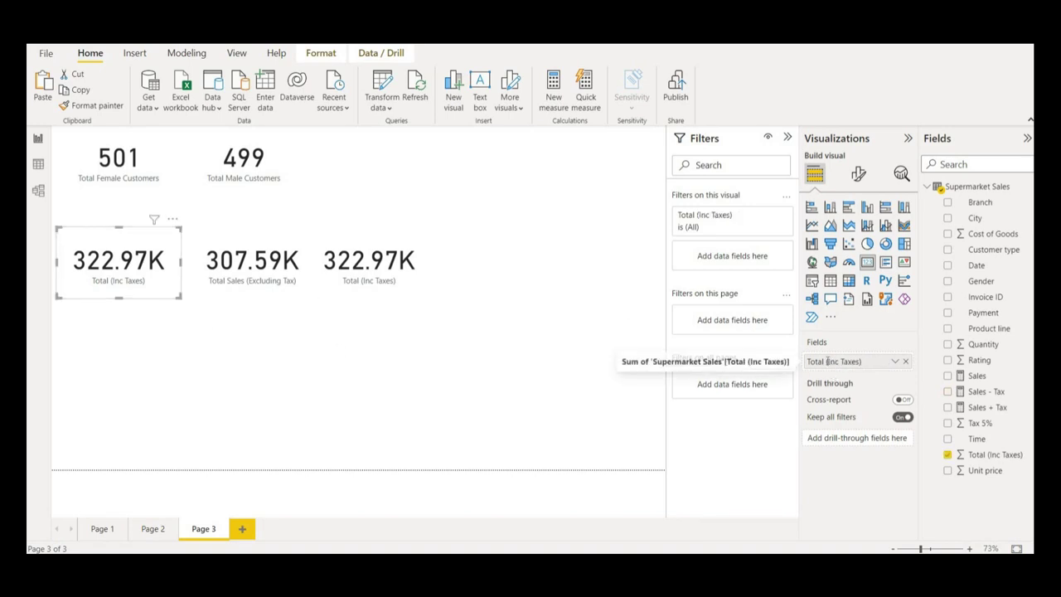
double_click(827, 362)
left_click(827, 362)
type("Sales")
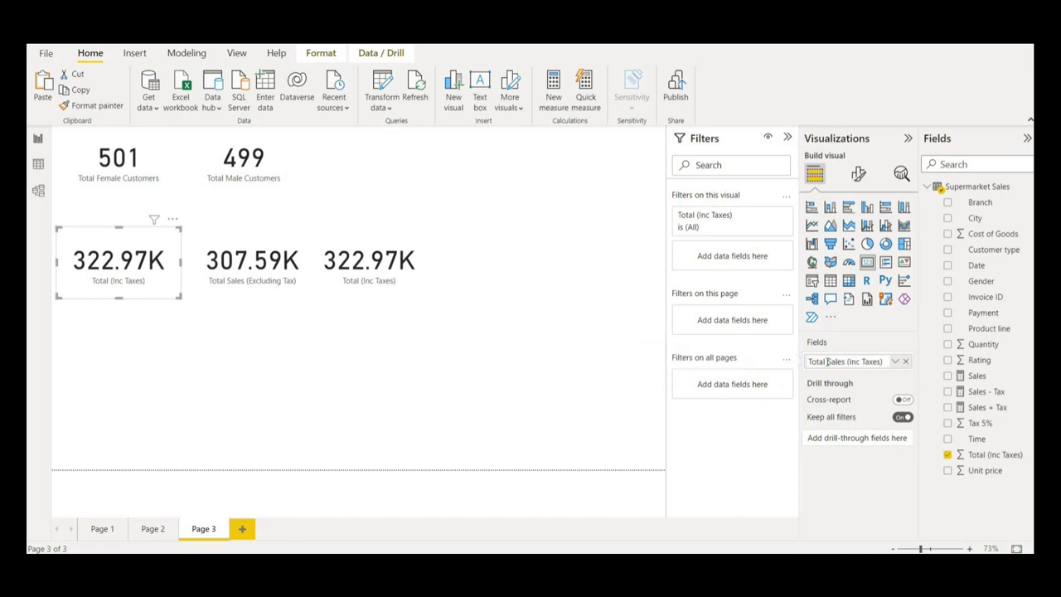
key("Return")
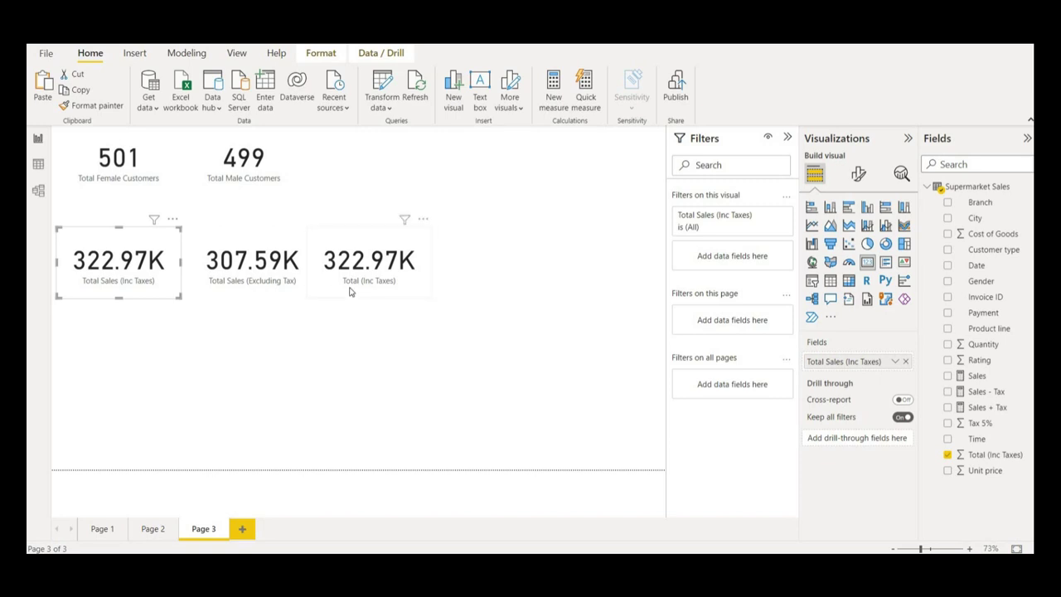
Replace the third sales card's field with Tax 5% and rename it Total Tax Paid
left_click(405, 281)
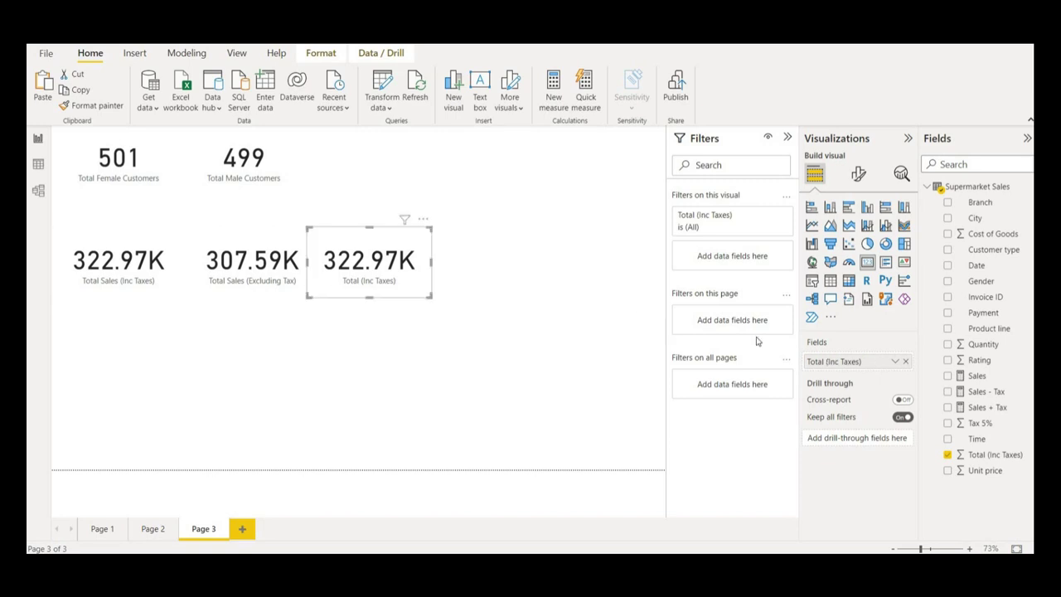
left_click(907, 362)
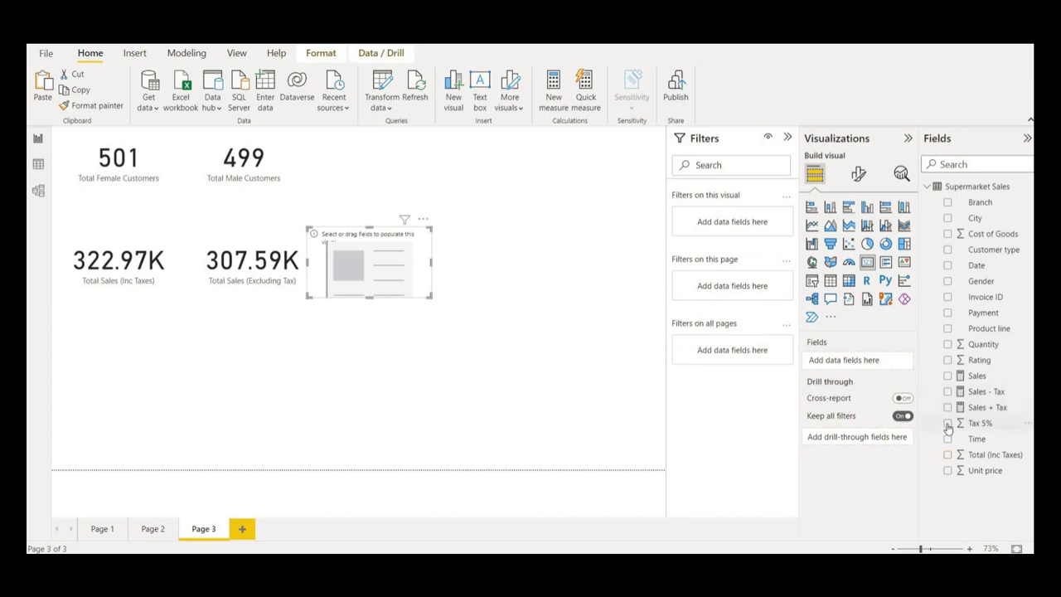
left_click(947, 423)
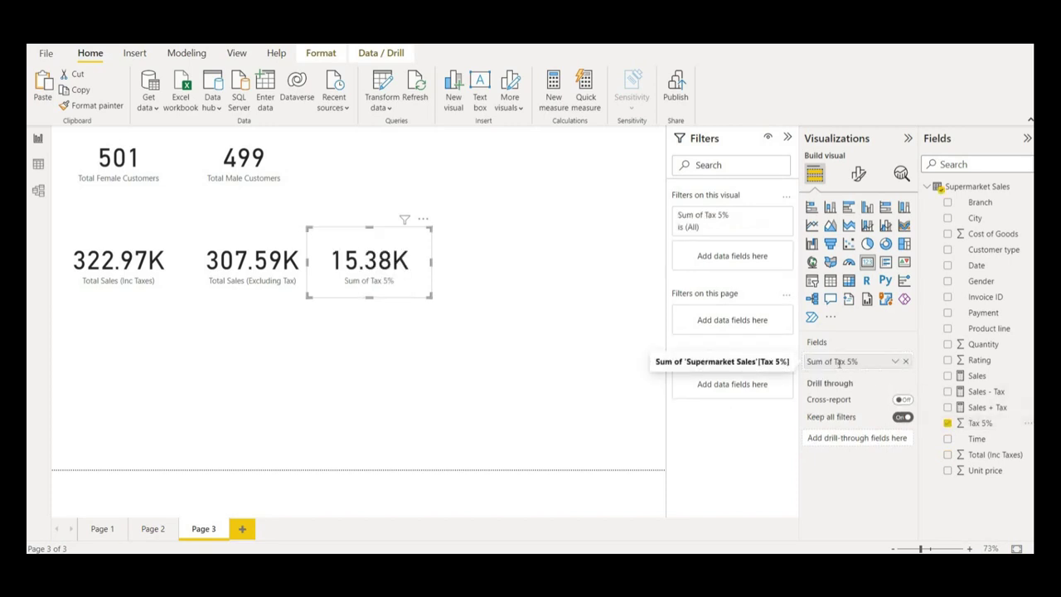
double_click(838, 362)
type("Total Tax Paid")
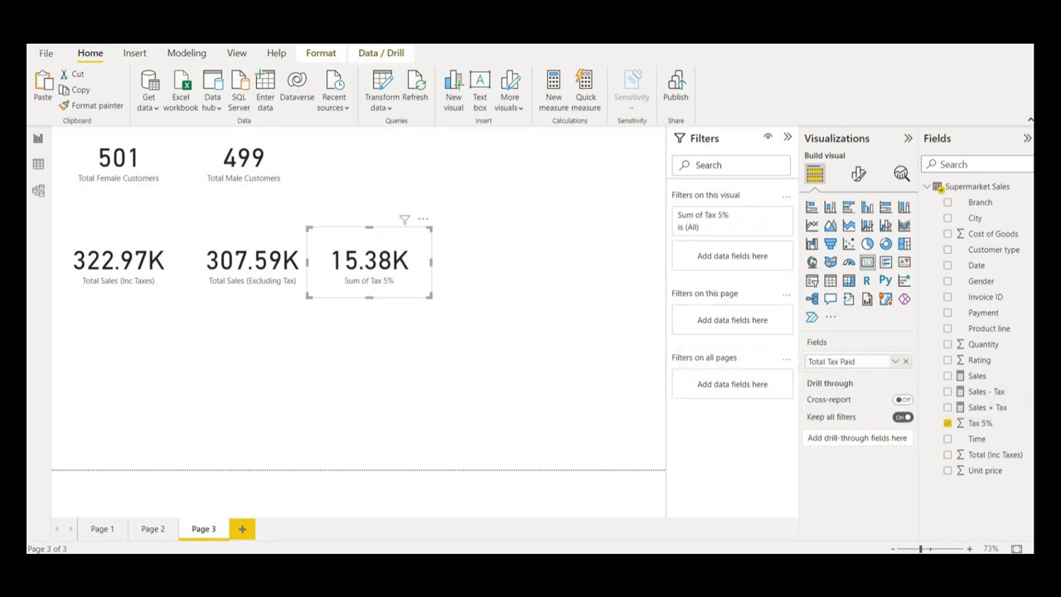
key("Return")
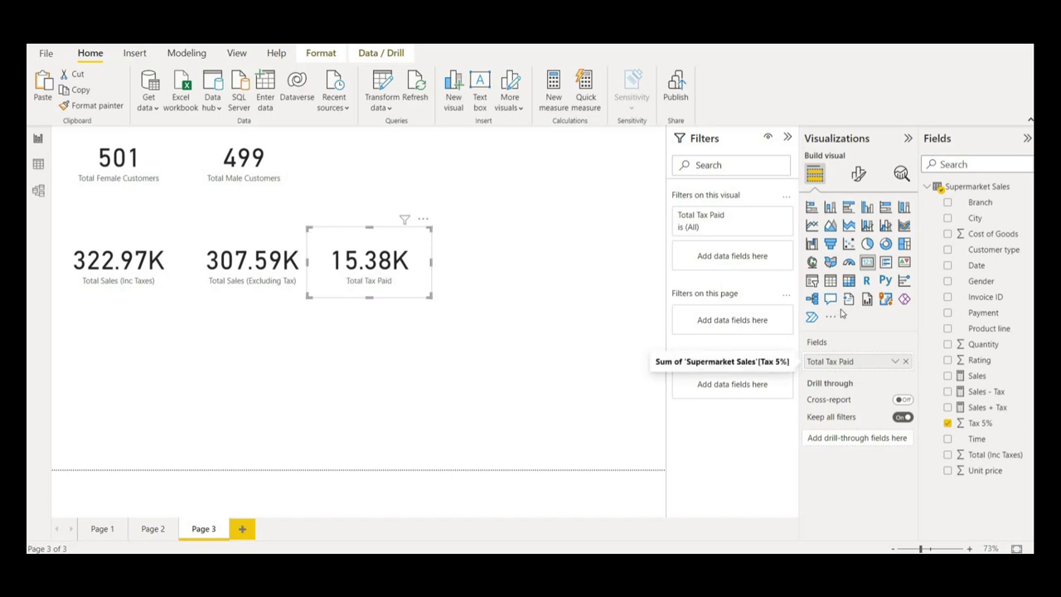
key("Escape")
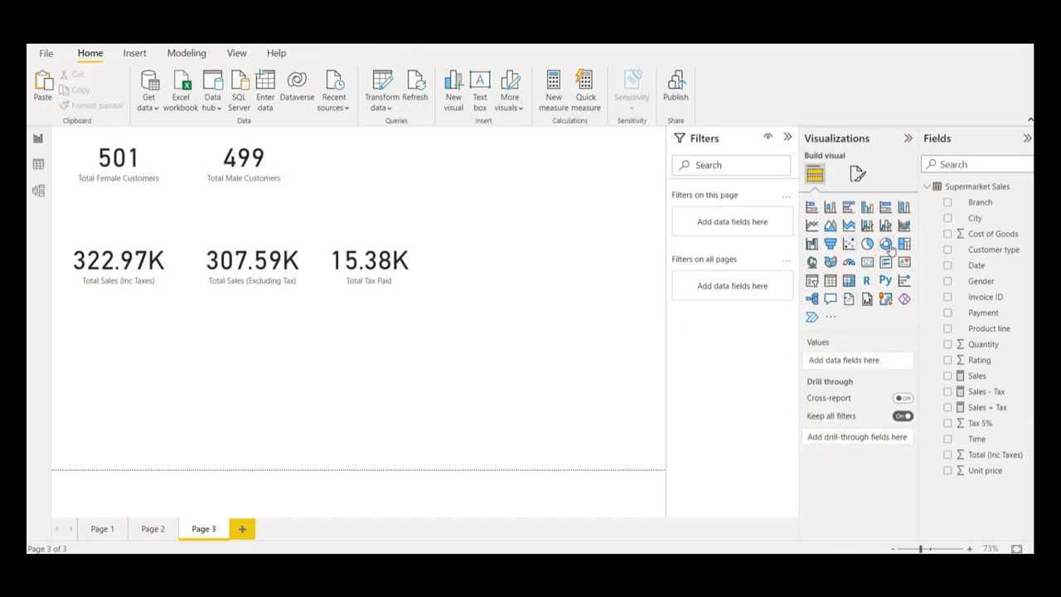
Add a donut chart with Payment as the legend and the count of Product line as its values
left_click(886, 243)
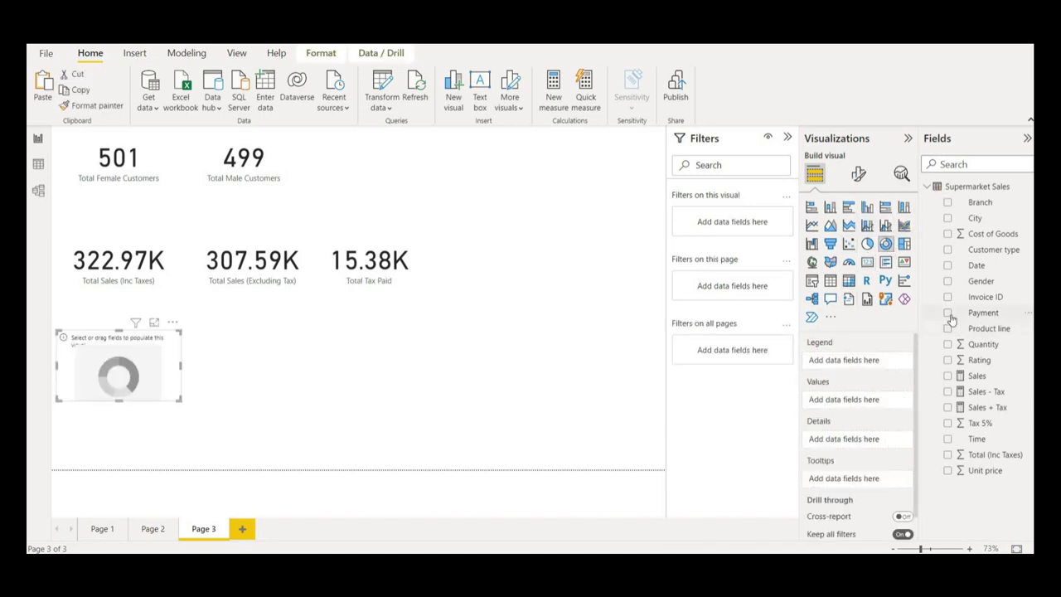
left_click(948, 314)
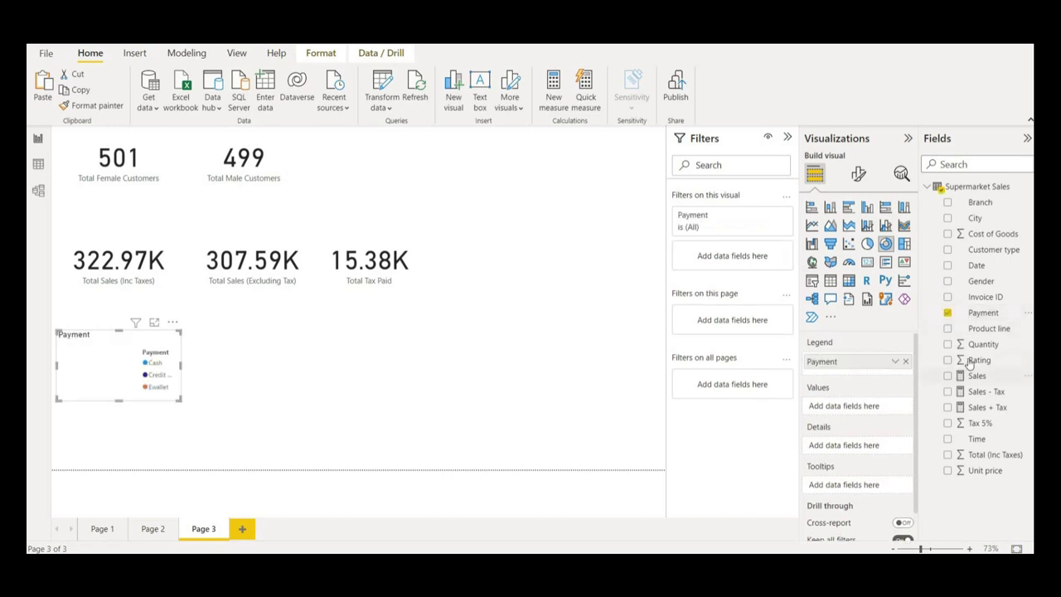
left_click(947, 329)
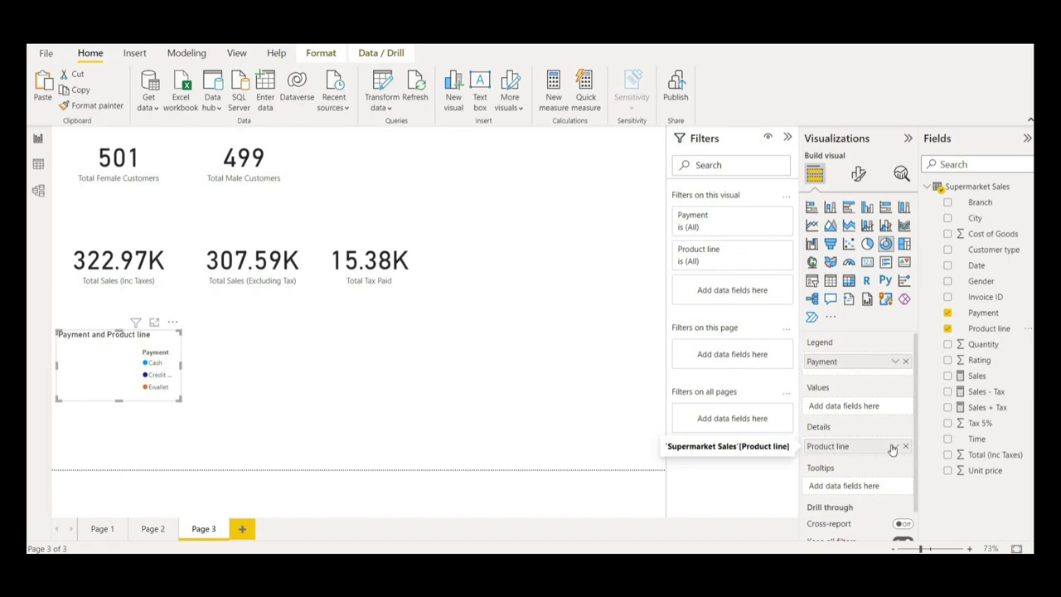
left_click_drag(893, 449, 880, 406)
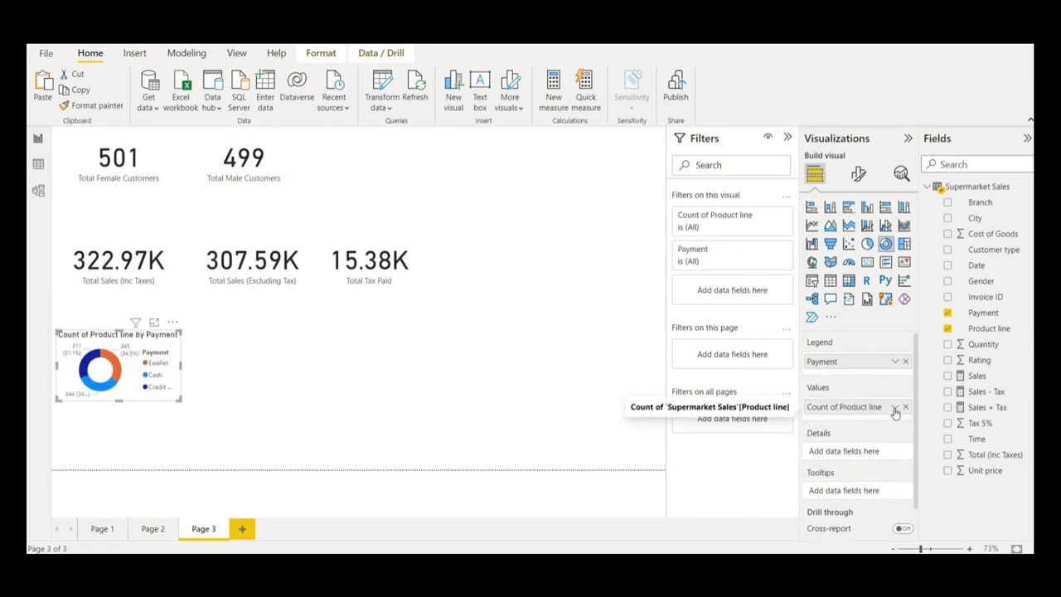
left_click(895, 408)
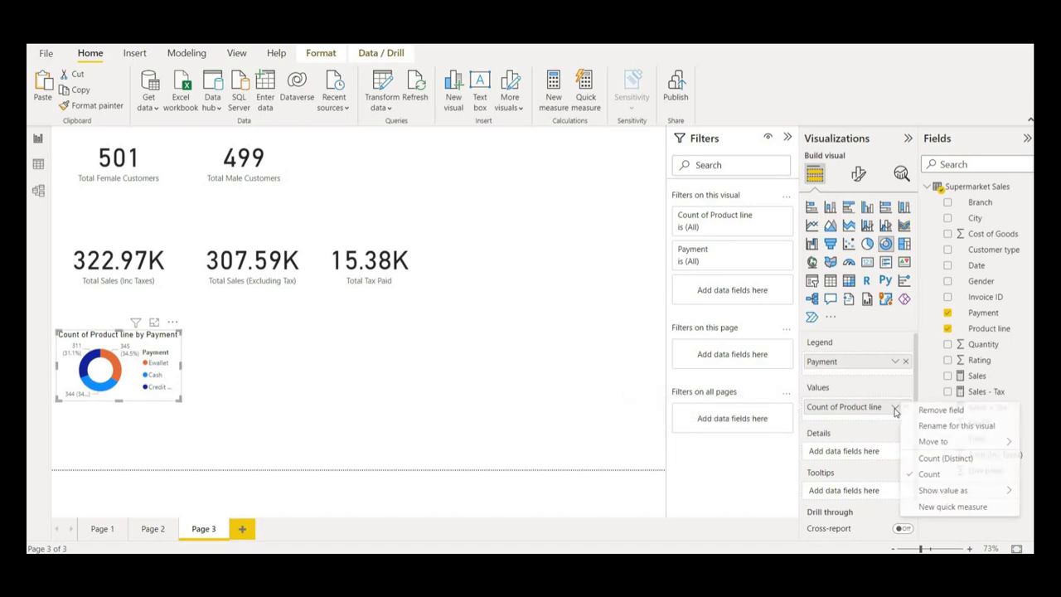
left_click(925, 479)
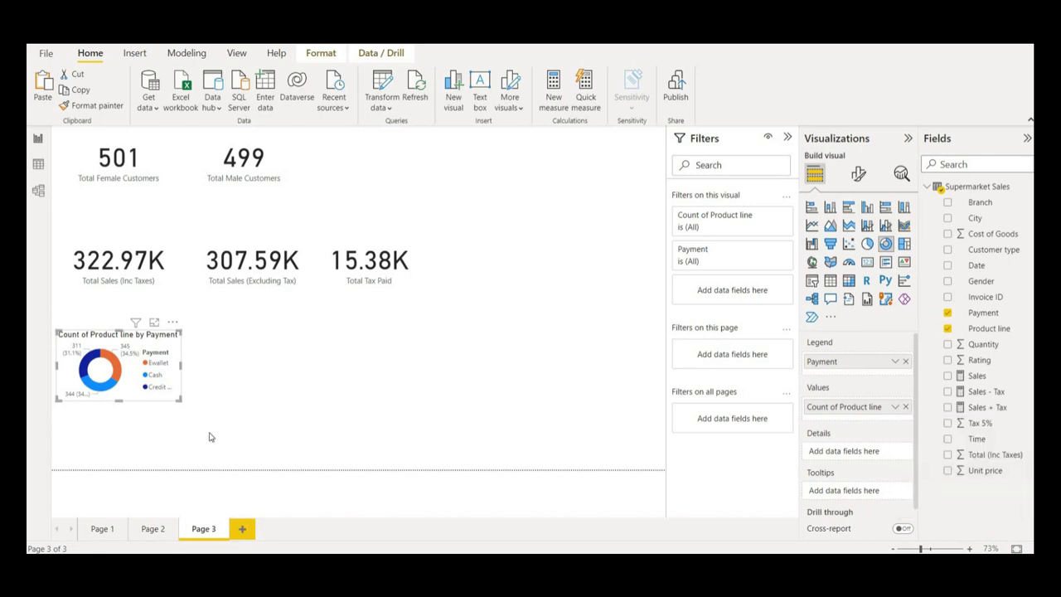
Enlarge the payment donut chart and move it to the upper right area of the report page
left_click_drag(179, 399, 211, 415)
left_click_drag(239, 458, 243, 465)
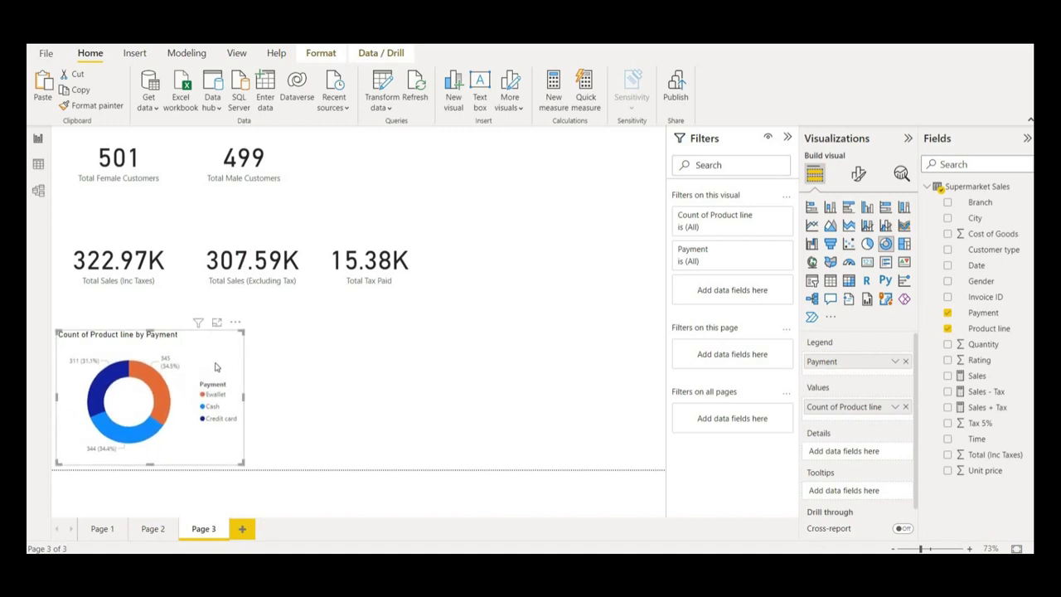
left_click_drag(216, 367, 580, 168)
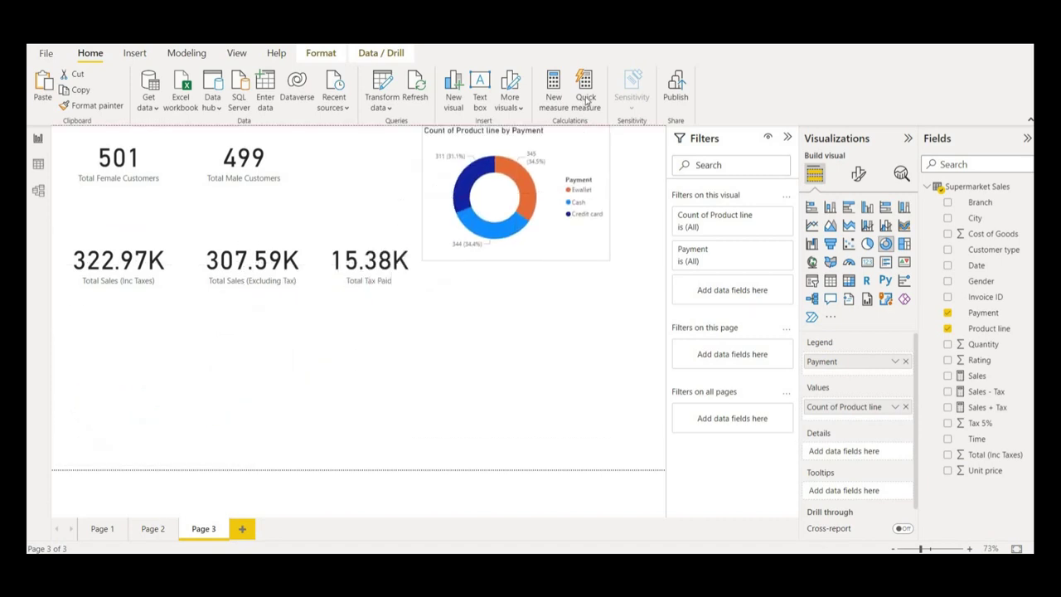
left_click_drag(595, 102, 607, 101)
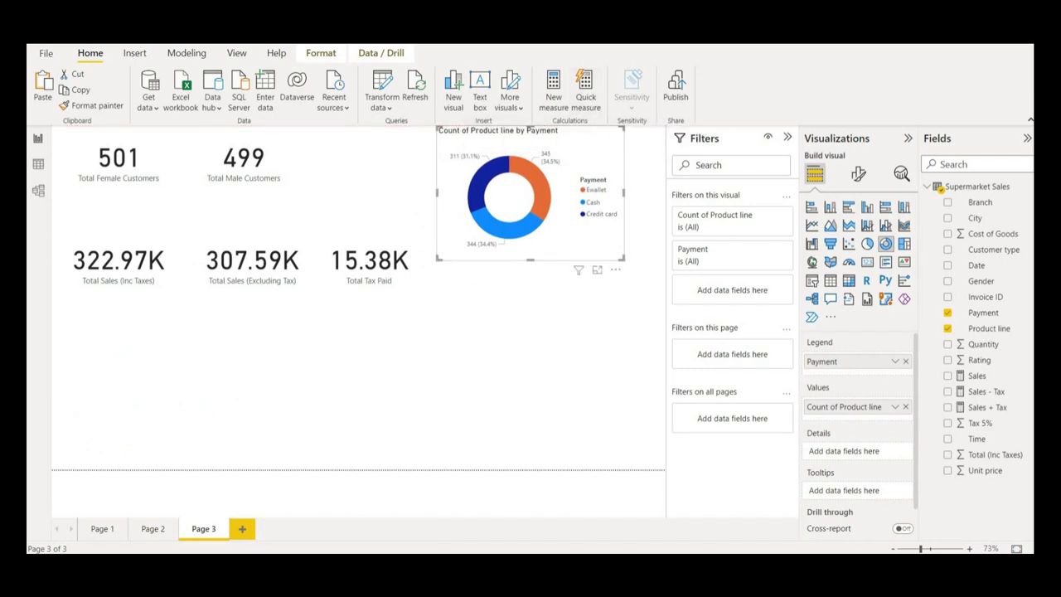
Open the Supermarket Sales data in Power Query Editor and start a conditional column named Customer Satisfaction
left_click(38, 165)
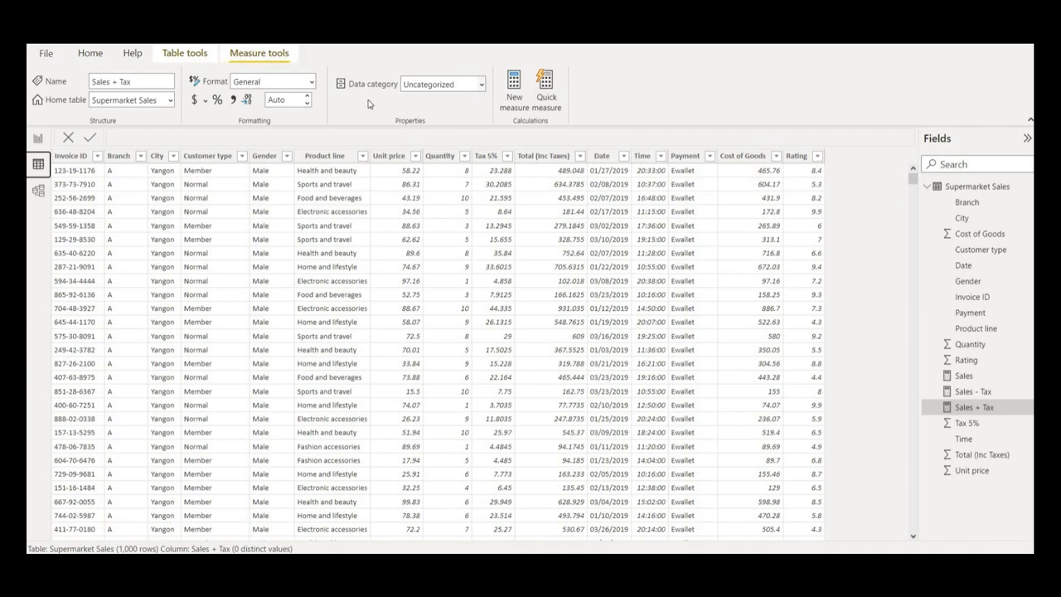
left_click(91, 54)
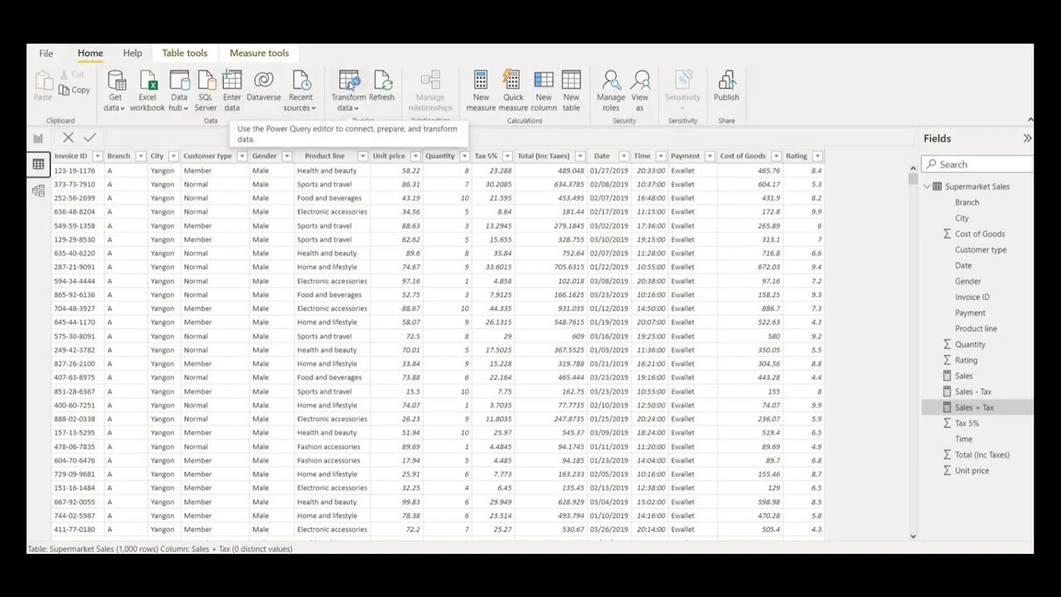
left_click(349, 86)
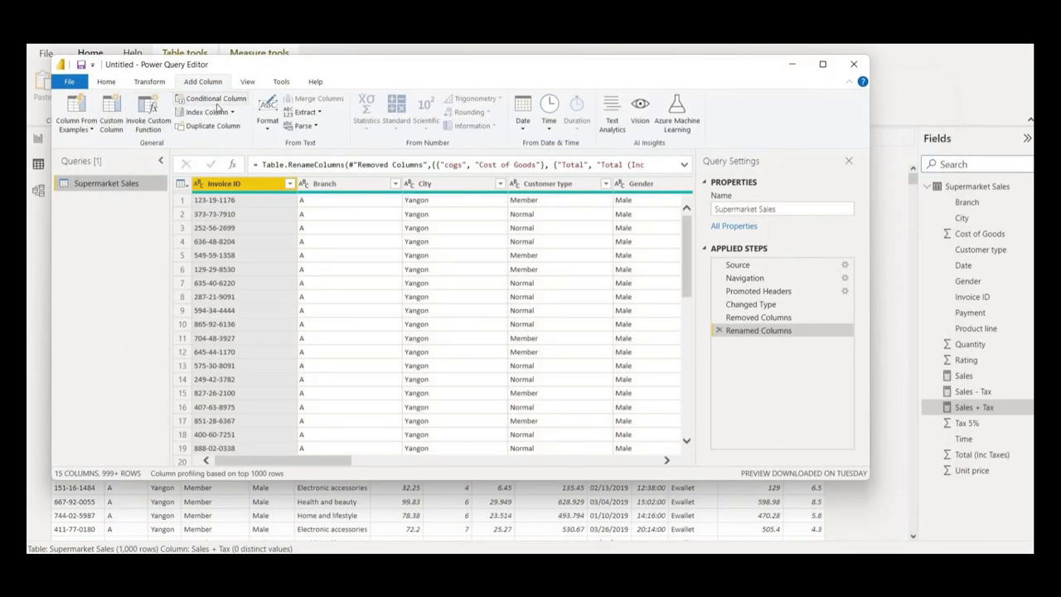
left_click(217, 104)
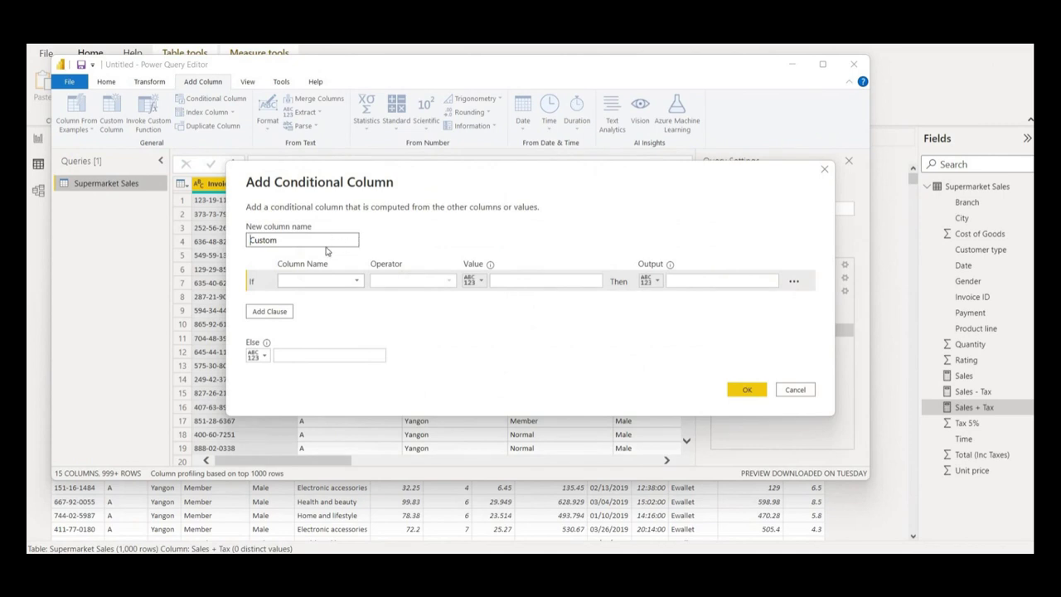
left_click(326, 240)
Set the first clause to output Bad if Rating is greater than or equal to 5
left_click(353, 282)
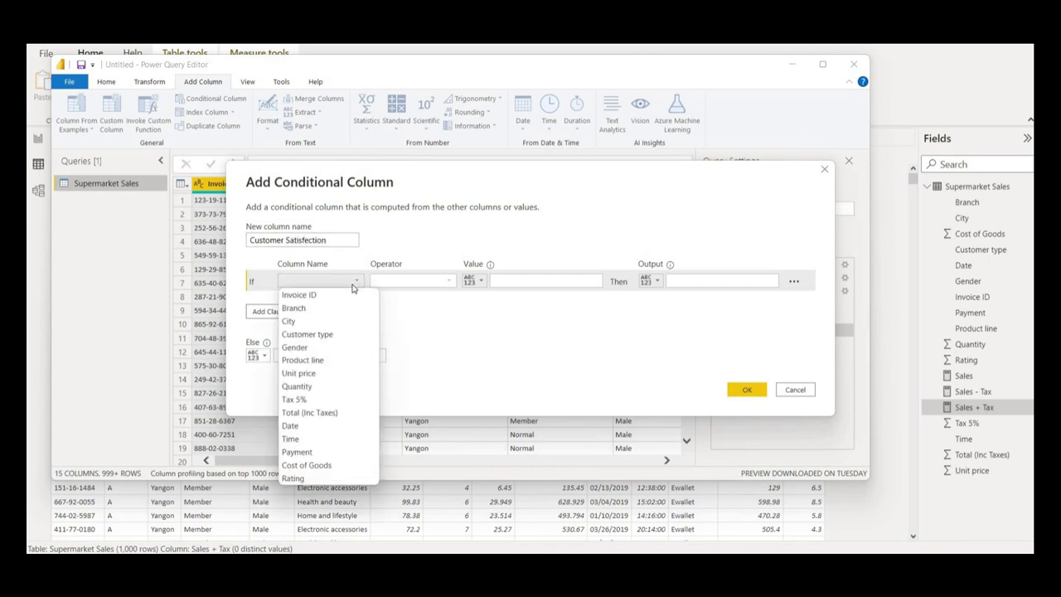
left_click(339, 478)
left_click(422, 281)
left_click(406, 338)
left_click(530, 279)
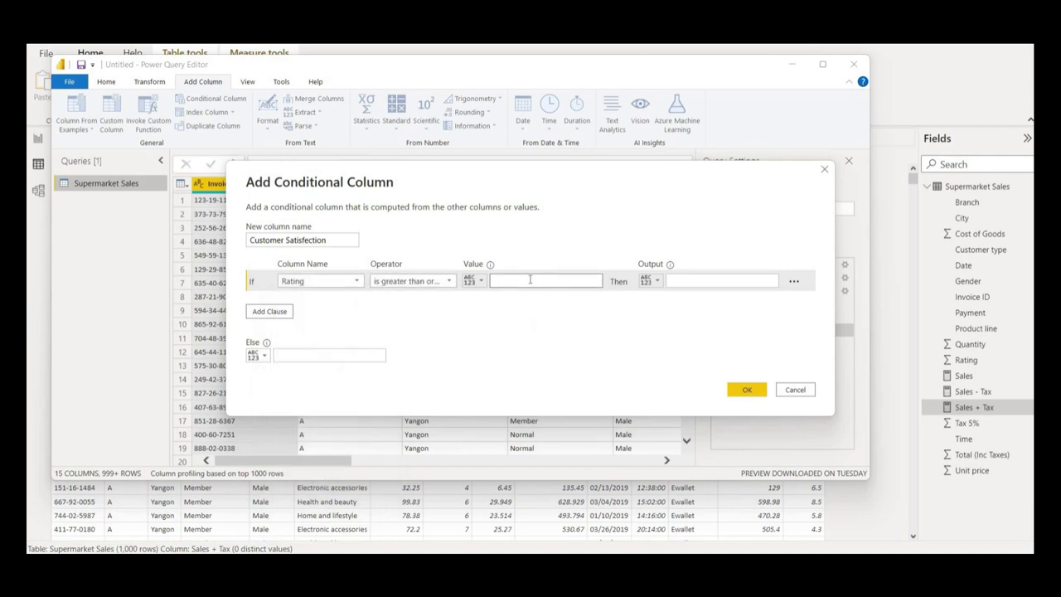
left_click(689, 280)
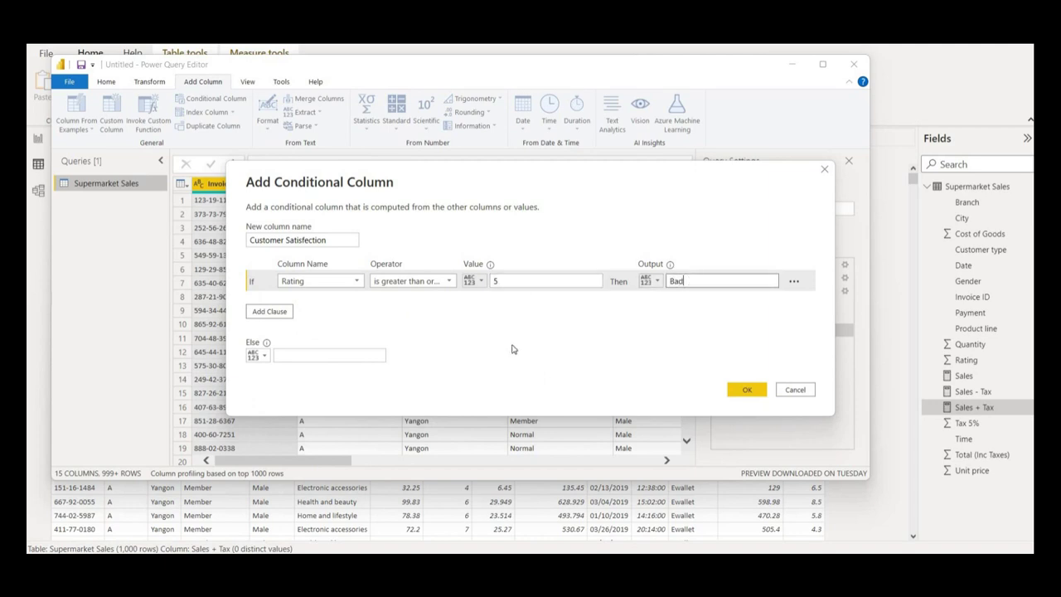
Add an else-if clause on Rating and set both clauses' operators to is less than or equal to
left_click(279, 313)
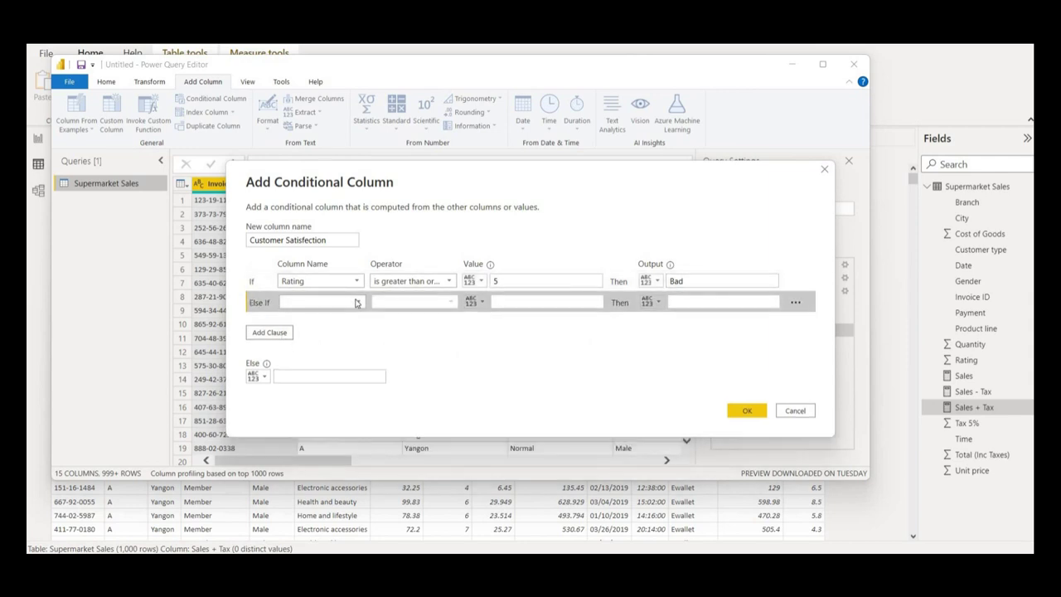
left_click(323, 302)
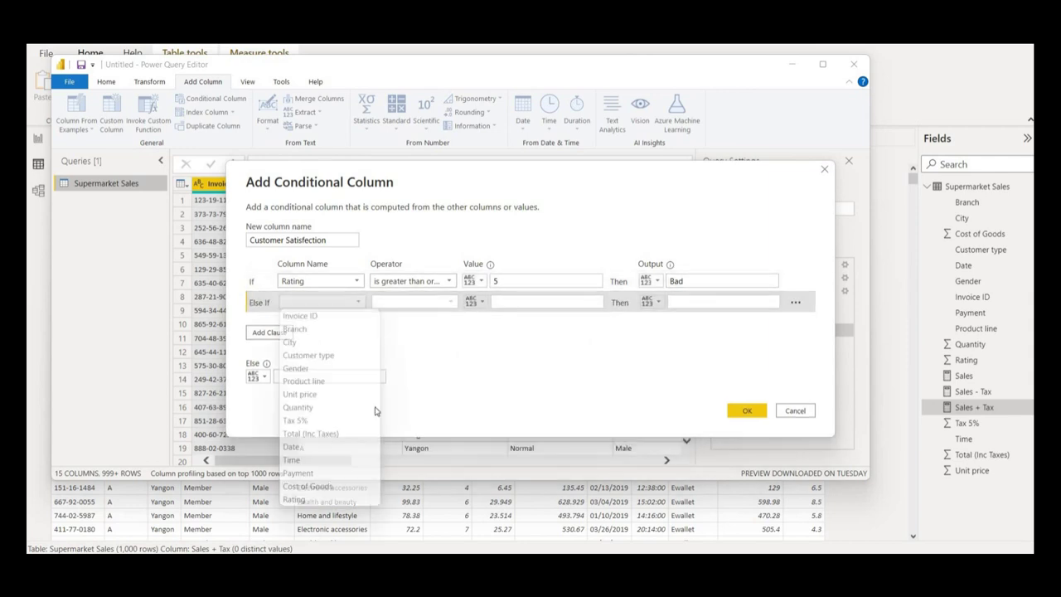
left_click(367, 500)
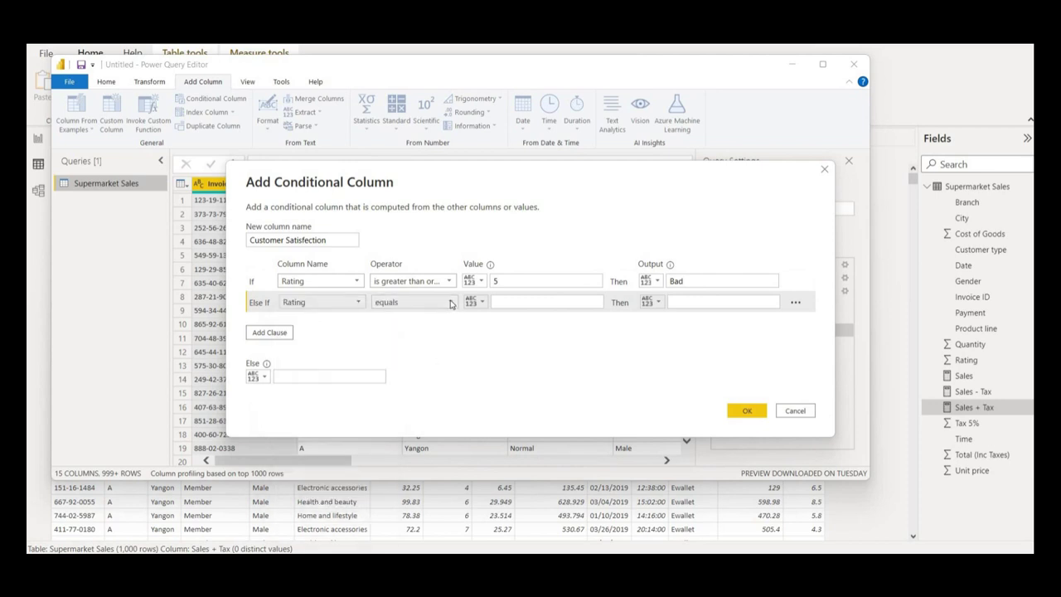
left_click(450, 305)
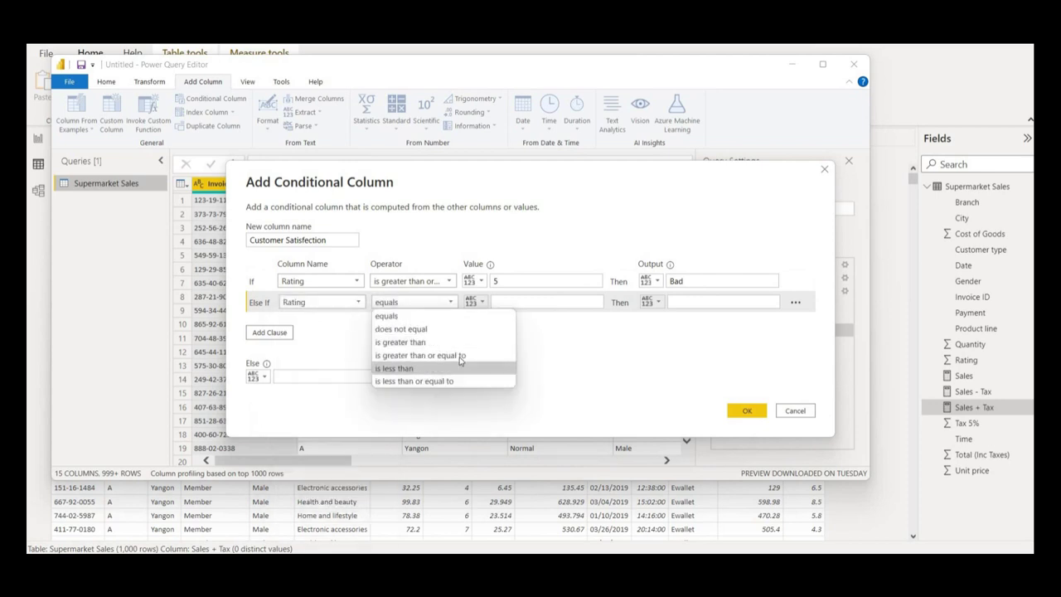
left_click(446, 381)
left_click(446, 381)
Make the second clause output Good at value 7.5, set the else output to Best, and create the conditional column
left_click(528, 304)
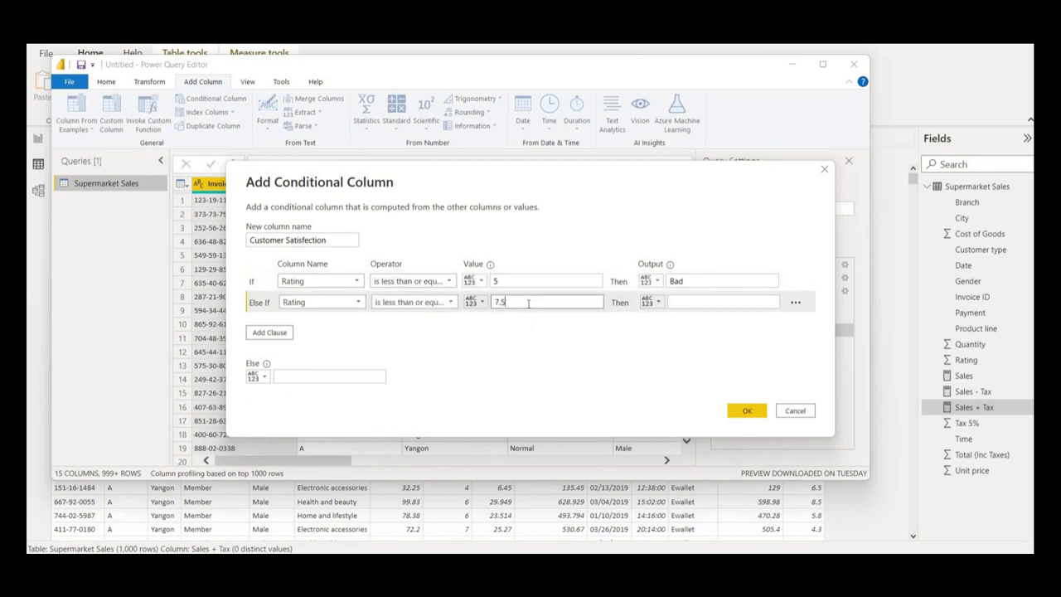
left_click(720, 303)
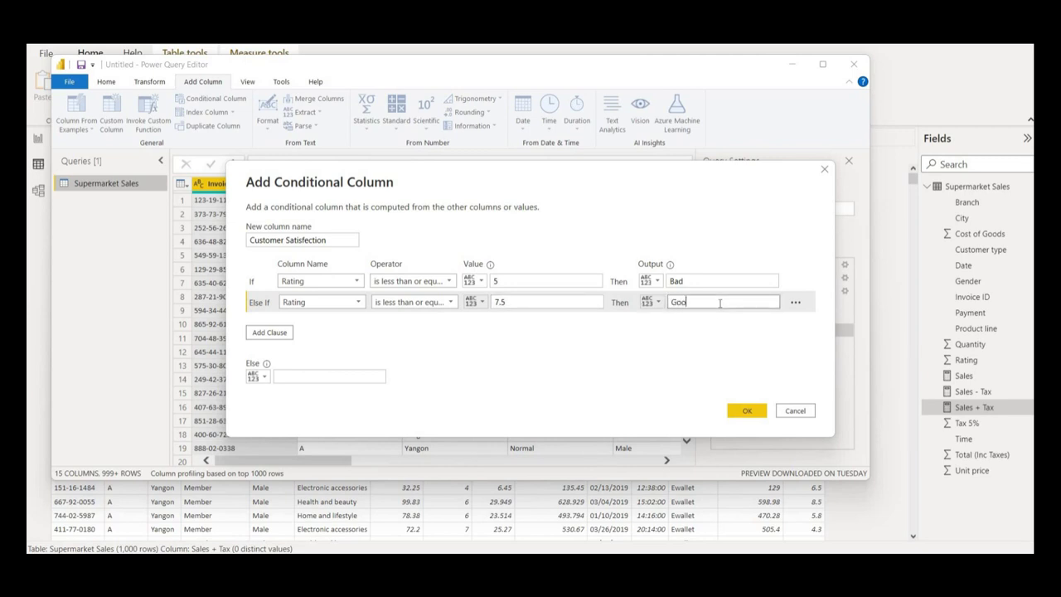
left_click(314, 374)
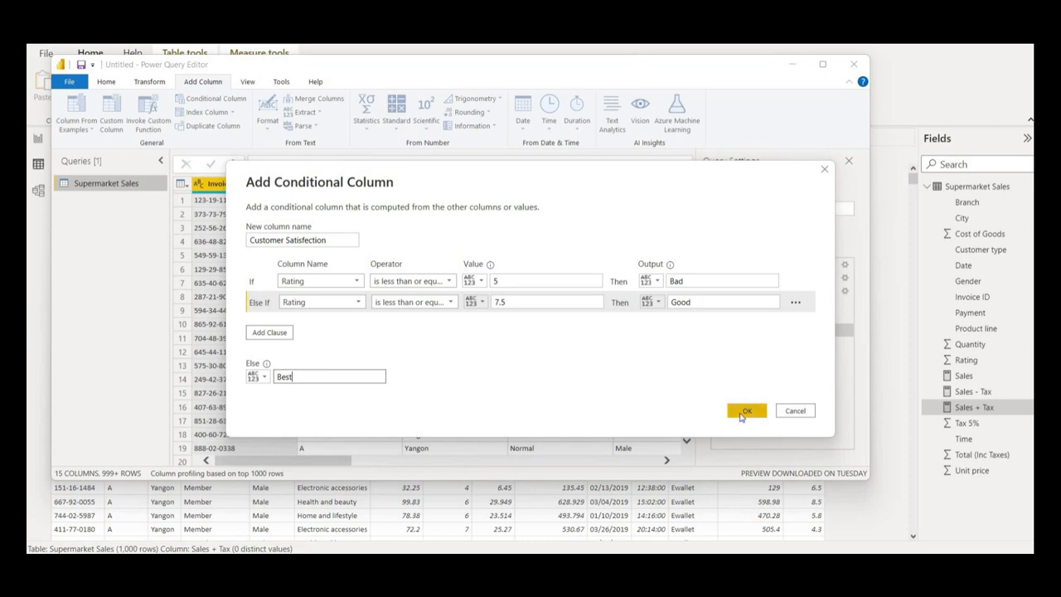
left_click(743, 412)
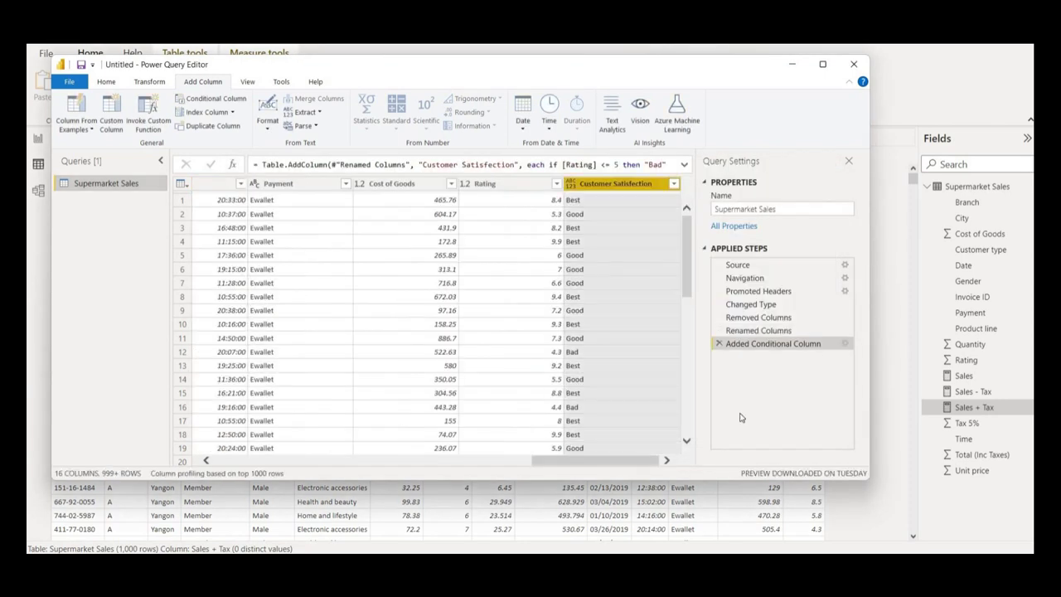
Filter the Customer Satisfaction column with all values kept selected, and close the query editor applying the changes
left_click(674, 185)
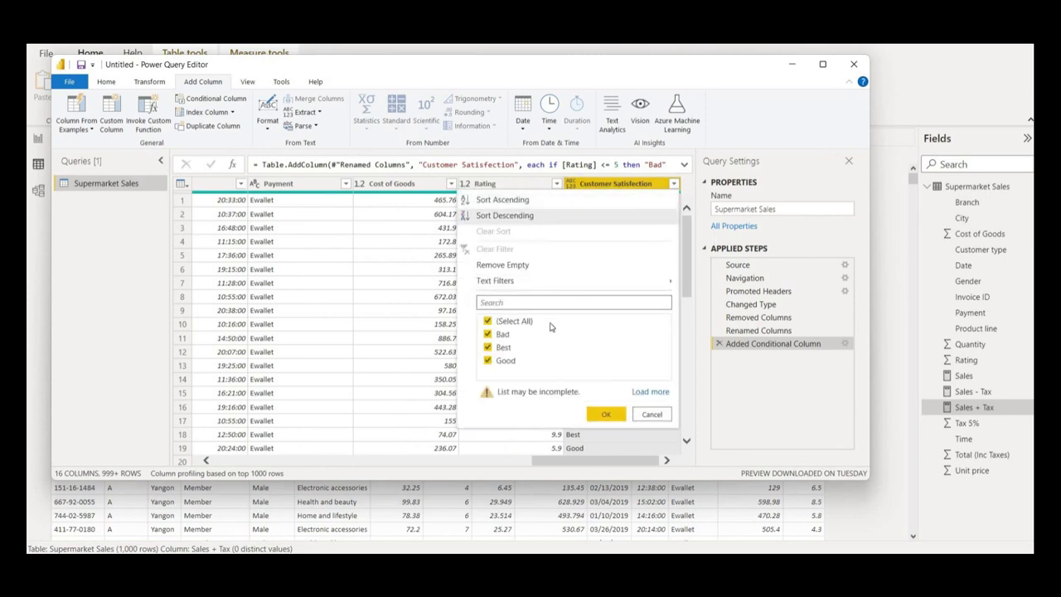
left_click(606, 415)
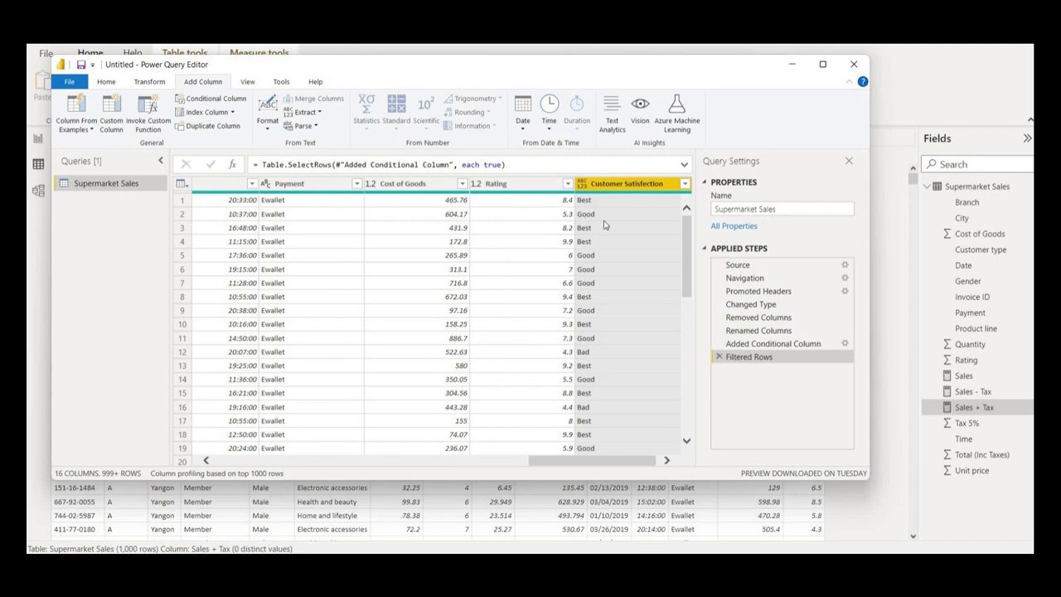
left_click(106, 82)
left_click(69, 106)
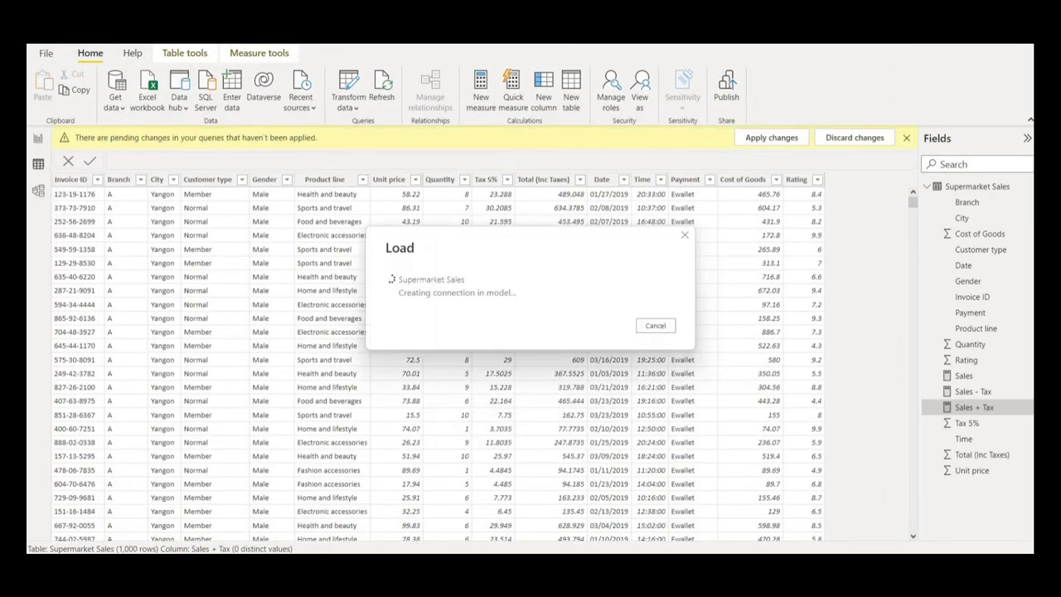
Add a donut chart to the report page with Customer Satisfaction as legend and its count as values, and enlarge it
left_click(38, 141)
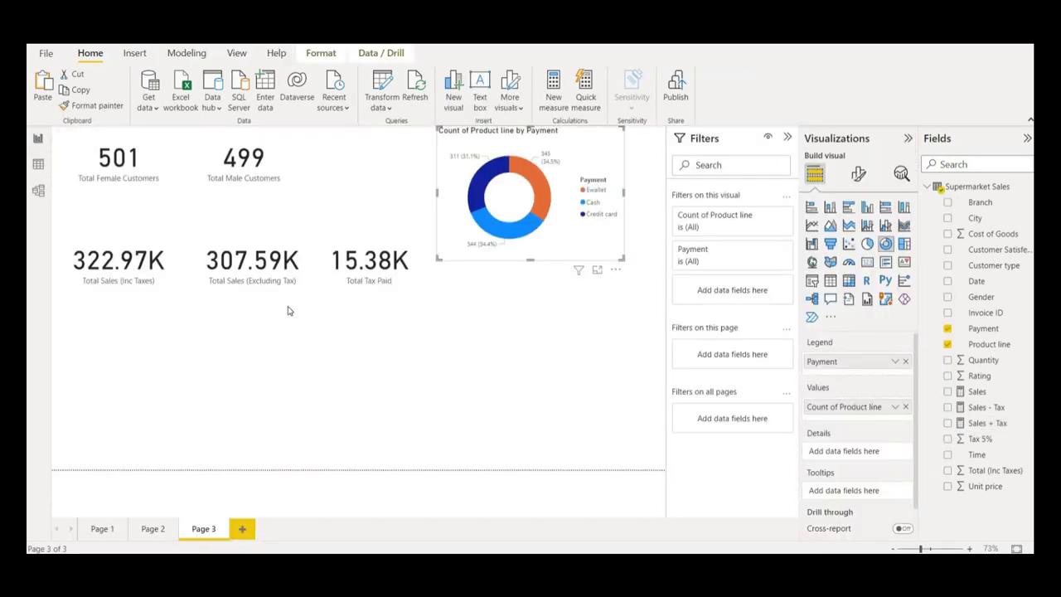
left_click(497, 391)
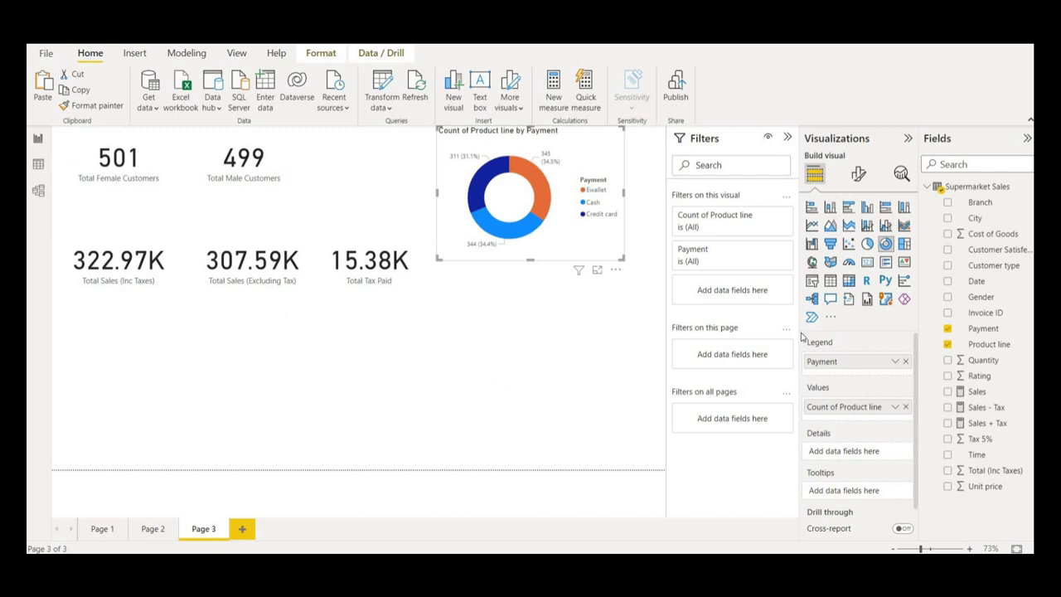
left_click(885, 244)
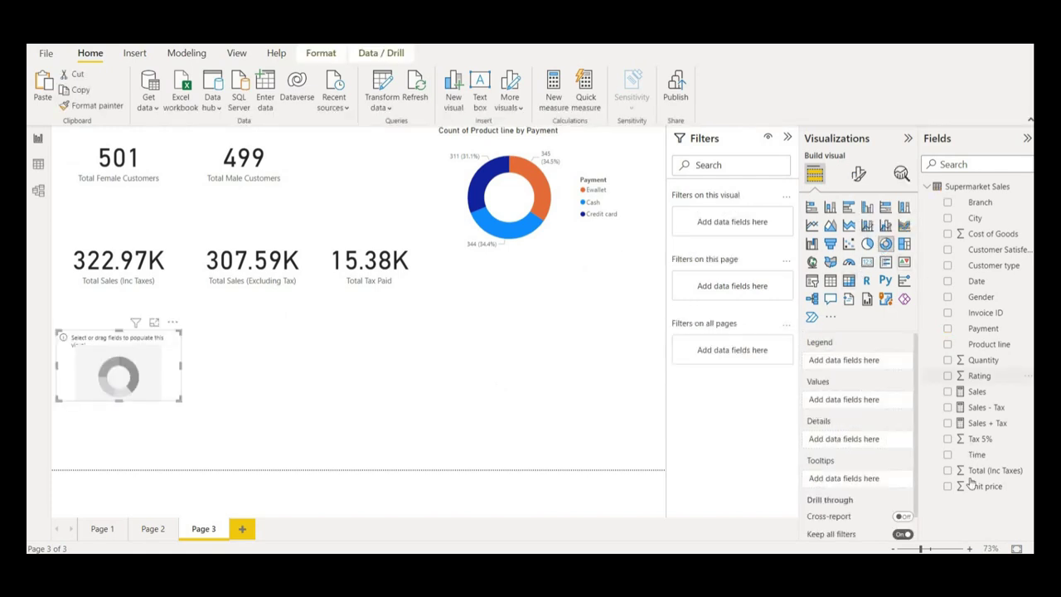
left_click(948, 251)
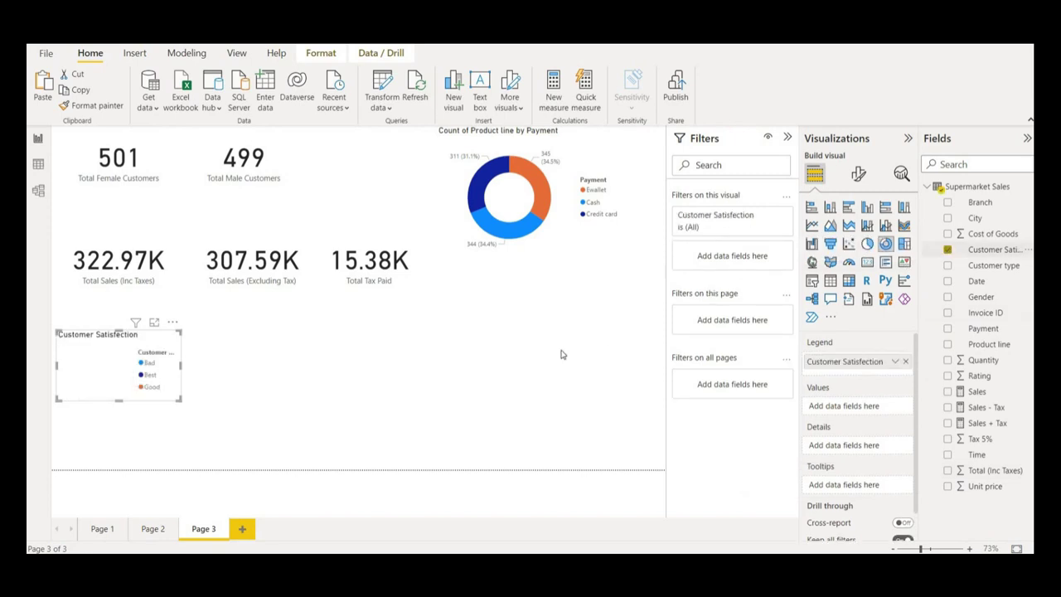
left_click_drag(977, 249, 857, 411)
left_click_drag(856, 406, 856, 406)
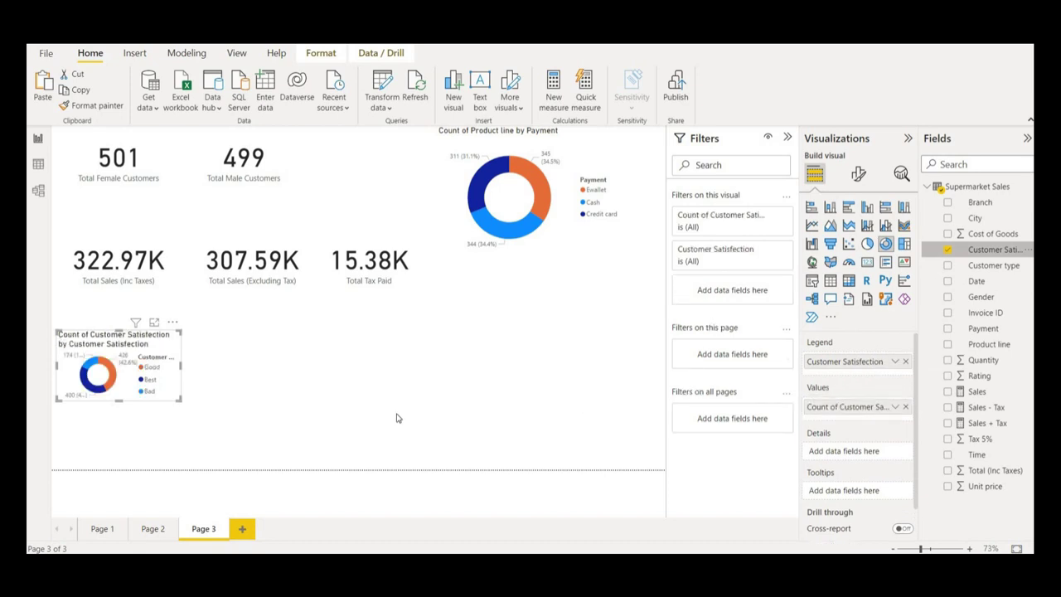
left_click_drag(178, 400, 230, 441)
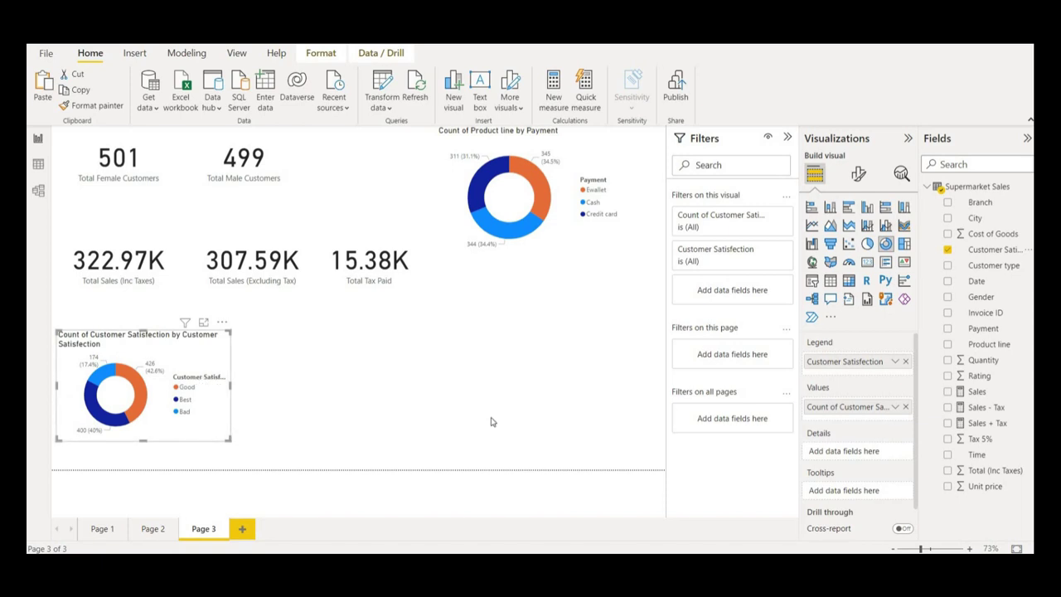
Blank out the legend field's display name on the customer satisfaction donut, and select the payment donut chart
double_click(845, 362)
key("BackSpace")
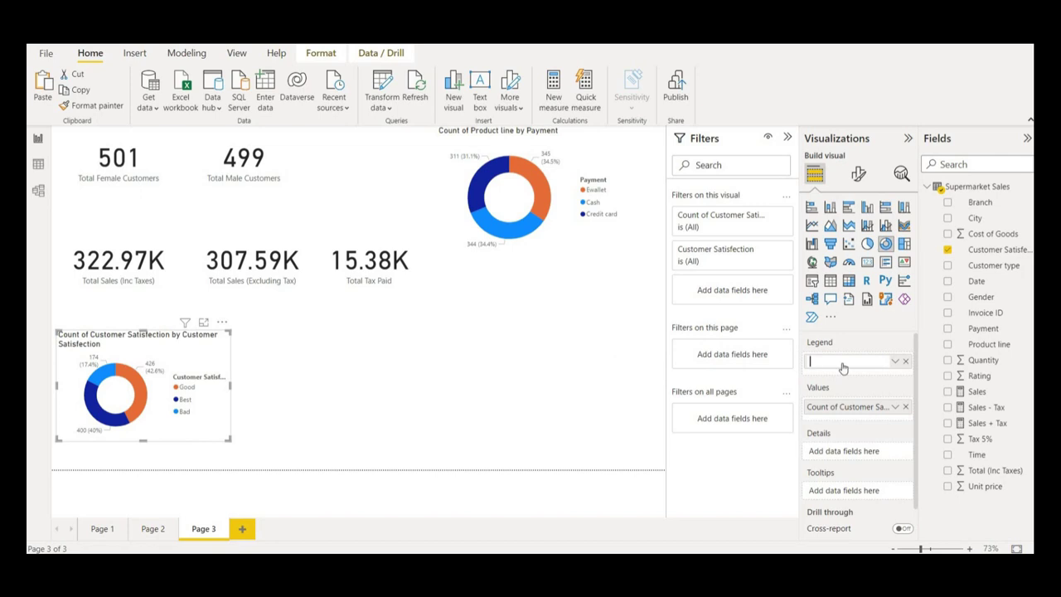
key("Return")
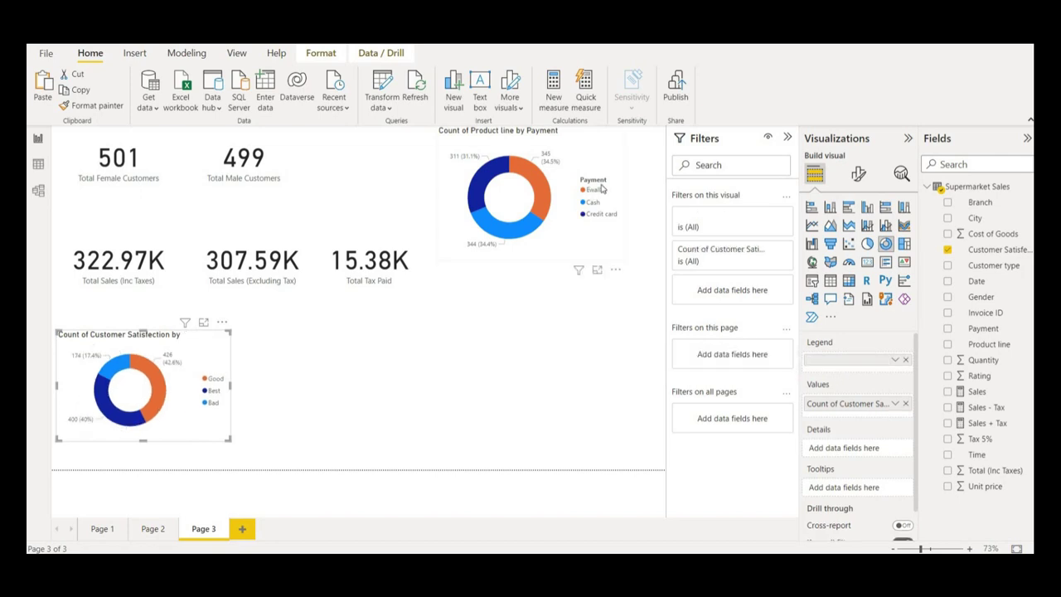
left_click(611, 167)
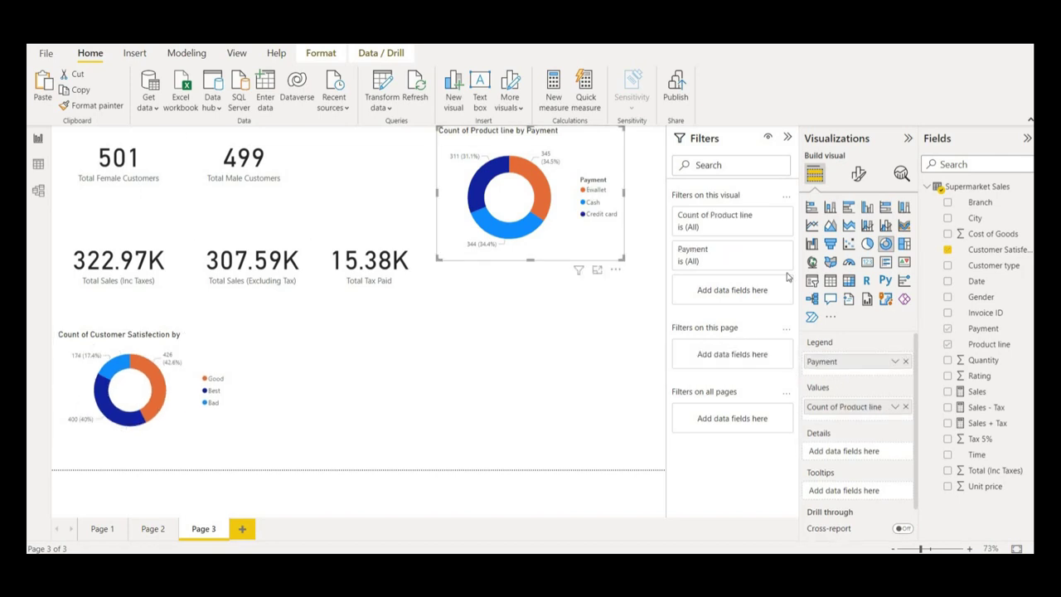
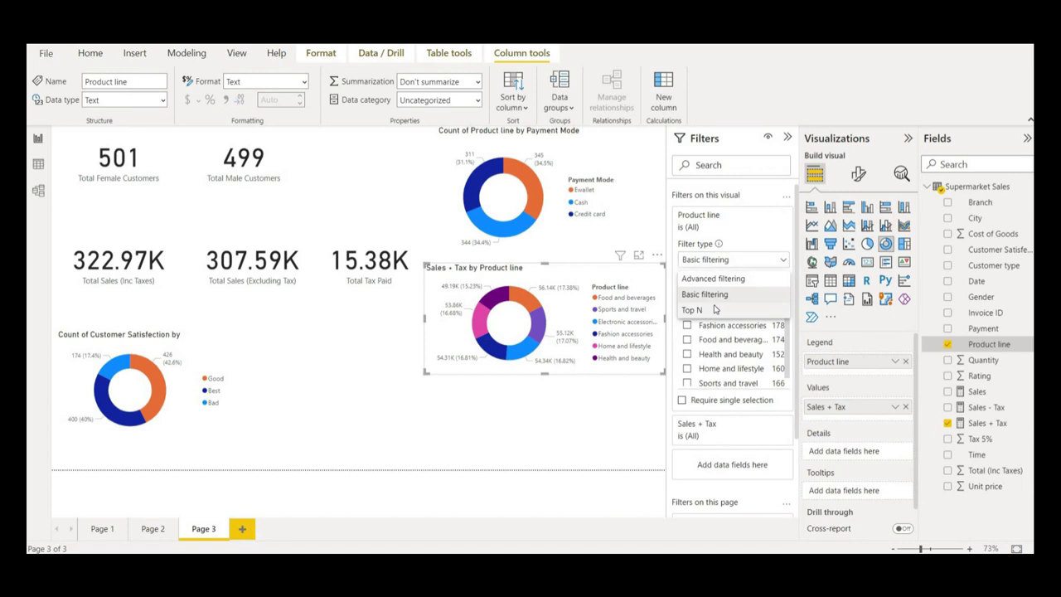
Filter the Sales + Tax donut chart to the top 3 product lines by Sales + Tax
left_click(707, 310)
left_click(743, 292)
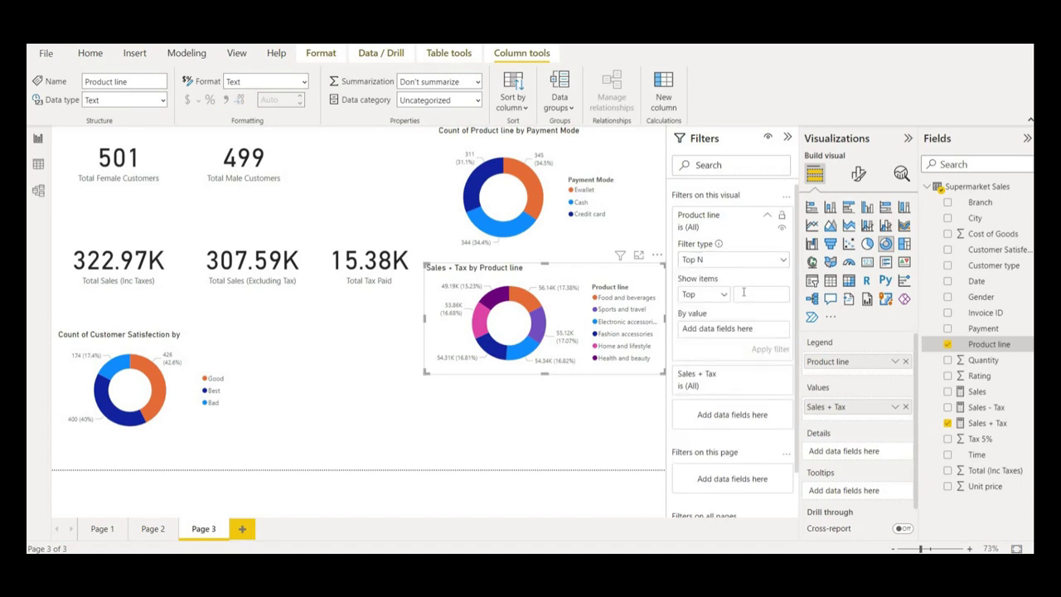
type("3")
left_click_drag(989, 426, 748, 331)
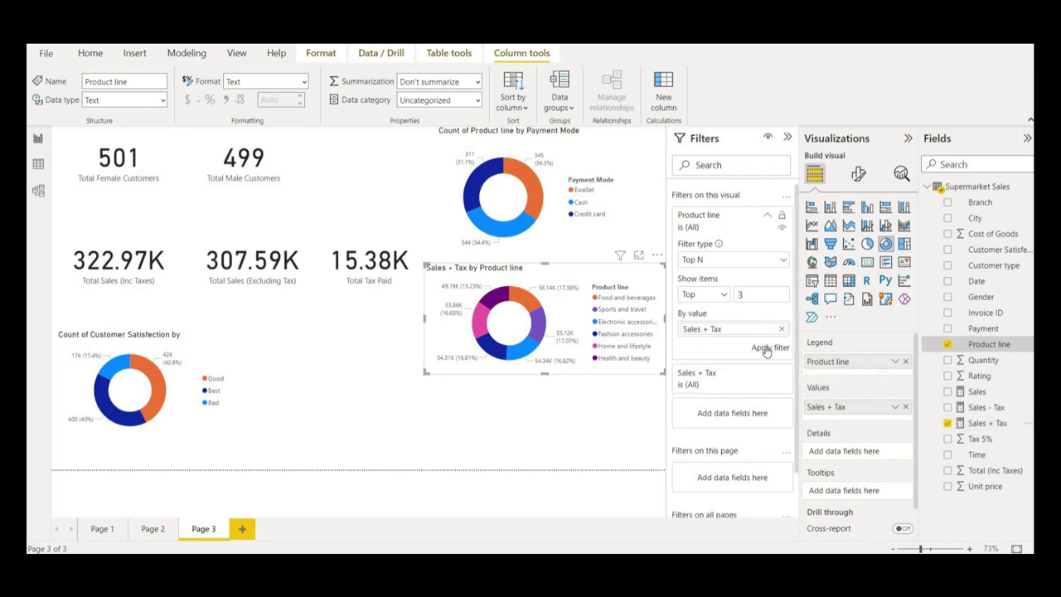
left_click(767, 349)
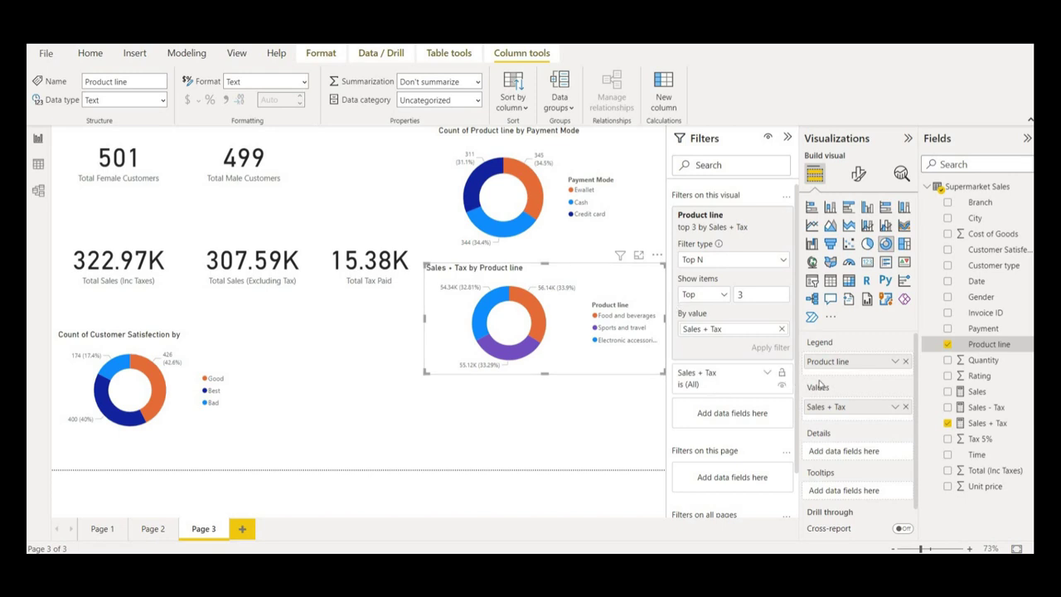
Change the title of the filtered product line donut chart to Top 3 Sales of Products
left_click(858, 173)
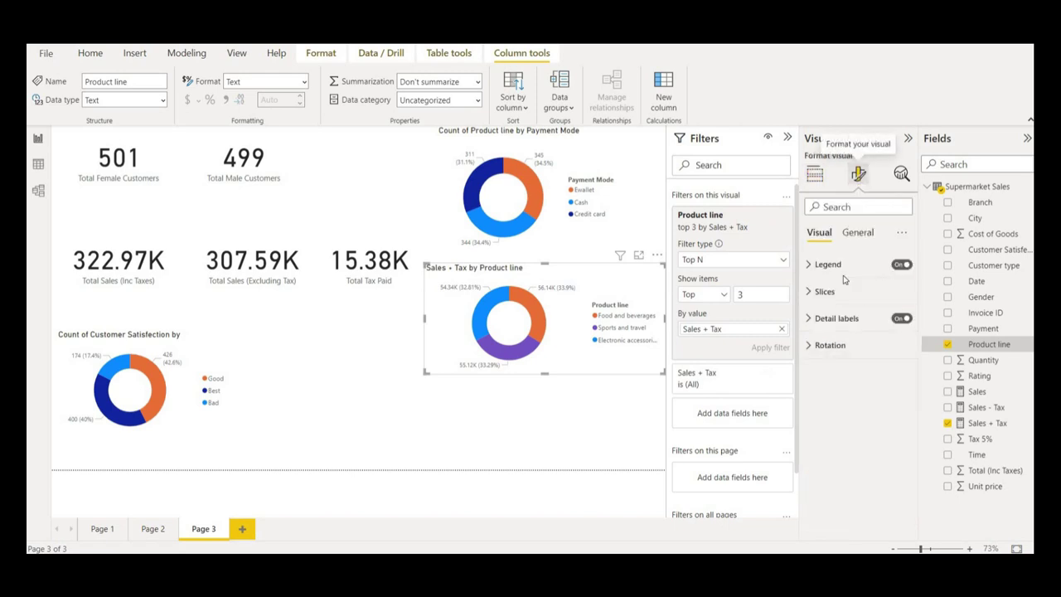
left_click(858, 233)
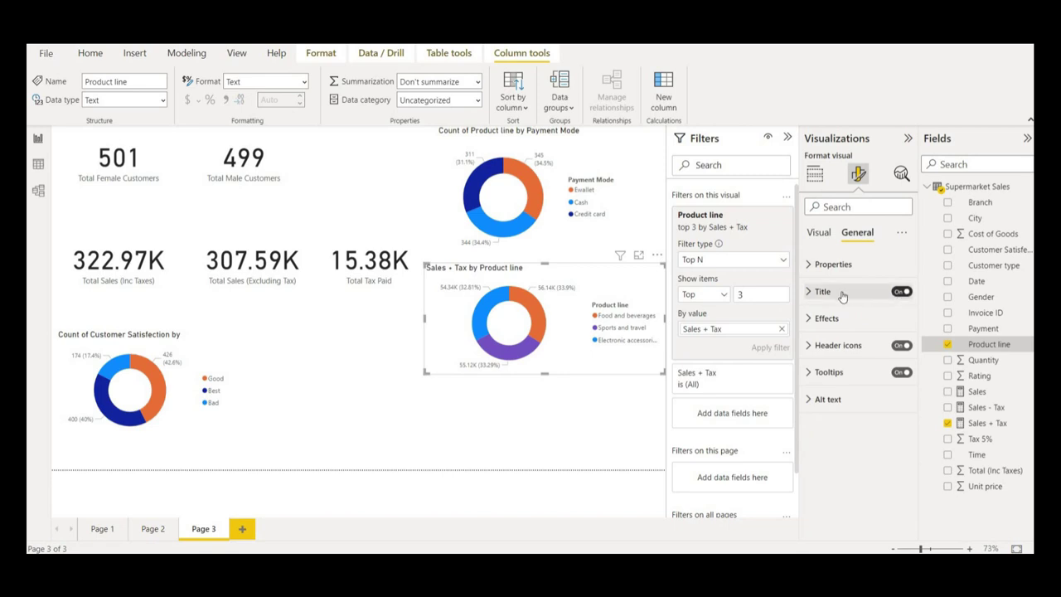
left_click(842, 295)
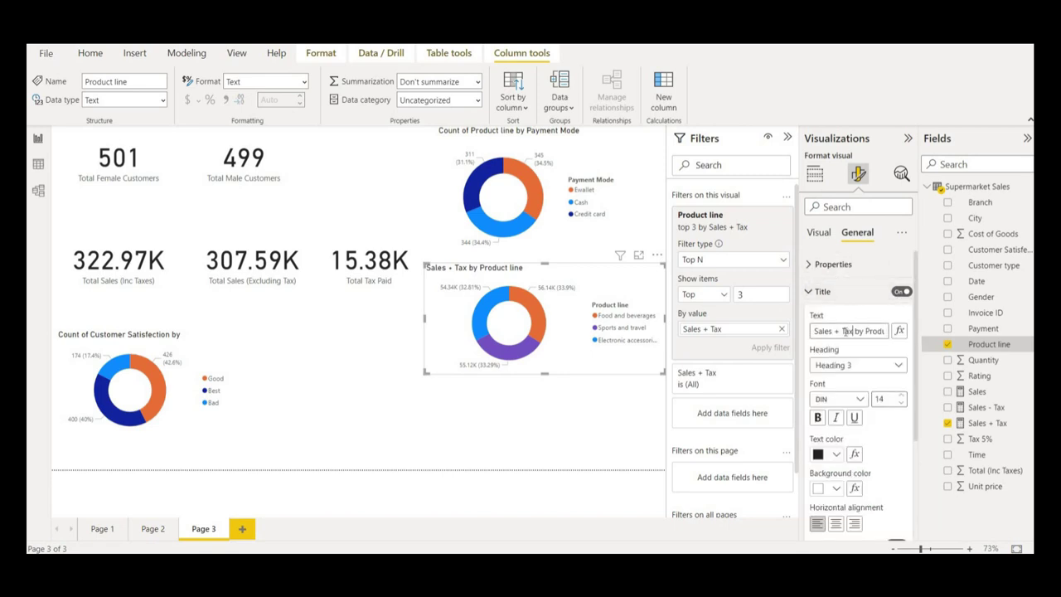
key("ctrl+a")
type("Top 3 Sales by Products")
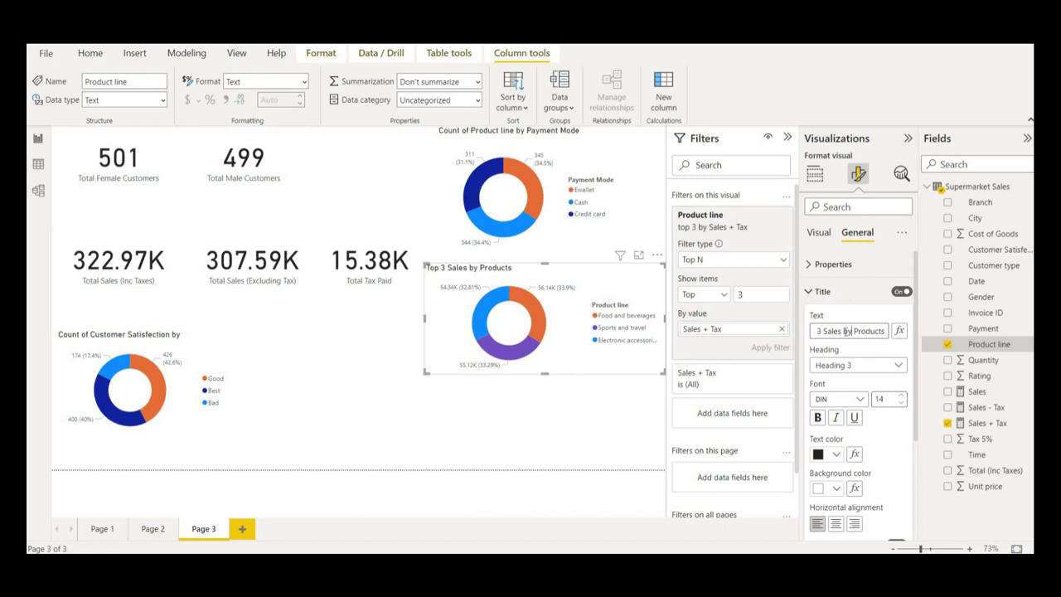
double_click(846, 331)
type("of")
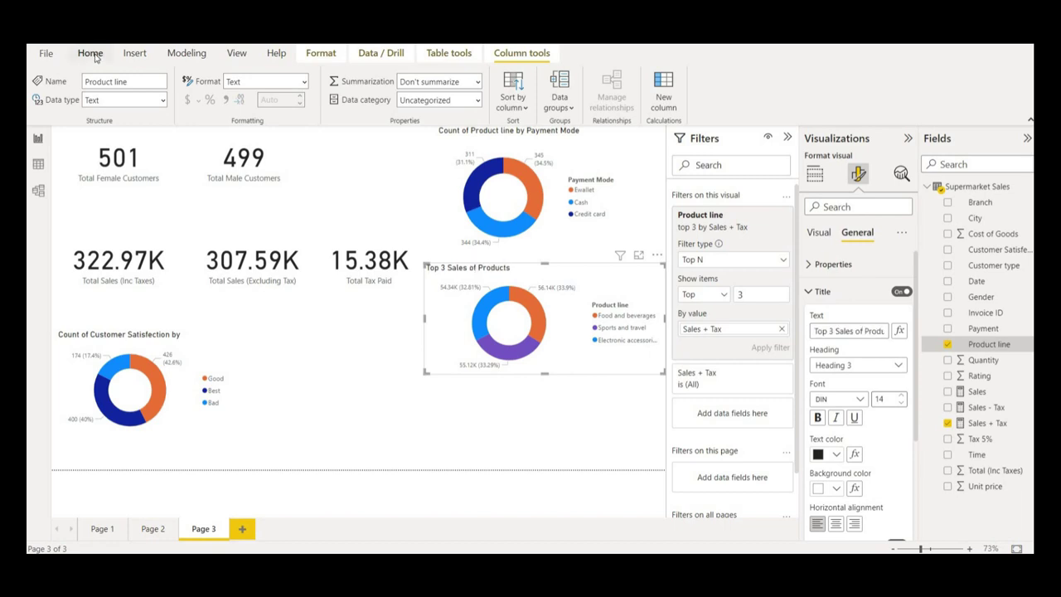
Duplicate the Top 3 Sales of Products donut chart and place the copy directly below the original
left_click(91, 53)
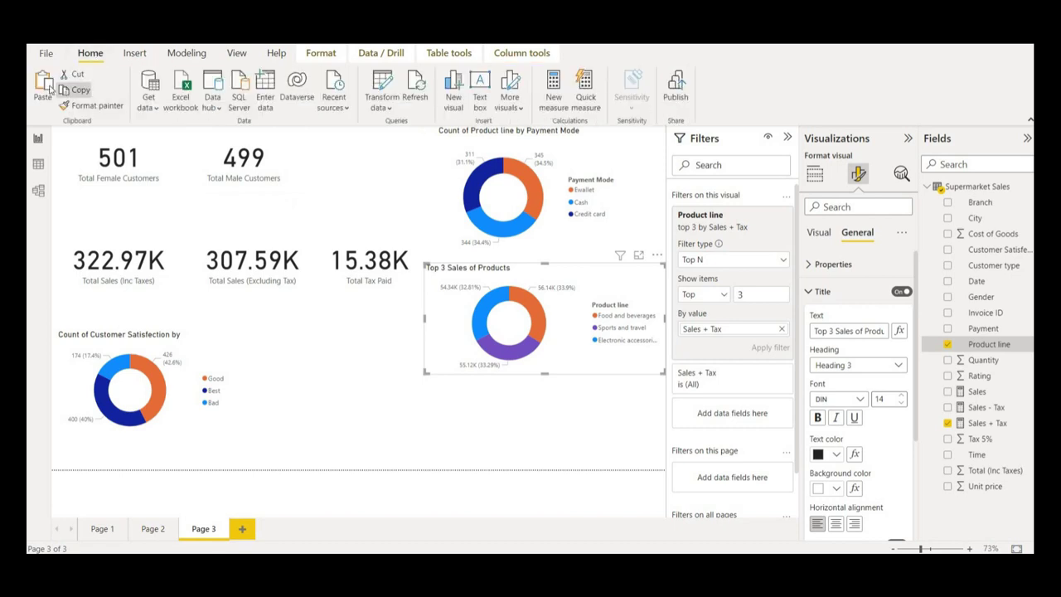
left_click(481, 327)
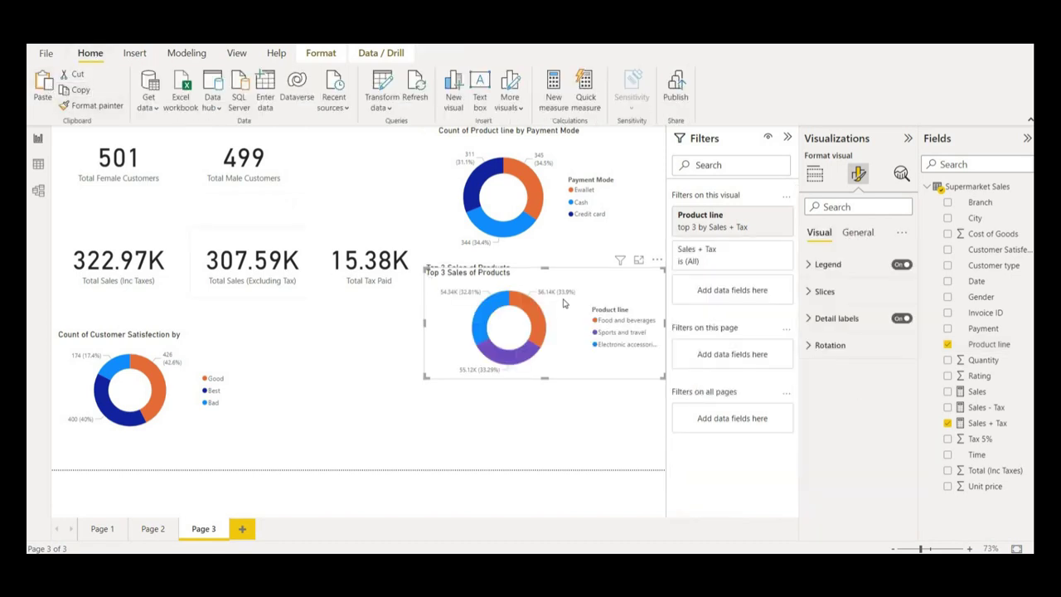
key("ctrl+v")
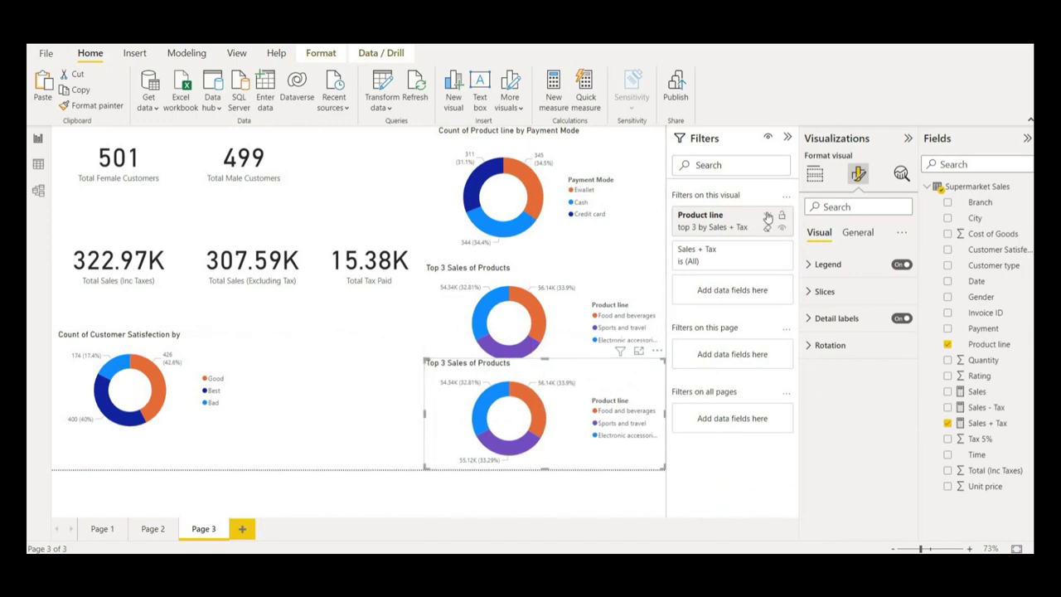
Switch the copied product donut's filter to the bottom 3 product lines by Sales + Tax, and lower its upper edge off the chart above
left_click(767, 216)
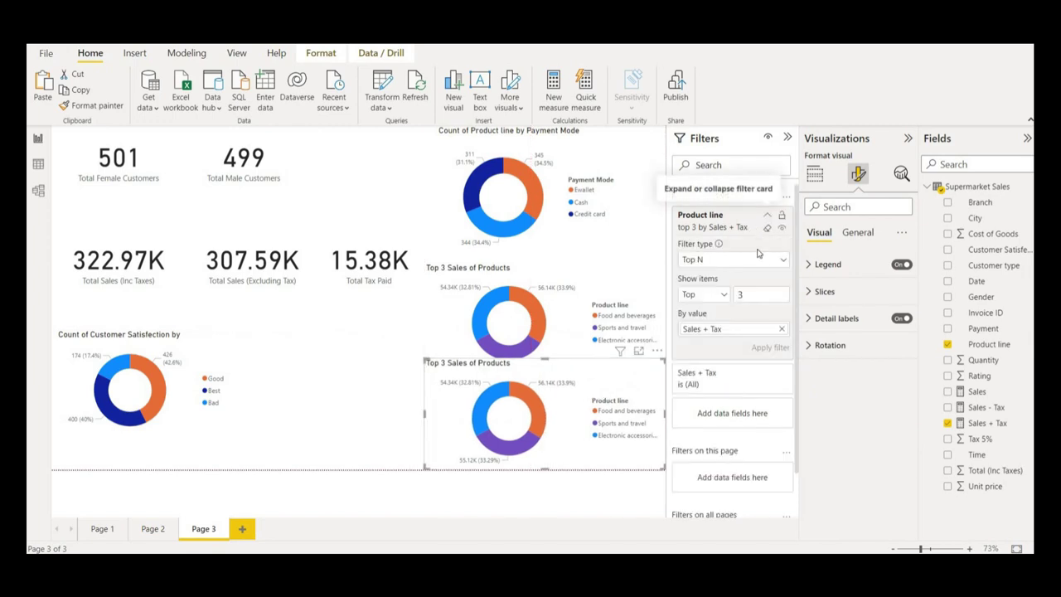
left_click(722, 296)
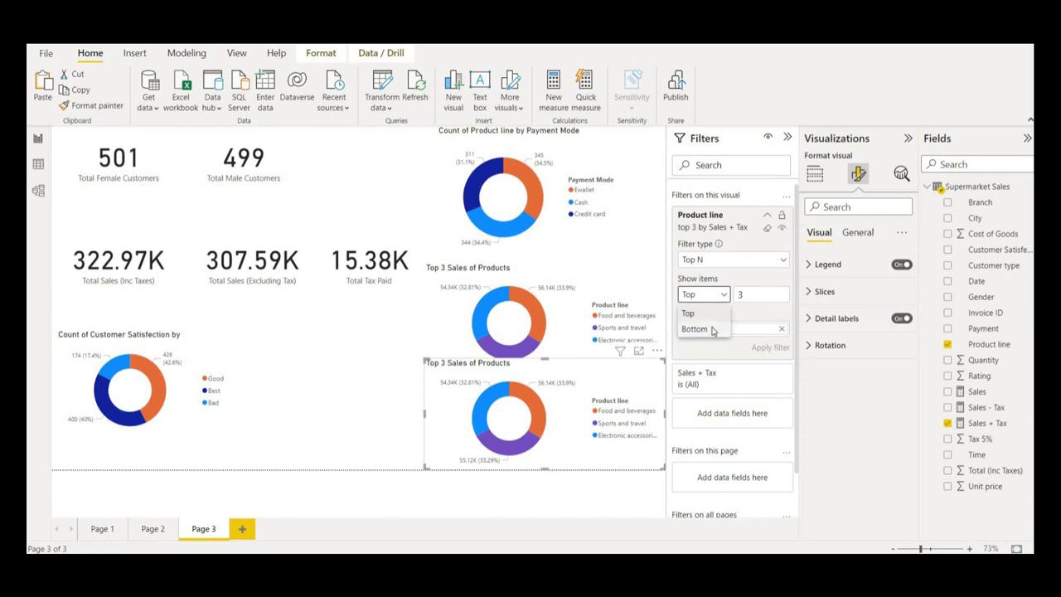
left_click(713, 330)
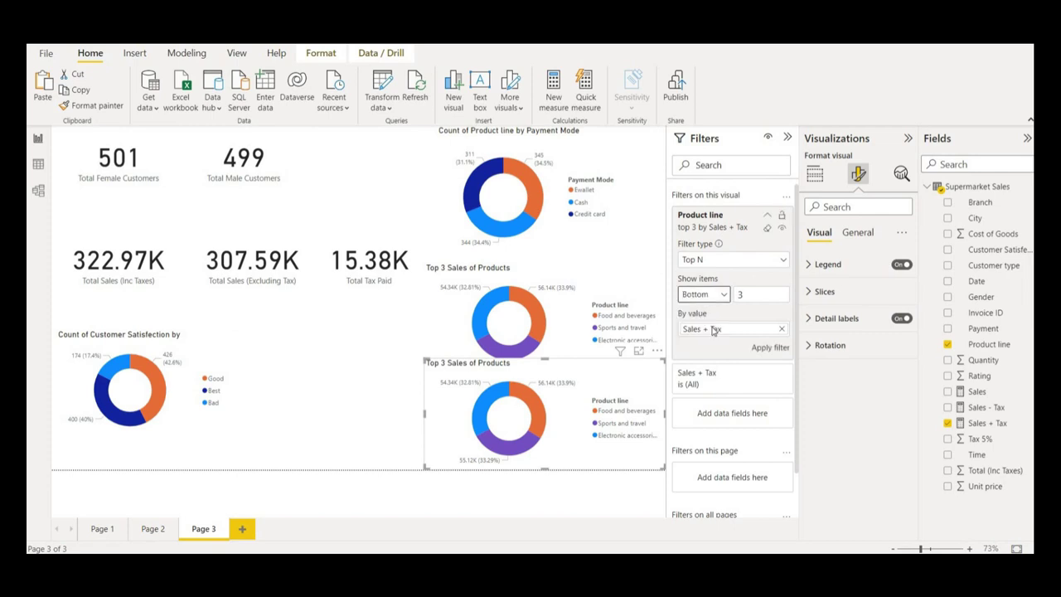
left_click(768, 350)
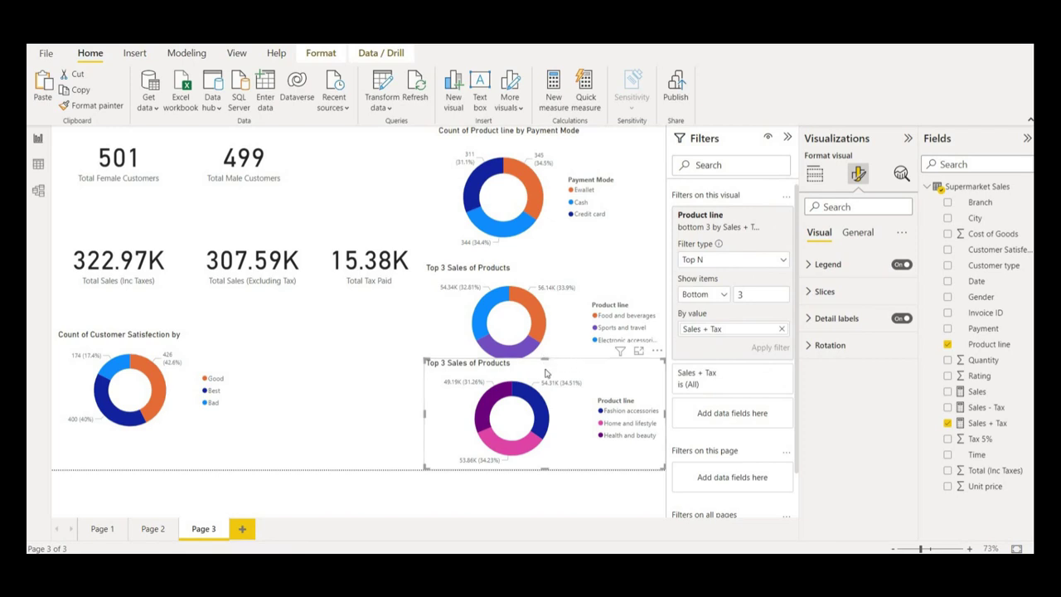
left_click_drag(545, 359, 545, 371)
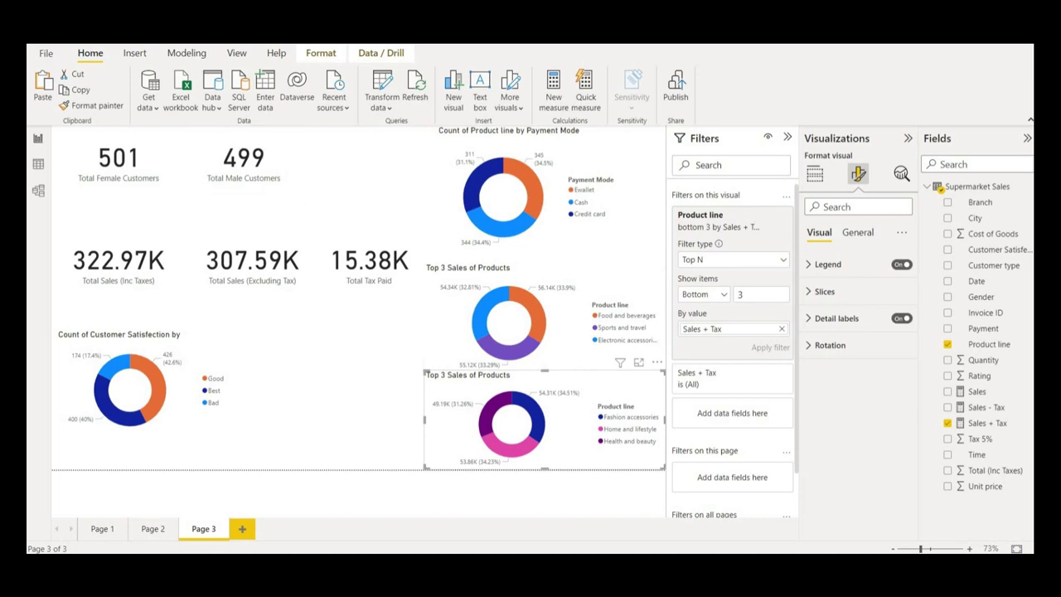
Add a donut chart with Gender as legend and Count of Gender as values, and enlarge it beside the customer satisfaction donut
left_click(331, 348)
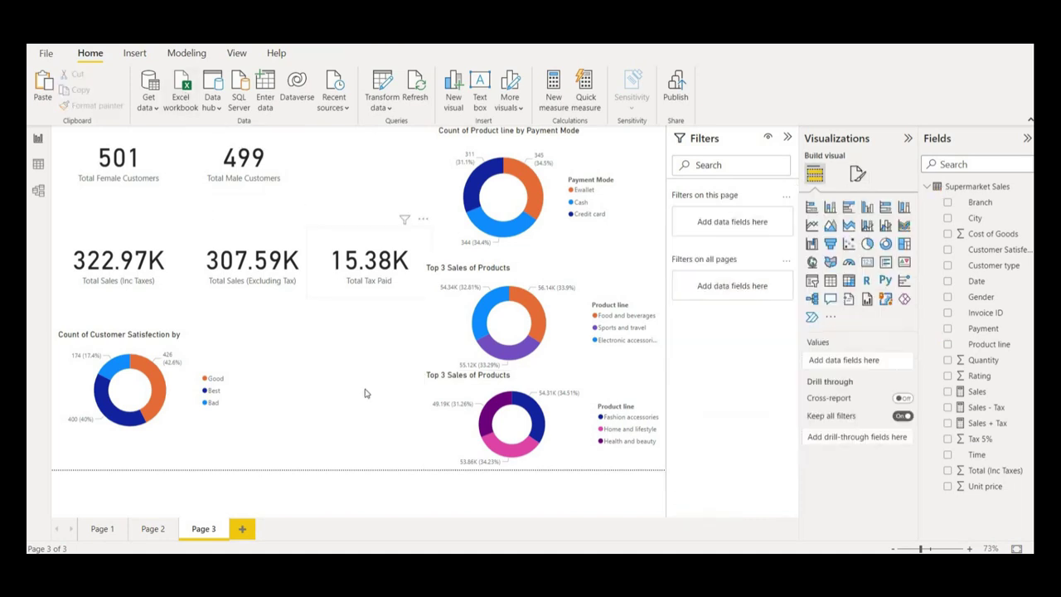
left_click(885, 243)
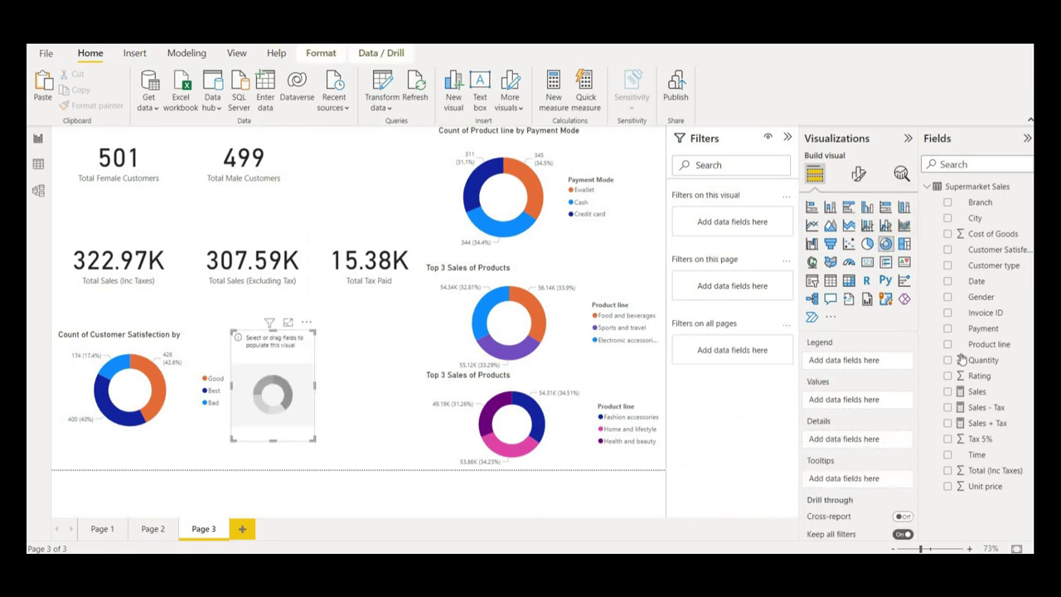
left_click(947, 297)
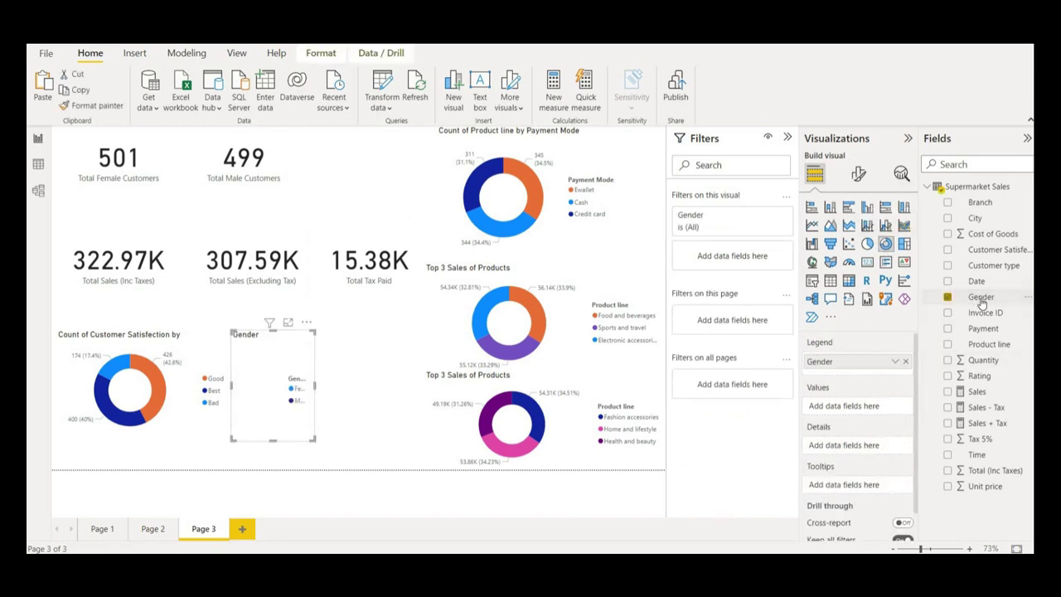
left_click_drag(907, 358, 862, 406)
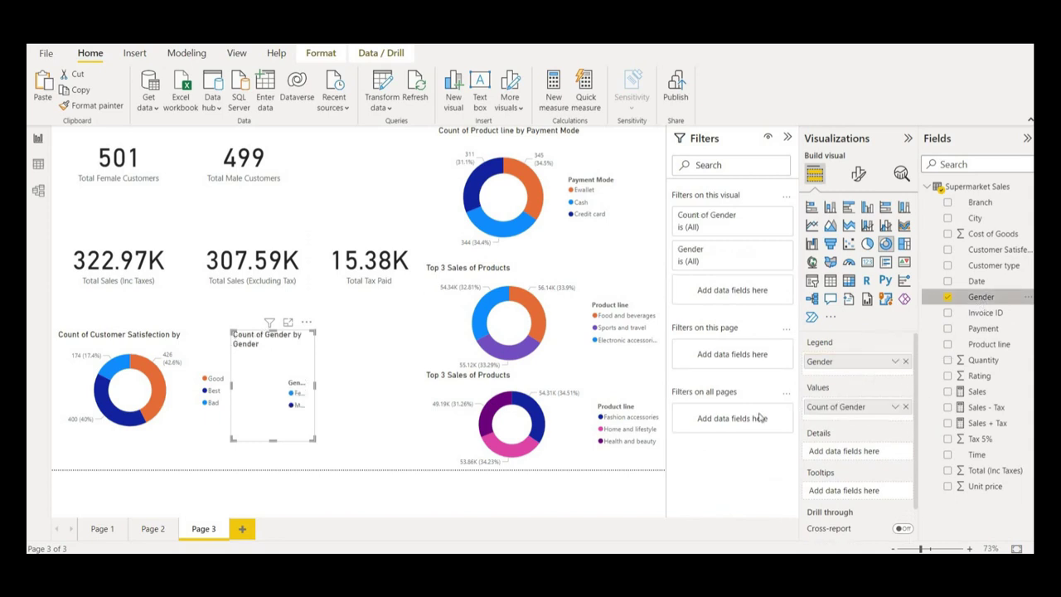
left_click_drag(311, 439, 401, 456)
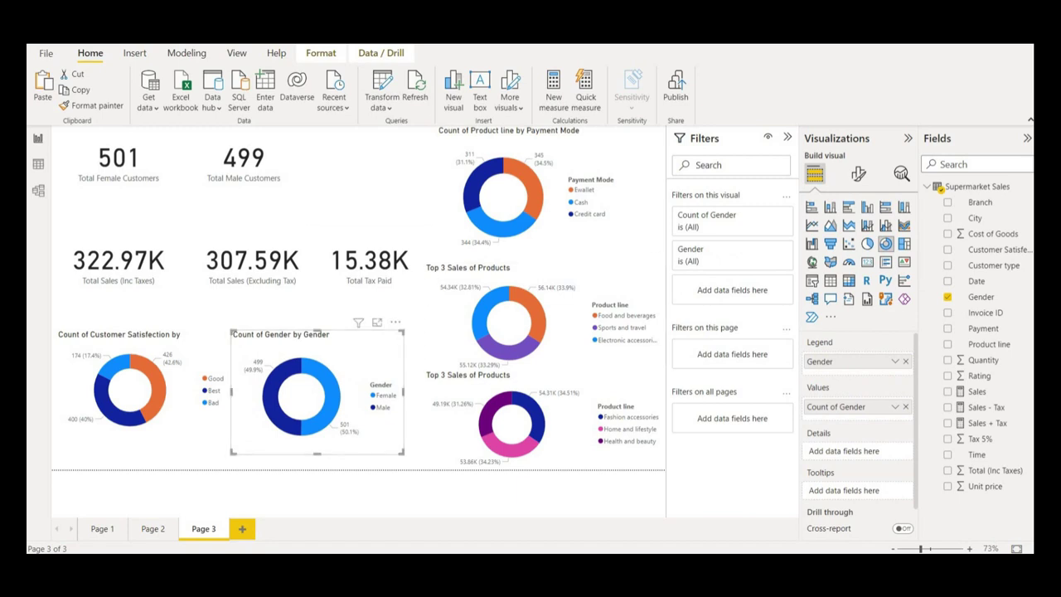
left_click(336, 233)
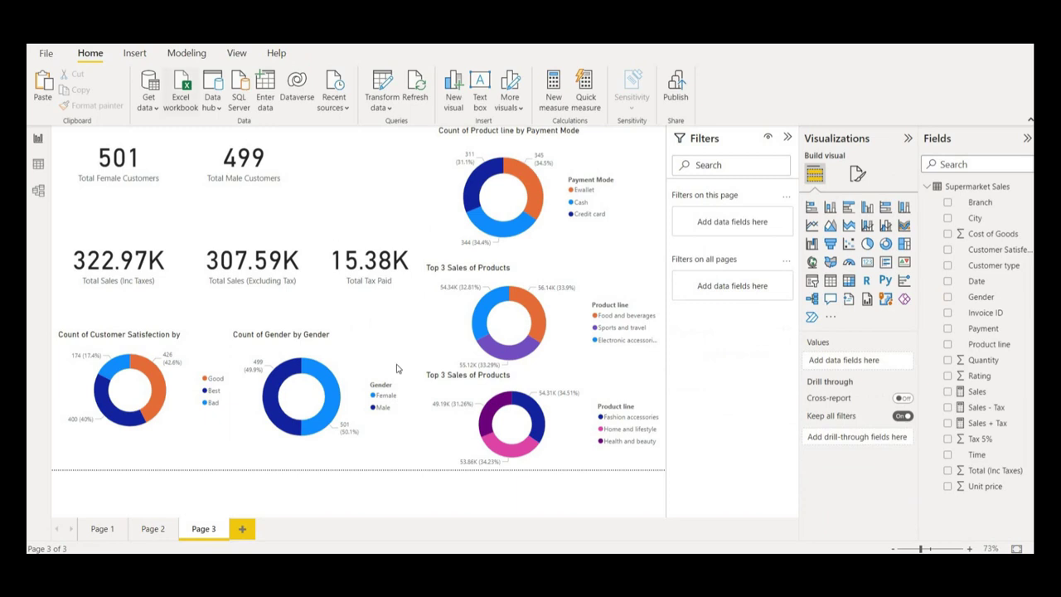
Shorten the gender donut chart's title to Count of Gender
left_click(351, 355)
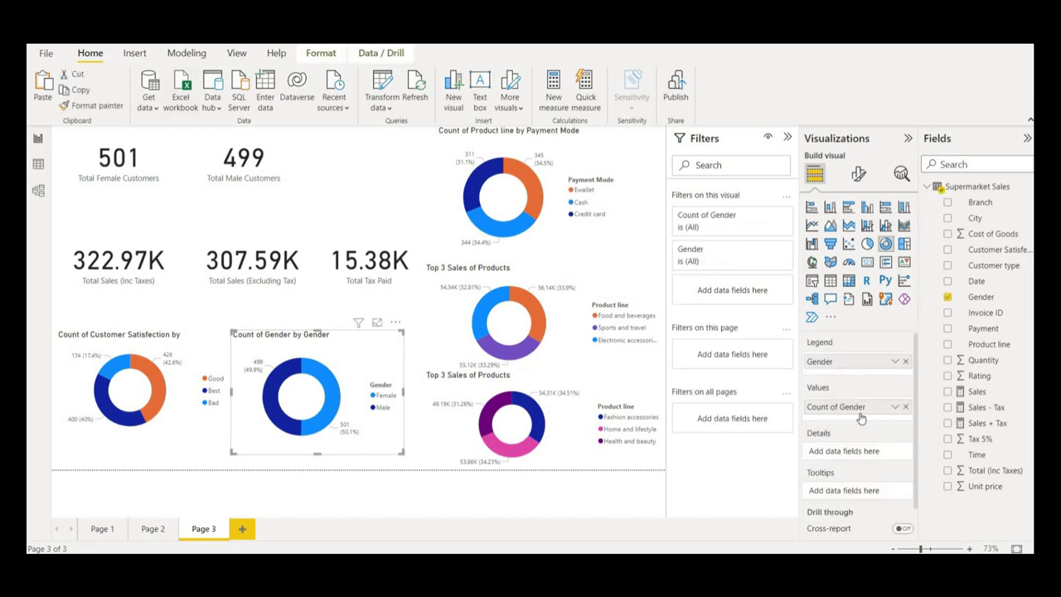
left_click(859, 173)
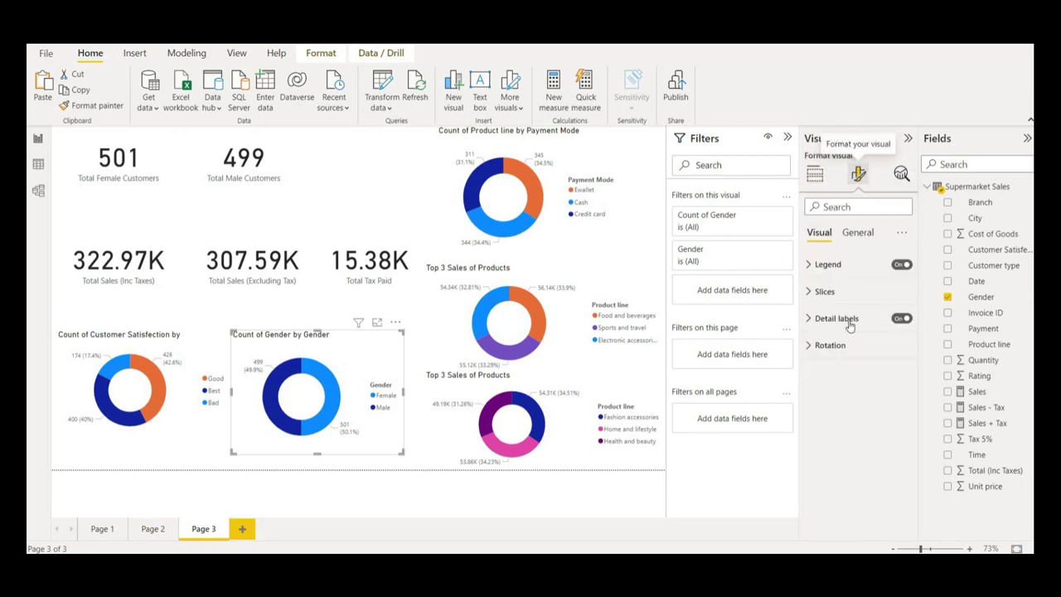
left_click(857, 233)
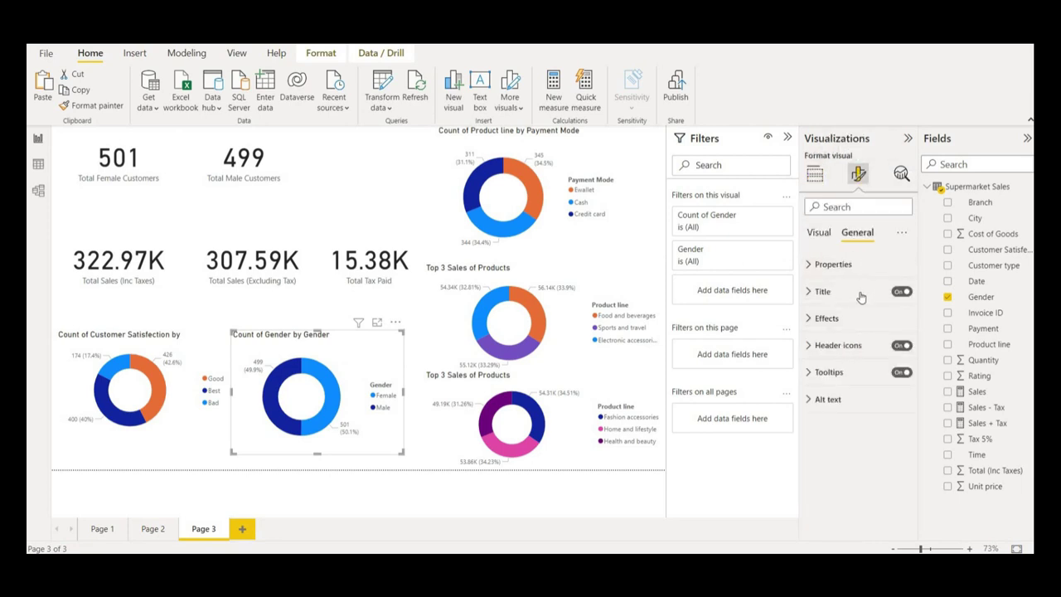
left_click(854, 291)
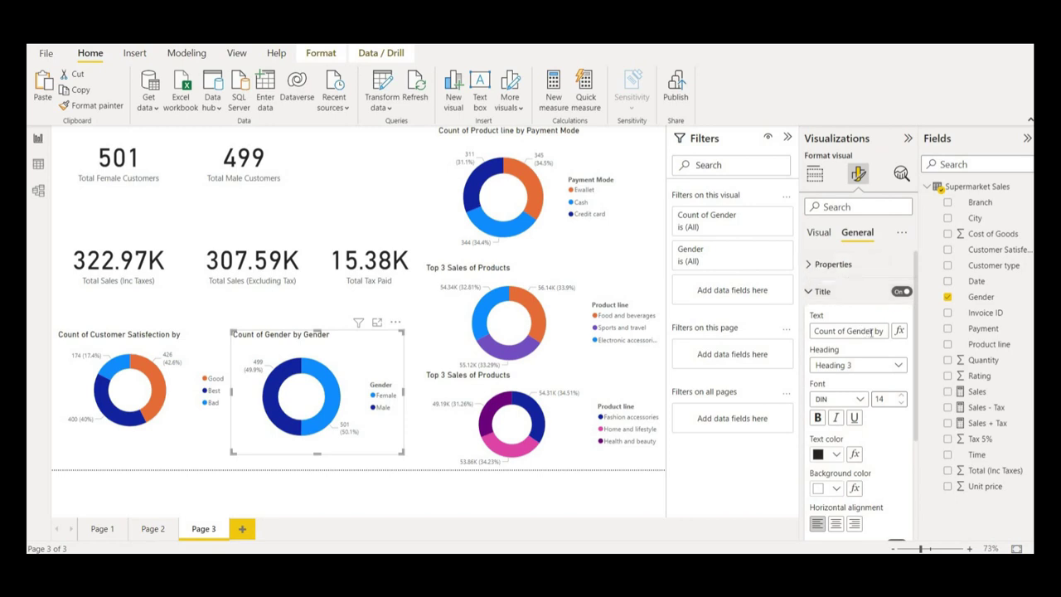
left_click_drag(872, 331, 949, 336)
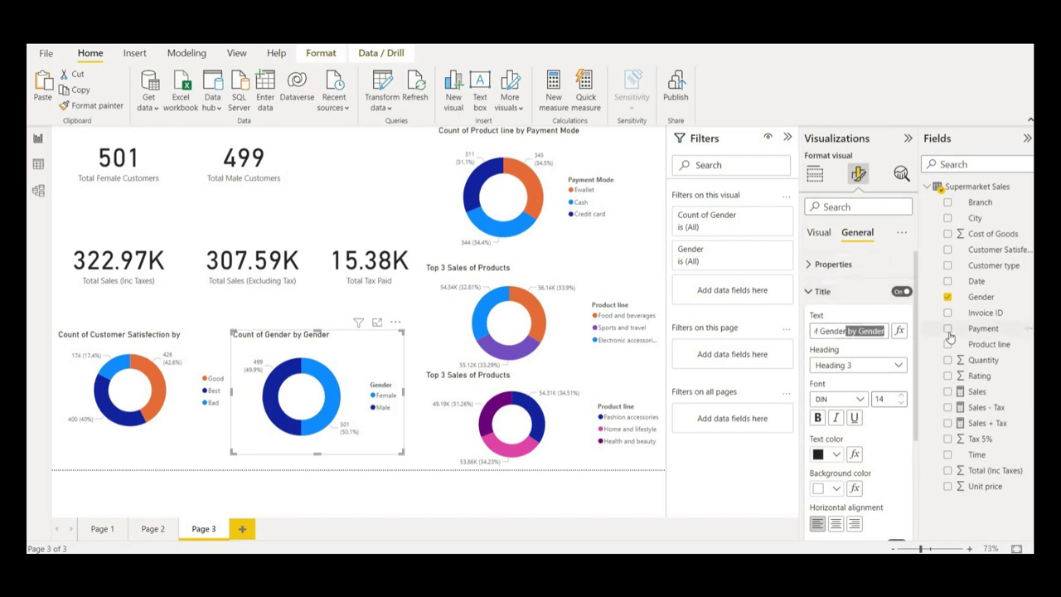
key("BackSpace")
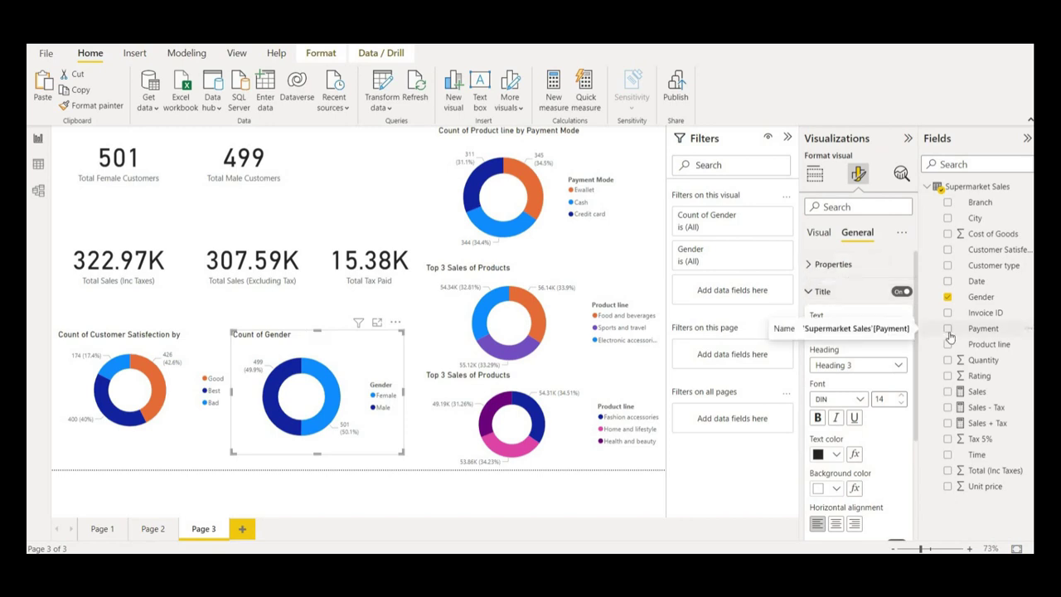
left_click(871, 295)
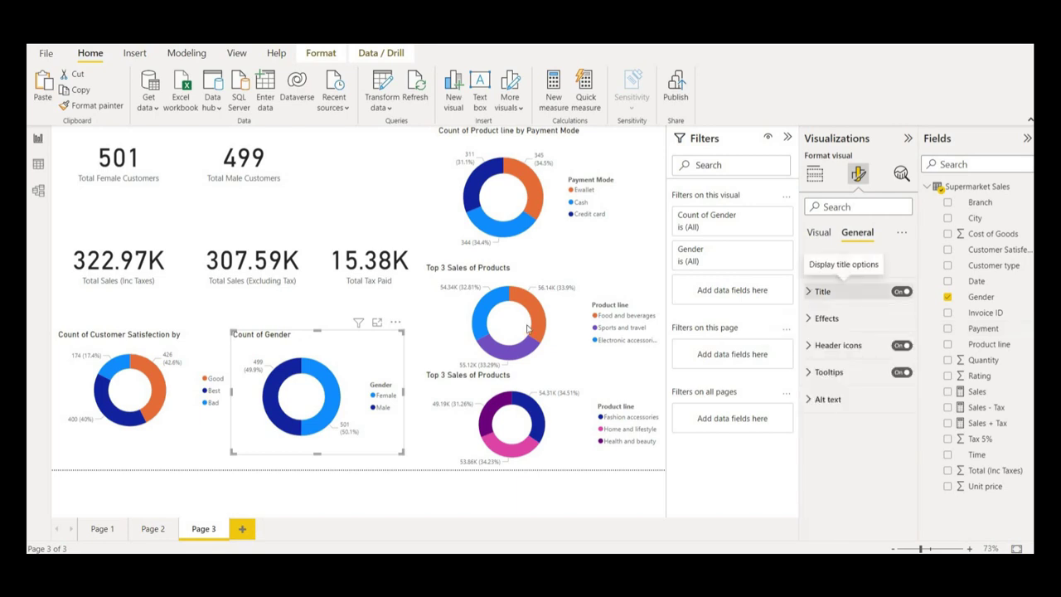
left_click(350, 178)
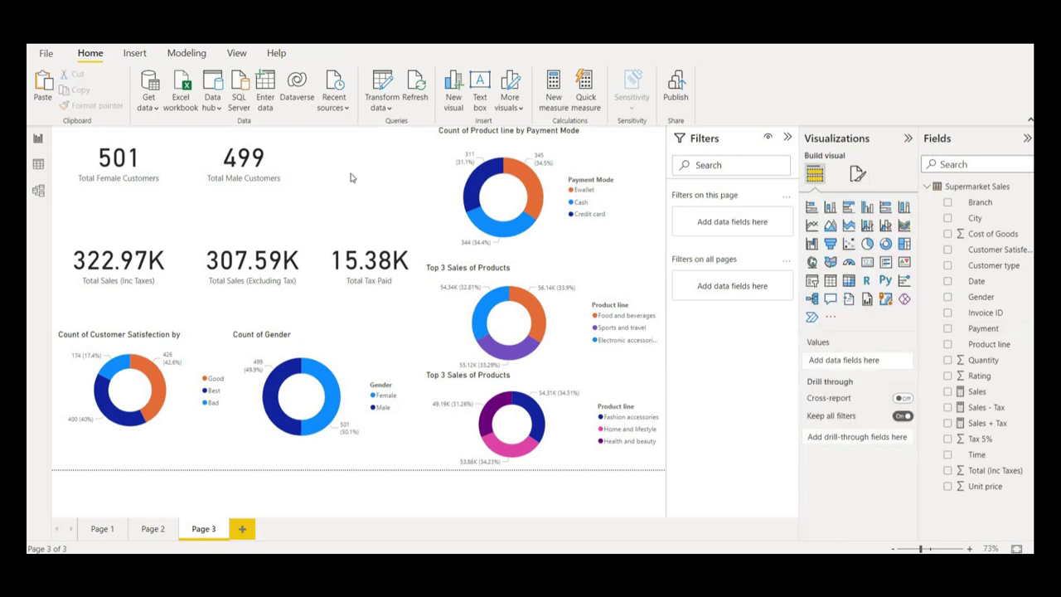
Fit the gender donut between the male customers card and the payment donut, and move the customer satisfaction donut beside the lowest product donut
left_click_drag(332, 349, 383, 138)
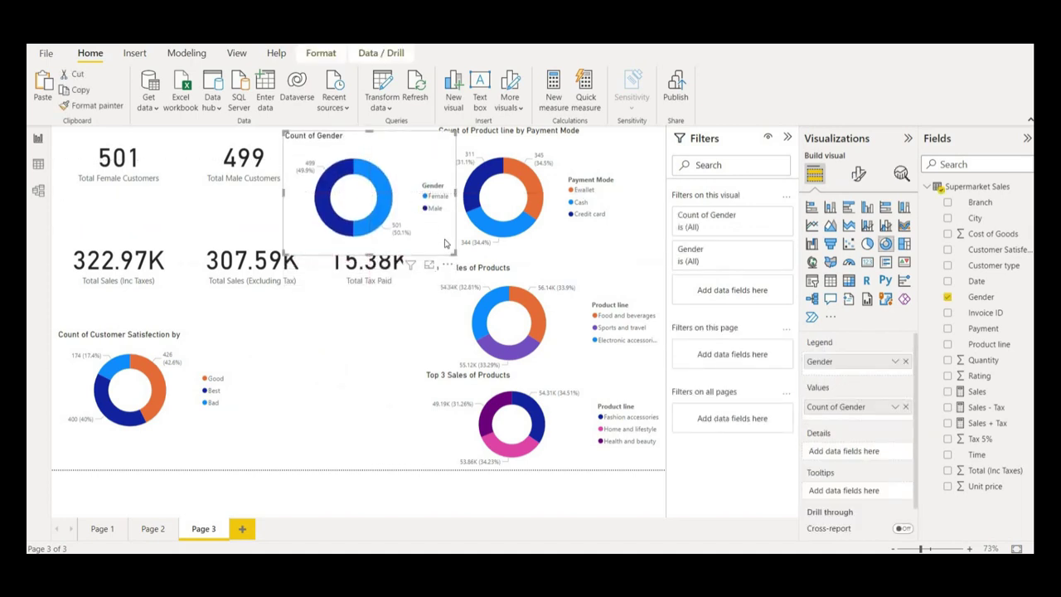
left_click_drag(453, 251, 431, 239)
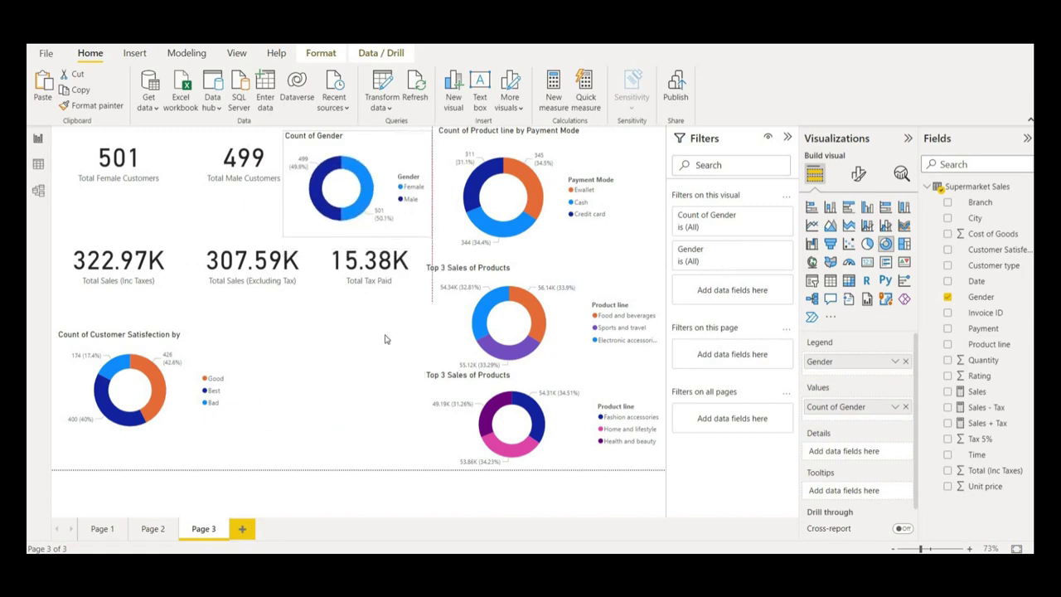
left_click(348, 407)
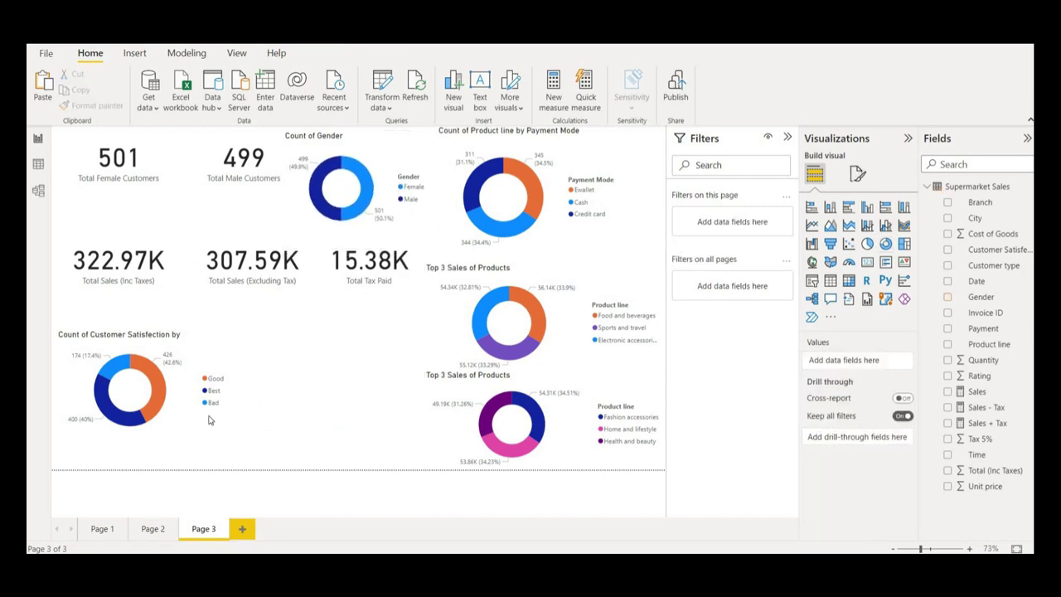
left_click_drag(209, 420, 399, 464)
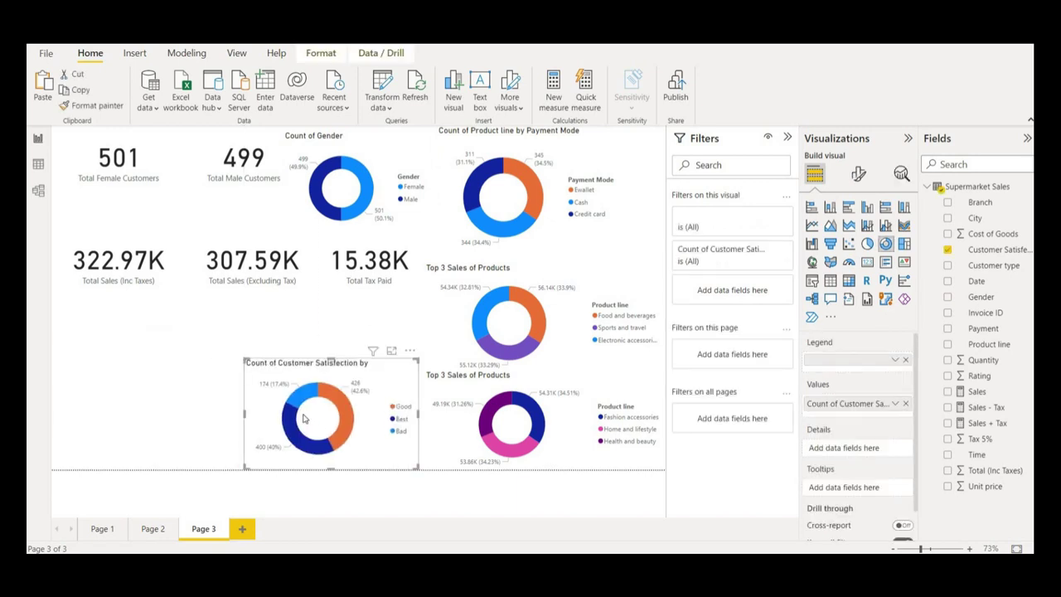
Add a ribbon chart with Product line on the X-axis and Sum of Total (Inc Taxes) on the Y-axis
left_click(659, 241)
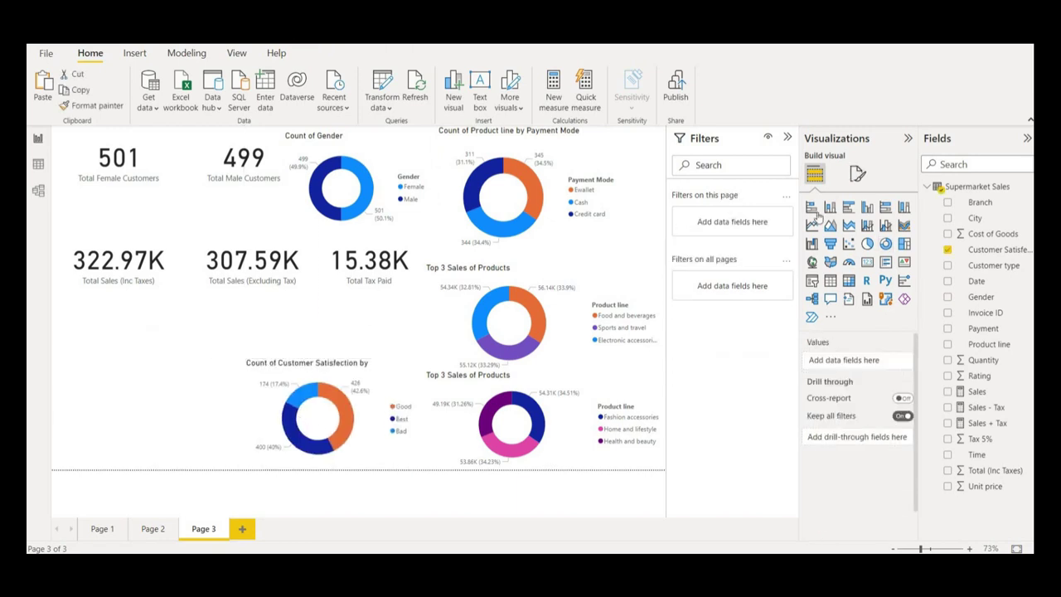
left_click(903, 226)
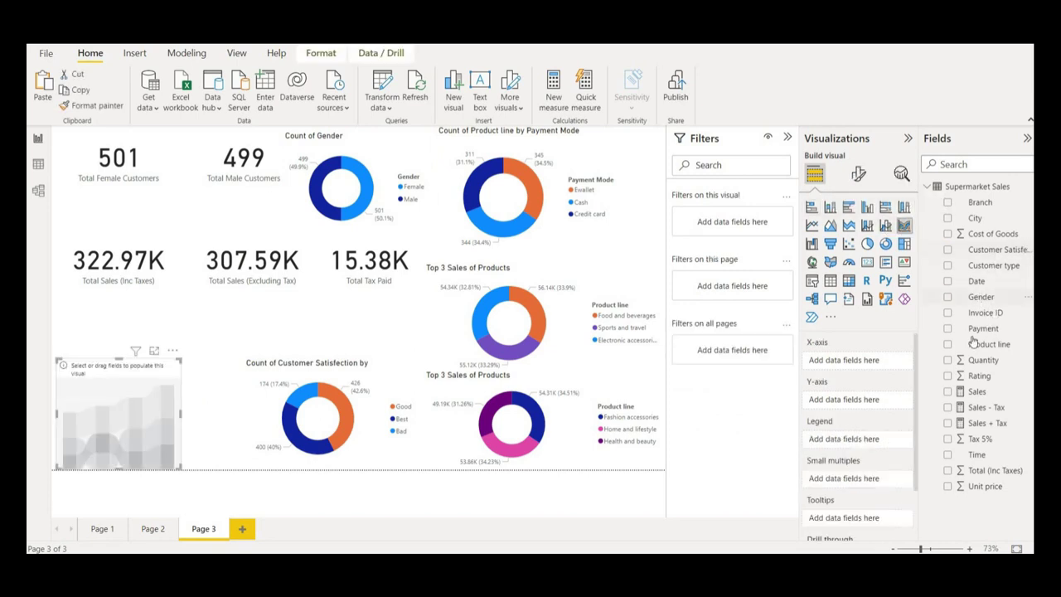
left_click(947, 344)
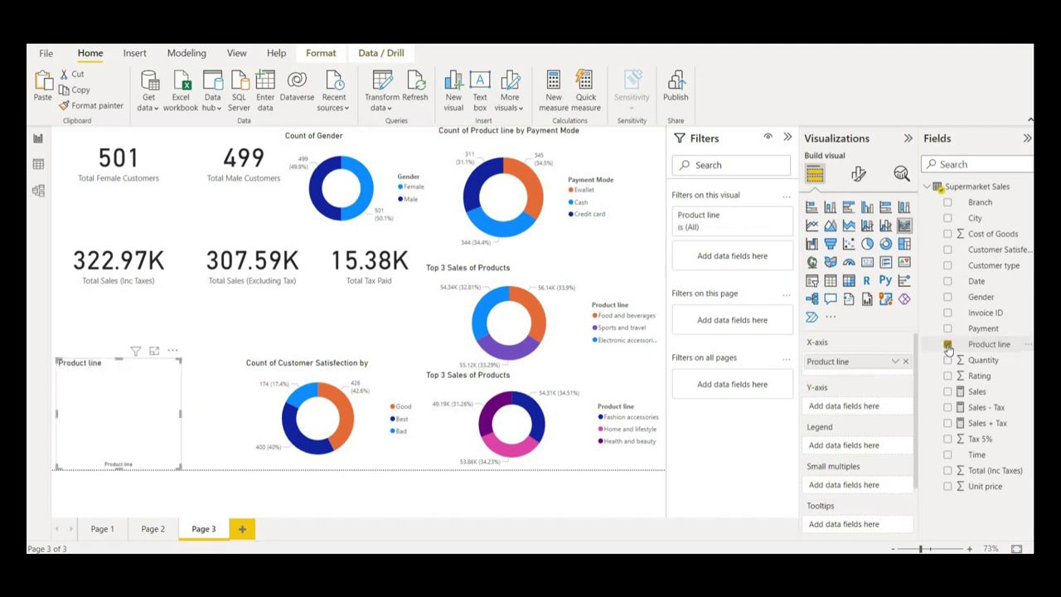
left_click(947, 470)
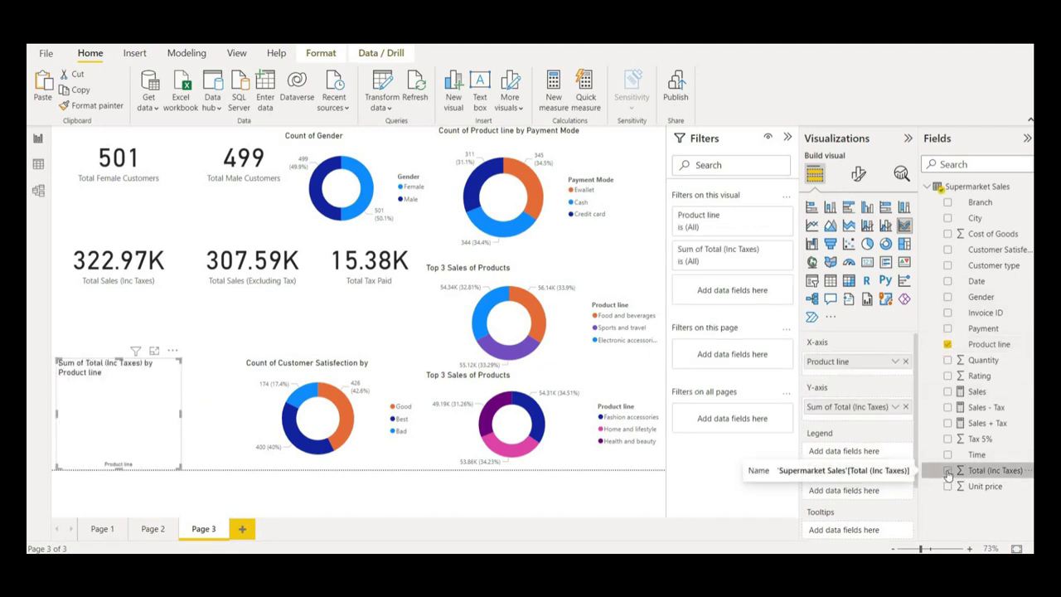
Split the ribbon chart by Gender, and arrange it, widened, beside the Total Sales (Excluding Tax) card
left_click(948, 297)
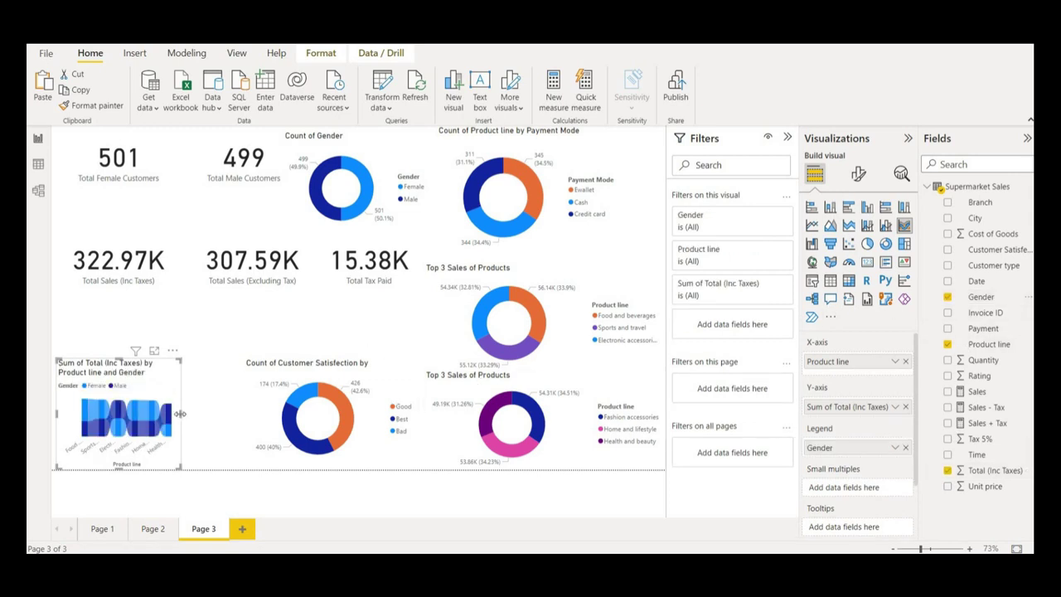
left_click_drag(179, 413, 237, 422)
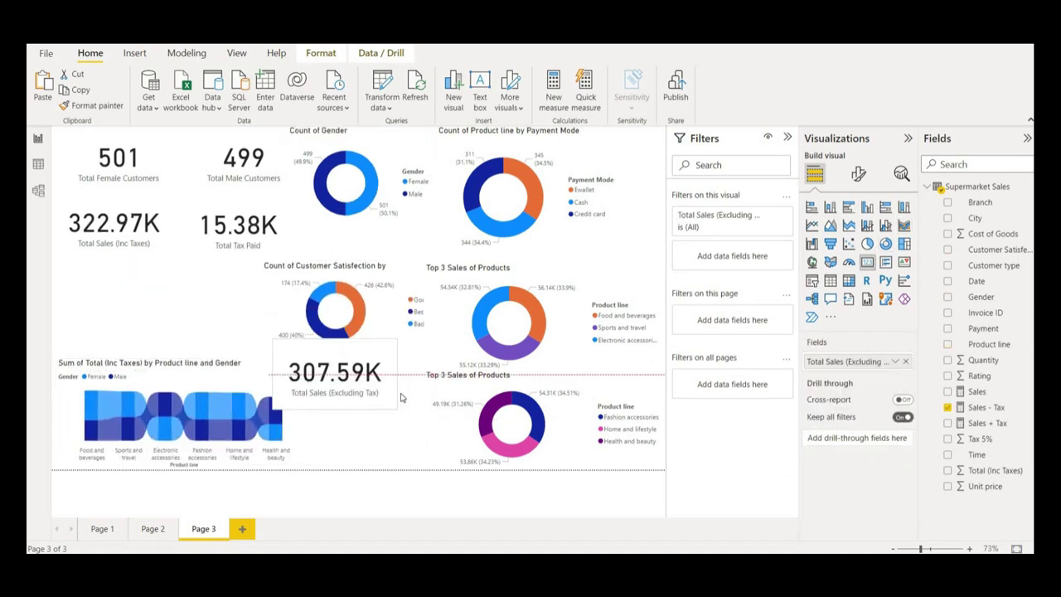
left_click_drag(401, 398, 415, 398)
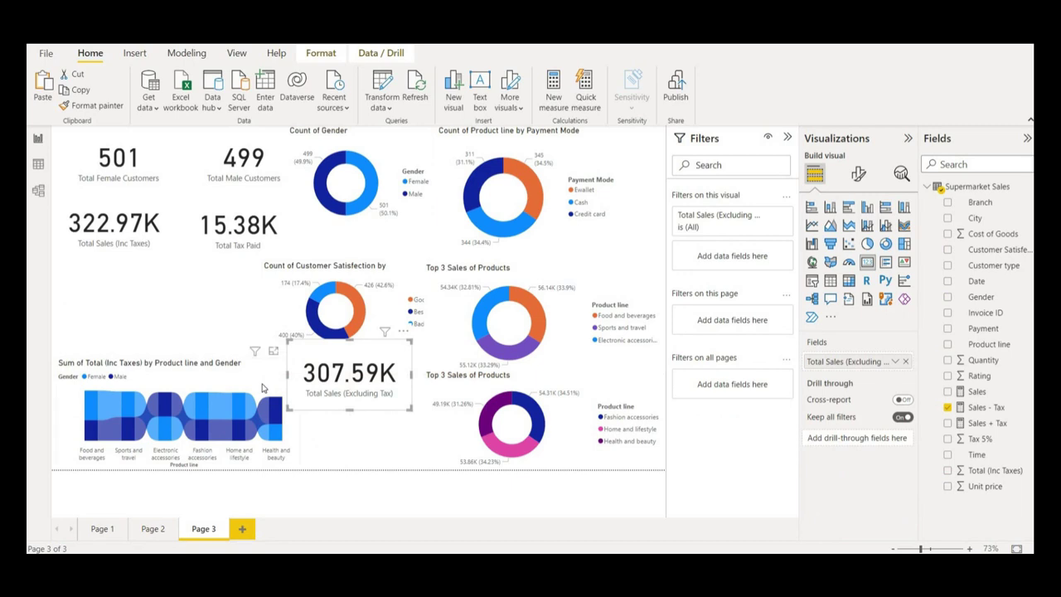
Duplicate the ribbon chart, place the copy directly above the original, and convert the copy to a 100% stacked bar chart
left_click(262, 387)
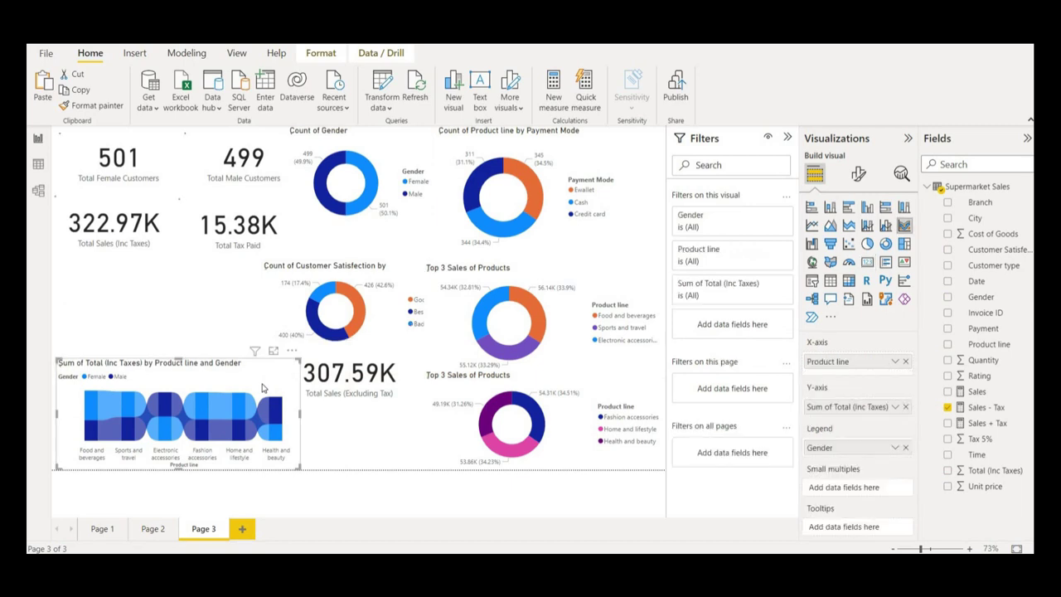
left_click(76, 91)
left_click(43, 87)
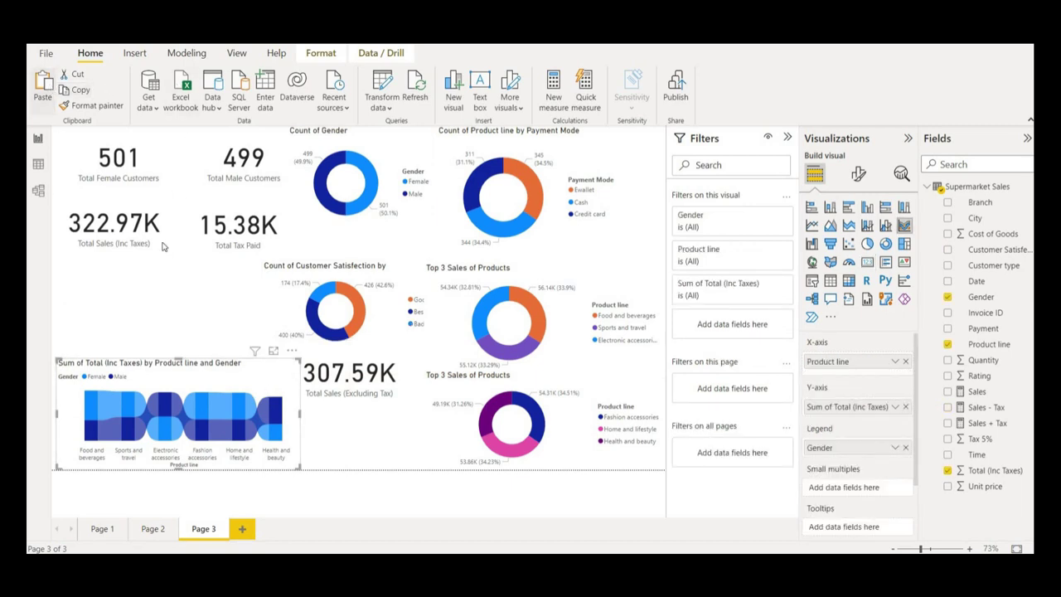
left_click_drag(199, 387, 188, 283)
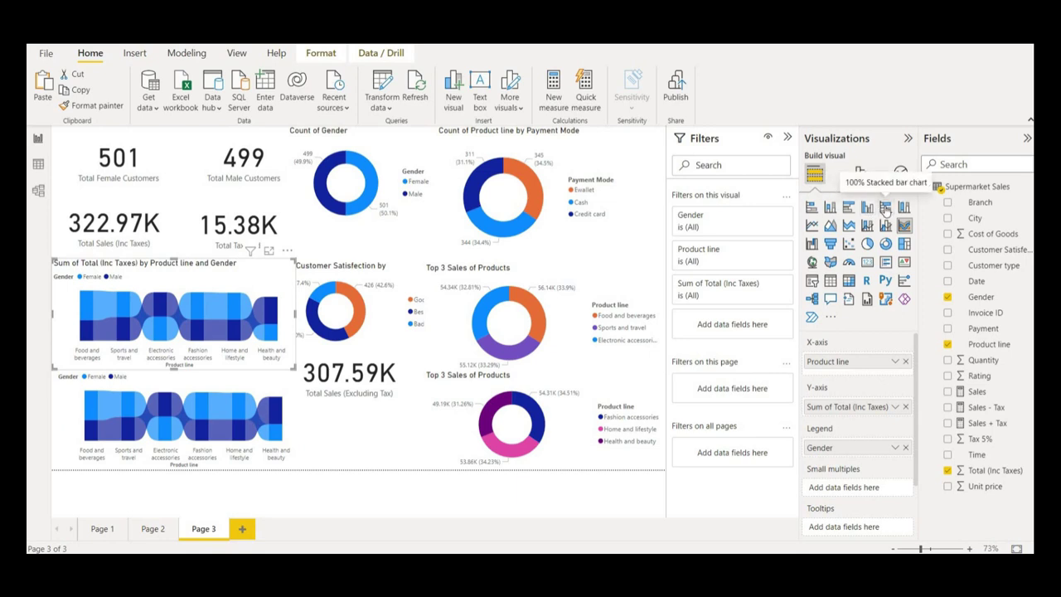
left_click(885, 208)
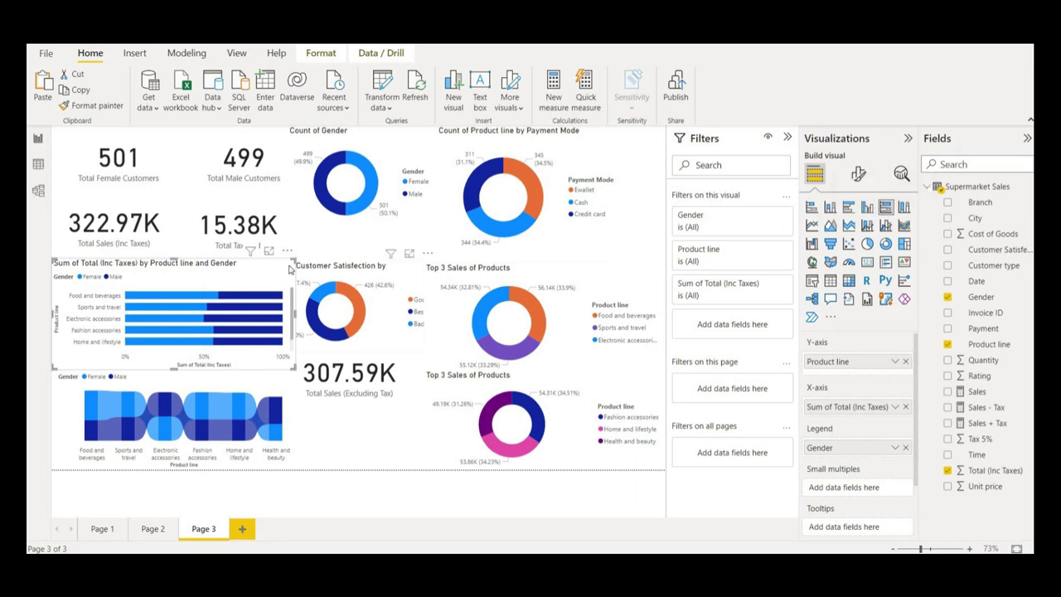
Turn on data labels for both the 100% stacked bar chart and the ribbon chart
left_click(858, 174)
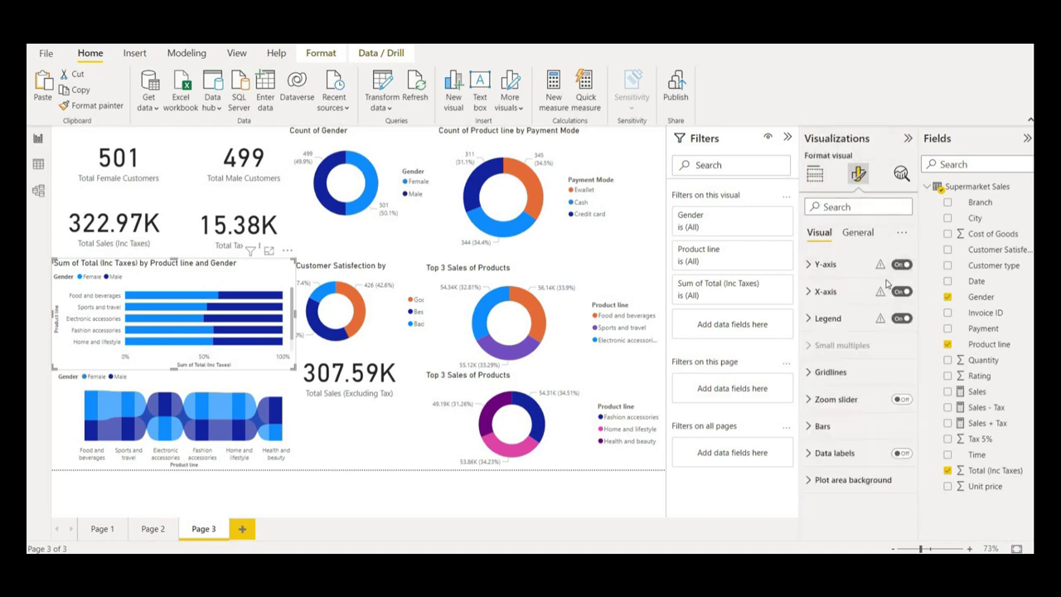
left_click(902, 454)
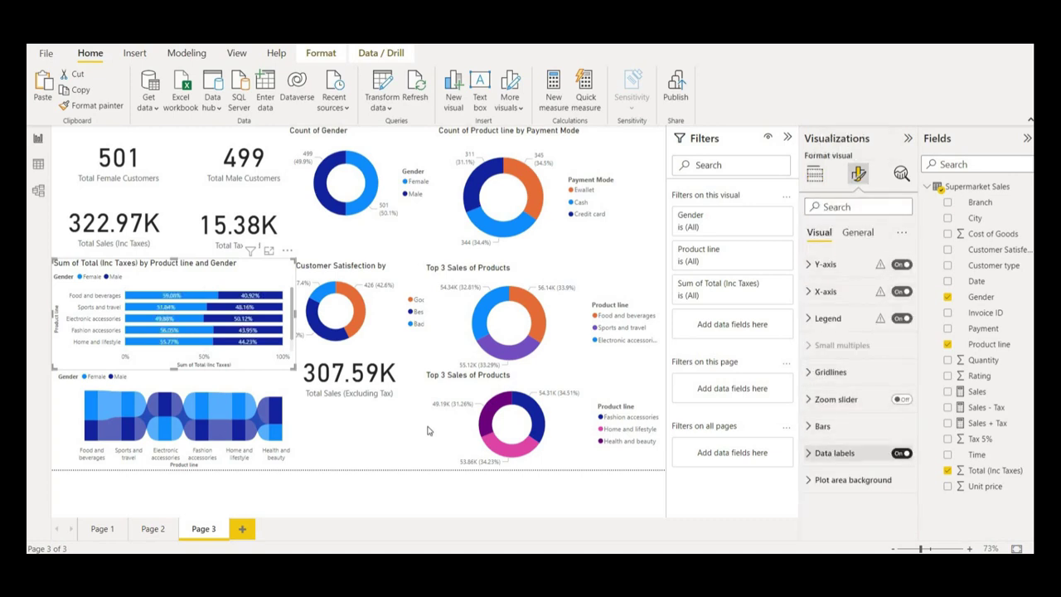
left_click(255, 389)
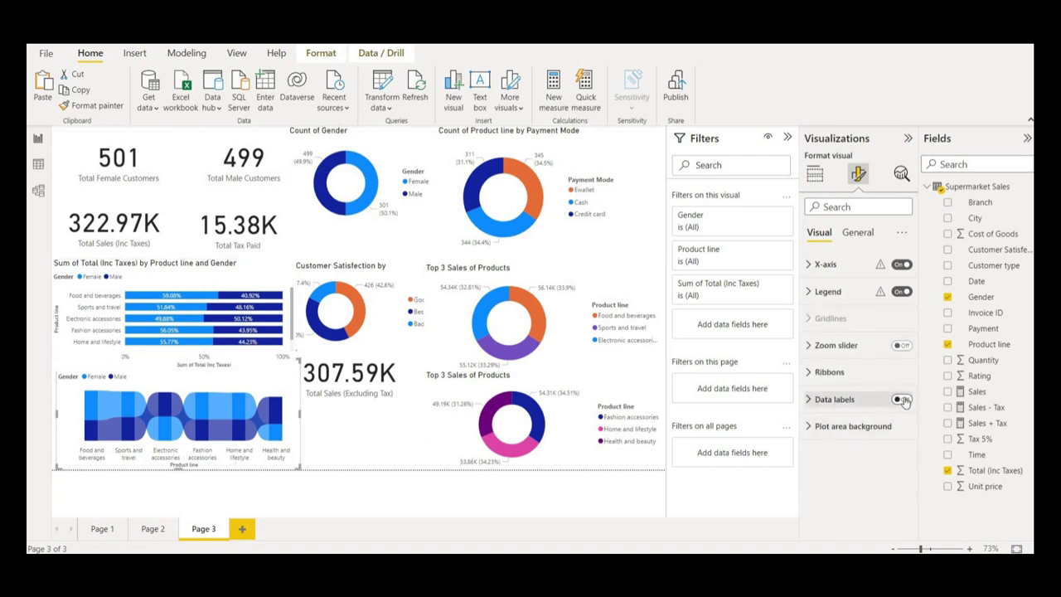
left_click(901, 400)
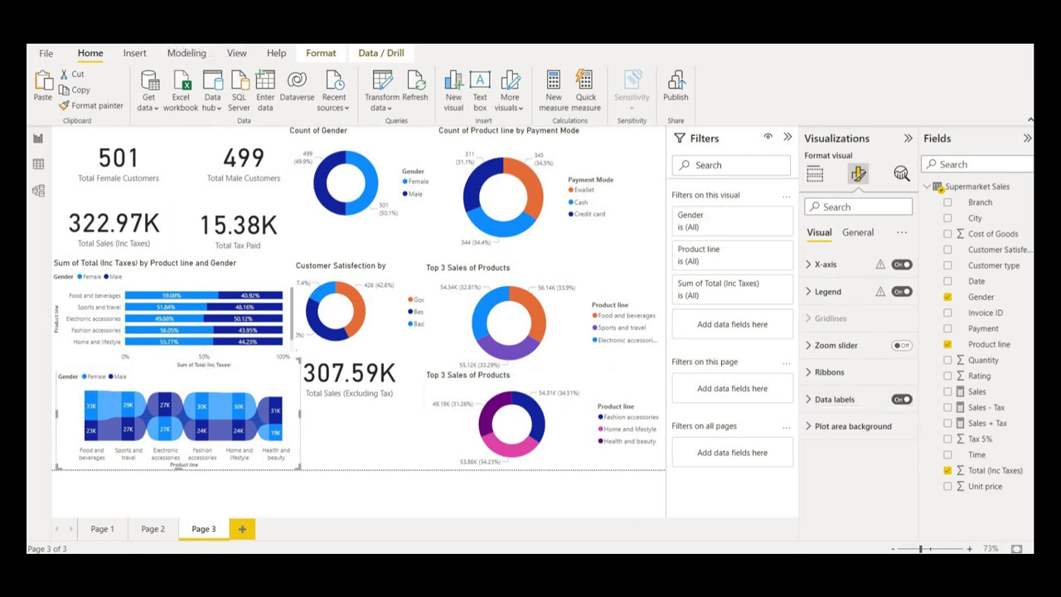
left_click(351, 448)
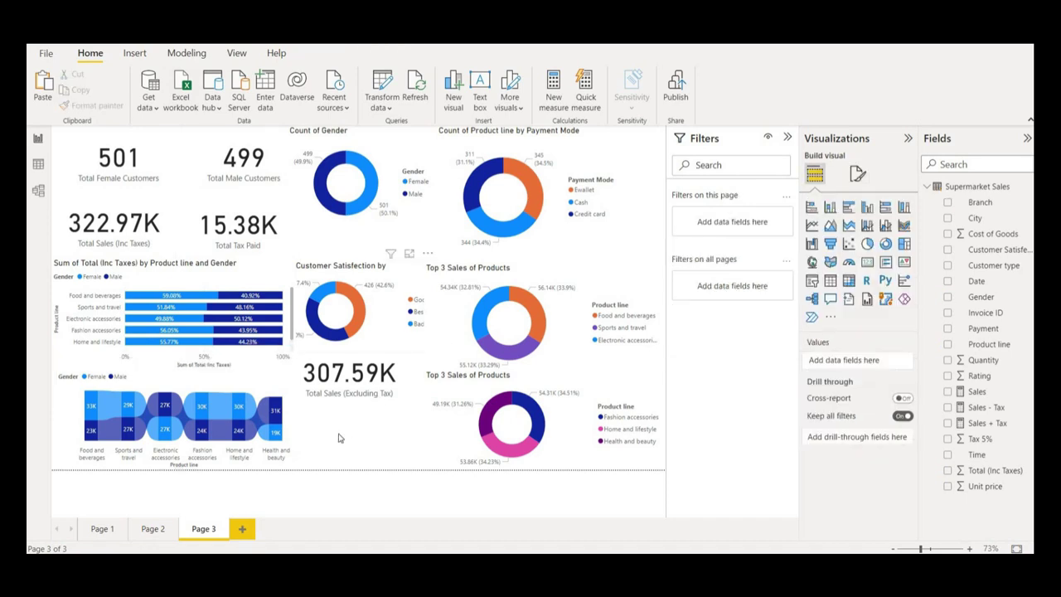
Add an area chart on Page 2 showing Total (Inc Taxes) by Time
left_click(153, 529)
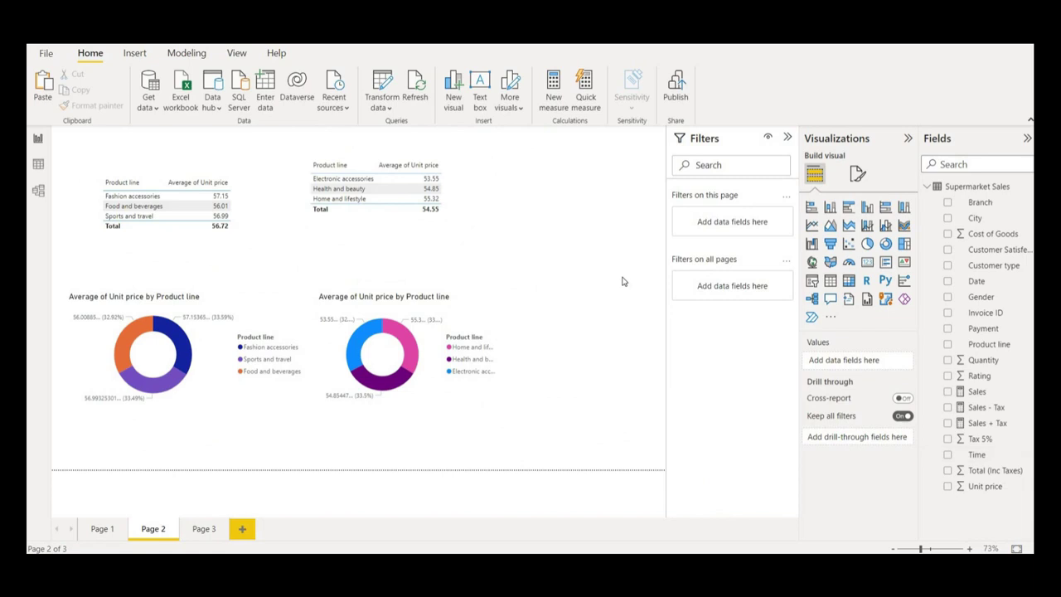
left_click(831, 226)
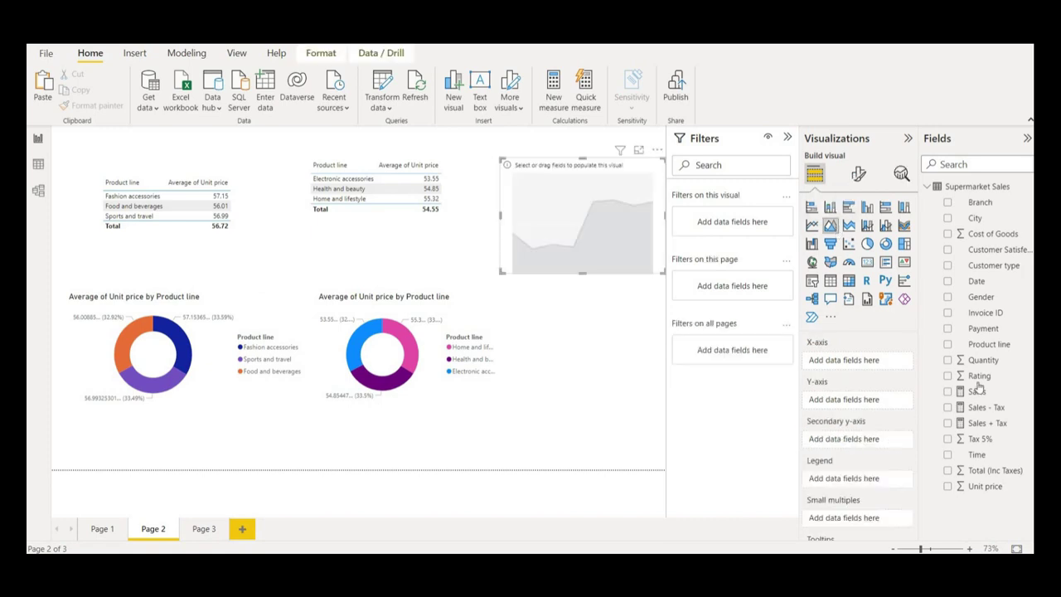
left_click(948, 455)
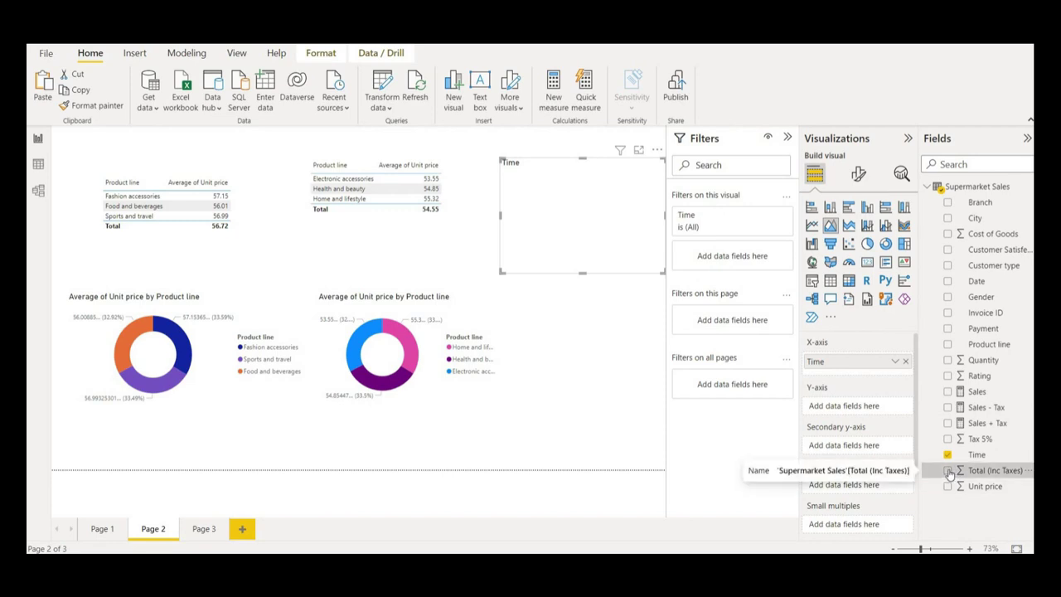
left_click(947, 470)
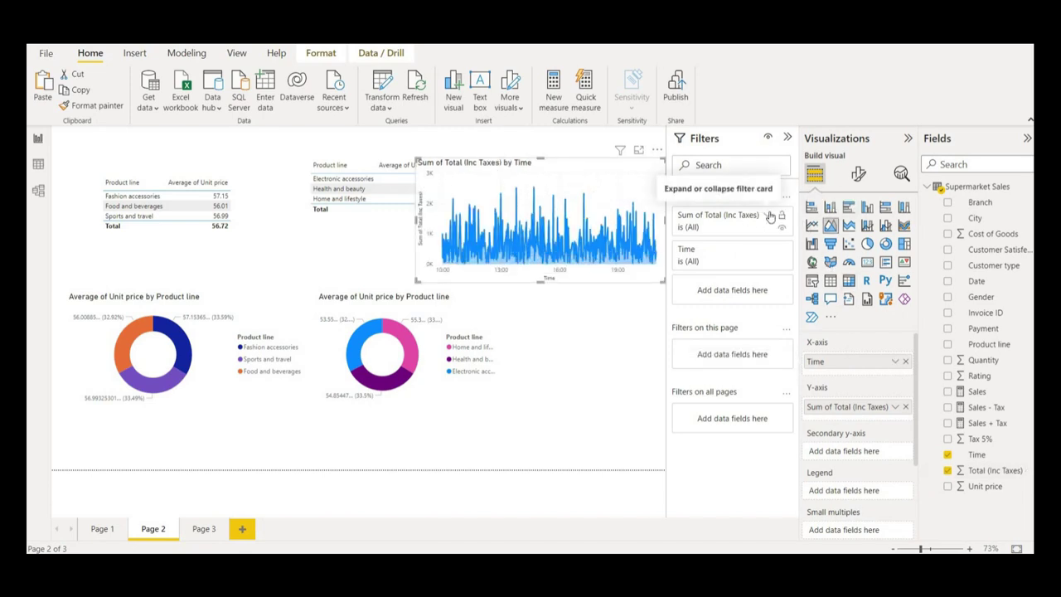
Filter the area chart's Time field to the top 3 items by Sum of Total (Inc Taxes)
left_click(770, 216)
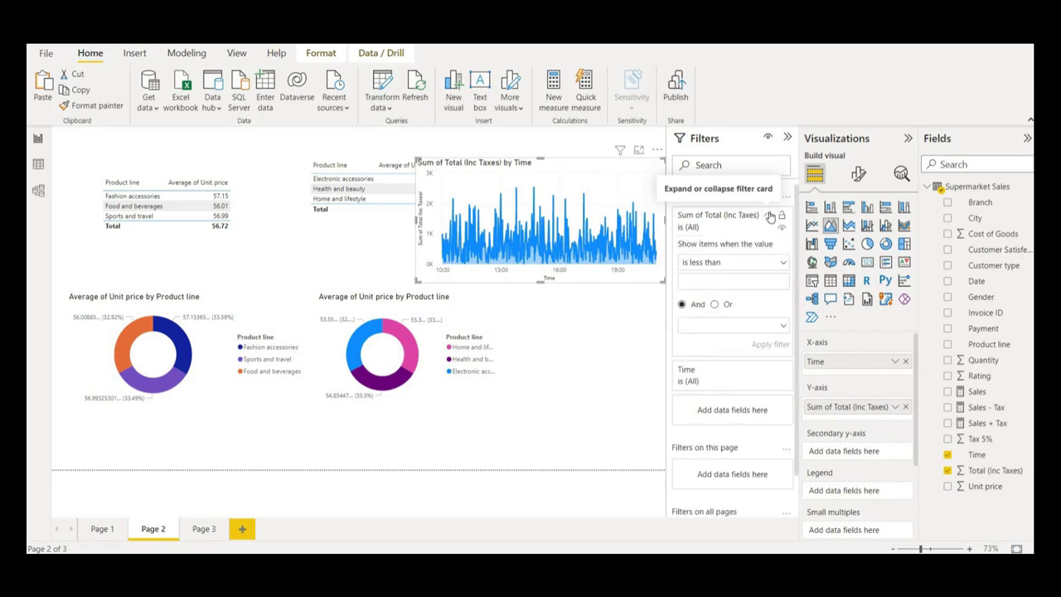
left_click(770, 216)
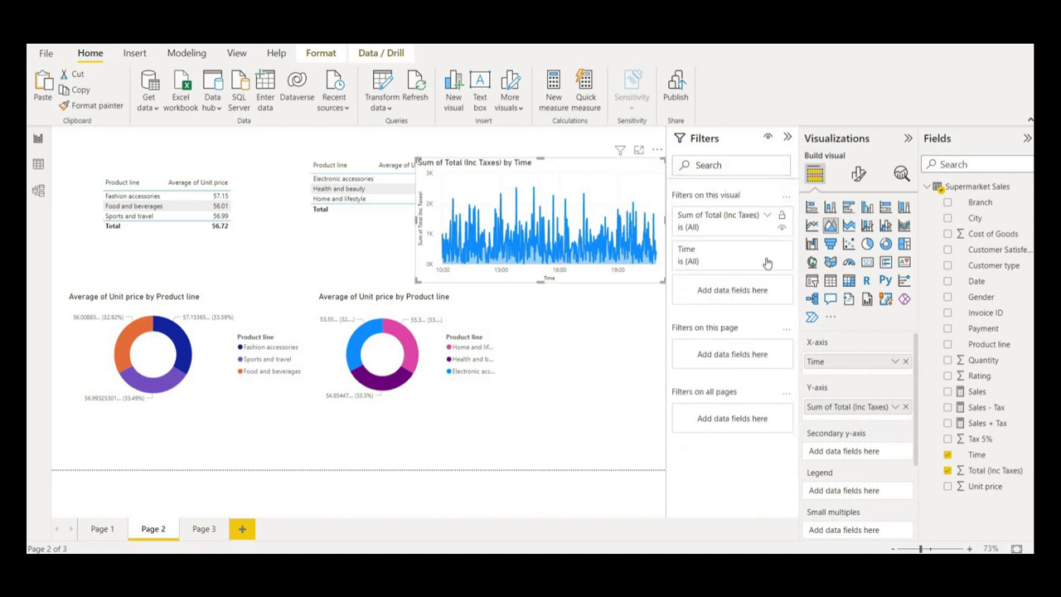
left_click(768, 252)
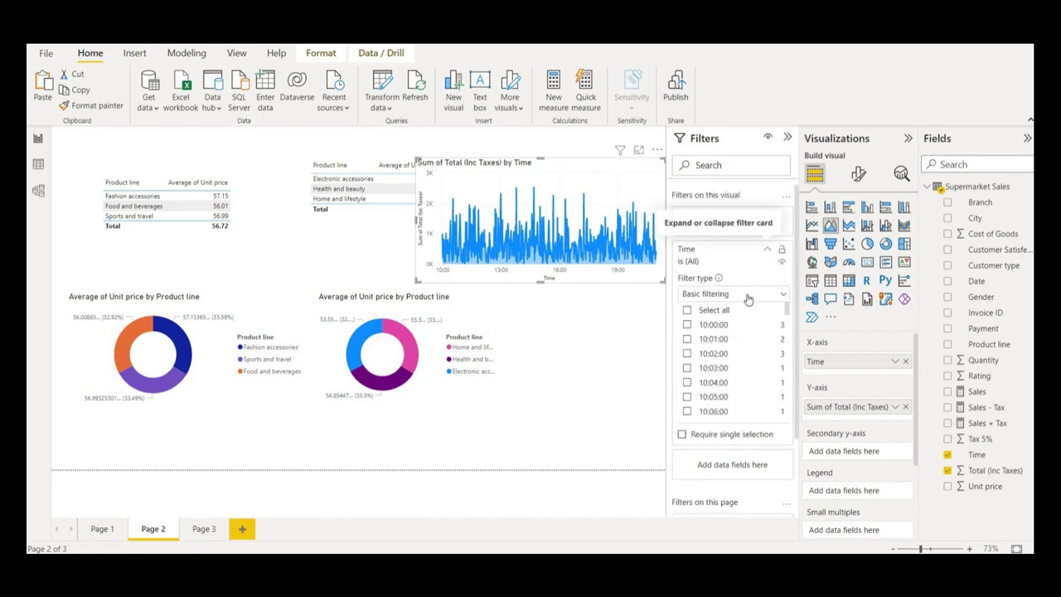
left_click(734, 294)
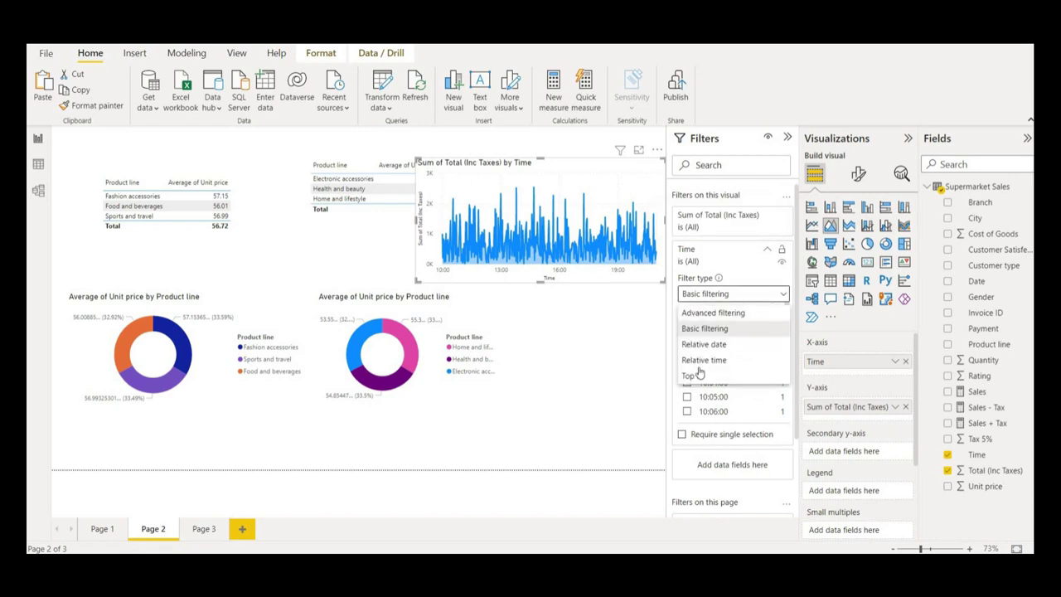
left_click(699, 376)
left_click(751, 328)
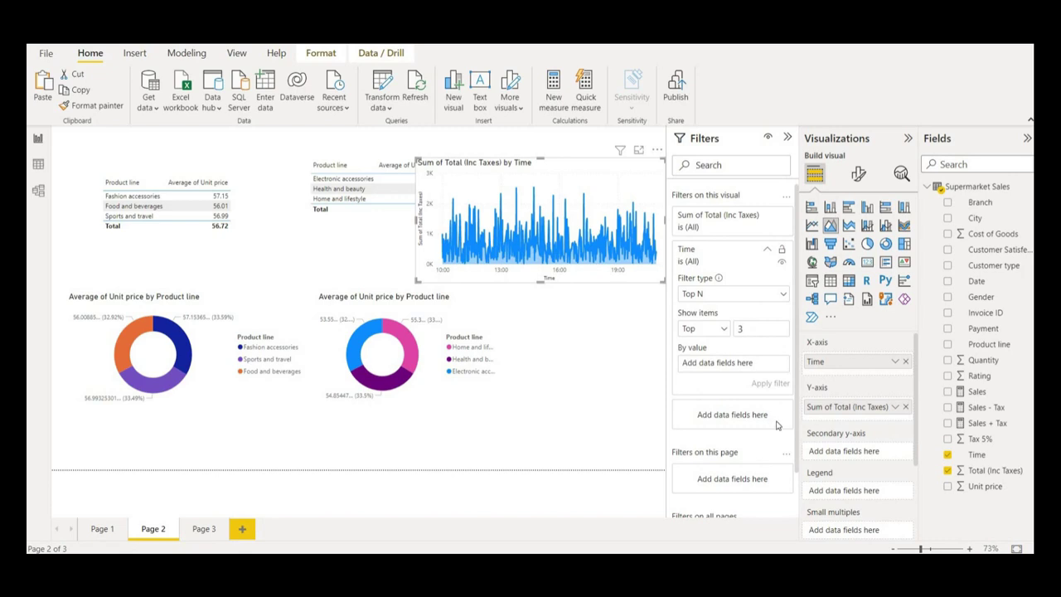
left_click_drag(985, 470, 750, 370)
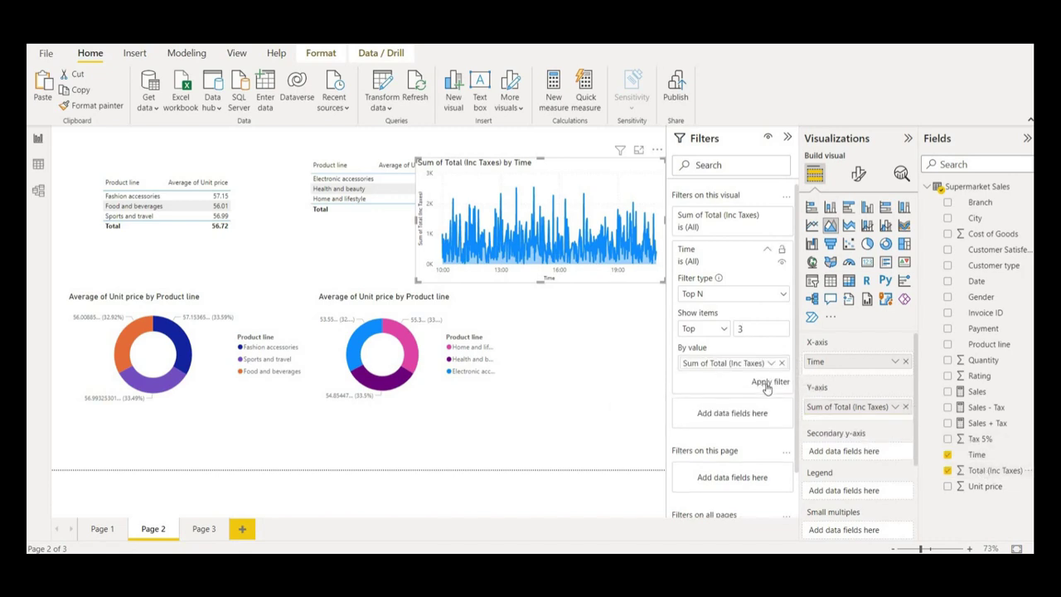
left_click(767, 383)
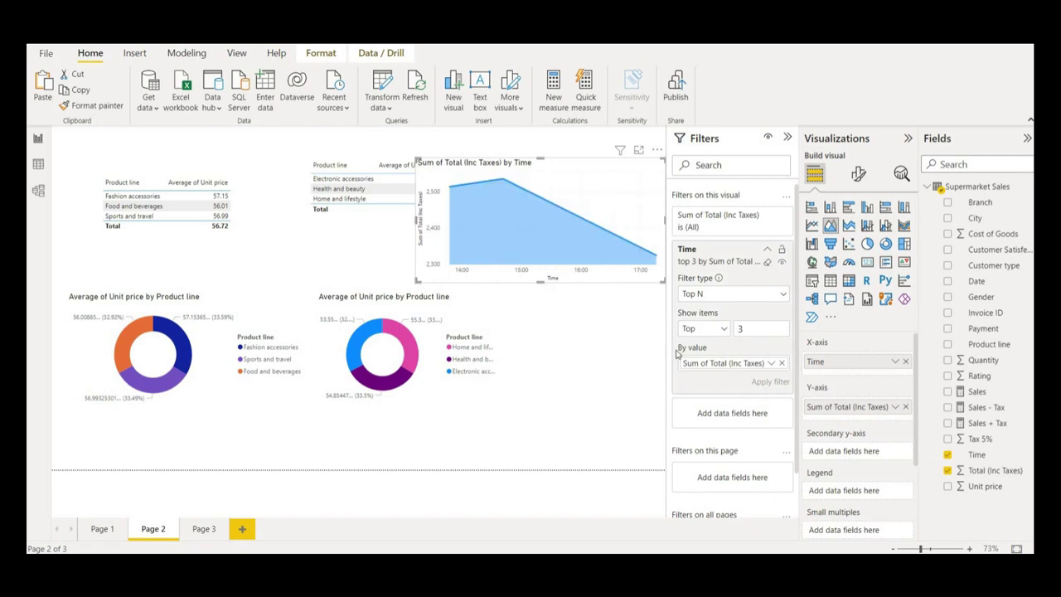
Convert the chart of Total (Inc Taxes) by Time to a line chart
left_click(849, 226)
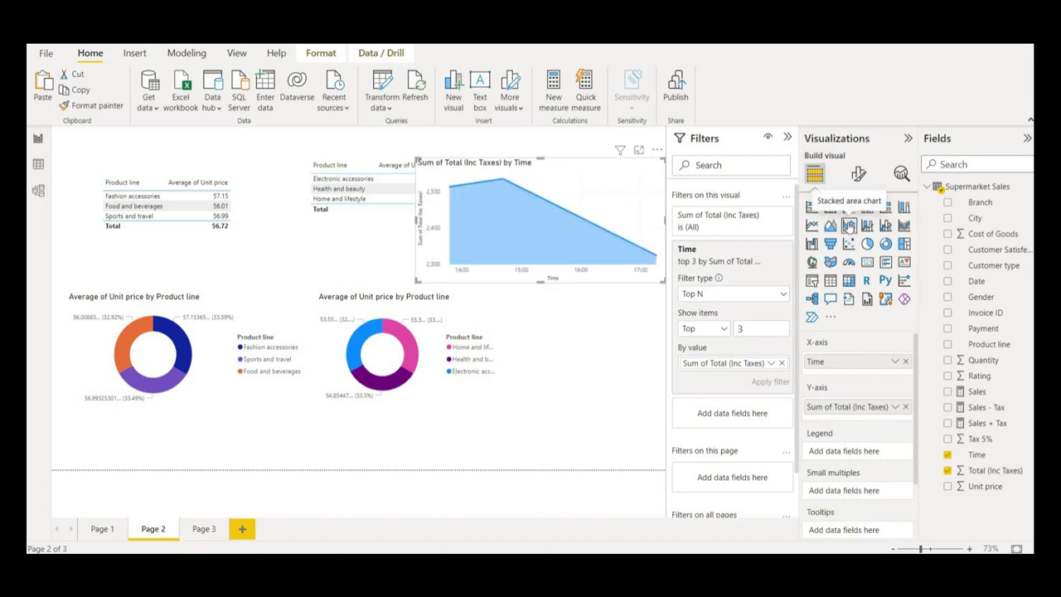
left_click(813, 225)
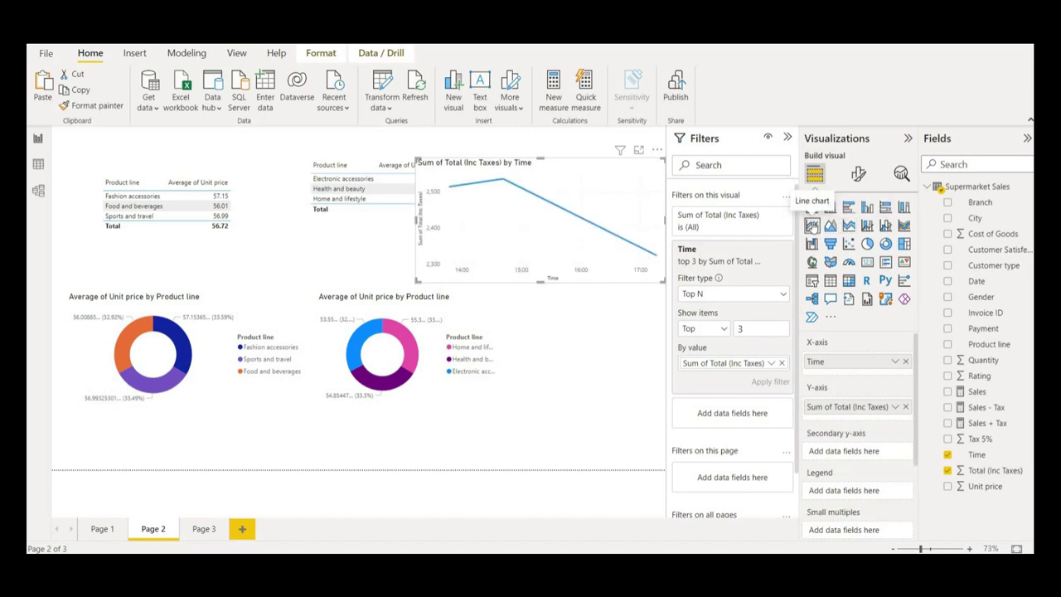
mouse_move(593, 176)
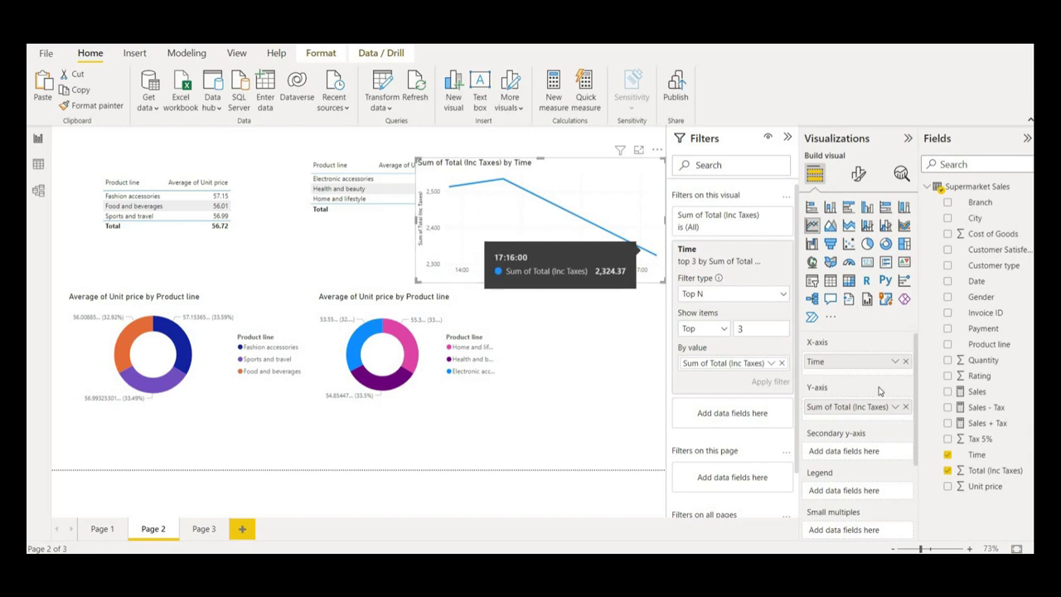
Title the line chart "Pick Time for Sales" and narrow it so it clears the neighbouring unit price table
left_click(865, 181)
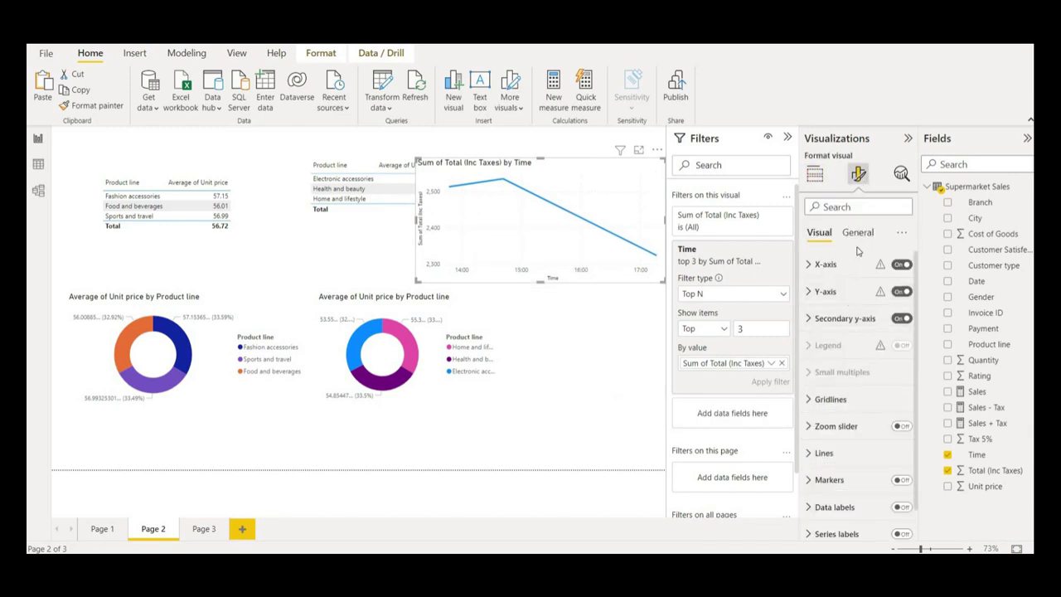
left_click(859, 234)
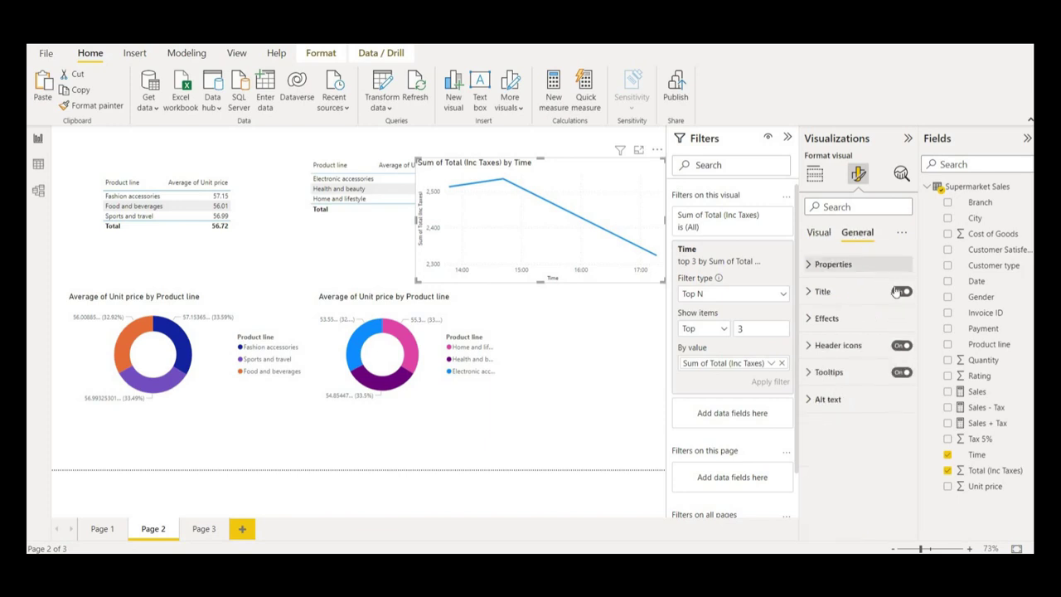
left_click(850, 295)
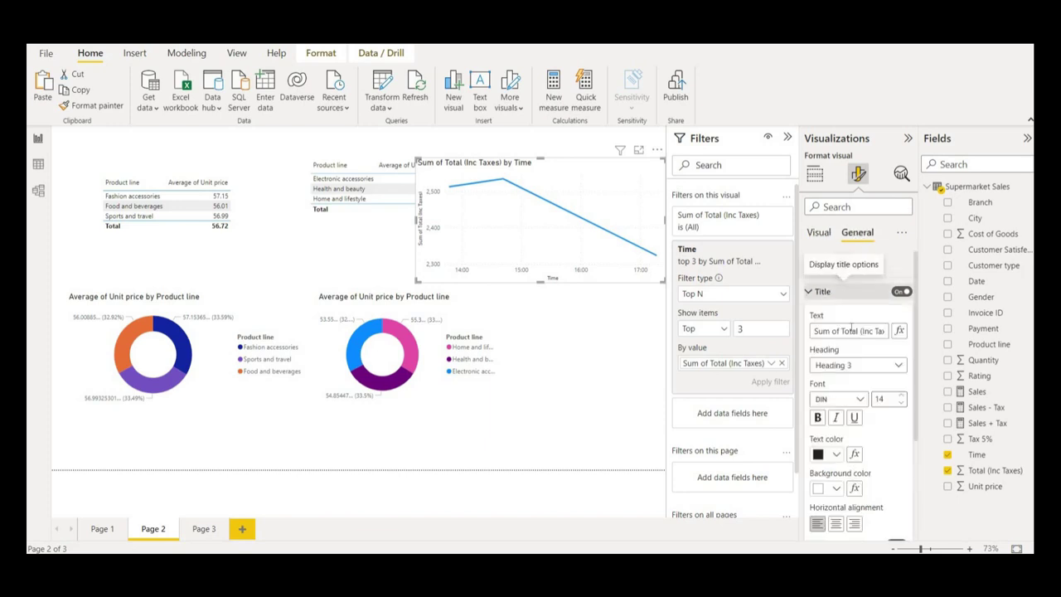
left_click(852, 330)
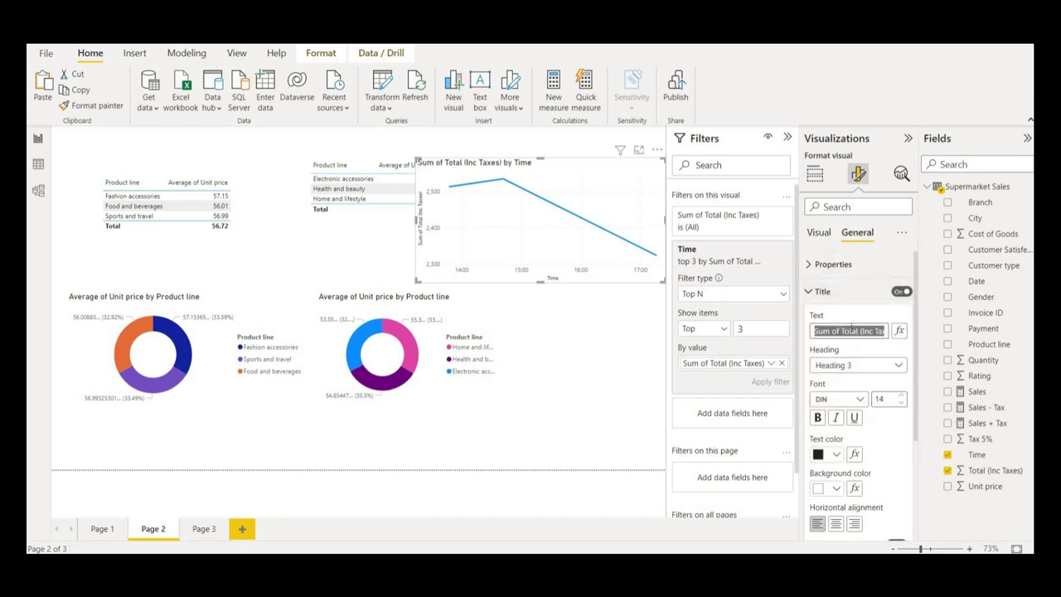
type("Pick Time for Sales")
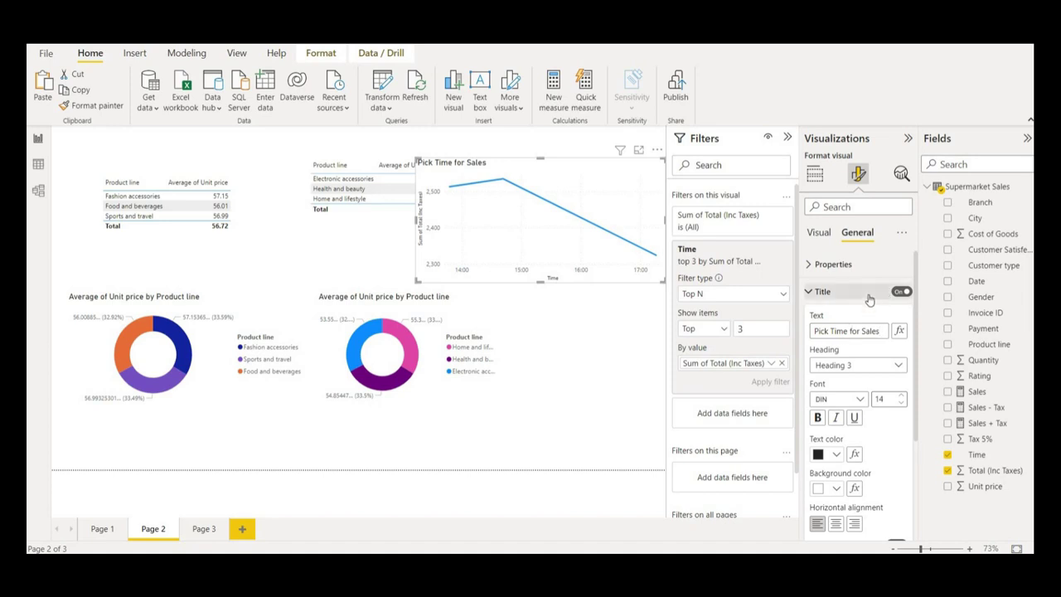
left_click(869, 297)
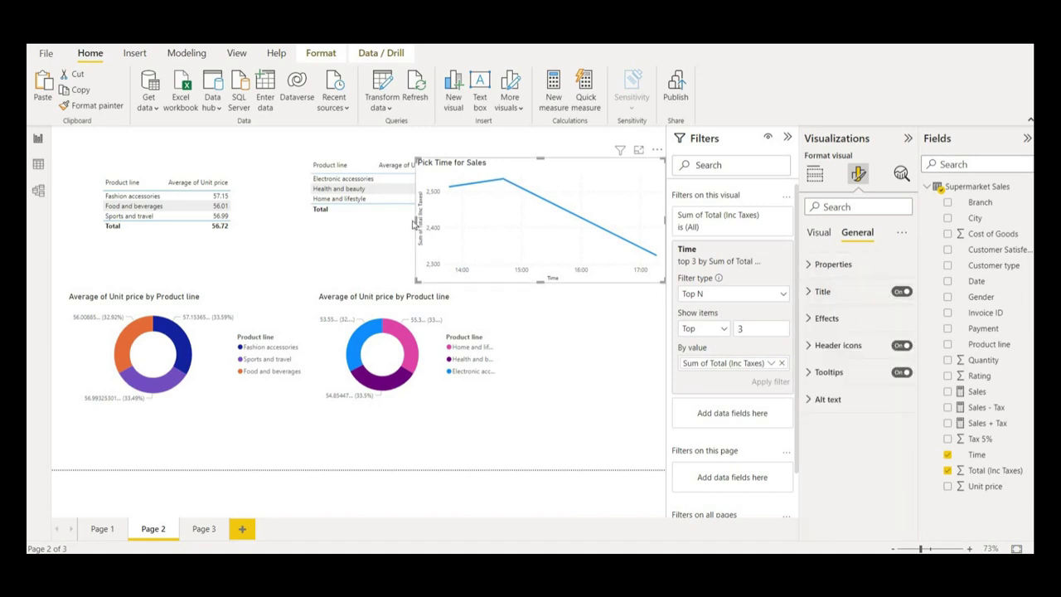
left_click_drag(416, 220, 458, 220)
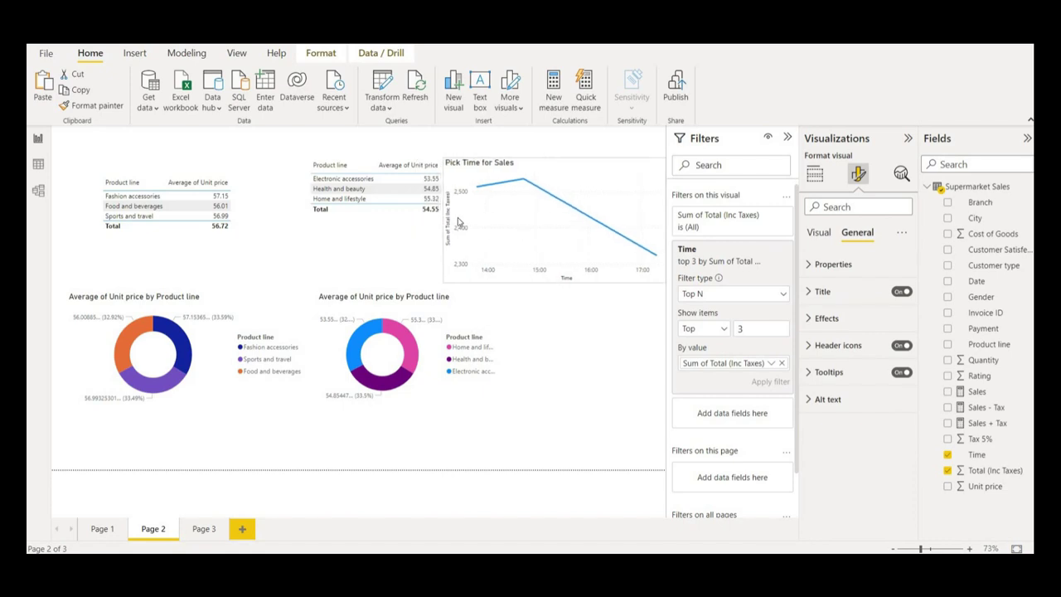
left_click(529, 341)
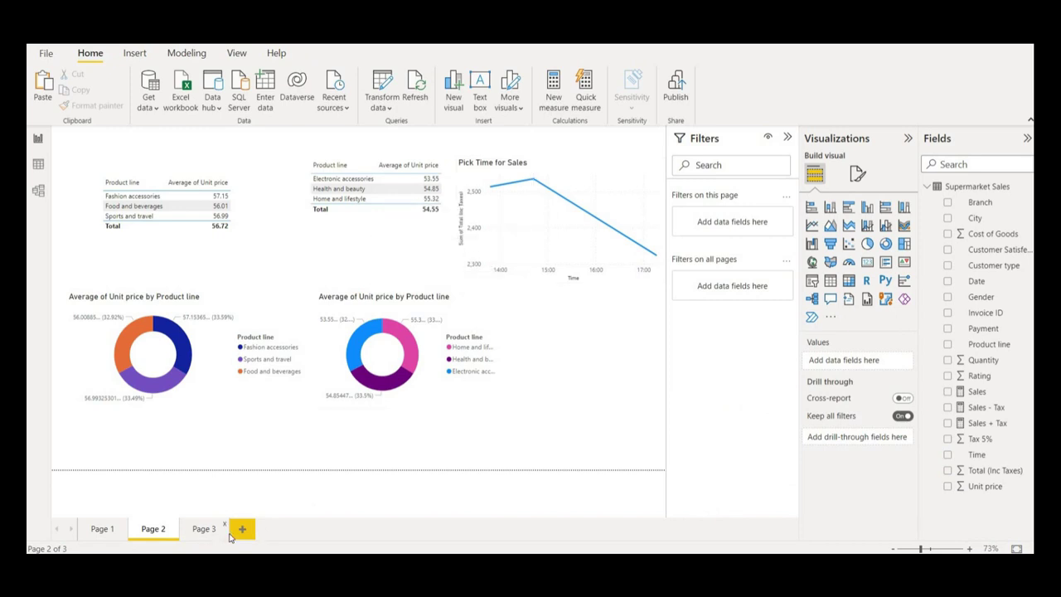
Add a new blank page to the report after Page 3
left_click(229, 537)
left_click(241, 529)
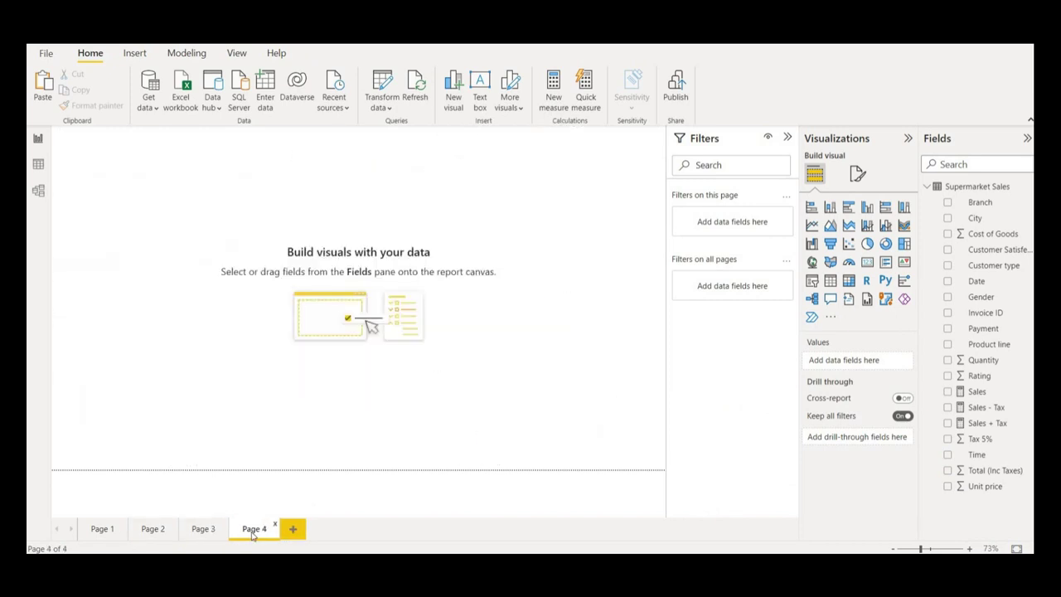
Rename the new report page Page 4 as Dashboard
double_click(253, 529)
type("Dashb")
type("oard")
key("Return")
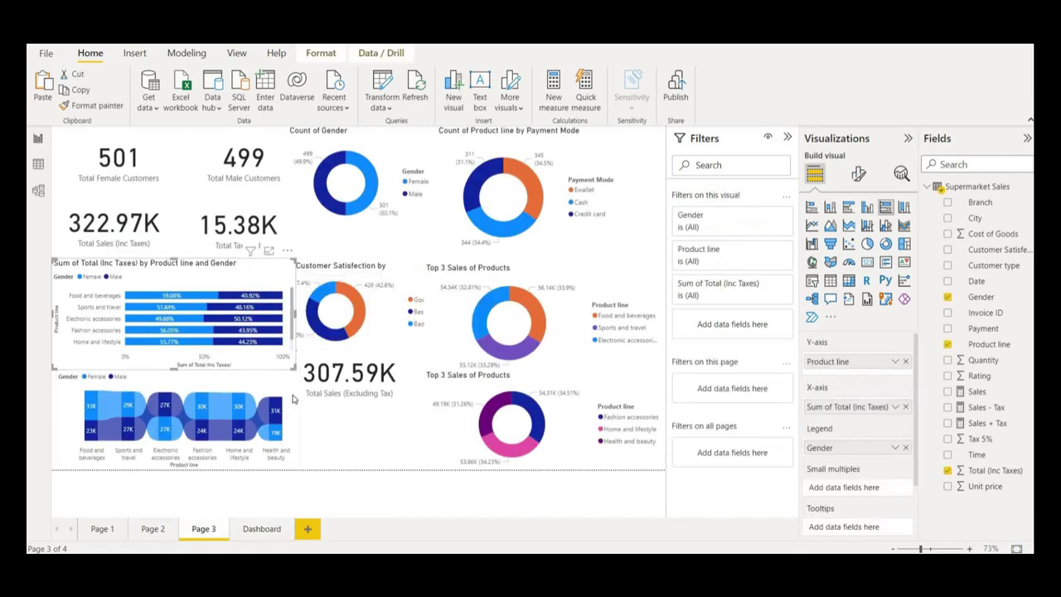
Move the stacked bar and ribbon charts of Total (Inc Taxes) by Product line and Gender from Page 3 to the Dashboard page
key("ctrl+v")
key("Delete")
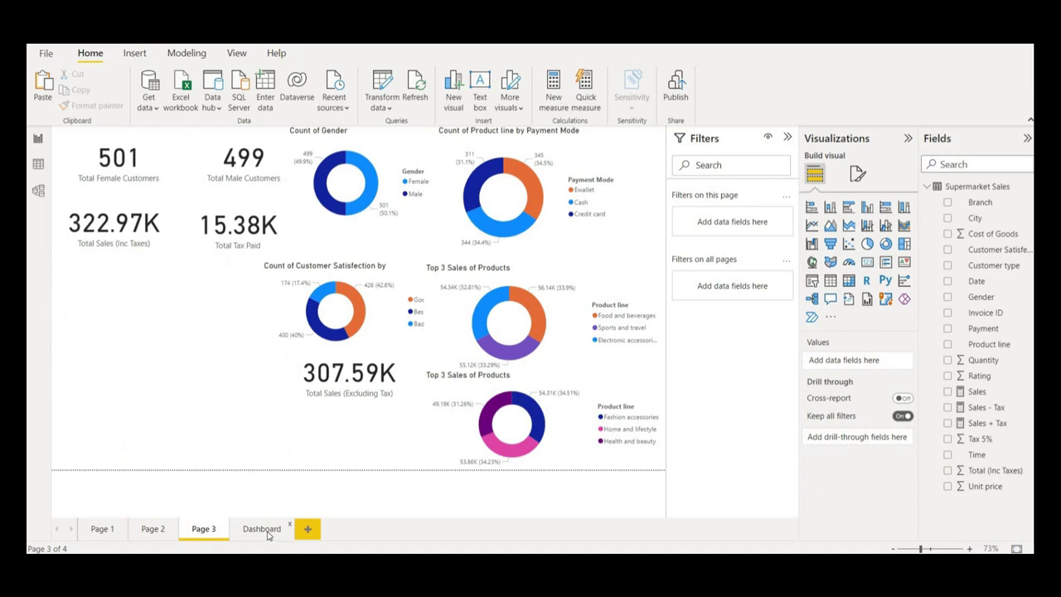
left_click(262, 528)
key("ctrl+v")
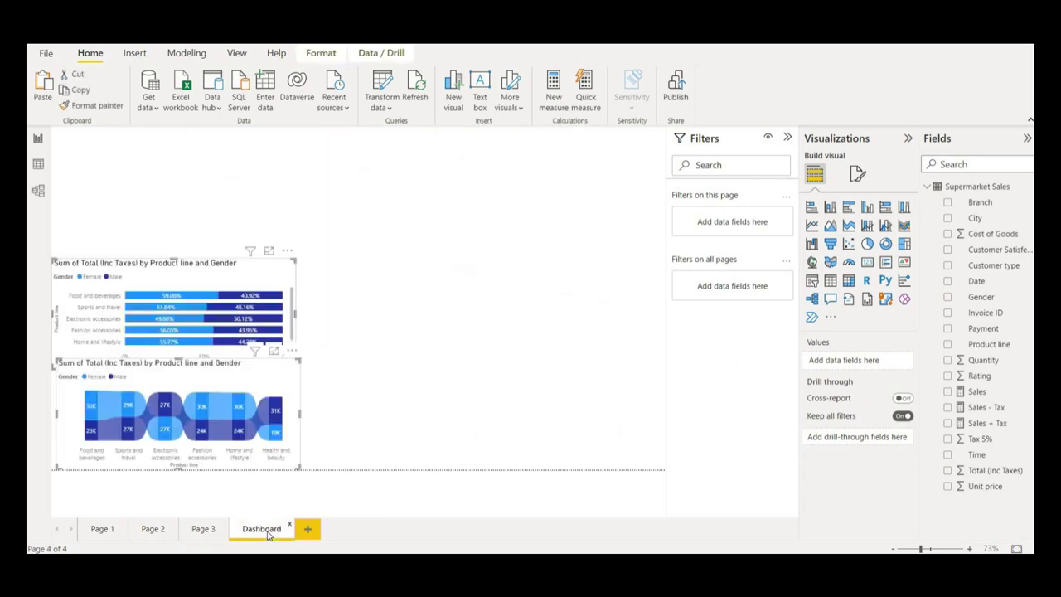
Place the stacked bar chart in the Dashboard canvas's upper-right corner and align the ribbon chart directly beneath it
left_click_drag(265, 281, 711, 158)
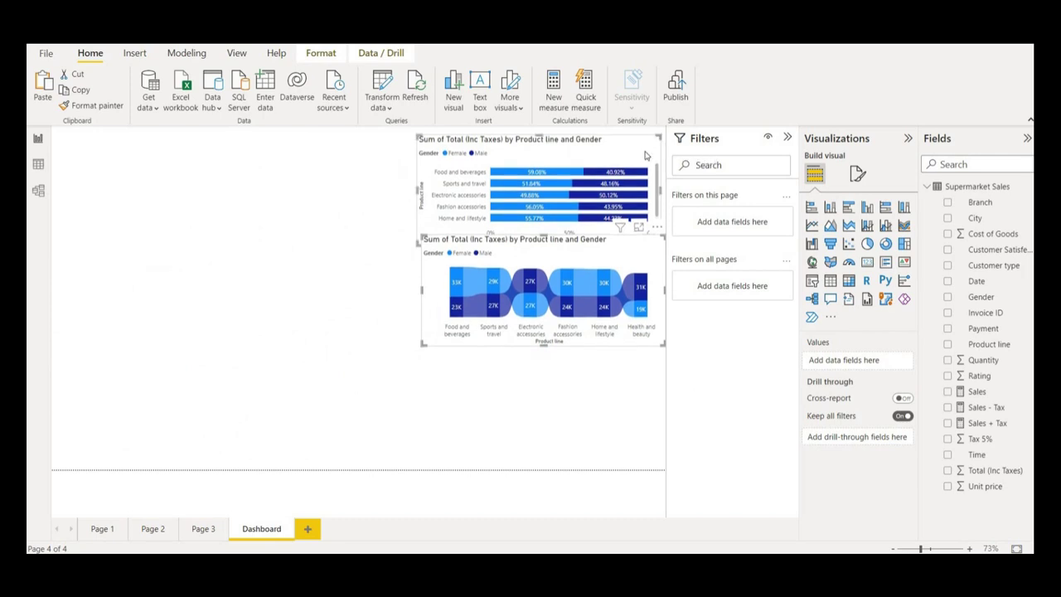
left_click(651, 150)
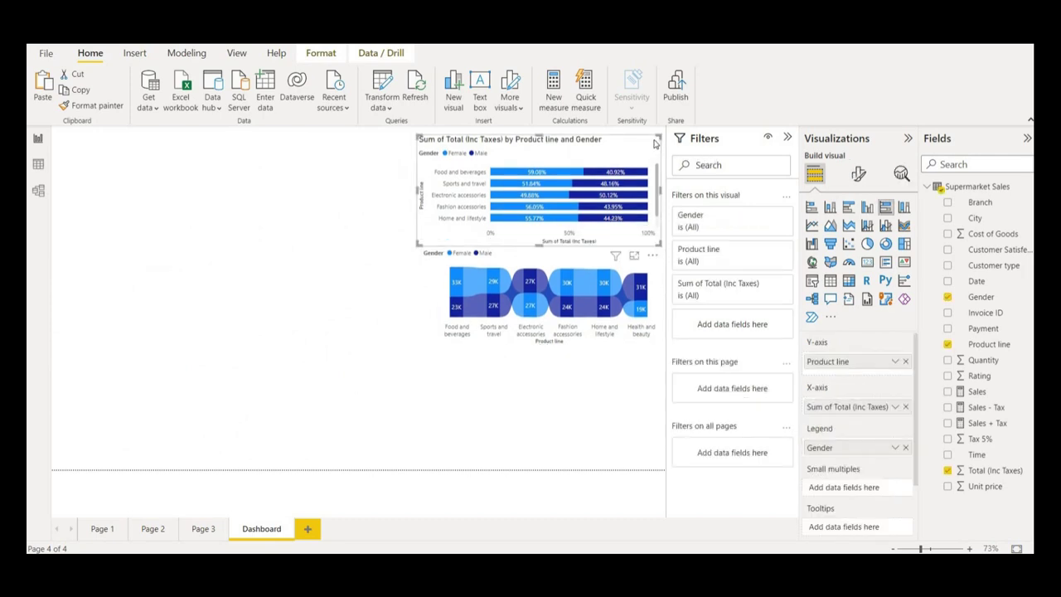
mouse_move(651, 150)
left_mouse_down()
mouse_move(653, 141)
mouse_move(643, 147)
left_mouse_up()
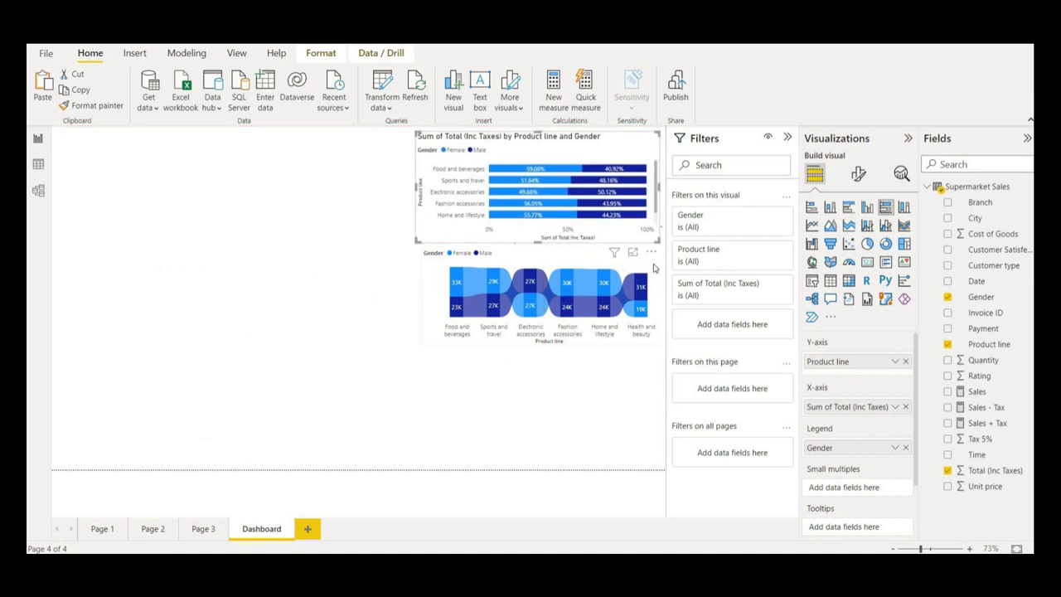
left_click_drag(643, 276, 645, 275)
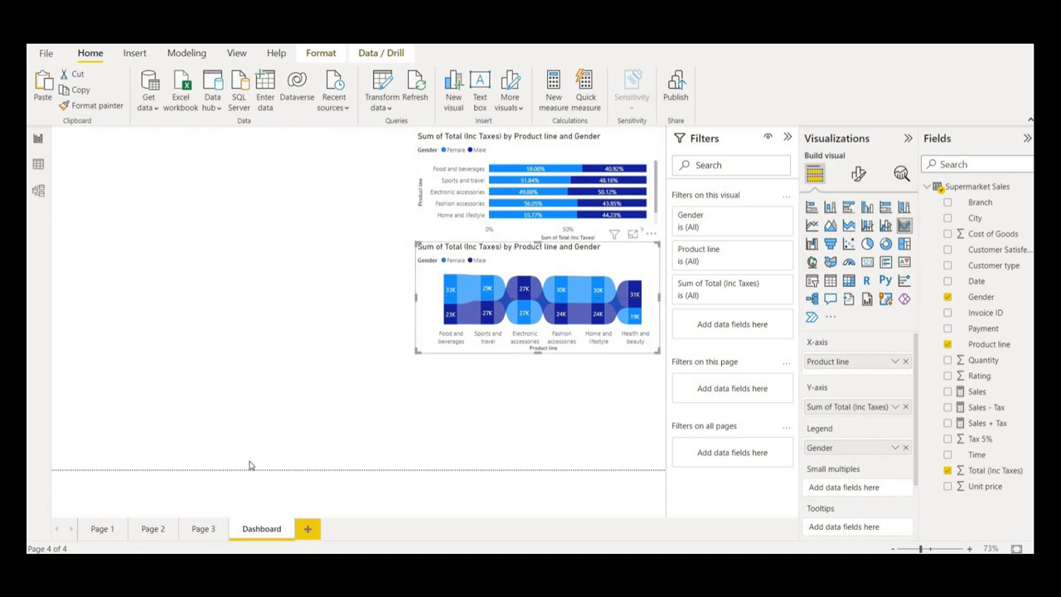
Move the gender, payment mode, customer satisfaction and both Top 3 Sales of Products donut charts from Page 3 to the Dashboard page
left_click(203, 531)
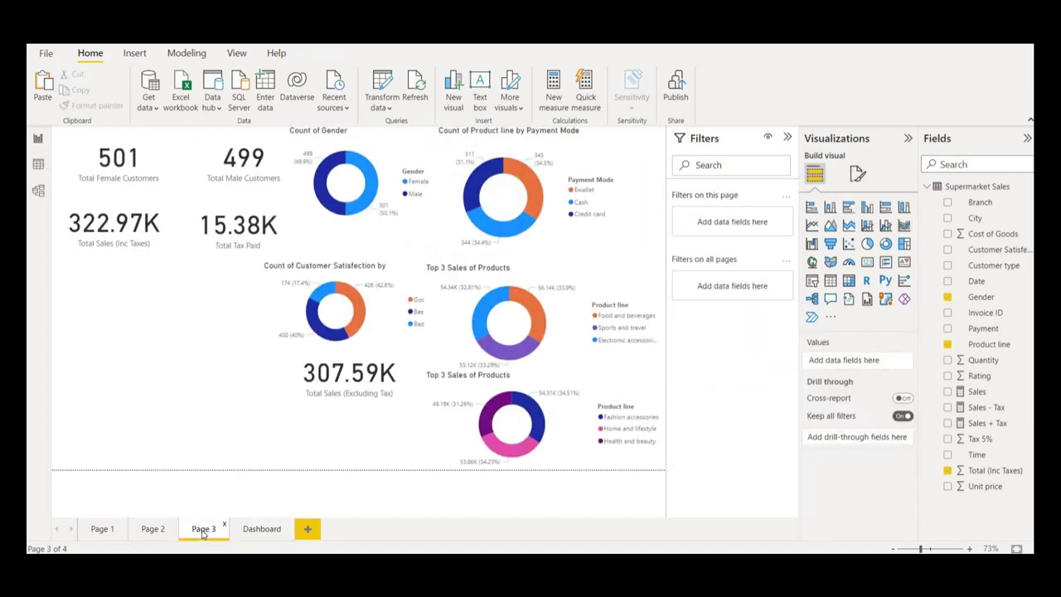
left_click(323, 229)
left_click(406, 310, "ctrl")
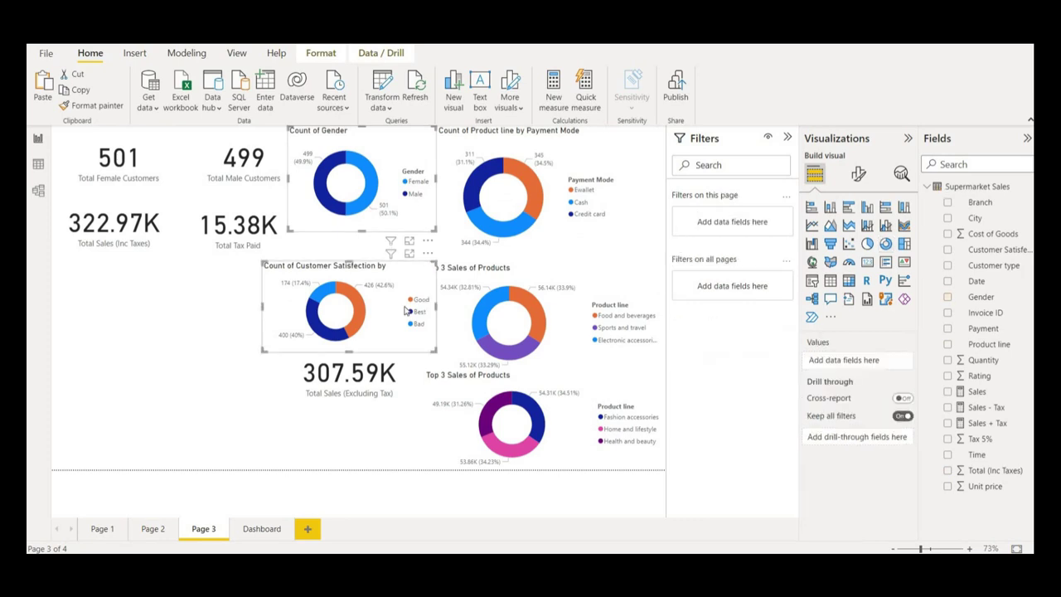
left_click(456, 274, "ctrl")
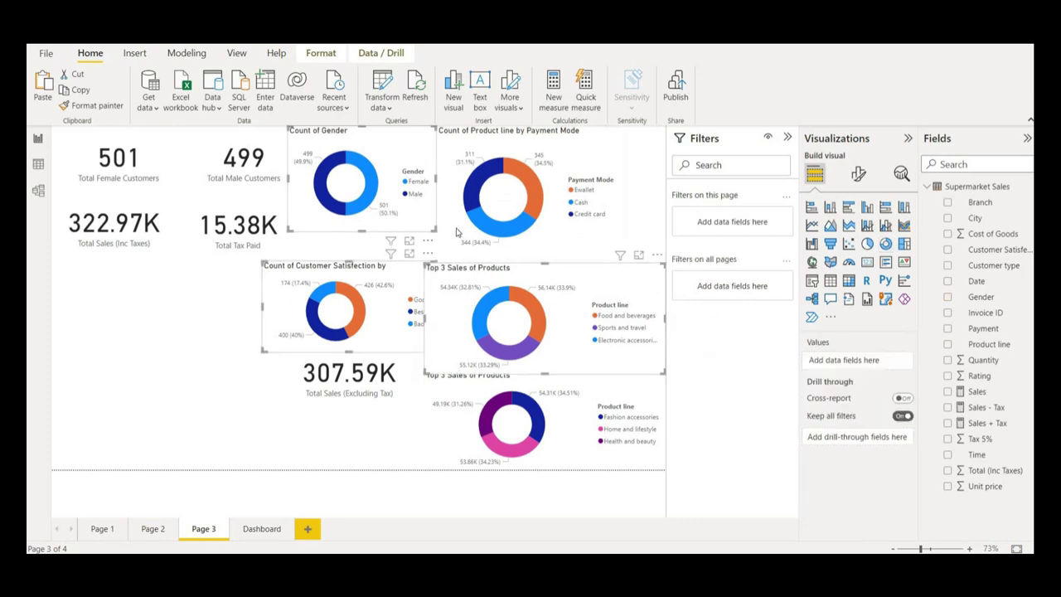
left_click(456, 232, "ctrl")
left_click(454, 429, "ctrl")
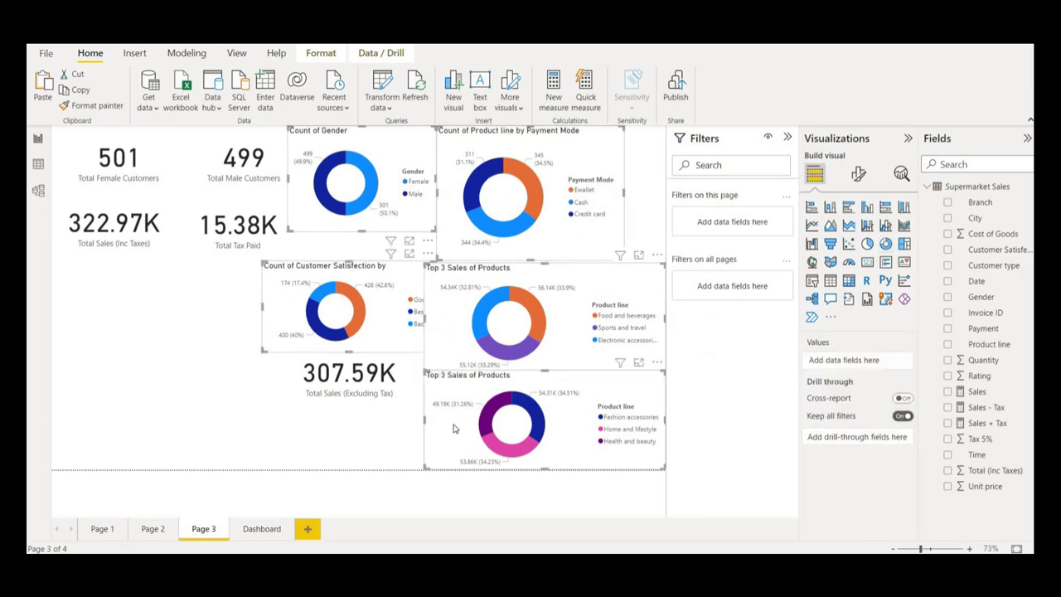
key("Delete")
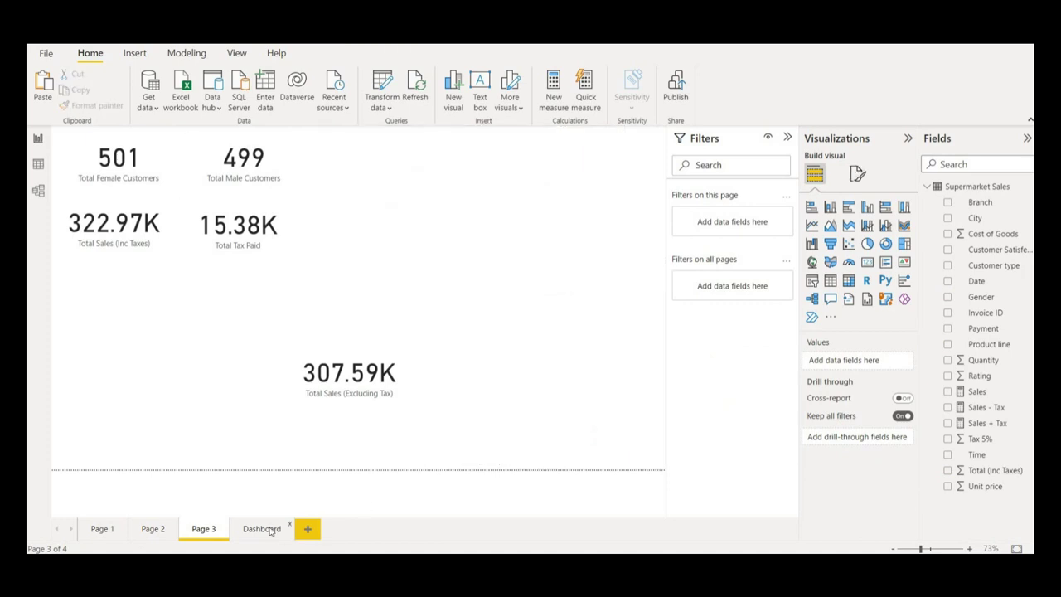
left_click(270, 530)
key("ctrl+v")
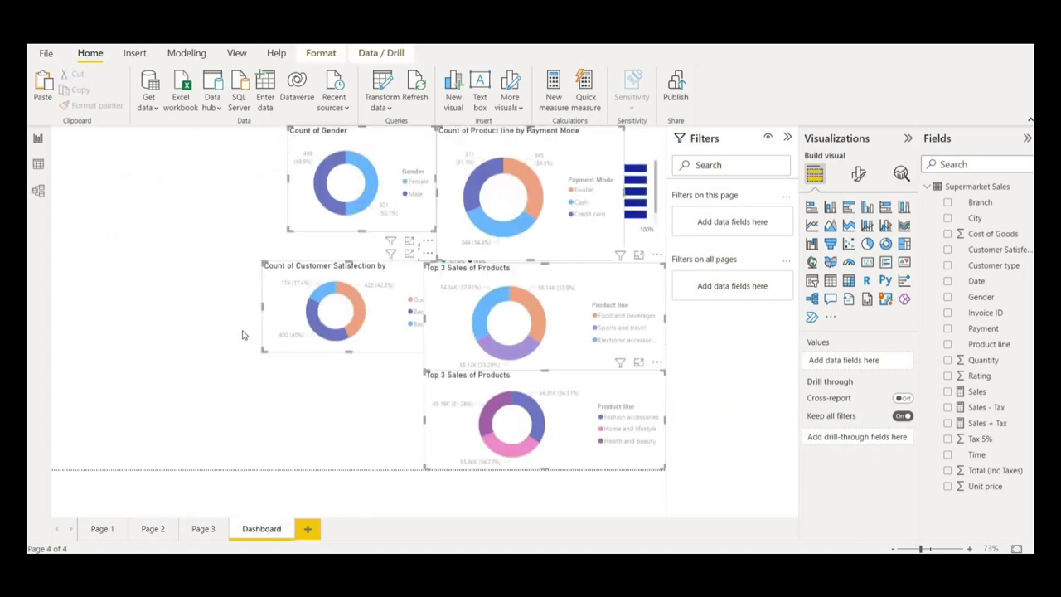
Arrange the donut charts with customer satisfaction and gender left of the ribbon chart, and payment mode and both Top 3 charts along the canvas bottom
left_click(193, 303)
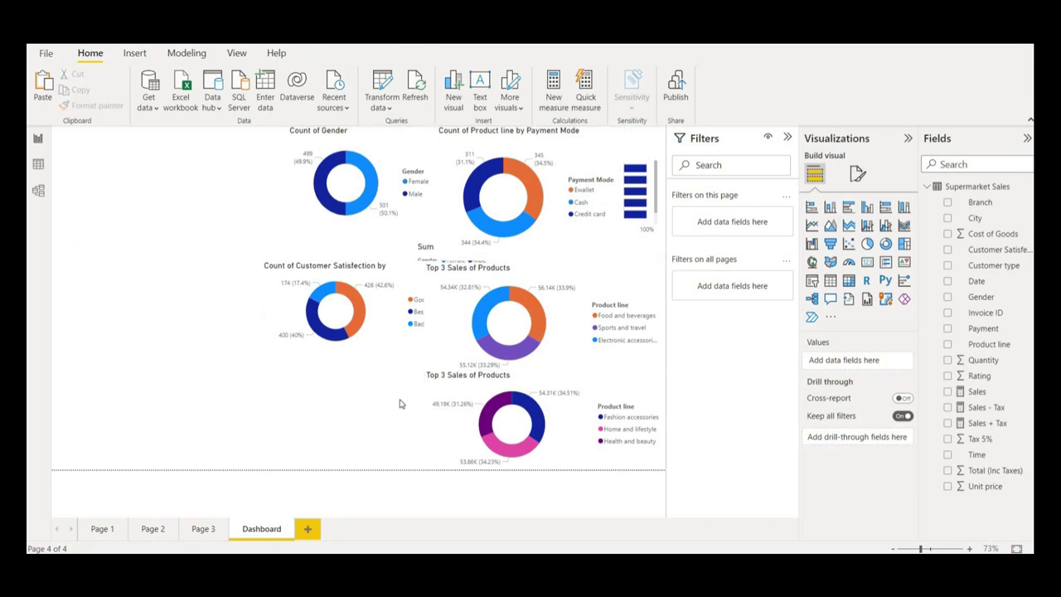
left_click_drag(467, 437, 83, 308)
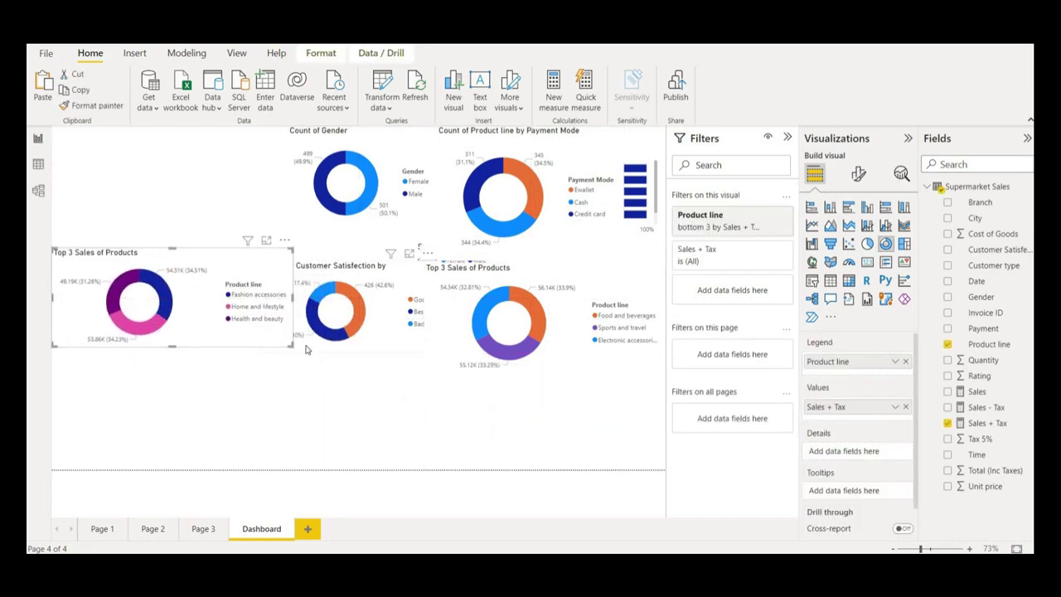
left_click_drag(305, 349, 63, 457)
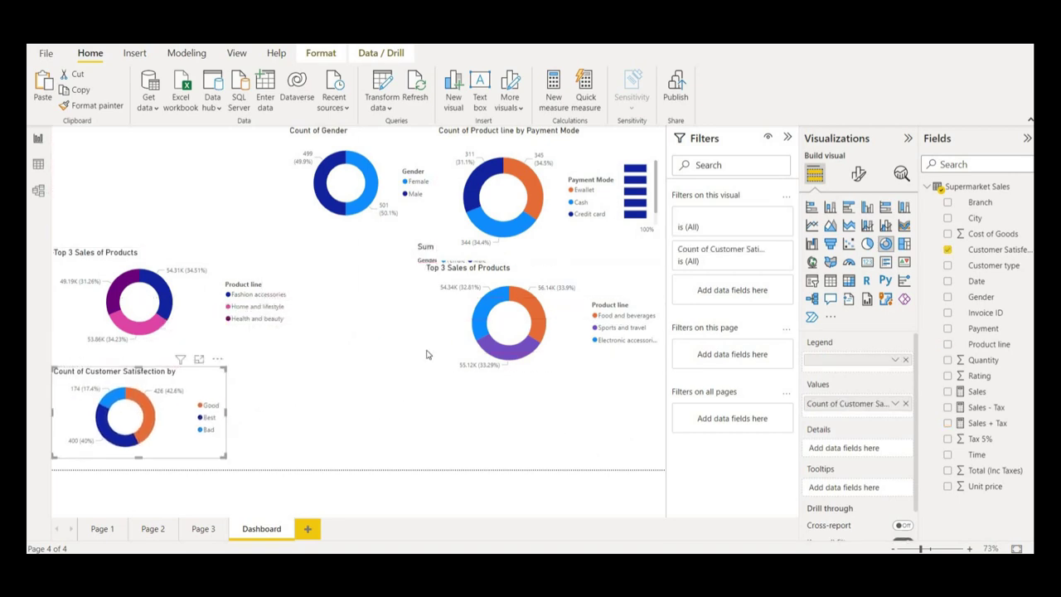
left_click_drag(453, 347, 269, 442)
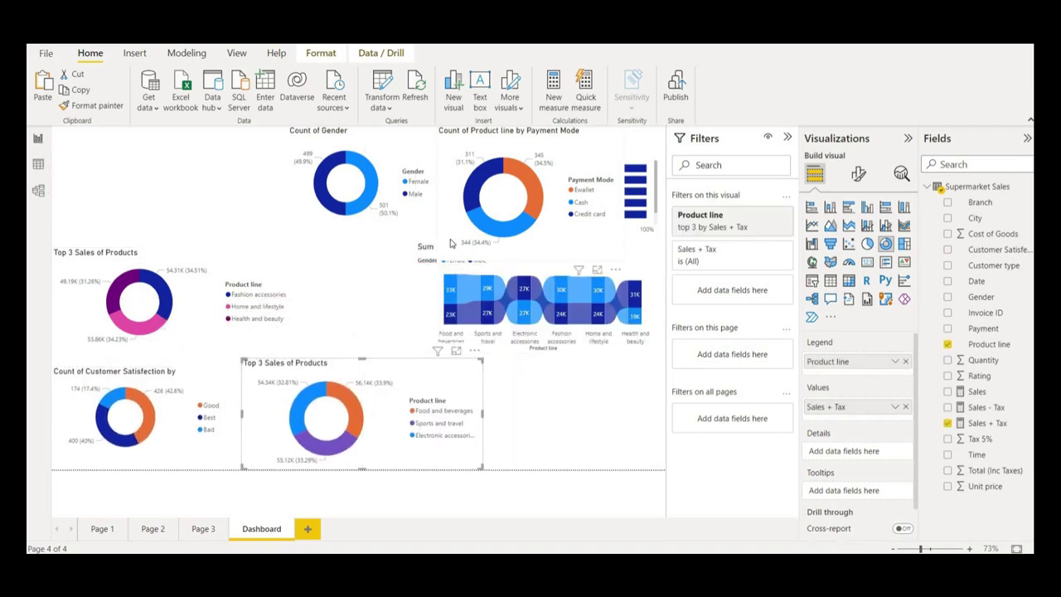
left_click_drag(450, 243, 168, 261)
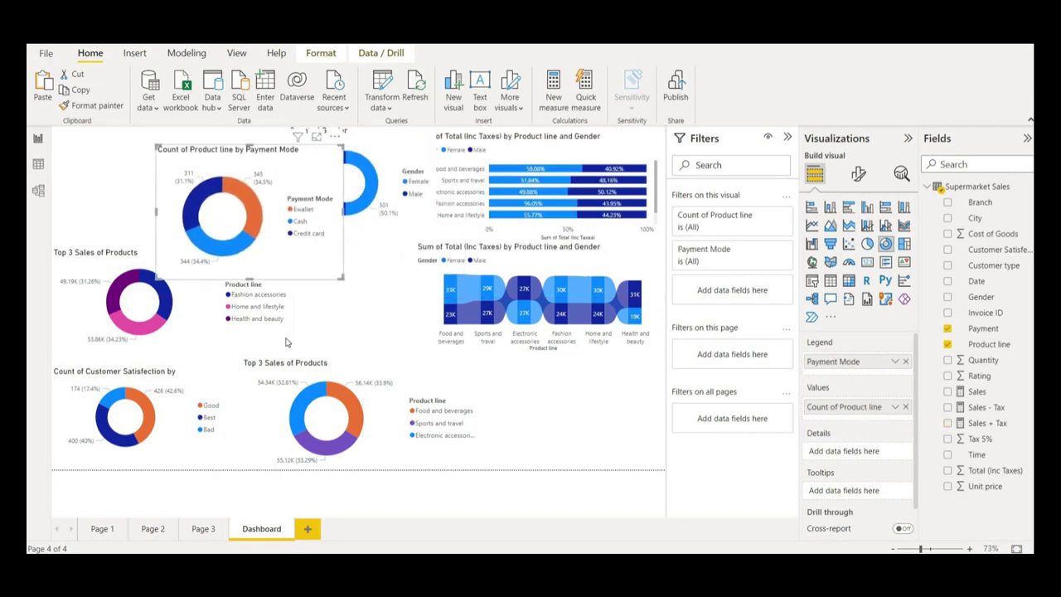
left_click_drag(312, 406, 475, 406)
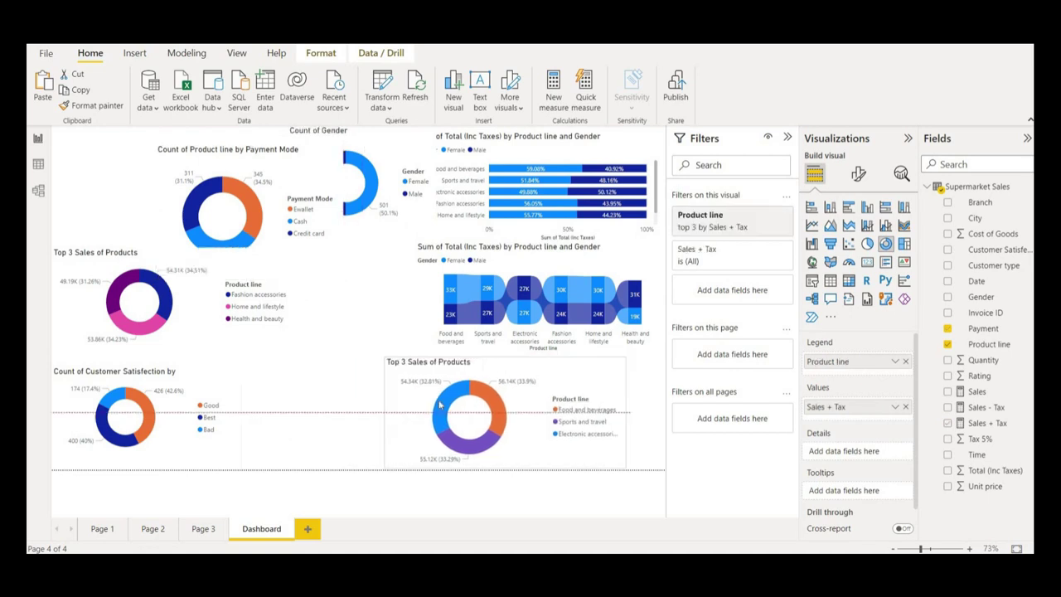
left_click_drag(249, 334, 399, 479)
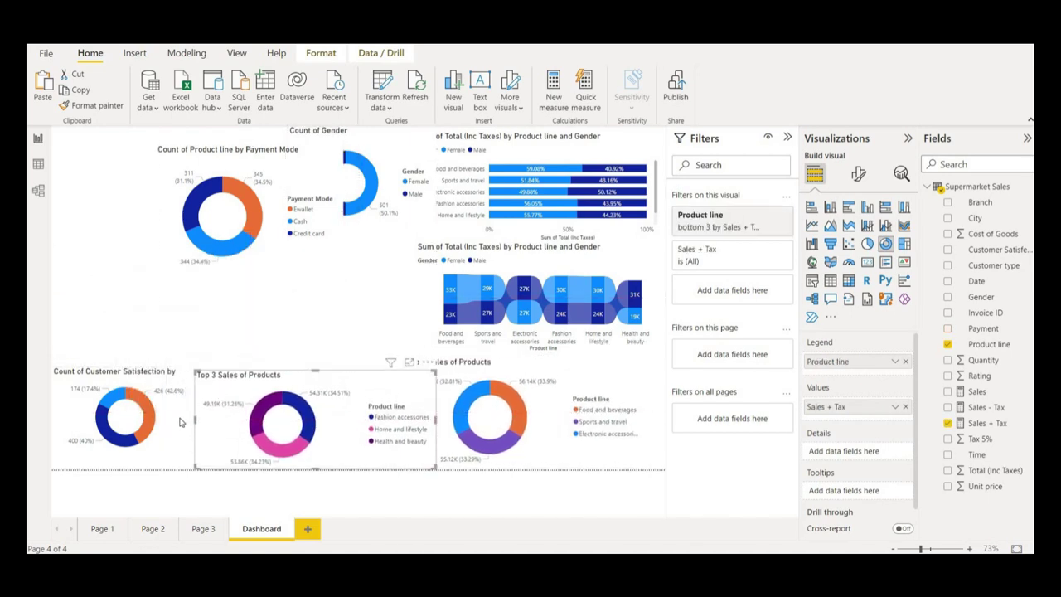
left_click_drag(179, 421, 147, 306)
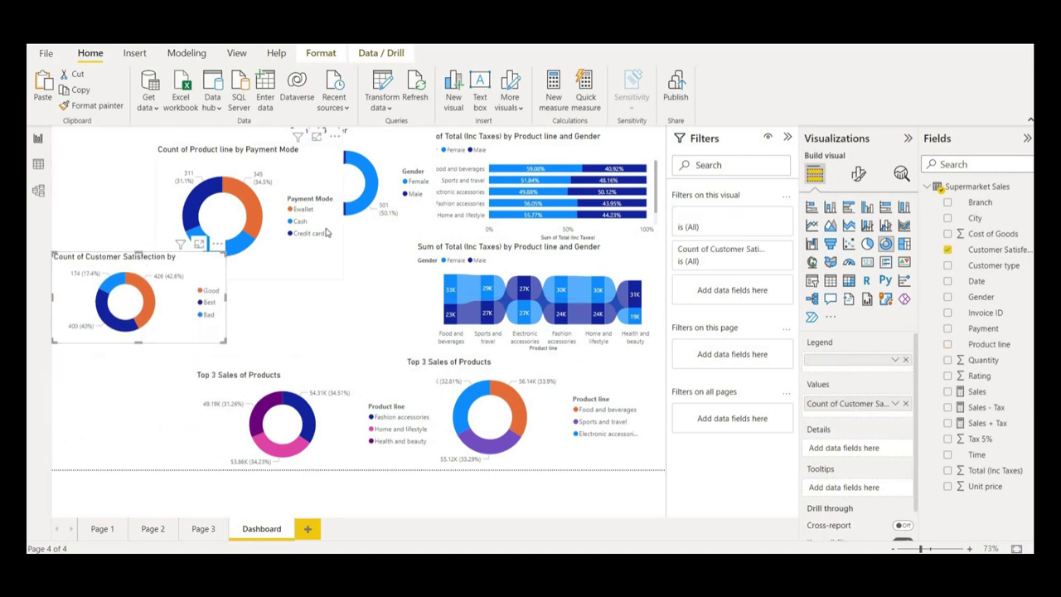
left_click_drag(326, 233, 200, 437)
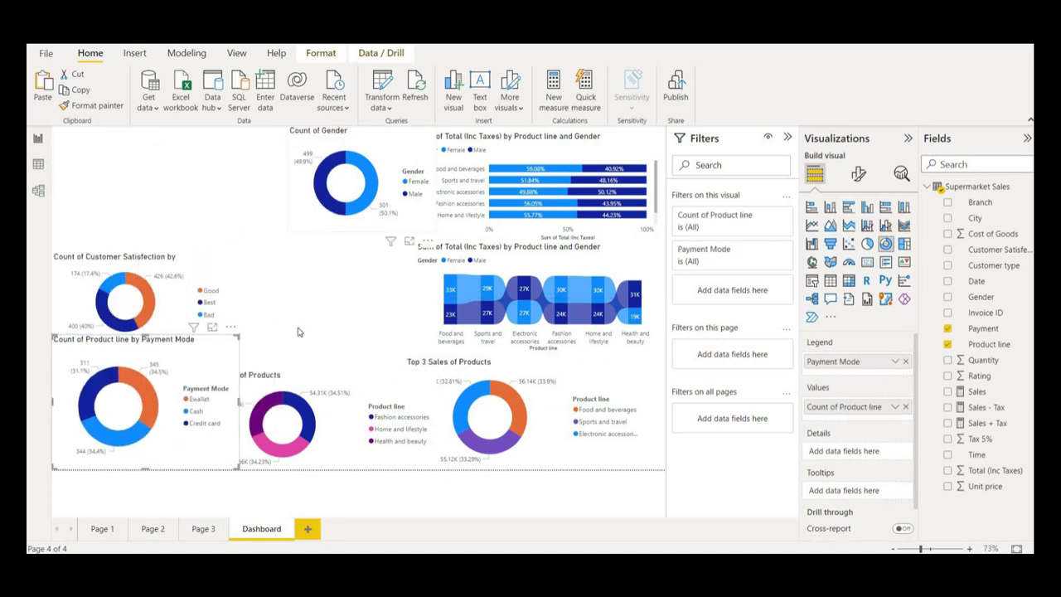
left_click_drag(305, 211, 284, 337)
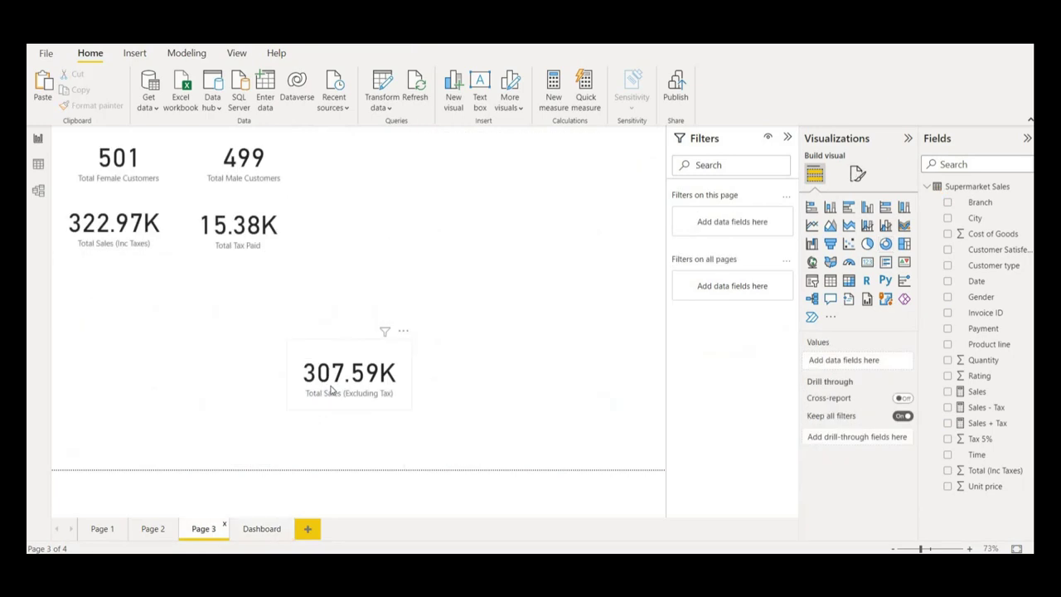
Move the five cards for female customers, male customers, sales including and excluding tax, and tax paid from Page 3 to the Dashboard page
left_click(332, 390)
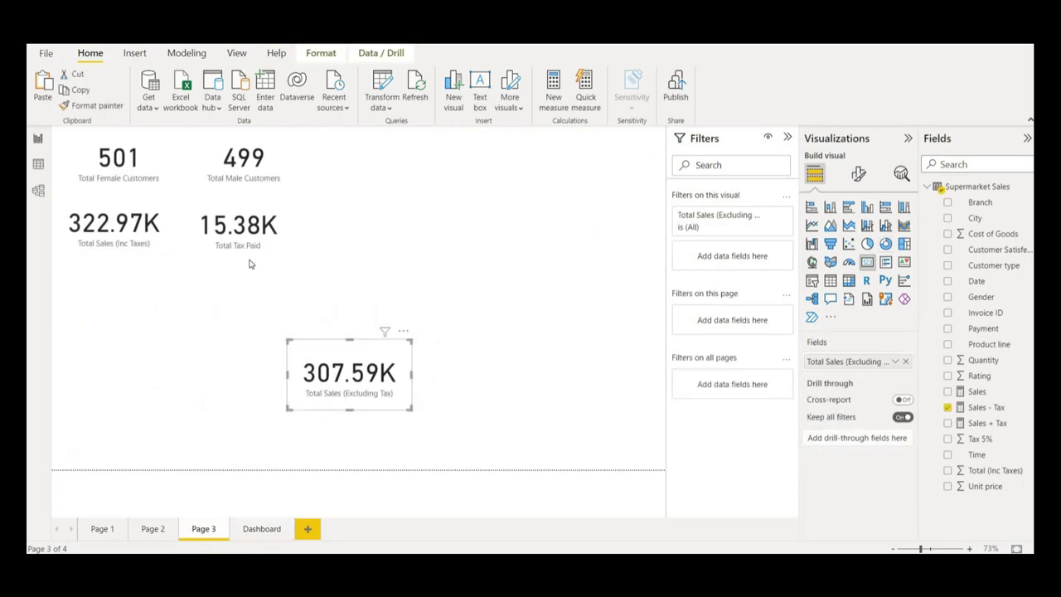
left_click(163, 239, "ctrl")
left_click(163, 168, "ctrl")
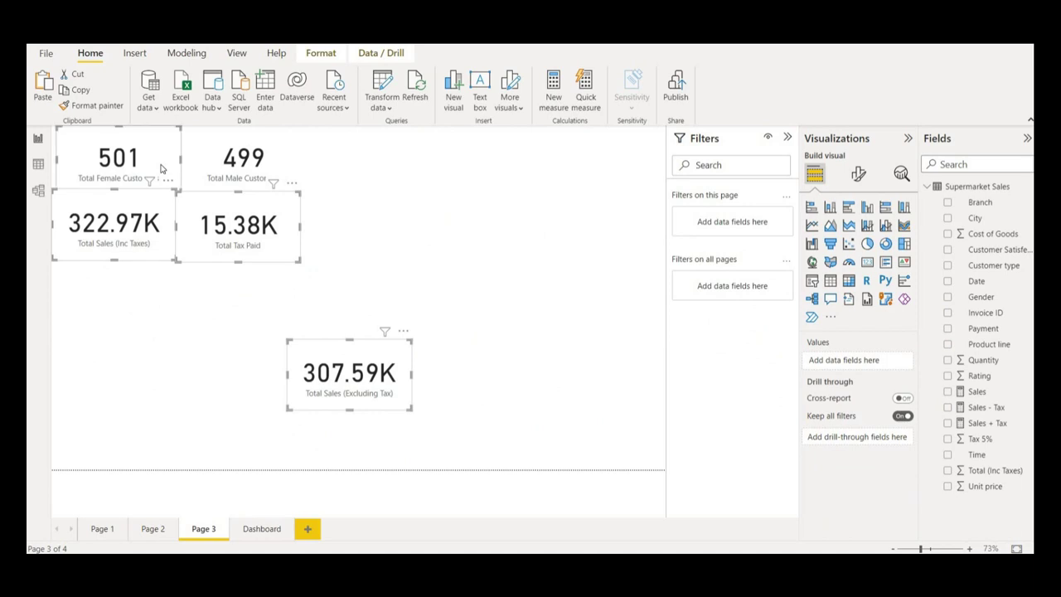
left_click(227, 171, "ctrl")
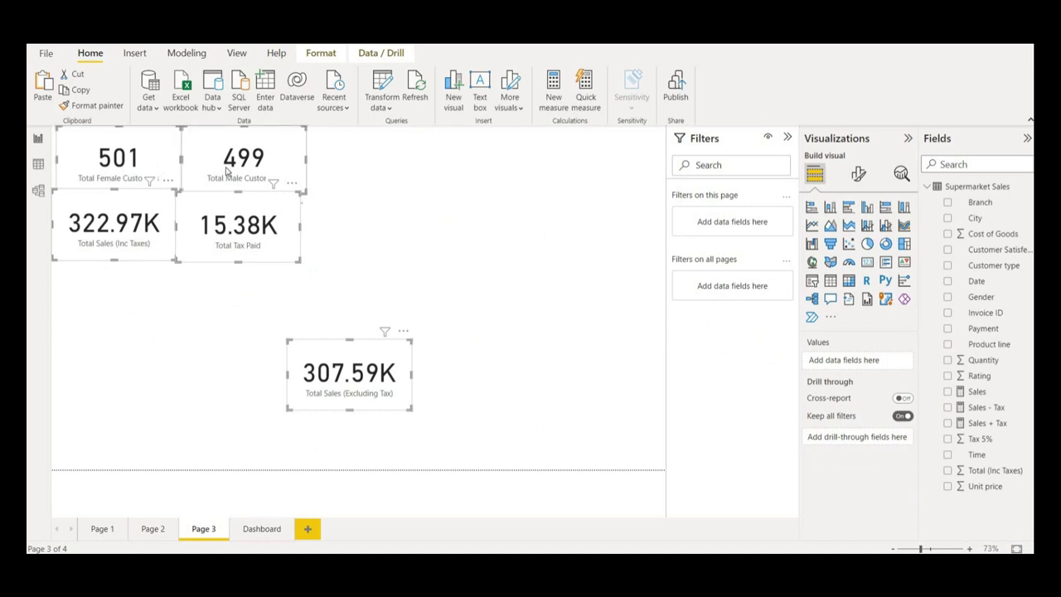
key("Delete")
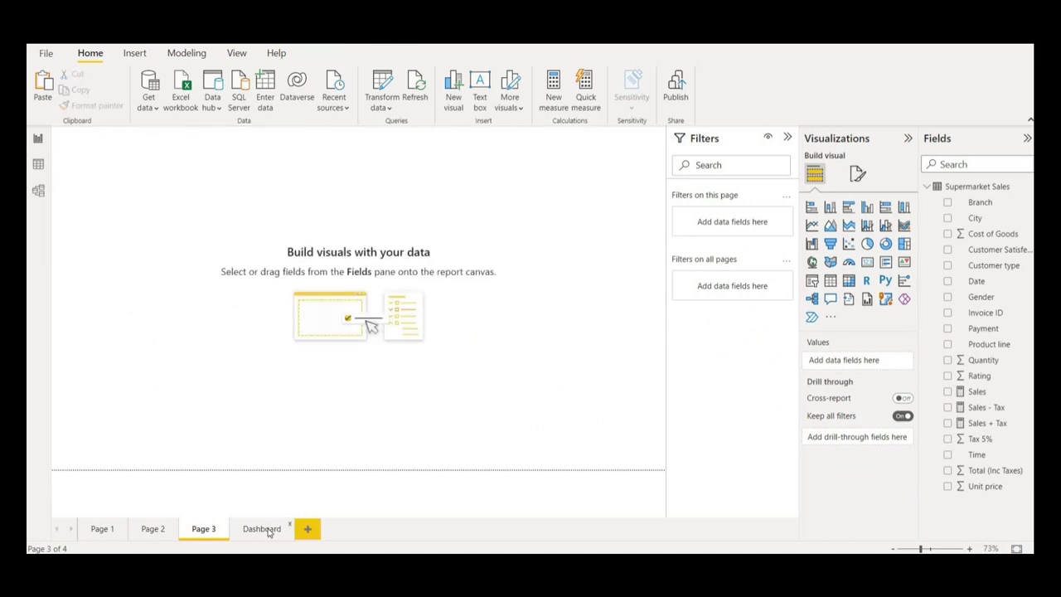
left_click(267, 531)
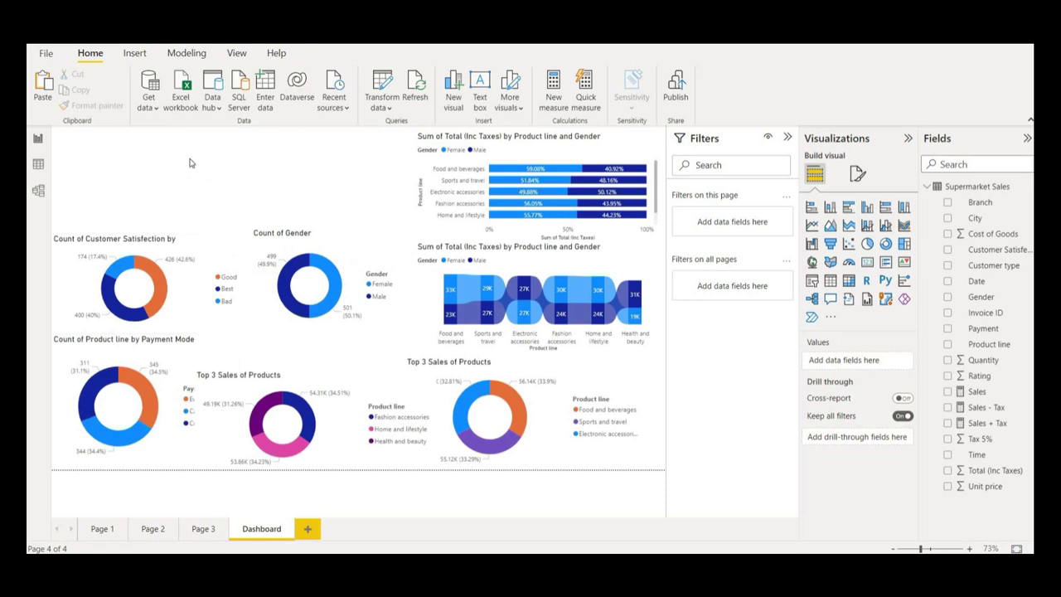
key("ctrl+v")
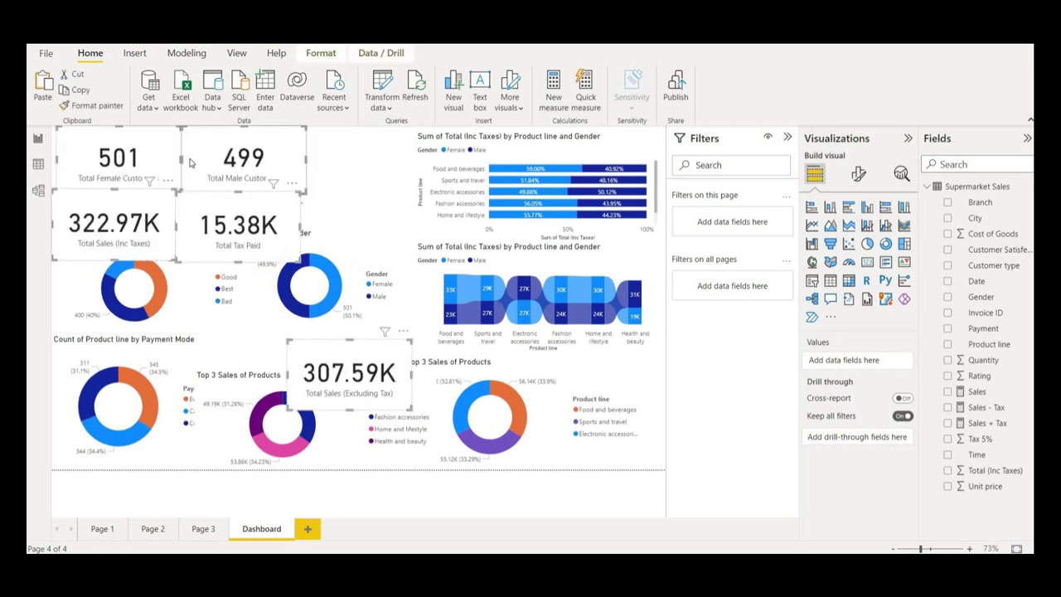
Arrange the cards above the donut charts, with female and male customers side by side and Total Sales (Excluding Tax) beside Total Tax Paid
left_click(349, 190)
left_click_drag(253, 171, 357, 169)
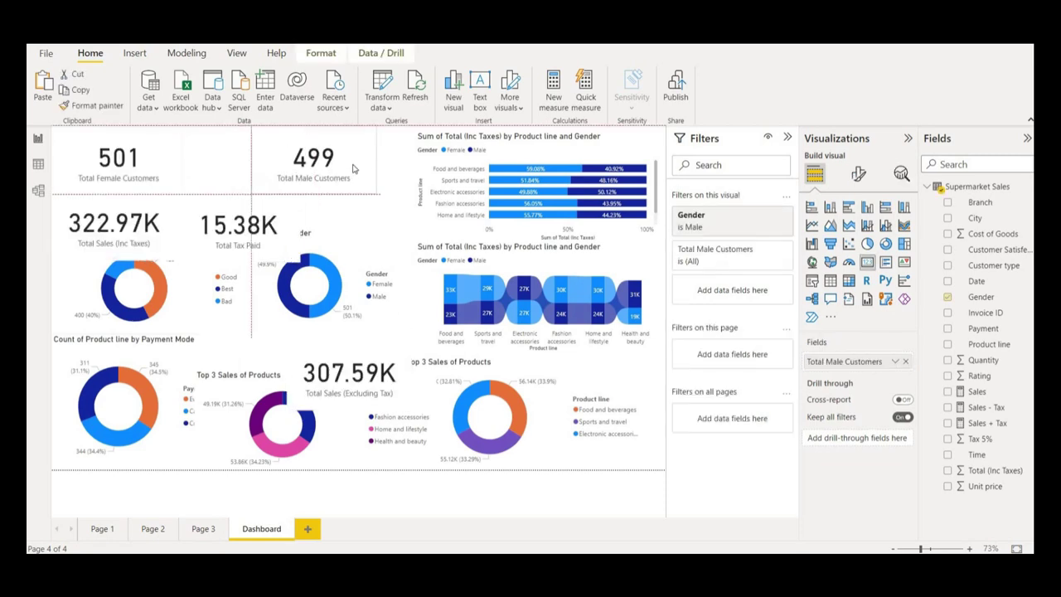
left_click_drag(133, 168, 238, 169)
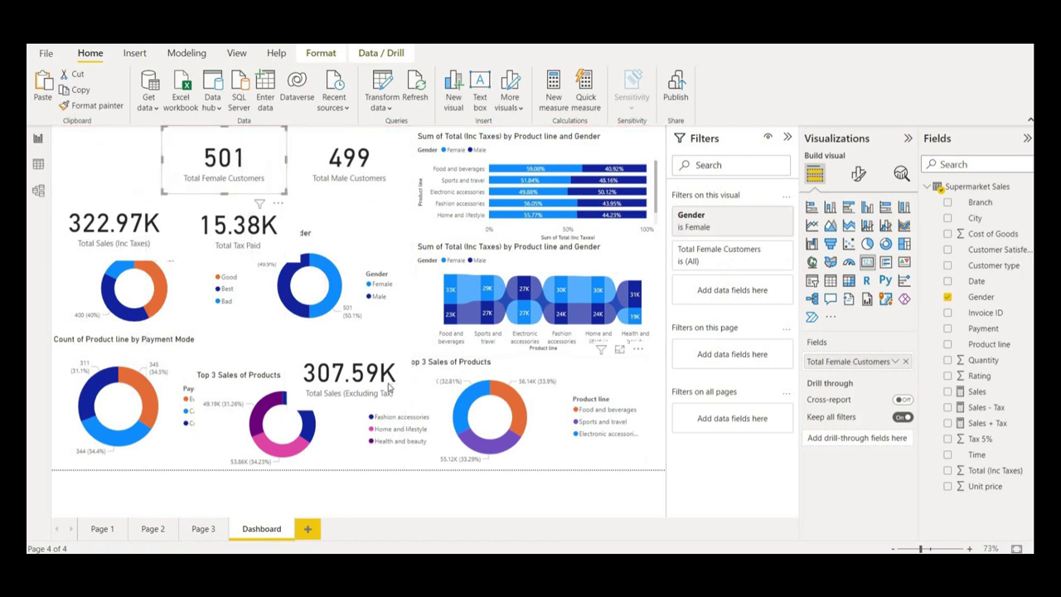
left_click_drag(364, 357, 405, 242)
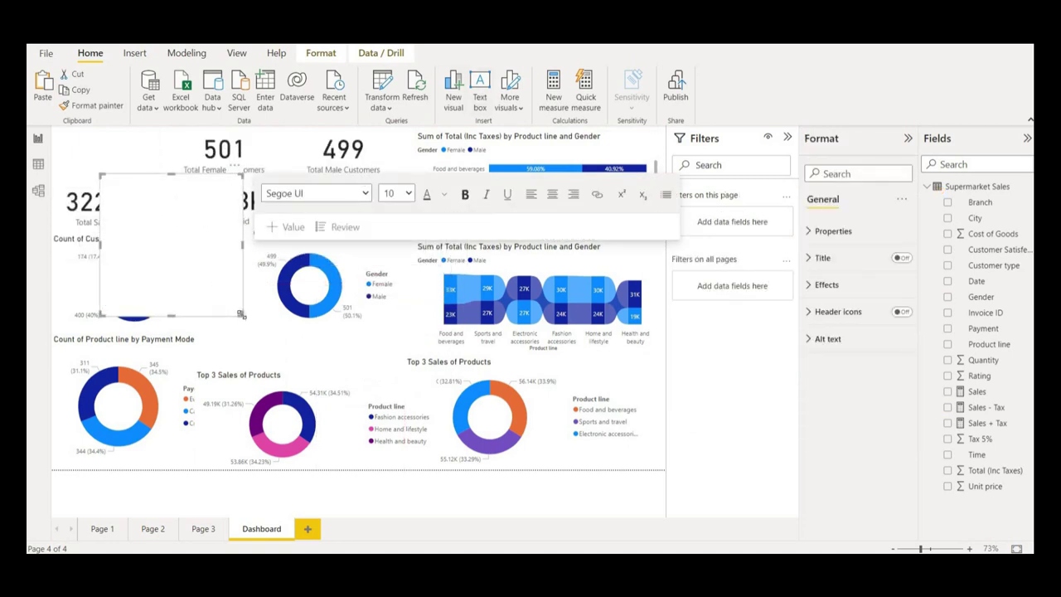
Resize the empty text box to a wider, shorter shape and set its font to Comic Sans MS
left_click_drag(240, 315, 291, 239)
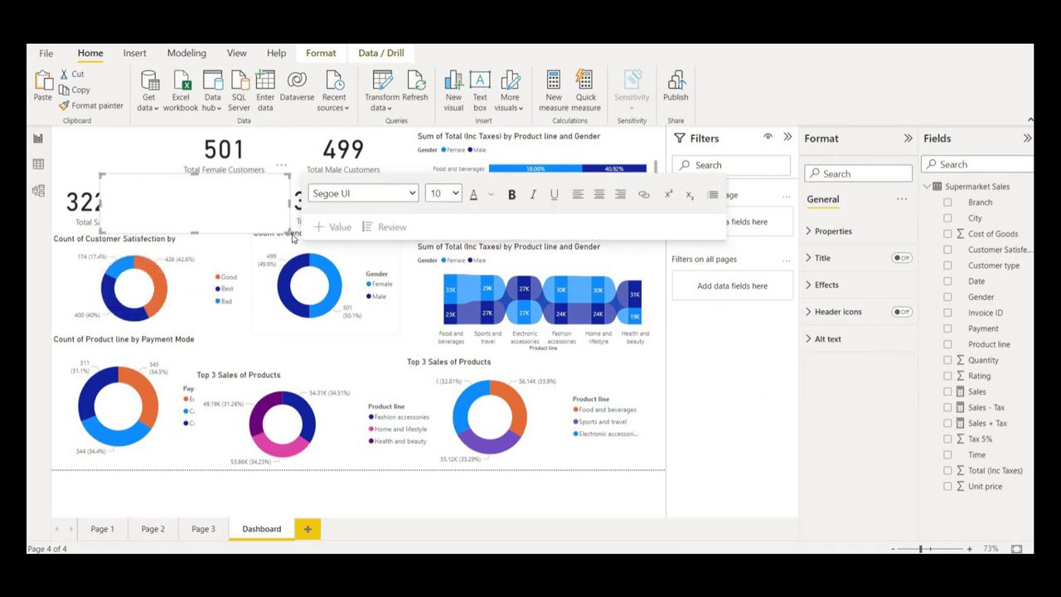
left_click(411, 196)
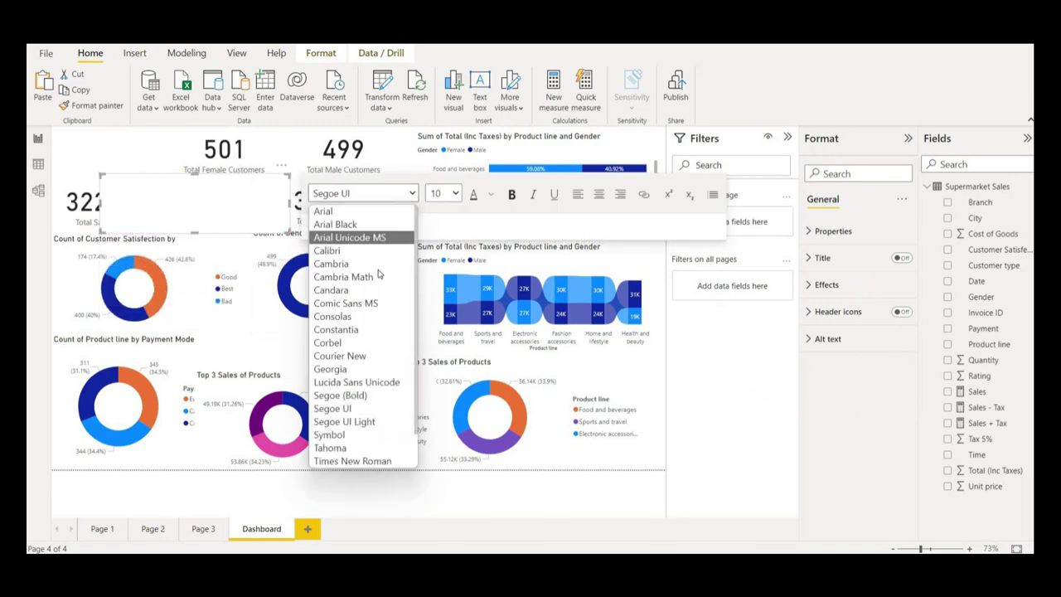
key("Return")
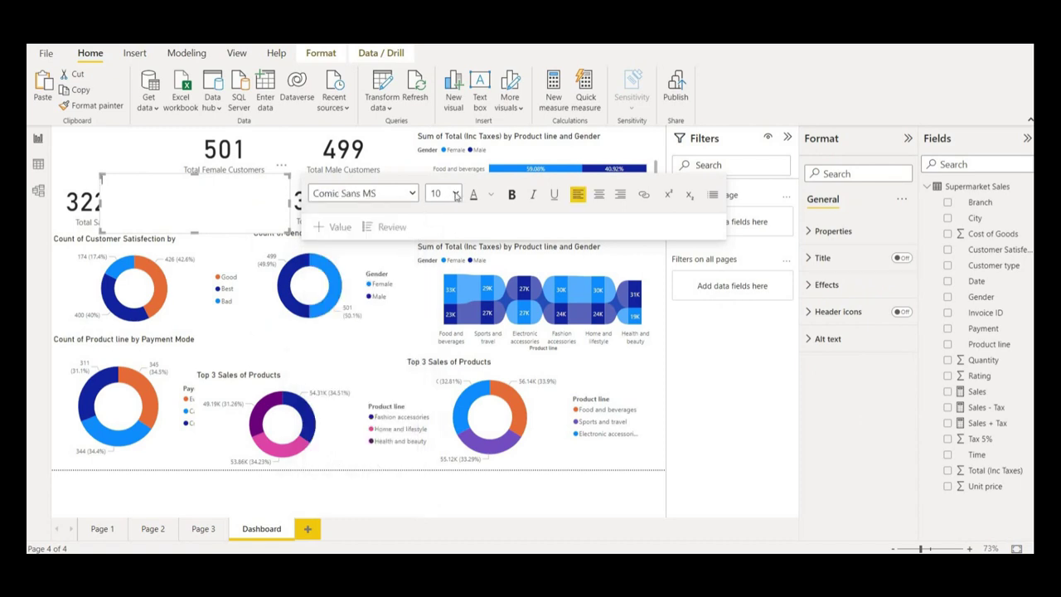
Enter the title "Supermarket Sales" in the text box and set its font size to 32
left_click(456, 195)
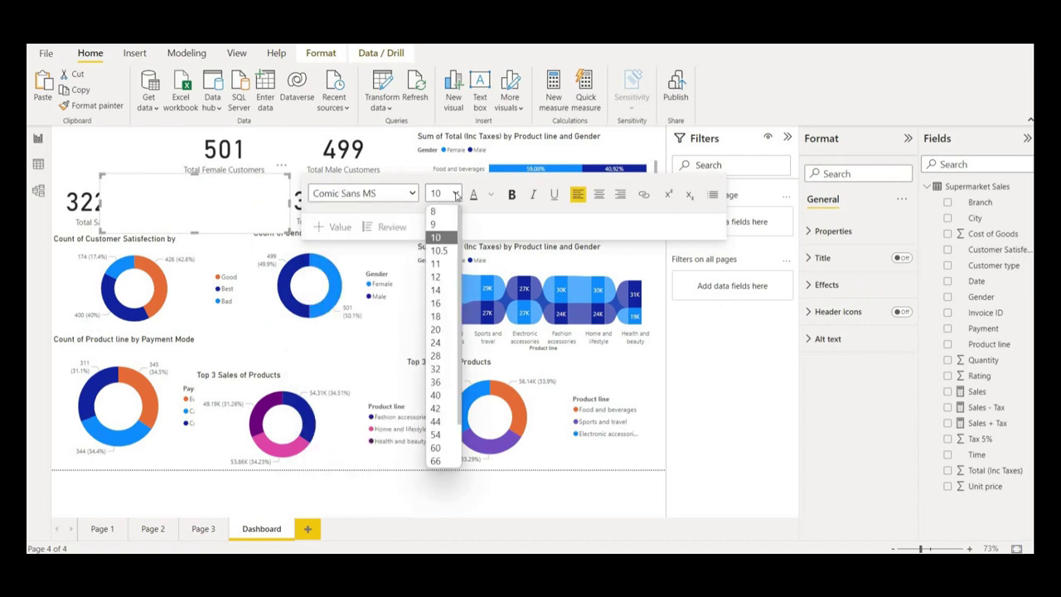
left_click(247, 213)
type("es")
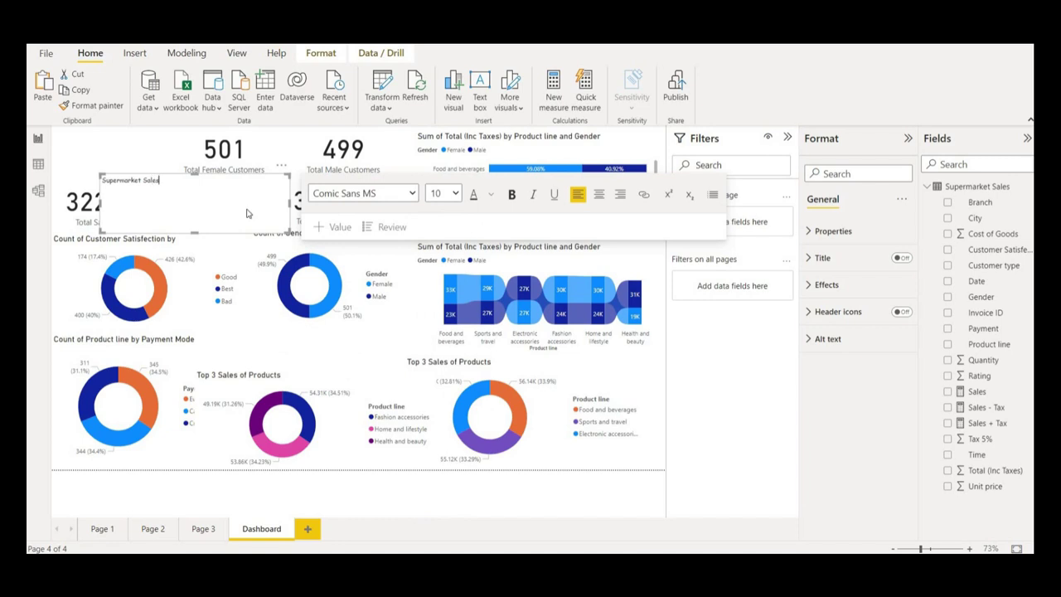
key("ctrl+a")
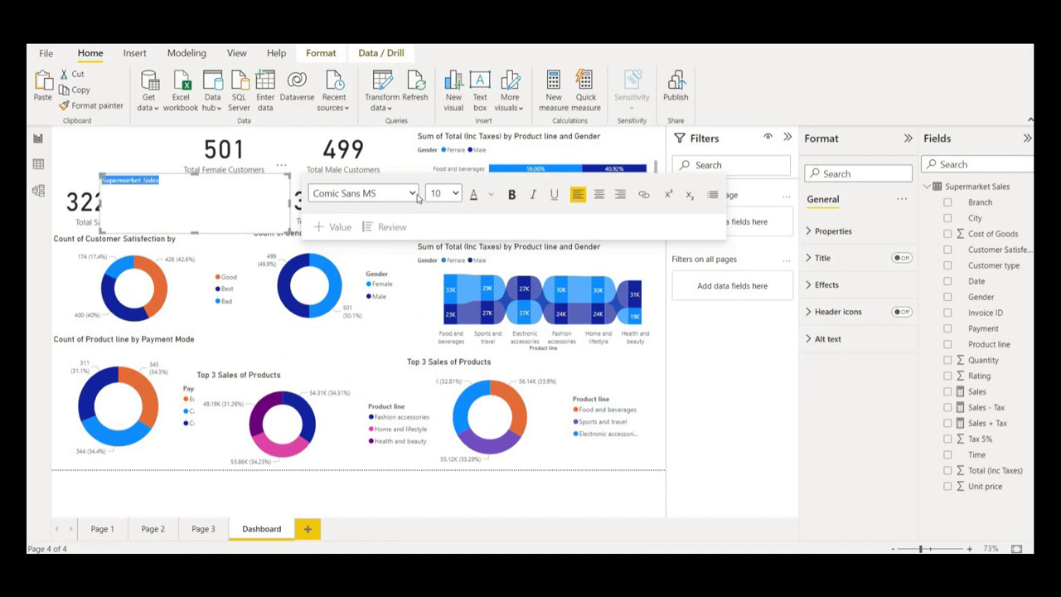
left_click(454, 194)
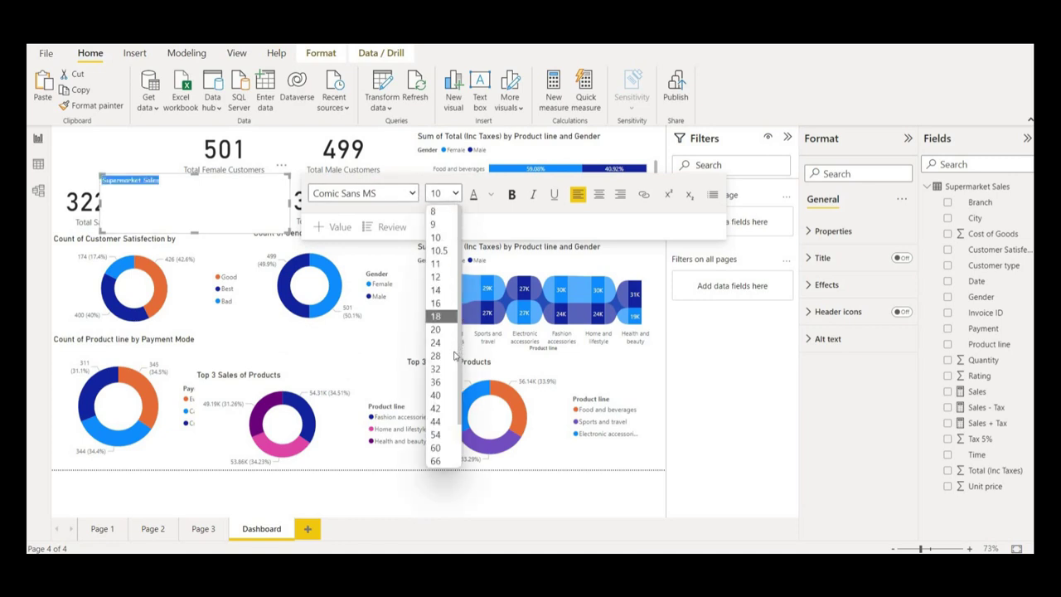
left_click(436, 368)
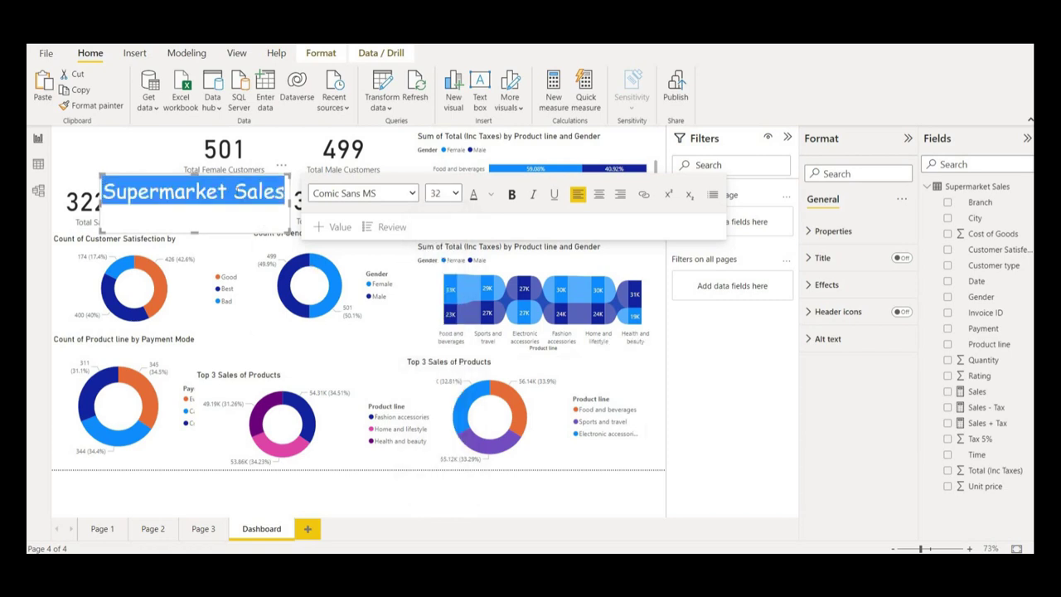
Colour the word "Sales" in the title red (#FB0000) and make it bold
left_click(233, 192)
left_click_drag(235, 191, 286, 191)
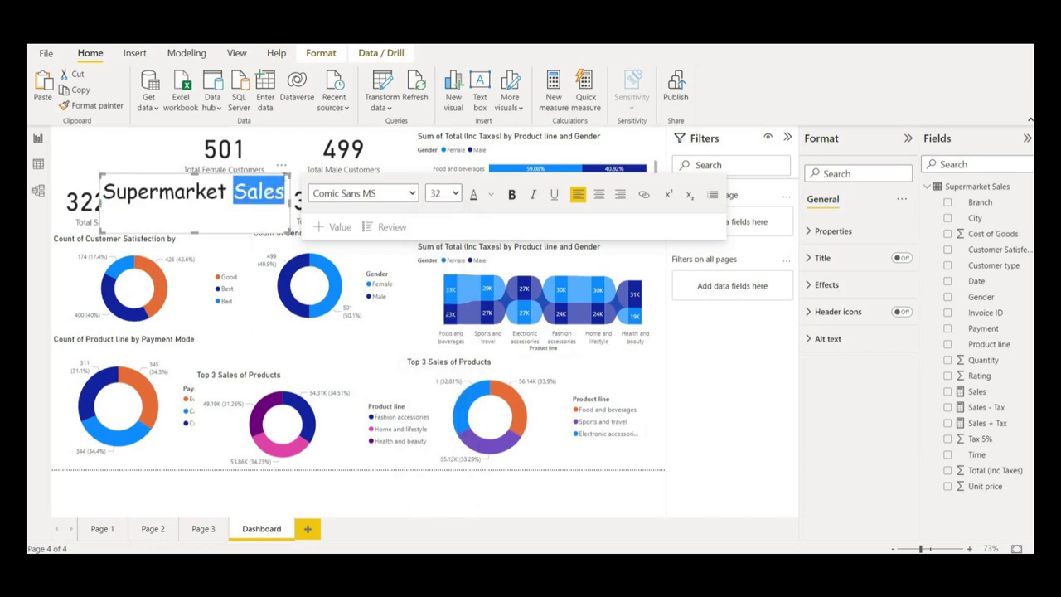
left_click(491, 198)
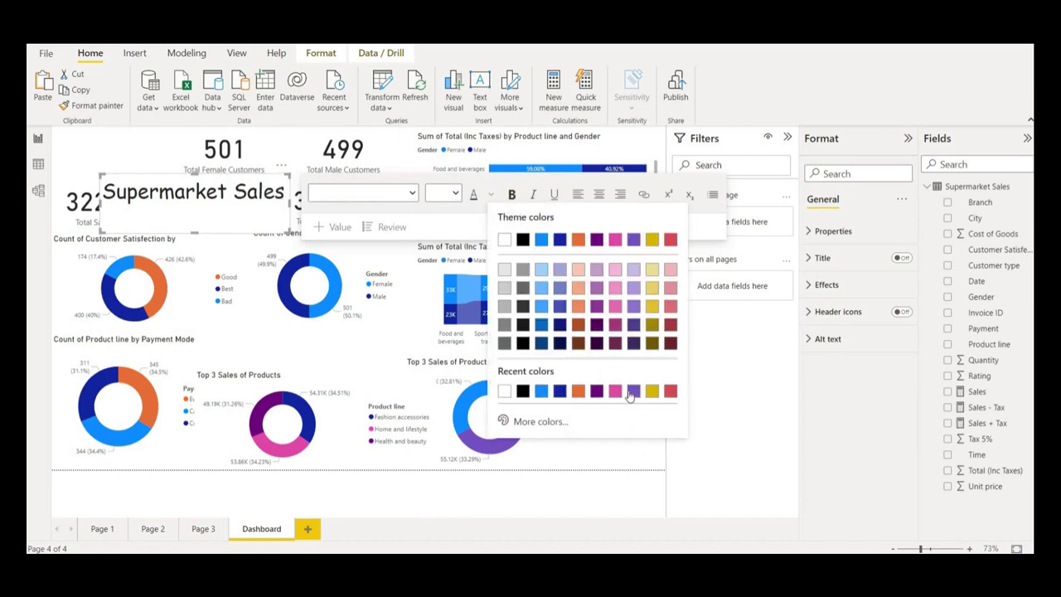
left_click(540, 421)
left_click_drag(514, 379, 673, 373)
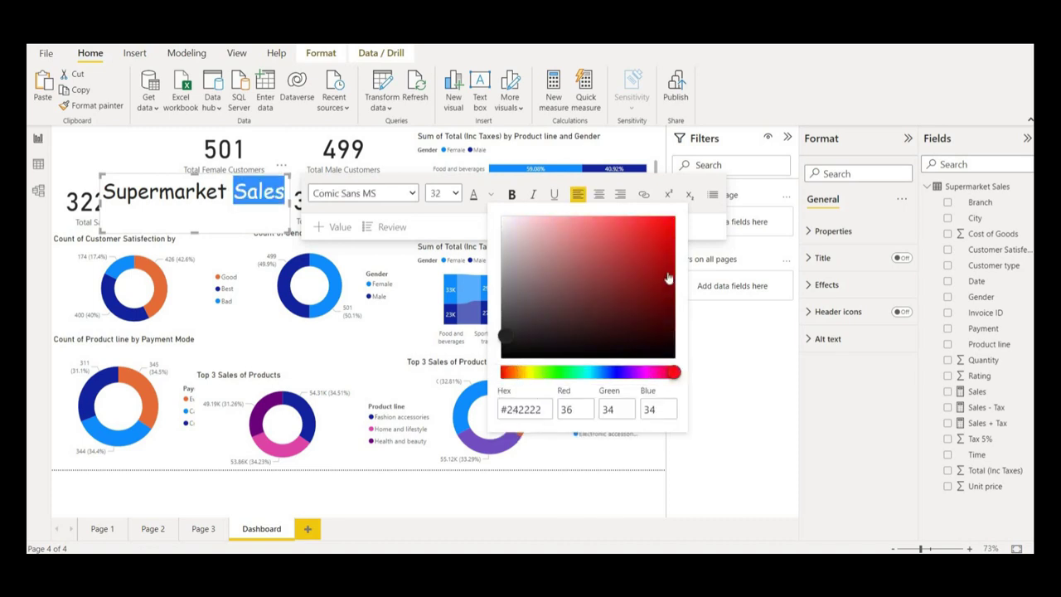
left_click(670, 230)
left_click(670, 218)
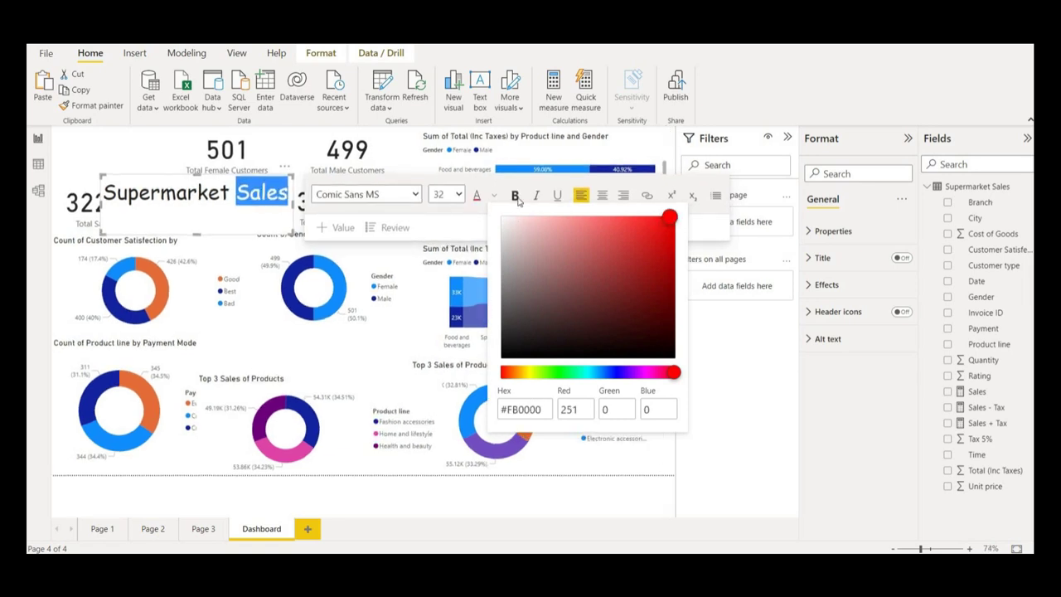
key("Escape")
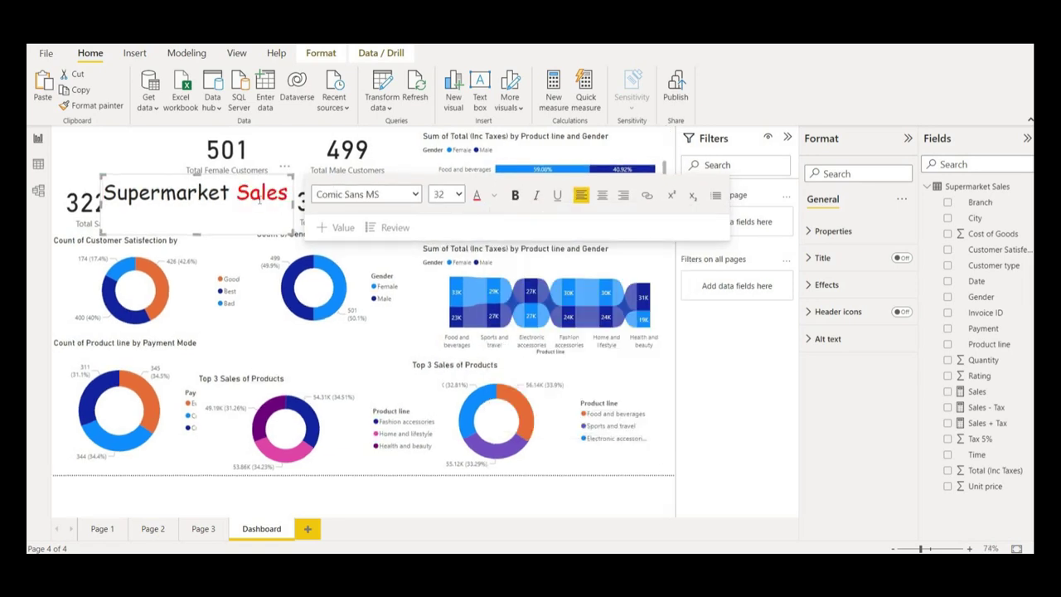
key("shift+Home")
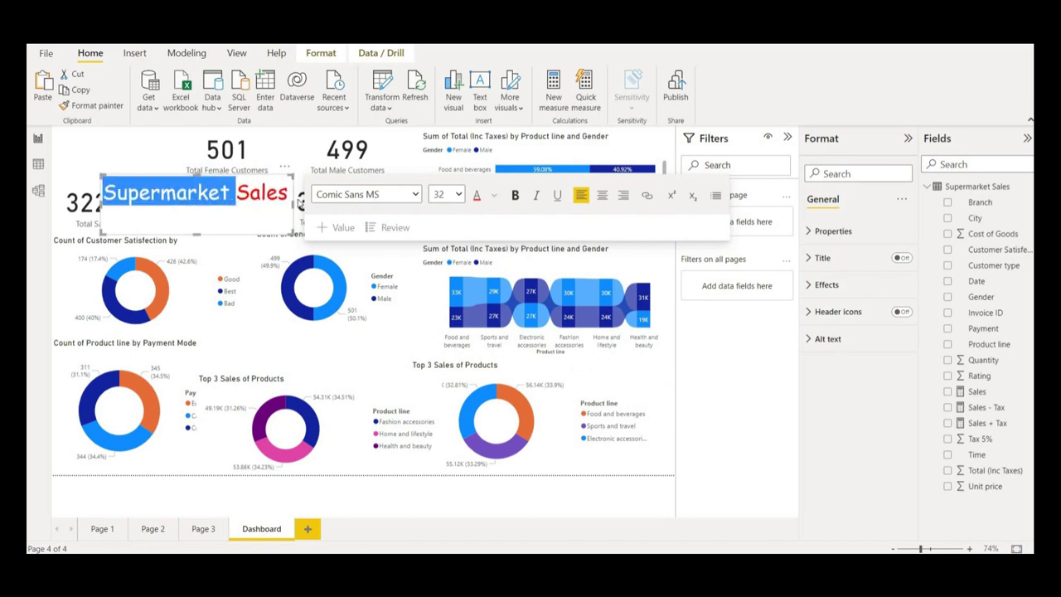
Colour the word "Supermarket" in the title green (#009218)
left_click_drag(231, 192, 101, 197)
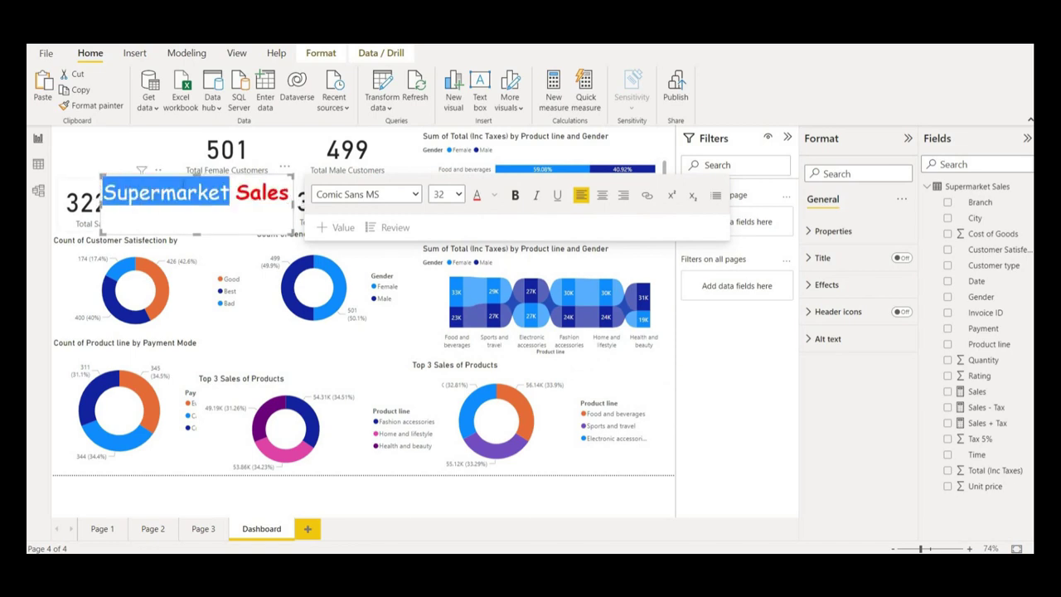
left_click(495, 194)
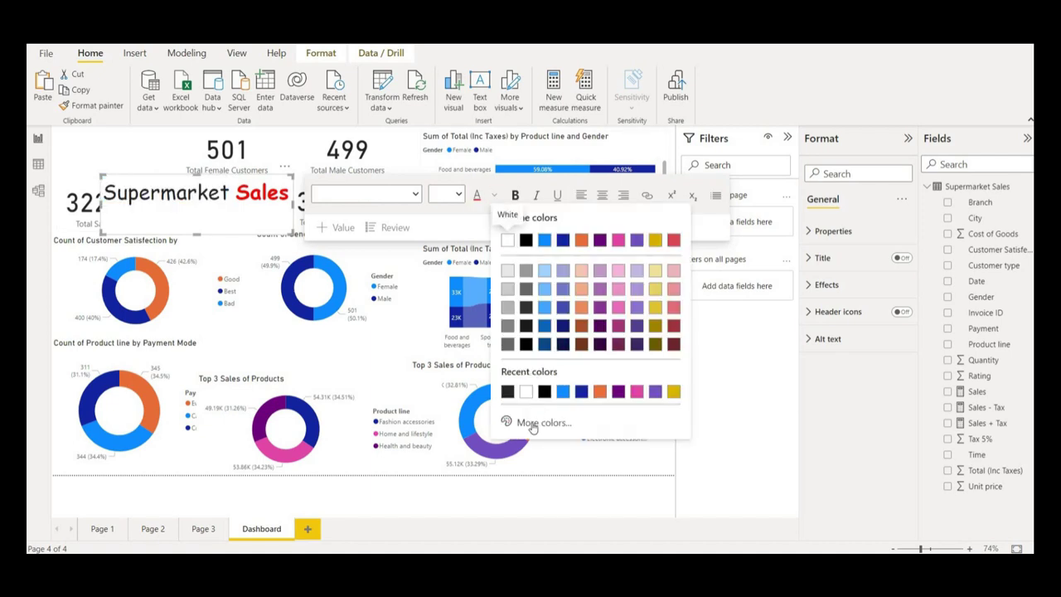
left_click(533, 424)
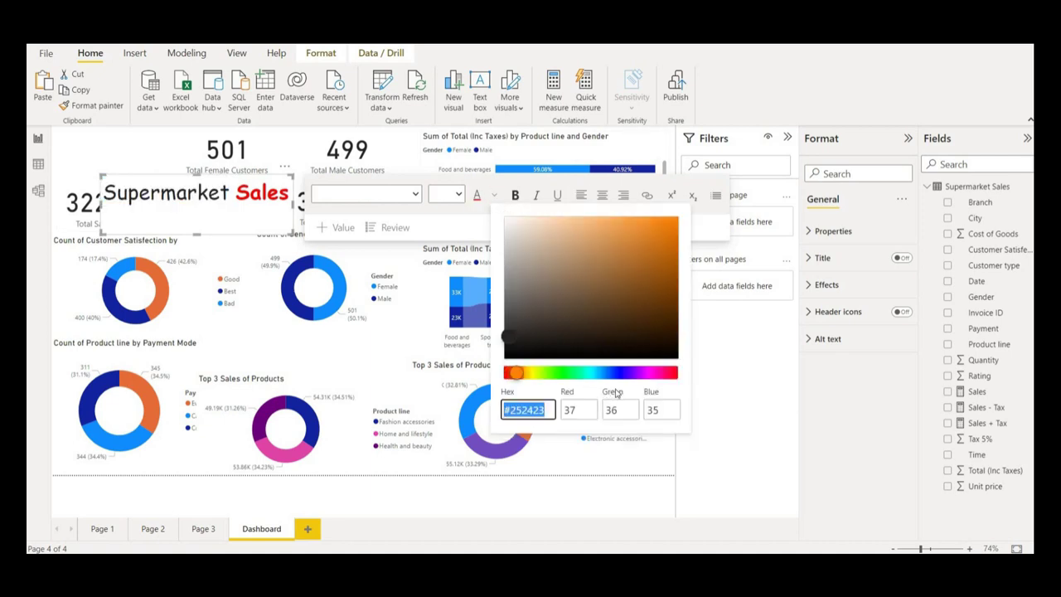
left_click(567, 374)
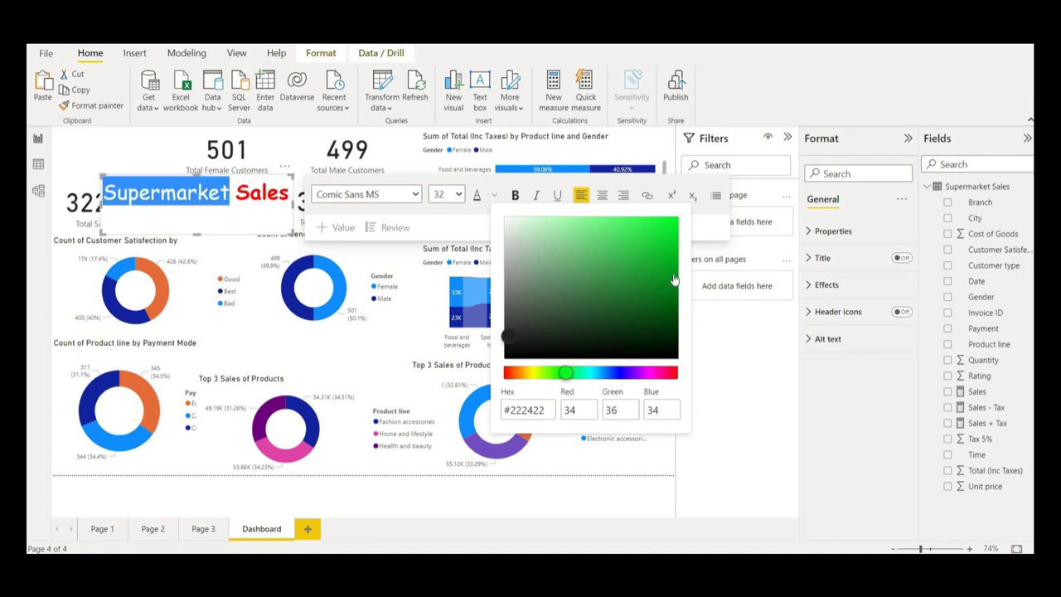
left_click(672, 278)
left_click_drag(672, 278, 677, 282)
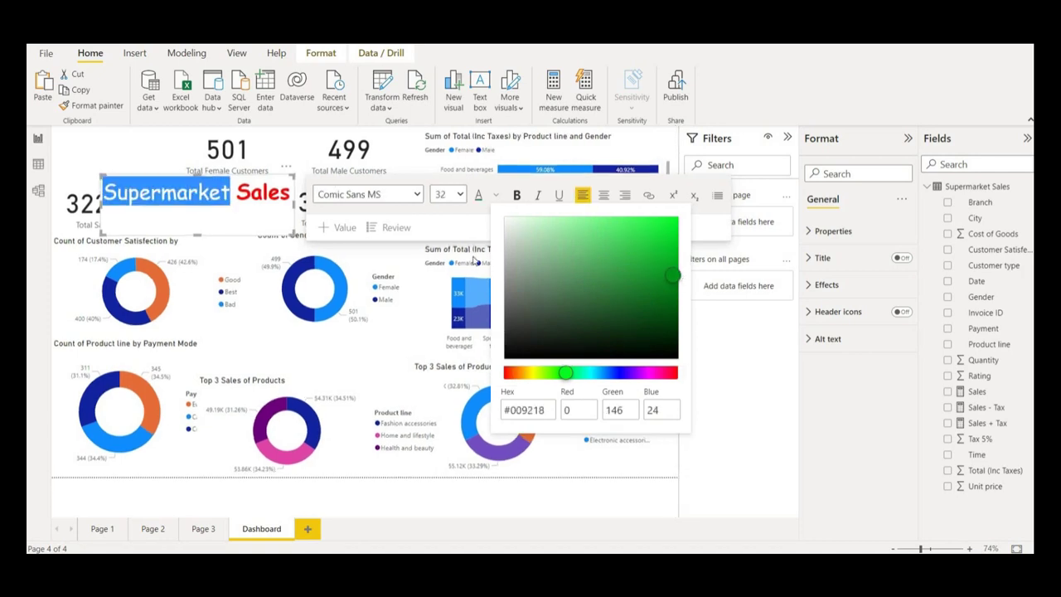
left_click(520, 195)
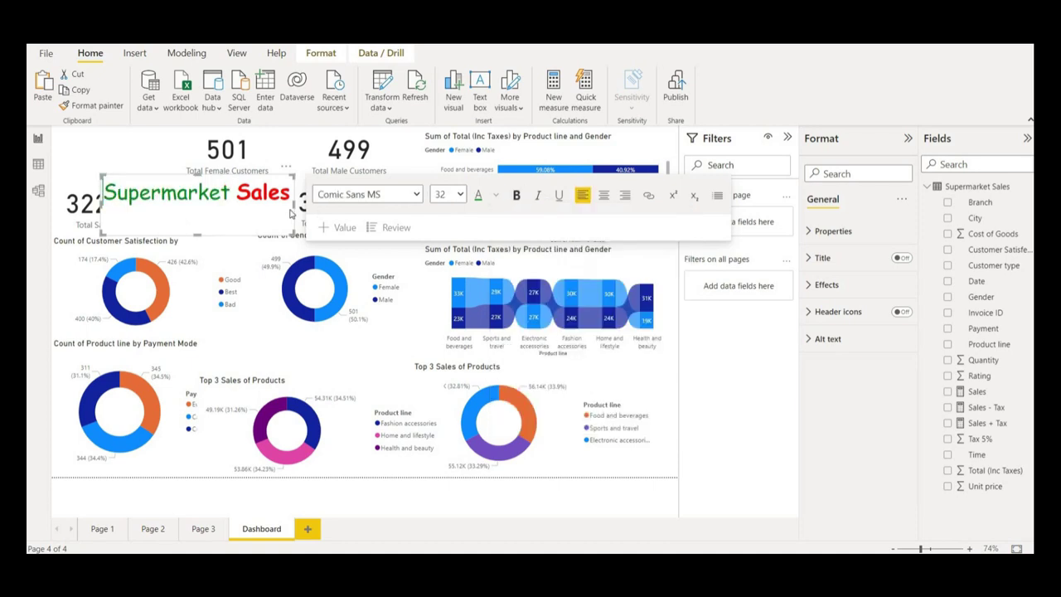
Make the word "Supermarket" in the title bold
key("shift+Right")
key("shift+Right")
key("shift+Right")
key("shift+Right")
key("shift+Right")
key("shift+Right")
key("shift+Right")
key("shift+Right")
key("shift+Right")
key("shift+Right")
key("shift+Right")
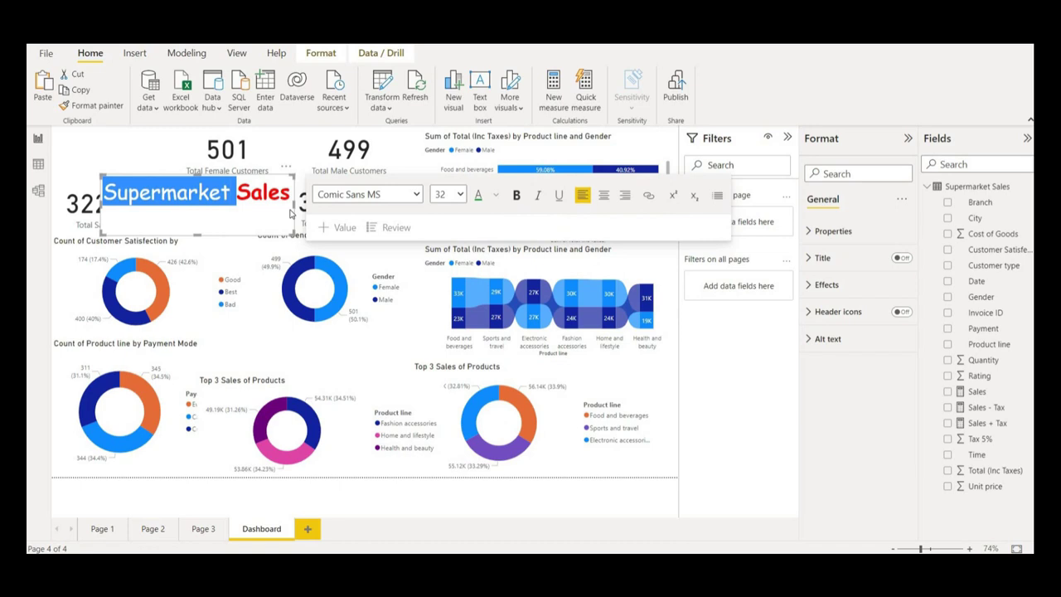
left_click(516, 195)
left_click(267, 211)
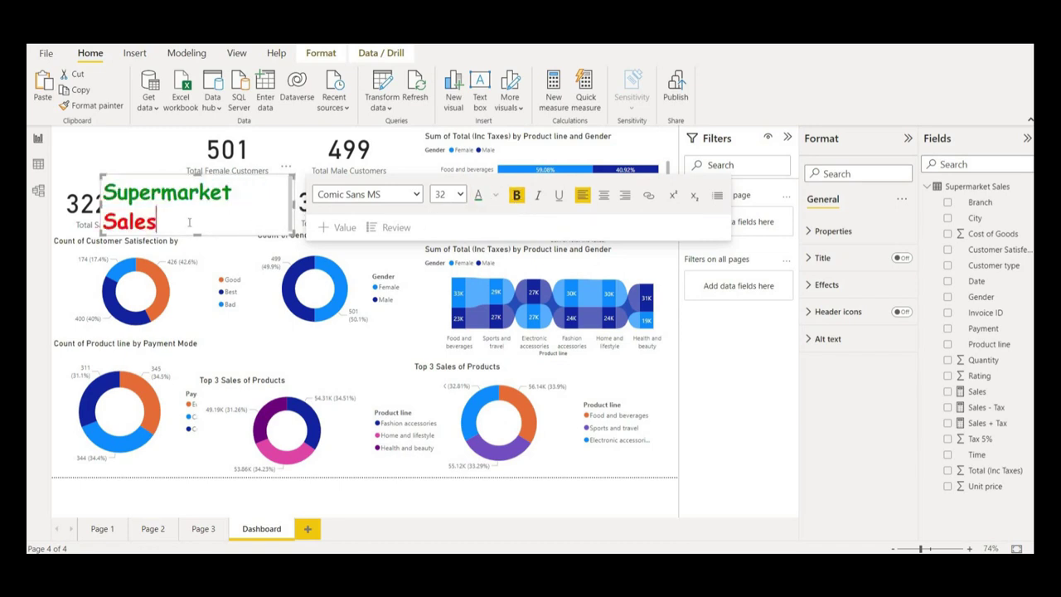
Right-align the whole "Supermarket Sales" title text
key("shift+Home")
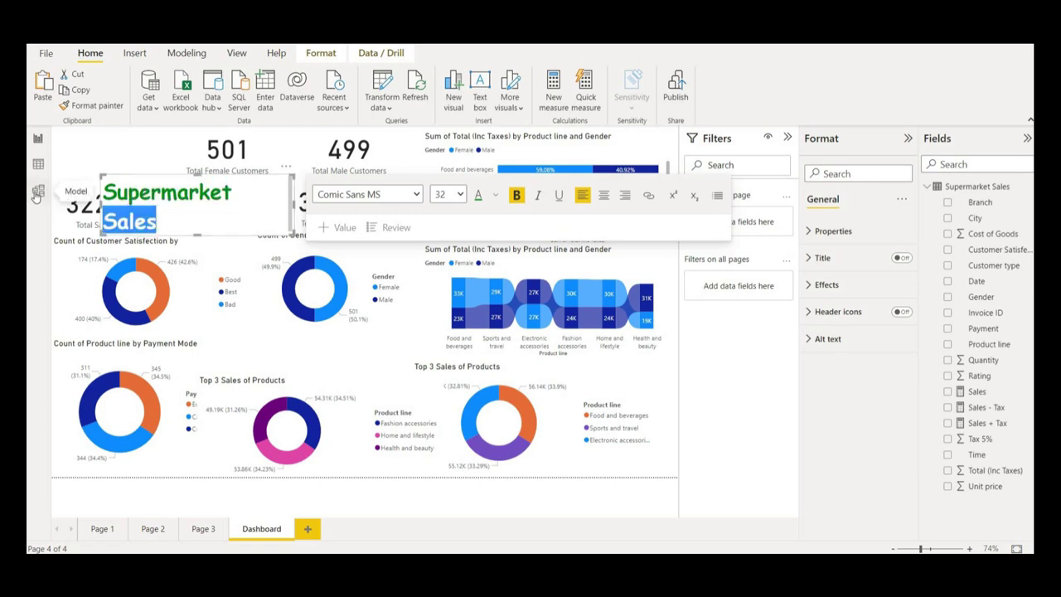
key("ctrl+a")
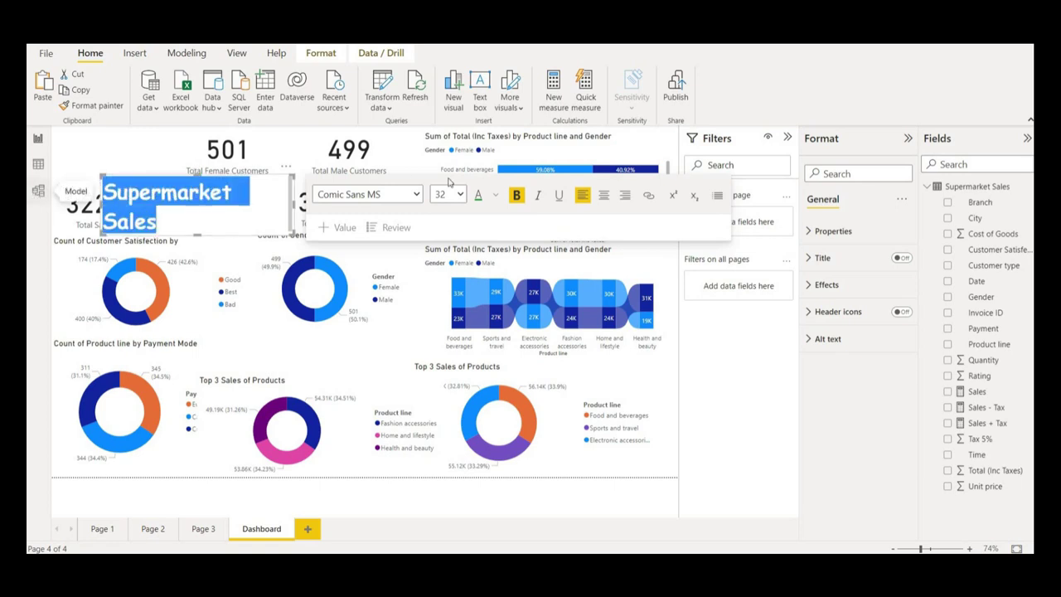
left_click(627, 199)
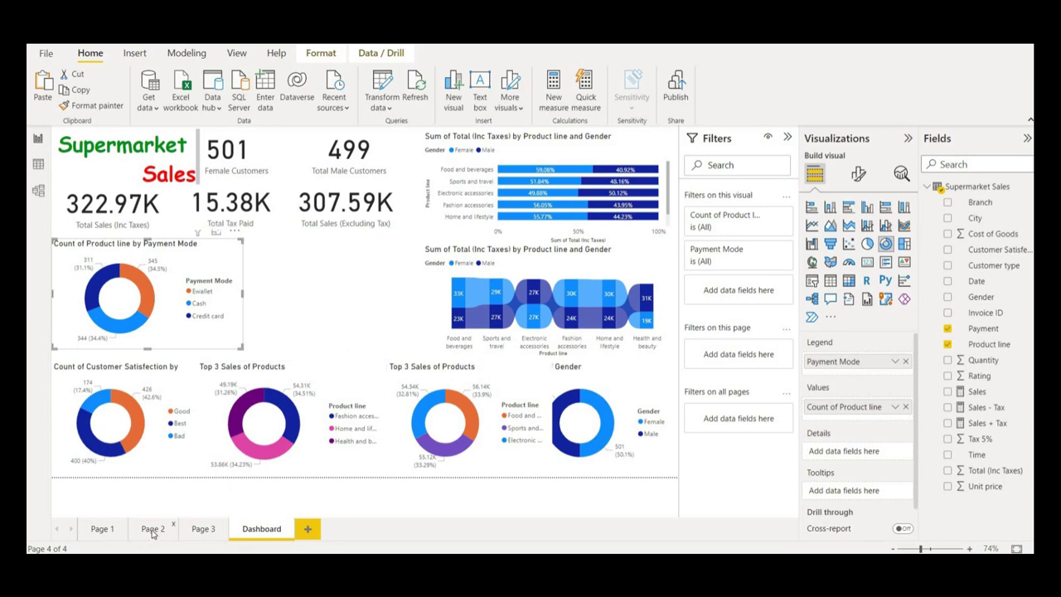
Move the Pick Time for Sales line chart from Page 2 to the Dashboard page
left_click(152, 530)
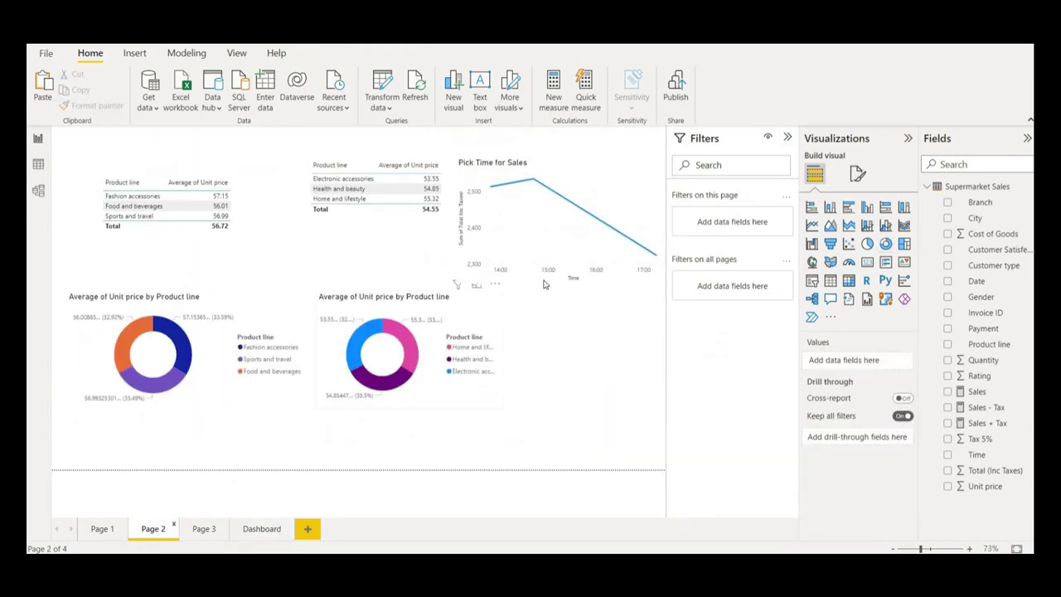
left_click(544, 286)
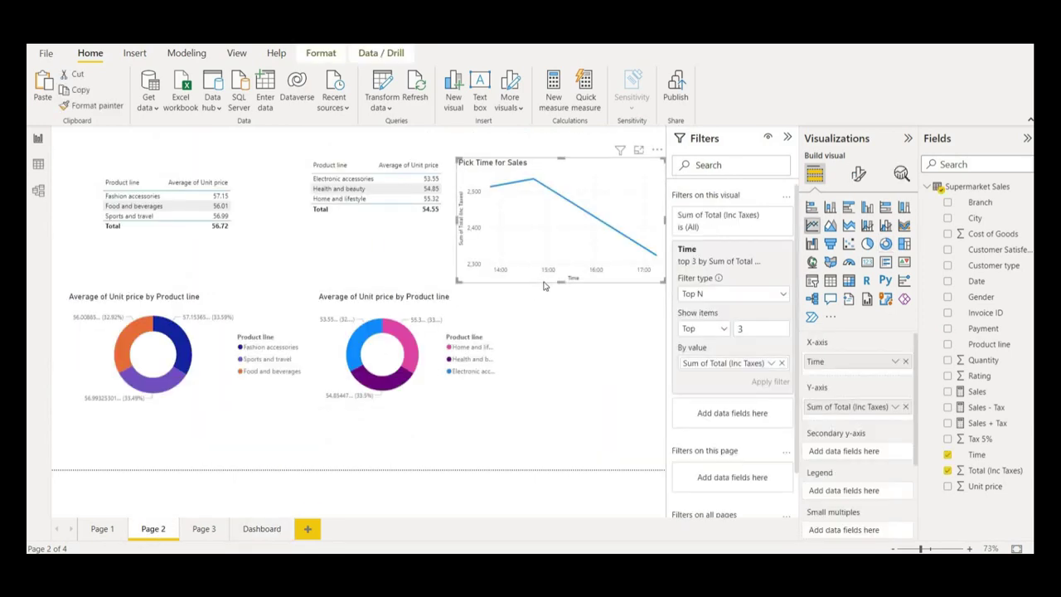
key("Delete")
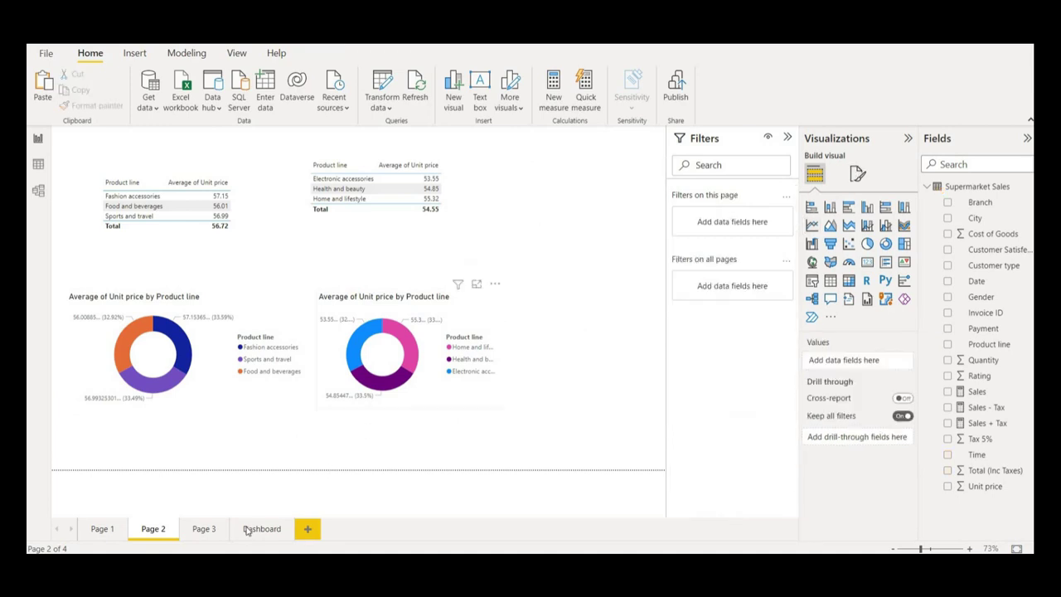
left_click(251, 535)
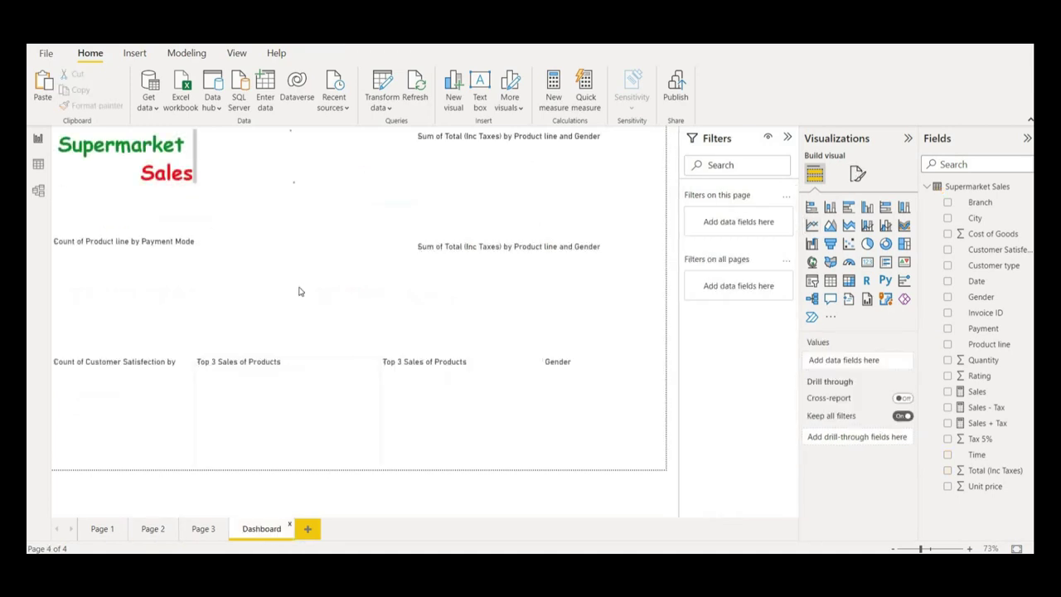
key("ctrl+v")
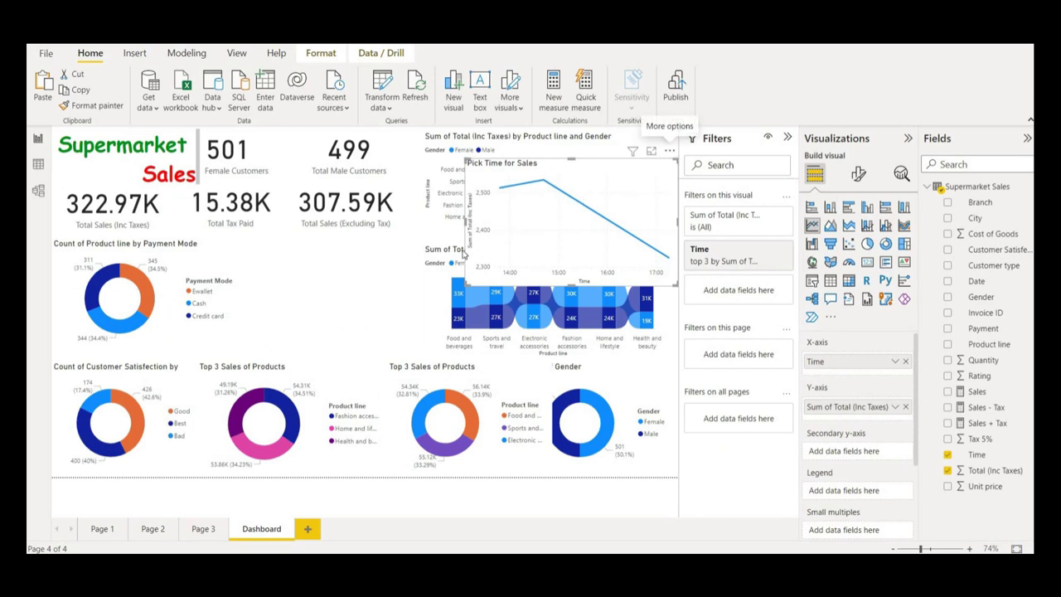
Place the Pick Time for Sales chart between the payment mode donut and the ribbon chart, and shrink it to fit the gap
left_click_drag(668, 157, 454, 232)
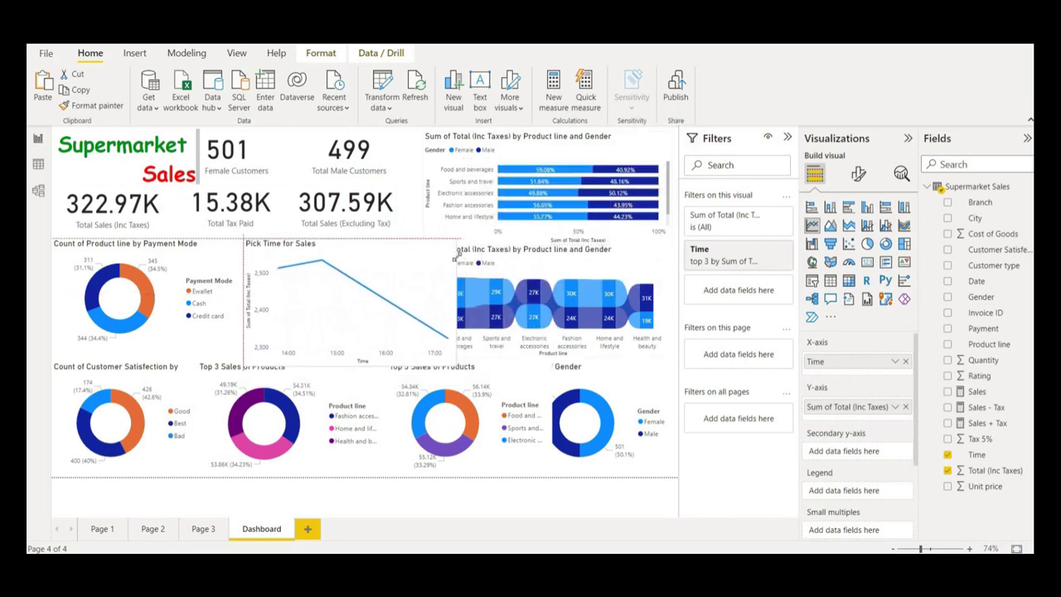
left_click_drag(453, 361, 410, 356)
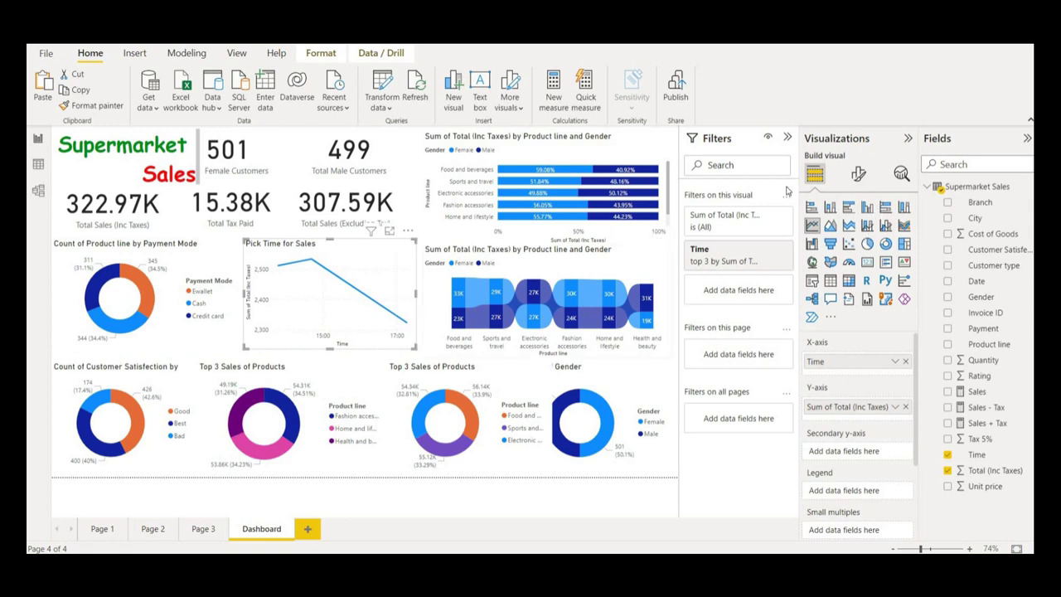
left_click(677, 157)
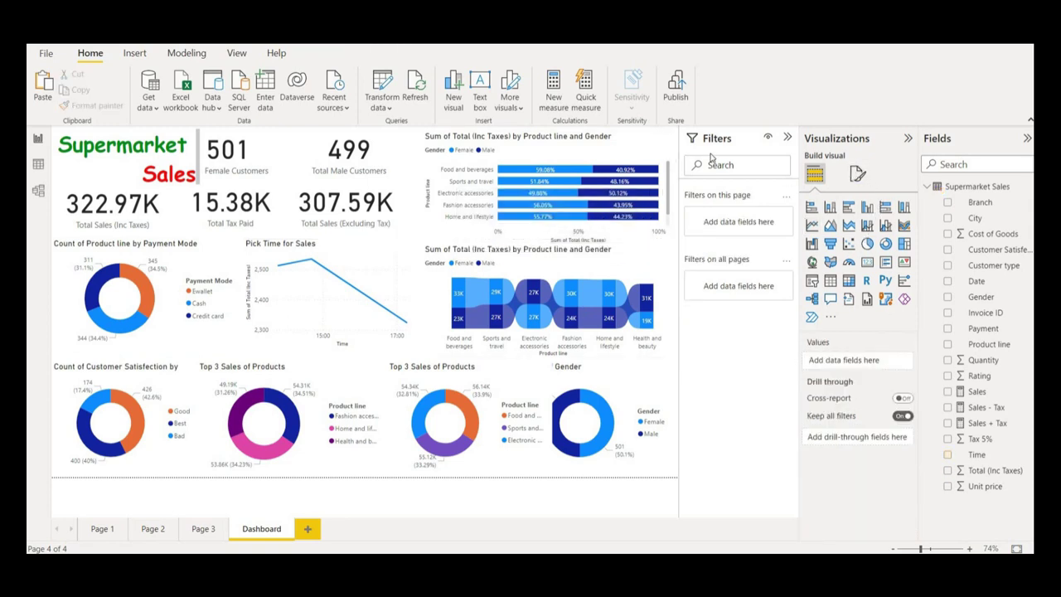
Set pexels-pixabay-264636.jpg as the Dashboard's canvas background image, with 50% transparency and the image fit set to Fit
left_click(857, 174)
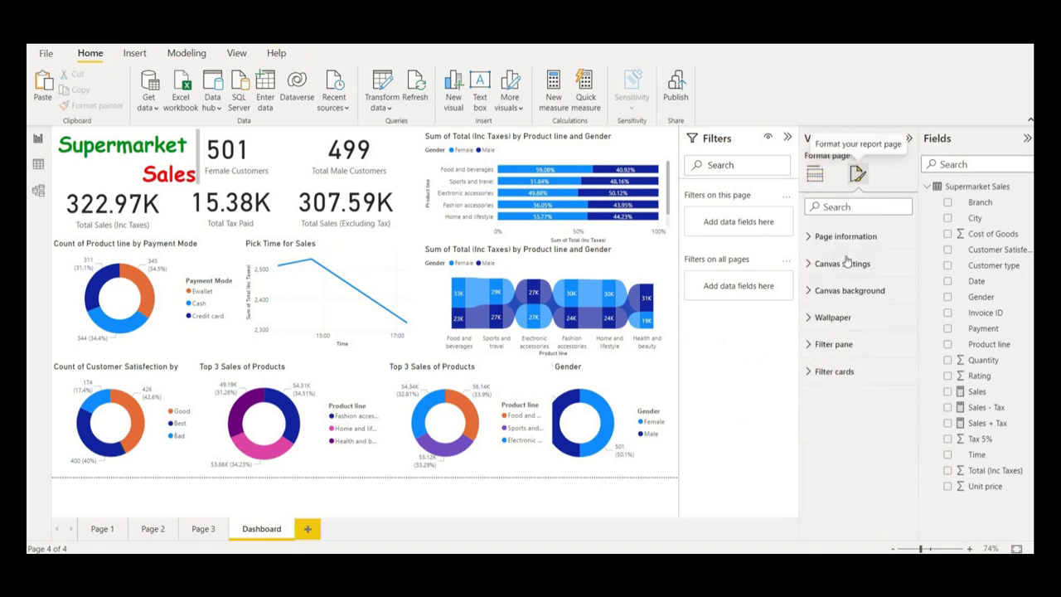
left_click(843, 291)
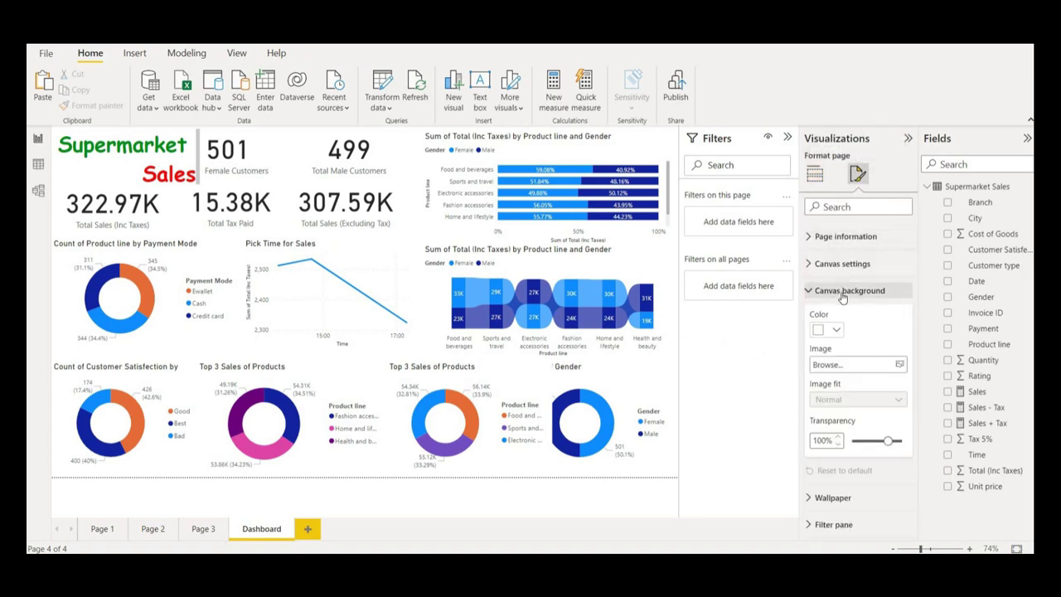
left_click(901, 365)
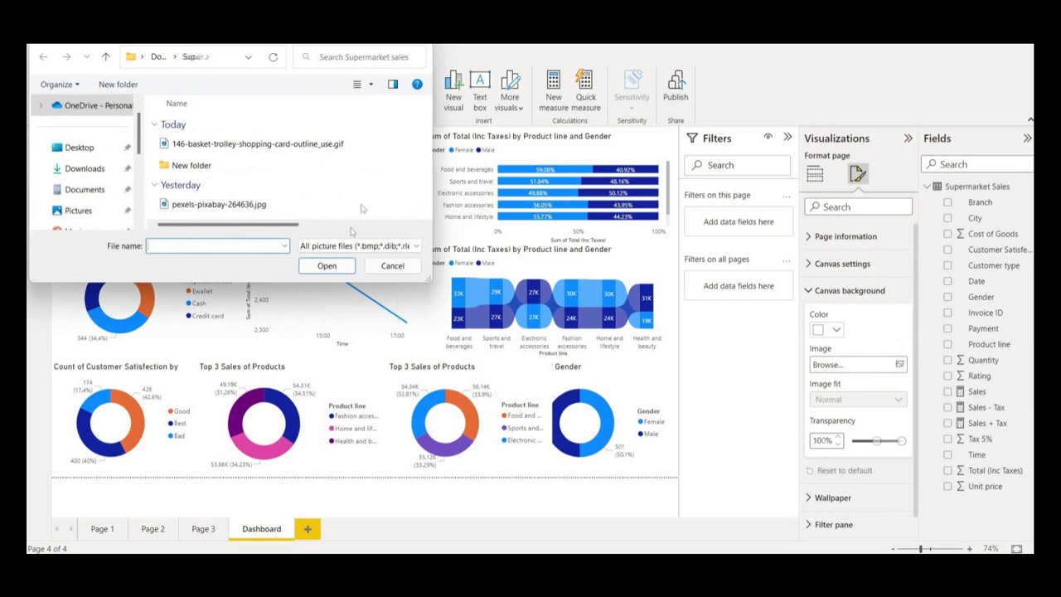
double_click(249, 204)
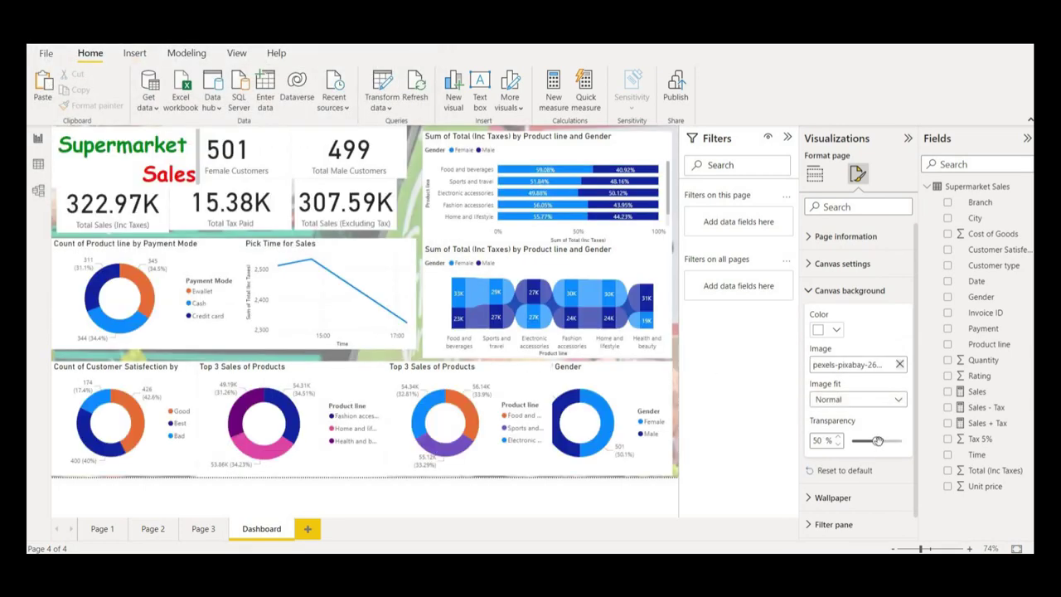
left_click(898, 402)
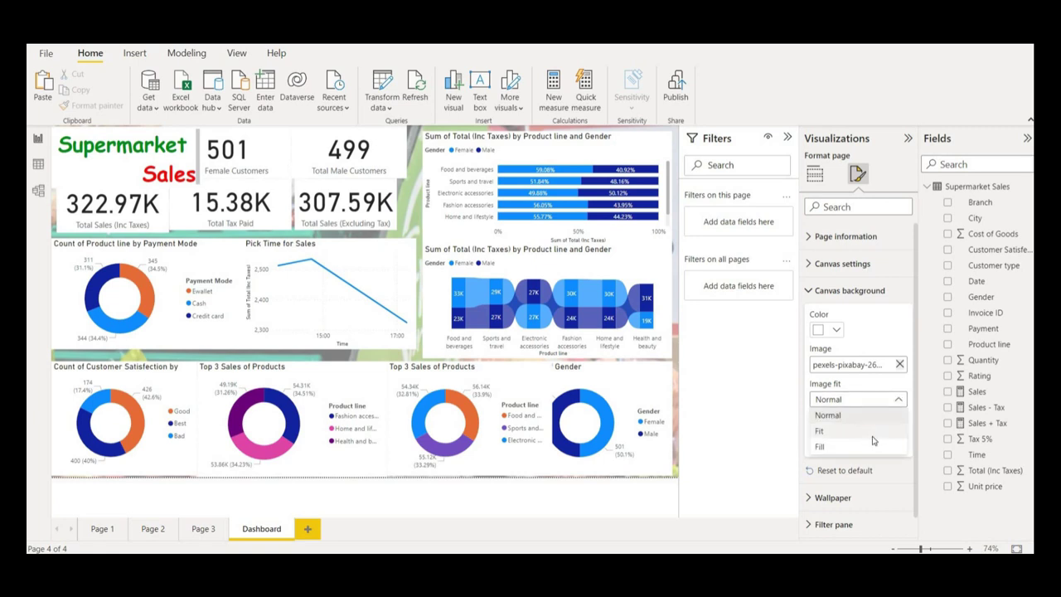
left_click(872, 435)
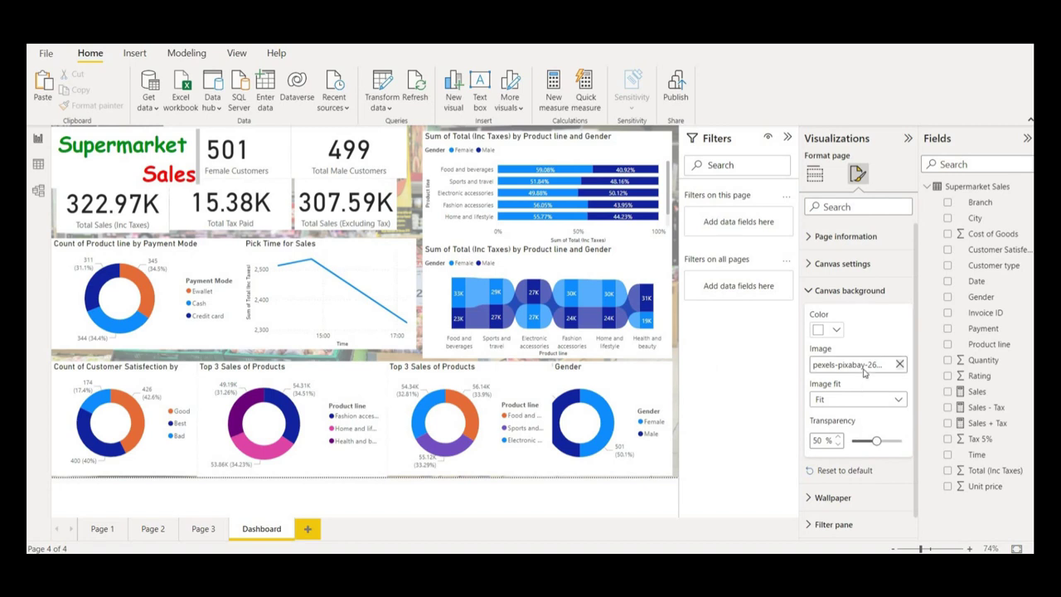
Format the Pick Time for Sales chart title as 16 pt, bold and centered
left_click(392, 250)
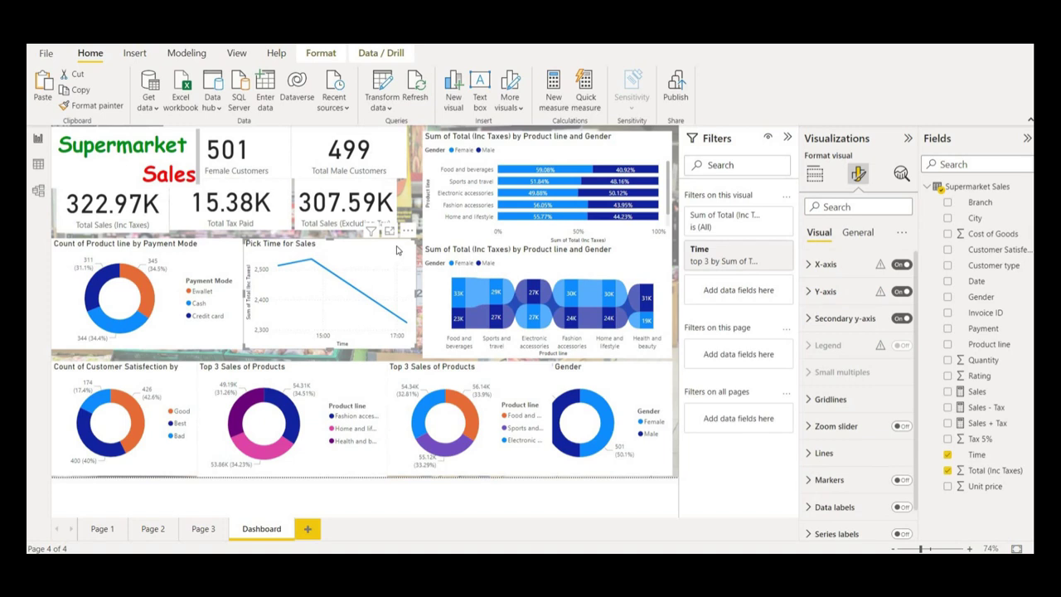
left_click_drag(397, 251, 407, 253)
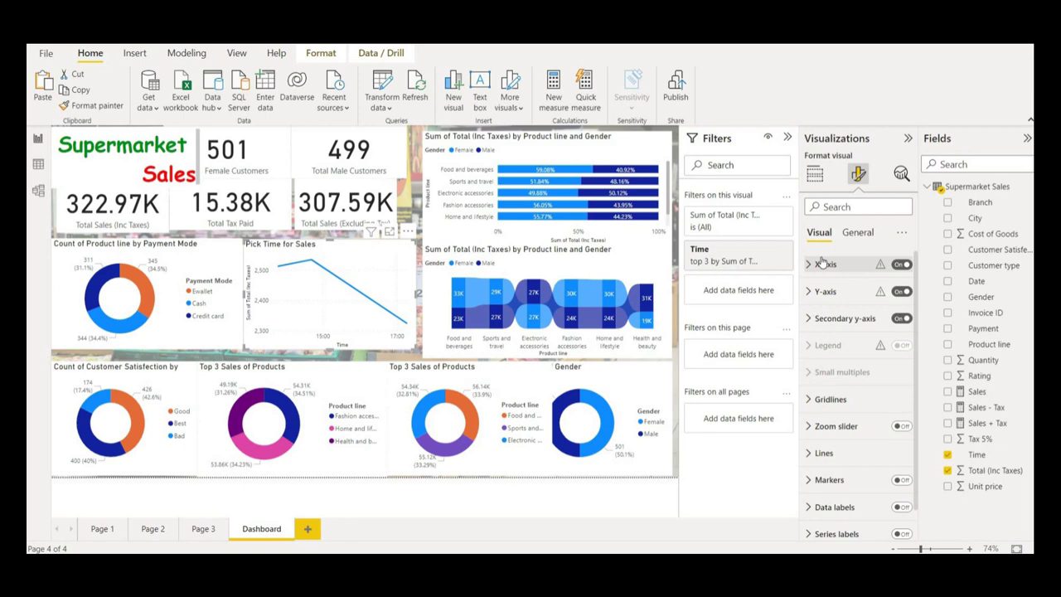
left_click(865, 237)
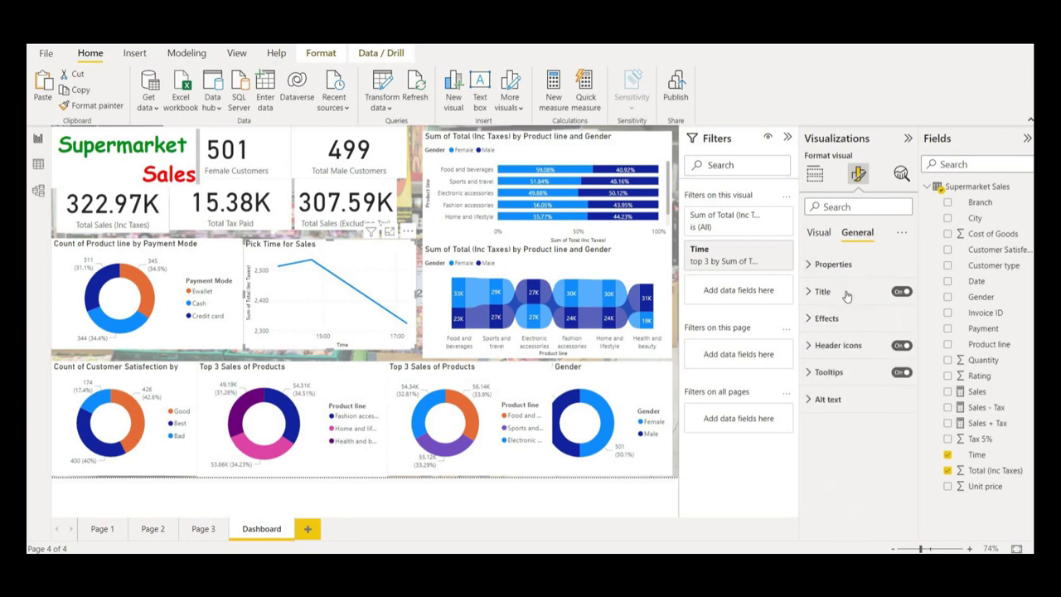
left_click(843, 294)
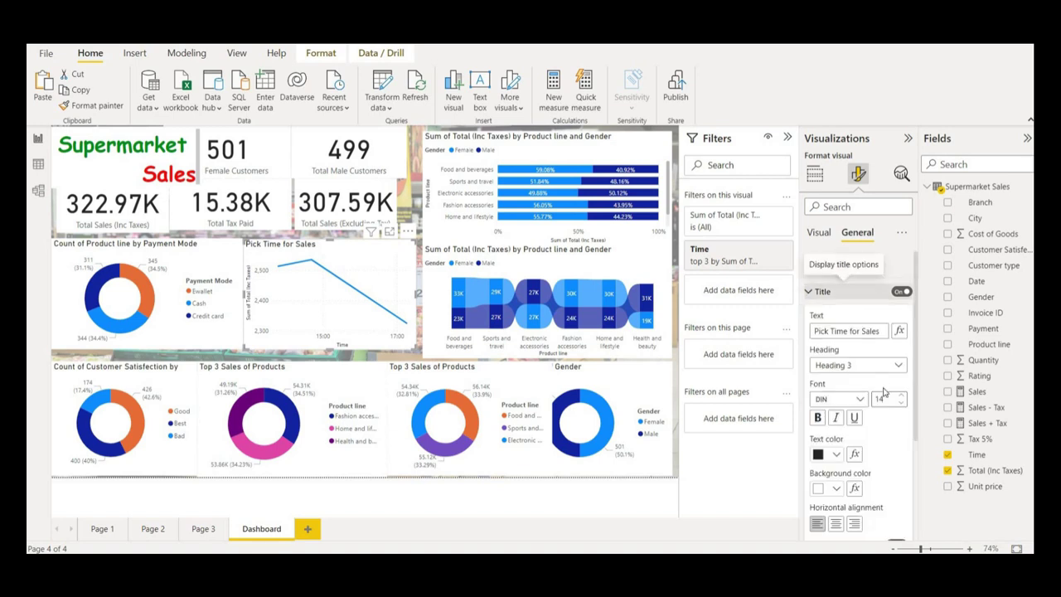
left_click(902, 395)
left_click(901, 395)
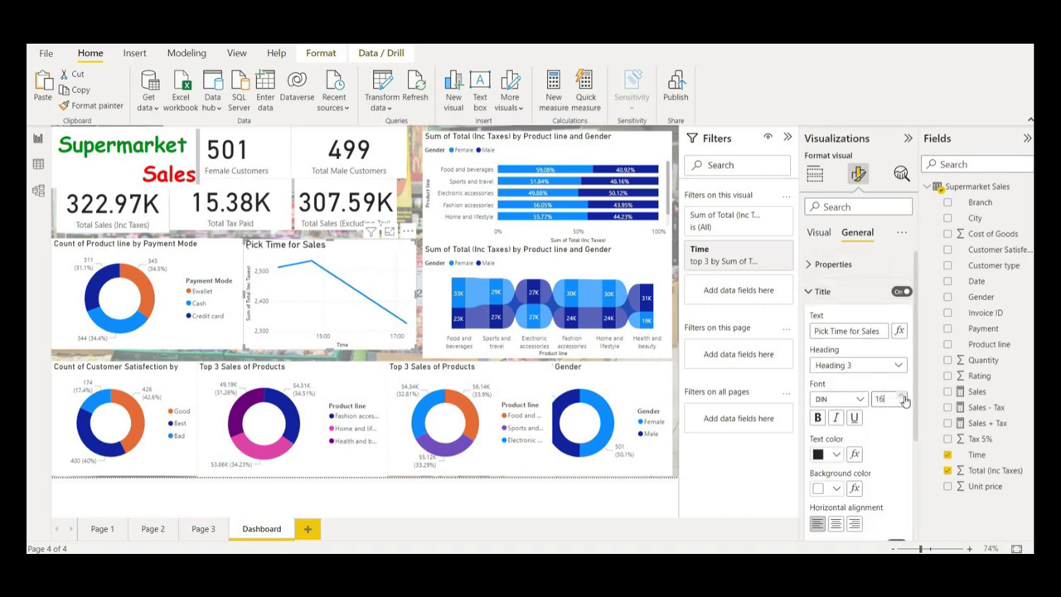
left_click(818, 417)
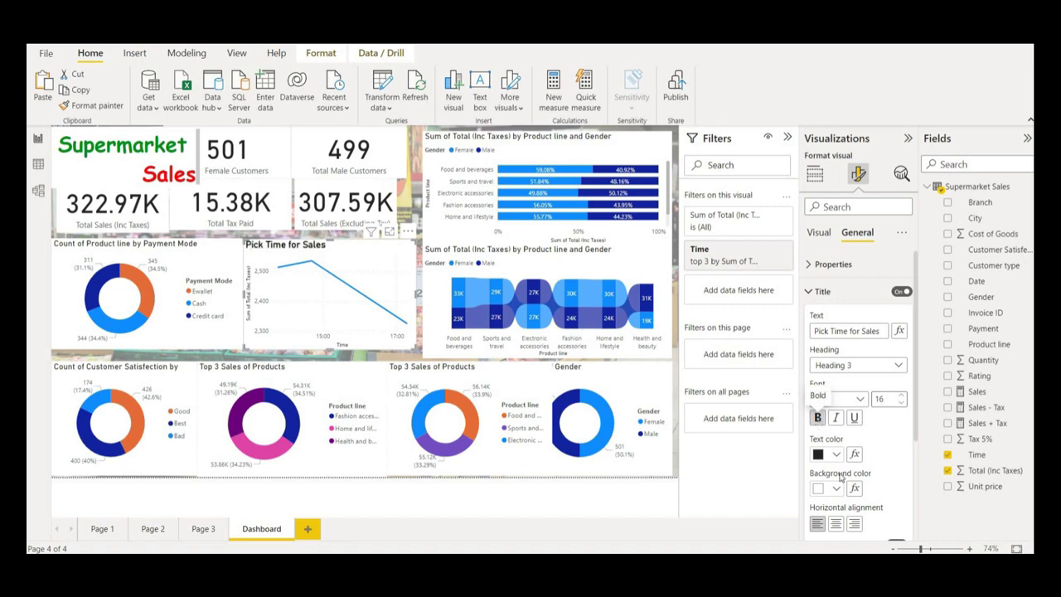
left_click(836, 525)
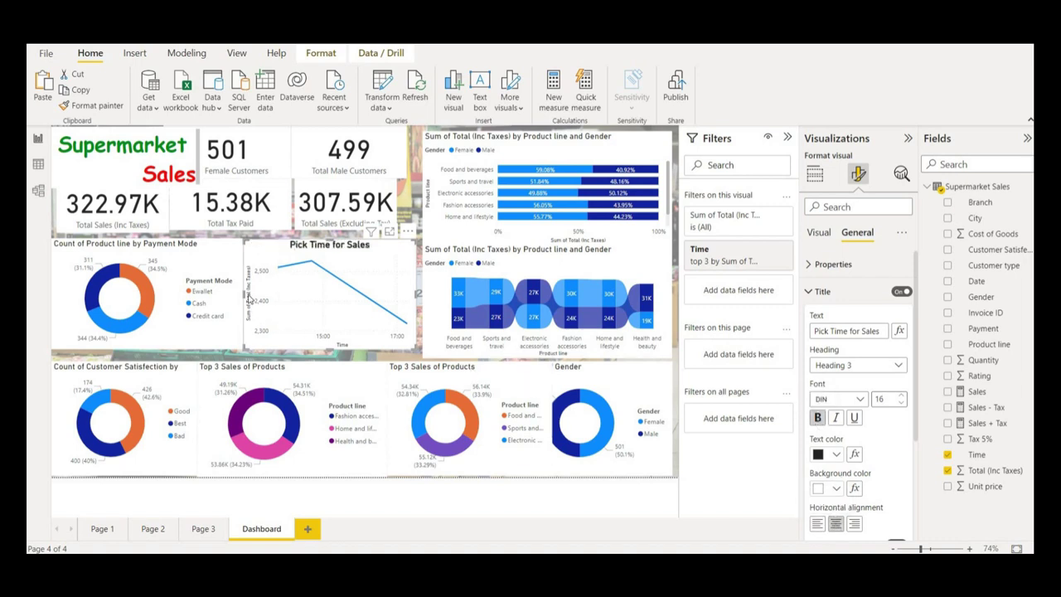
Set the x-axis values of the Pick Time for Sales chart to 12 pt bold
left_click(819, 233)
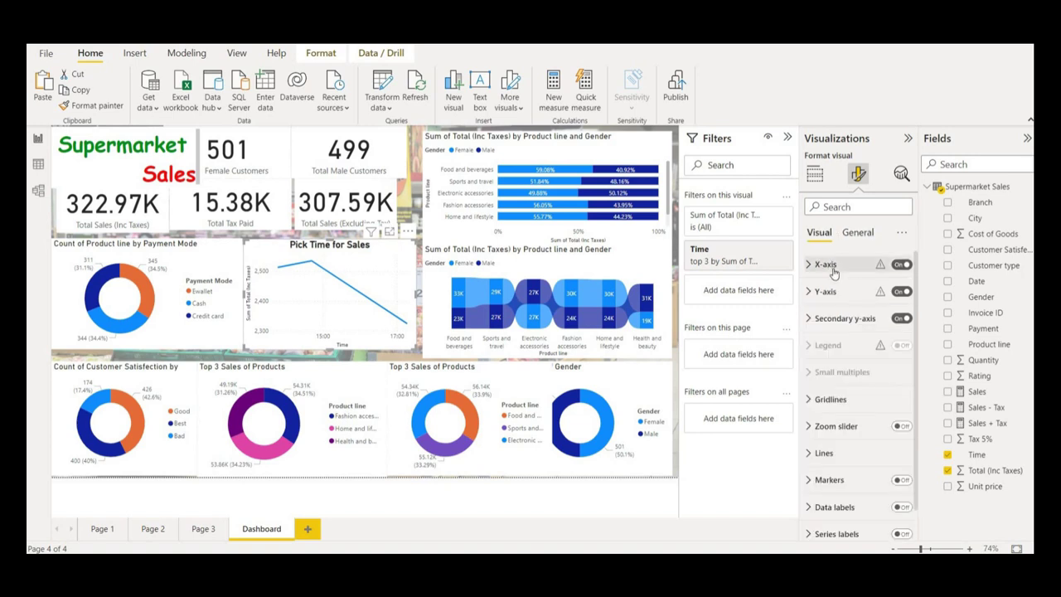
left_click(826, 264)
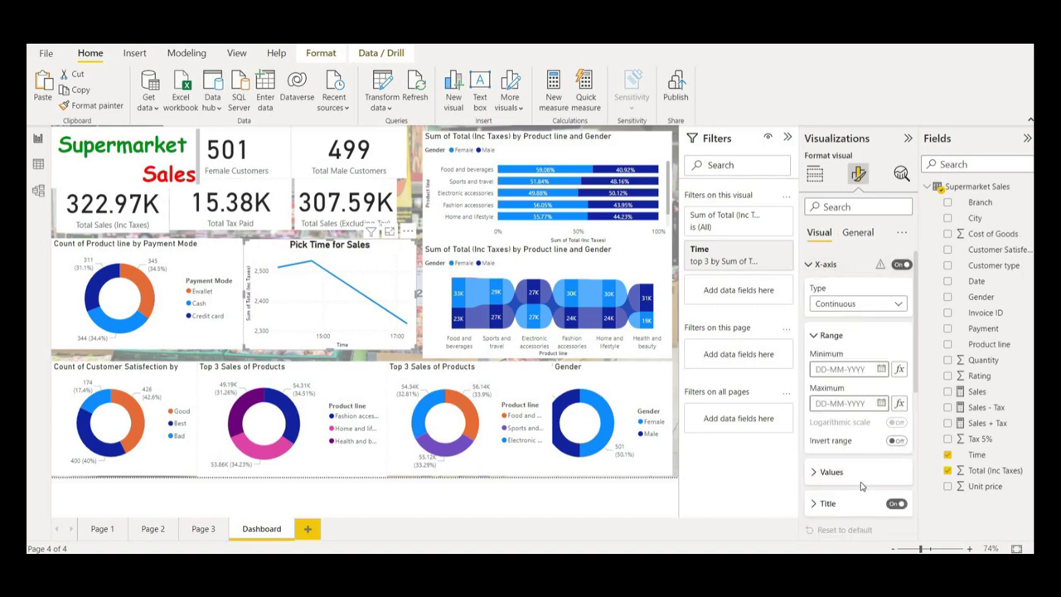
left_click(831, 472)
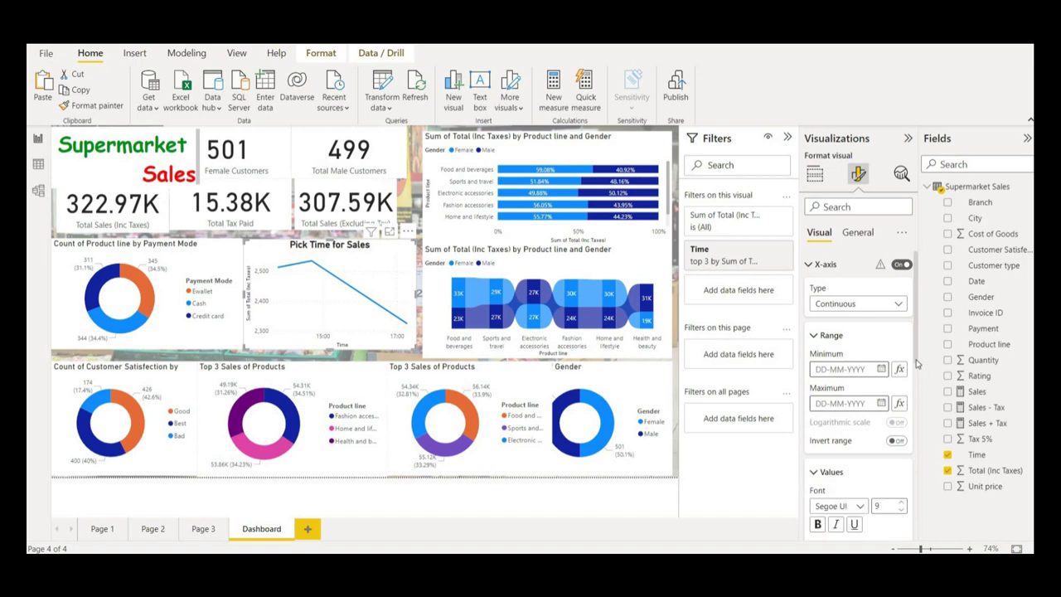
scroll(903, 354, "down", 3)
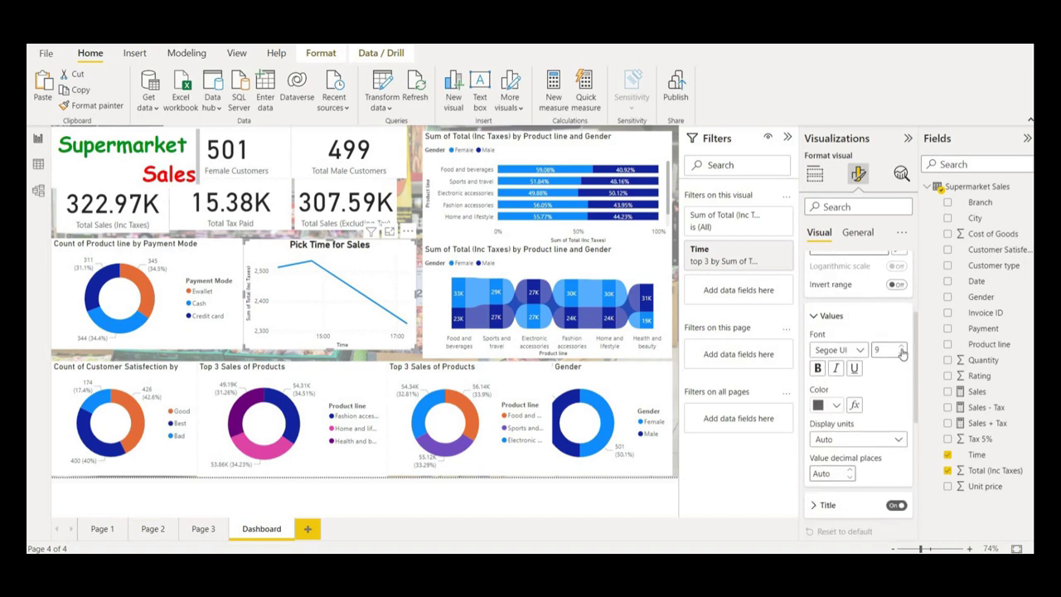
left_click(902, 348)
left_click(903, 348)
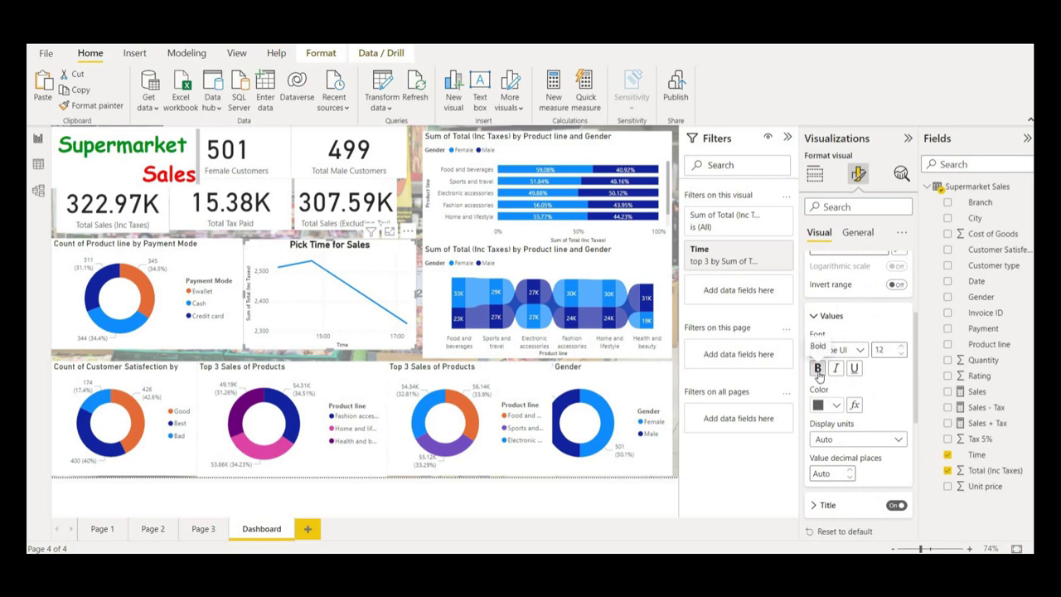
left_click(818, 367)
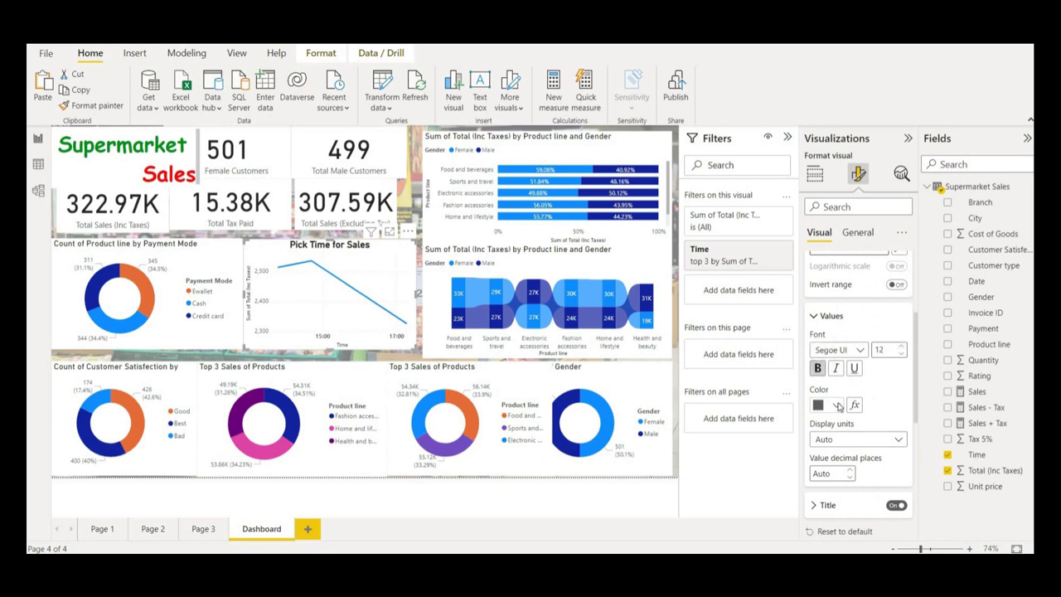
Change the font color of the Pick Time for Sales chart's x-axis values
left_click(838, 406)
left_click(831, 348)
scroll(878, 286, "up", 4)
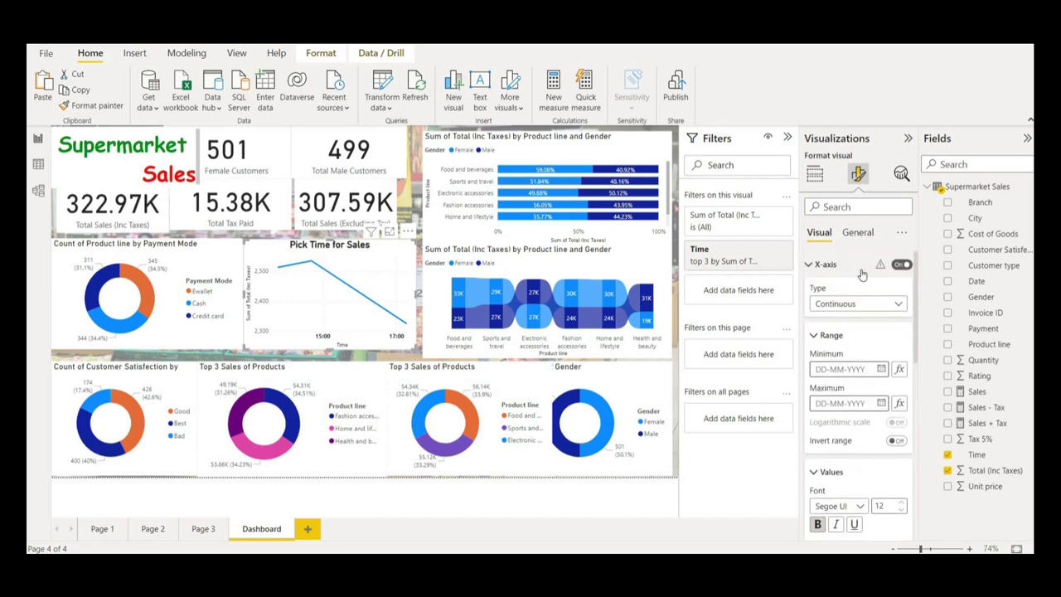
left_click(829, 265)
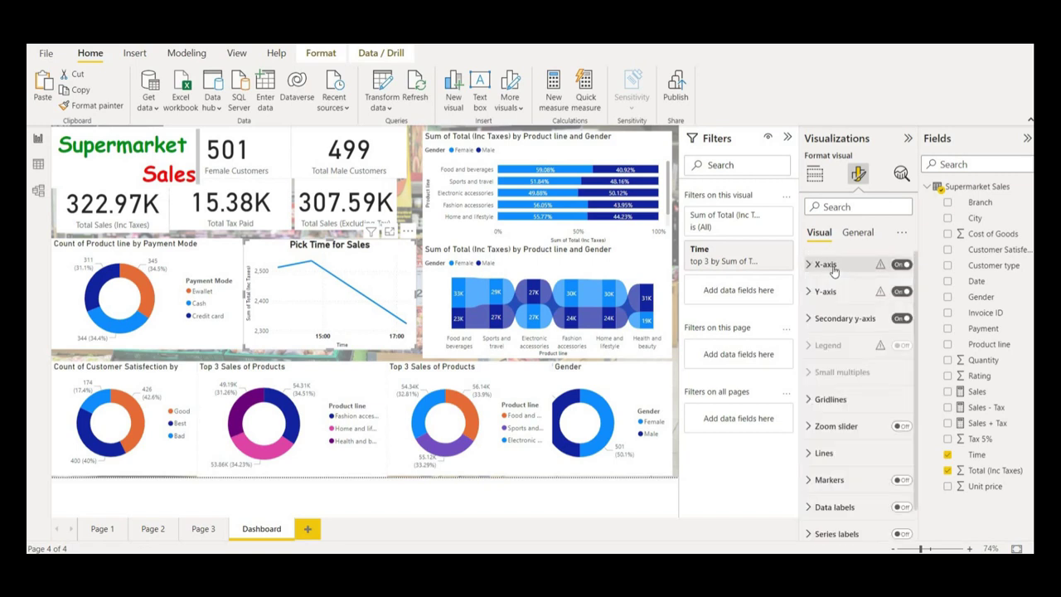
left_click(829, 264)
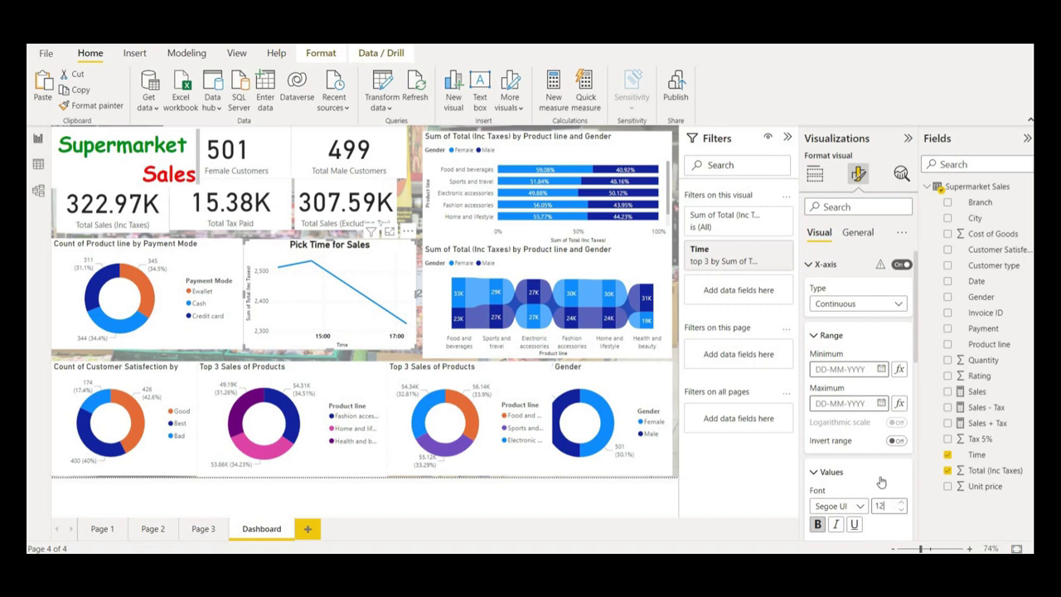
left_click(829, 265)
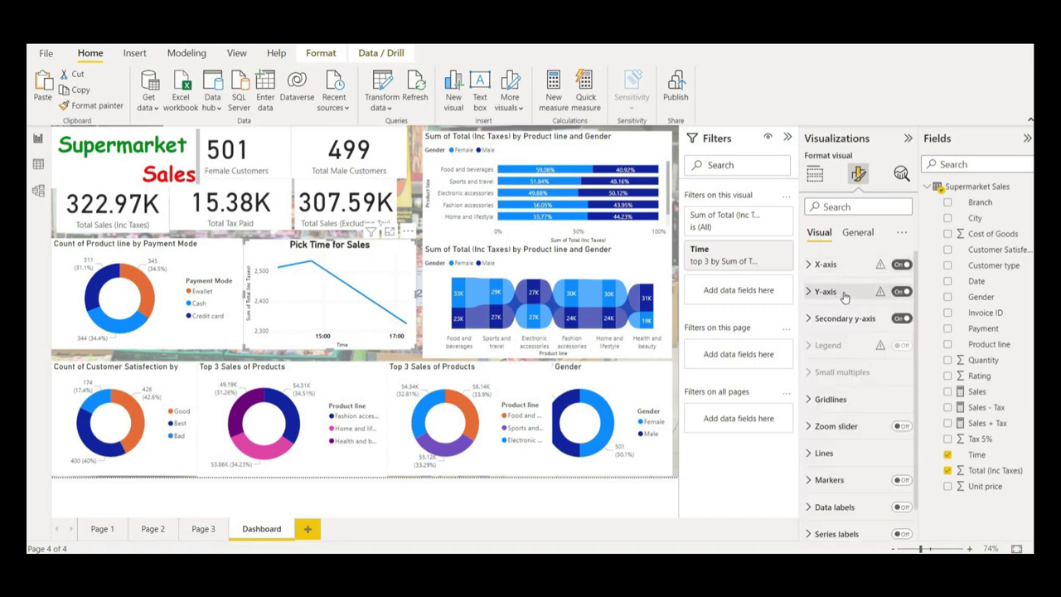
Make the y-axis values of the Pick Time for Sales chart 12 pt bold and change their font color
left_click(825, 291)
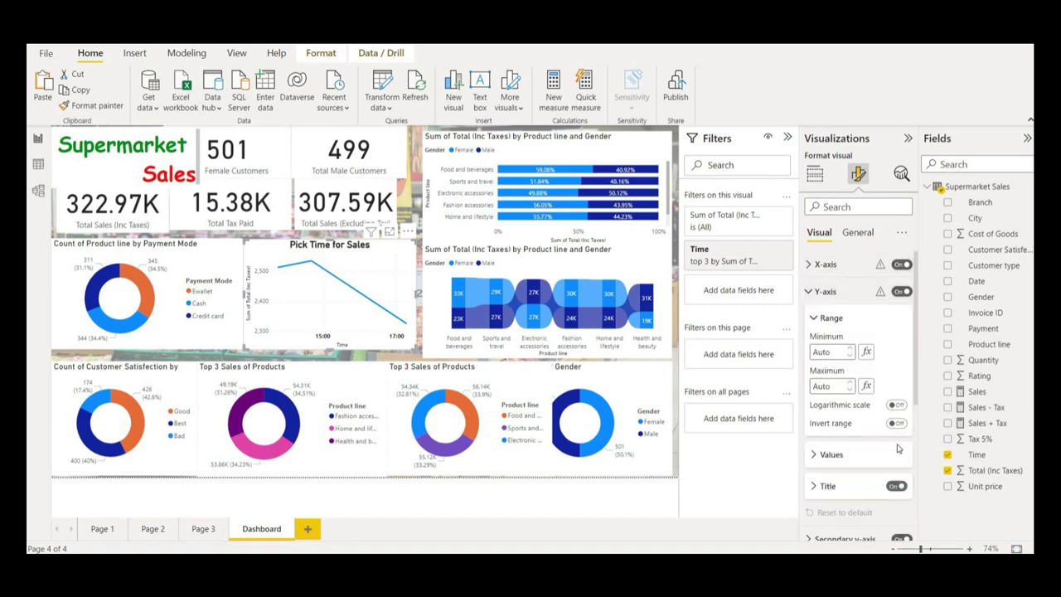
left_click(853, 458)
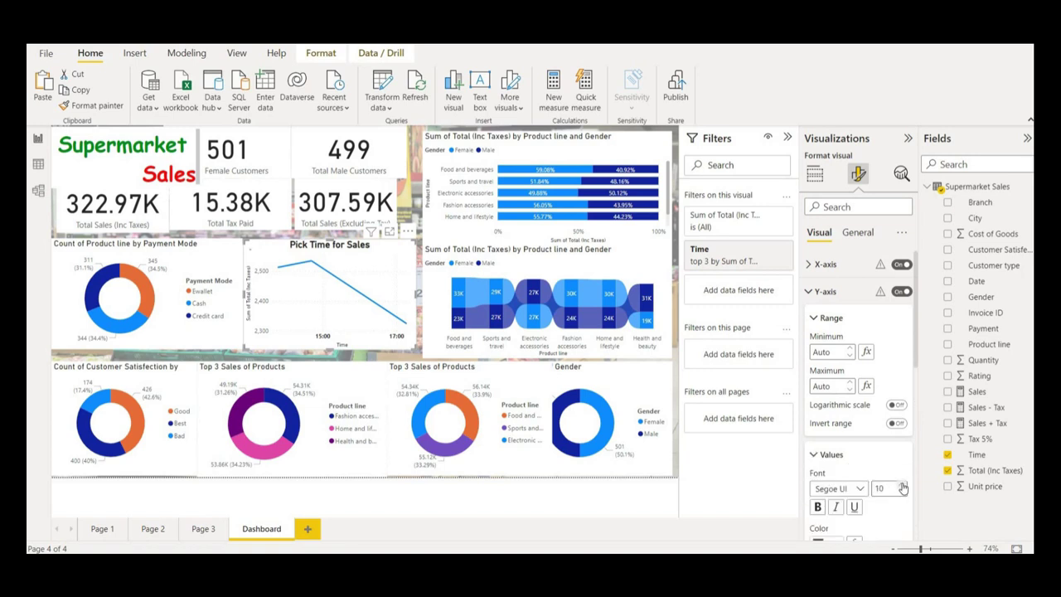
left_click(903, 486)
left_click(817, 507)
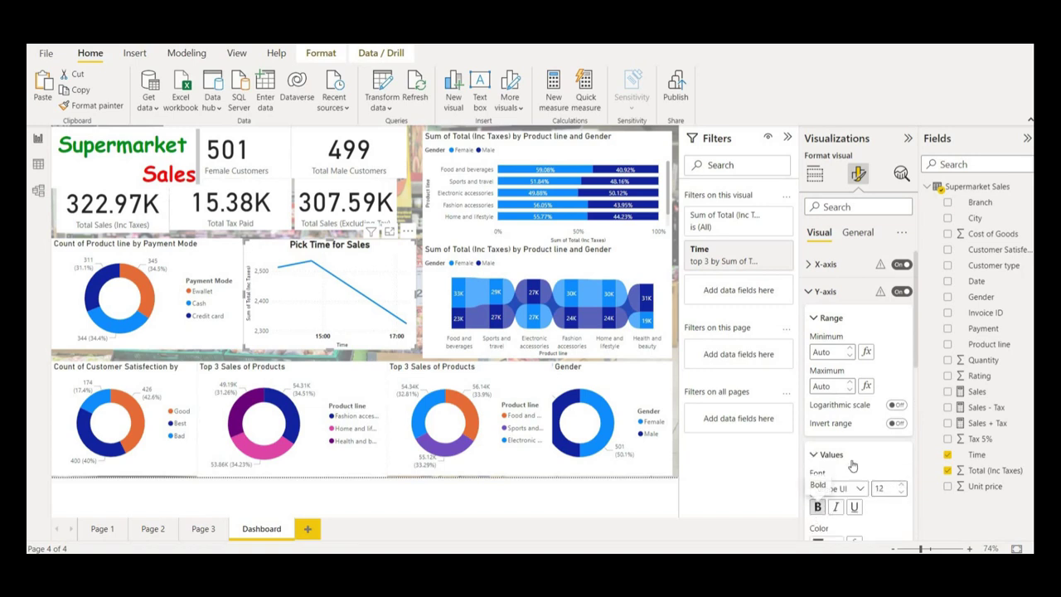
scroll(916, 365, "down", 3)
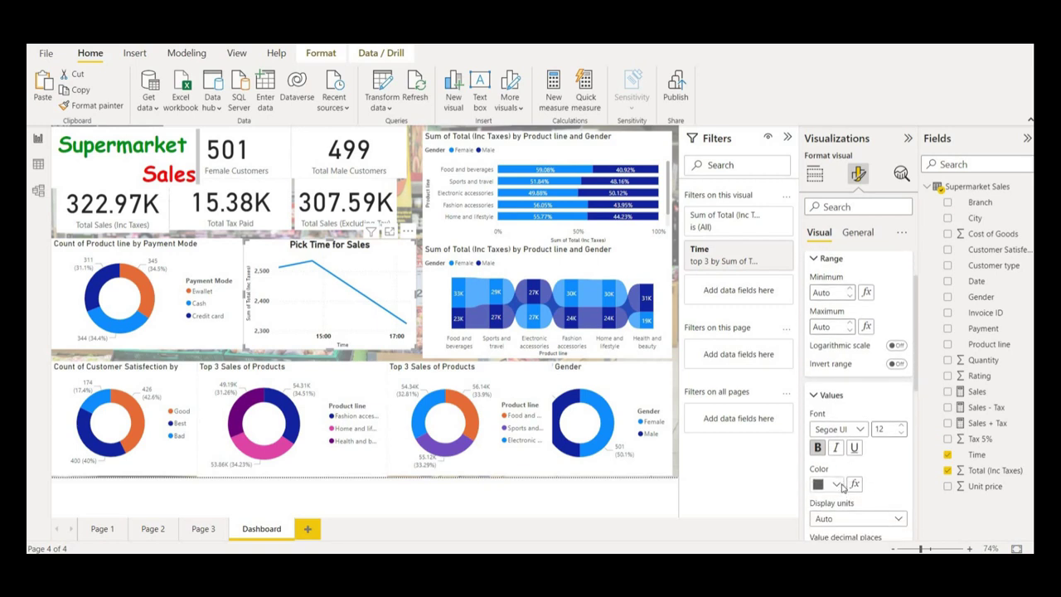
left_click(839, 485)
left_click(823, 428)
Turn off both the horizontal and vertical gridlines of the Pick Time for Sales chart
scroll(914, 288, "down", 5)
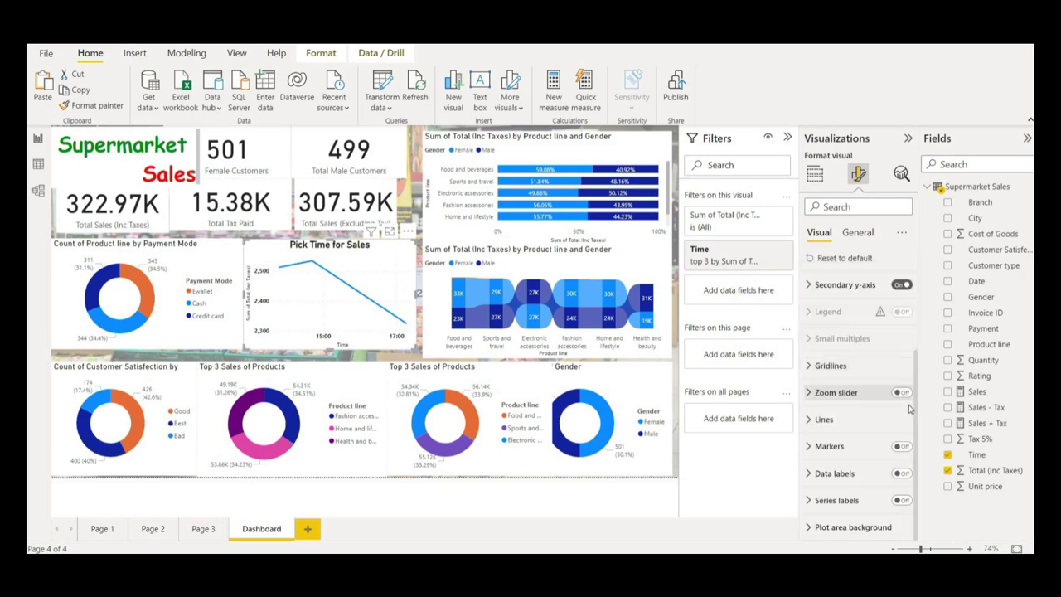
left_click(845, 367)
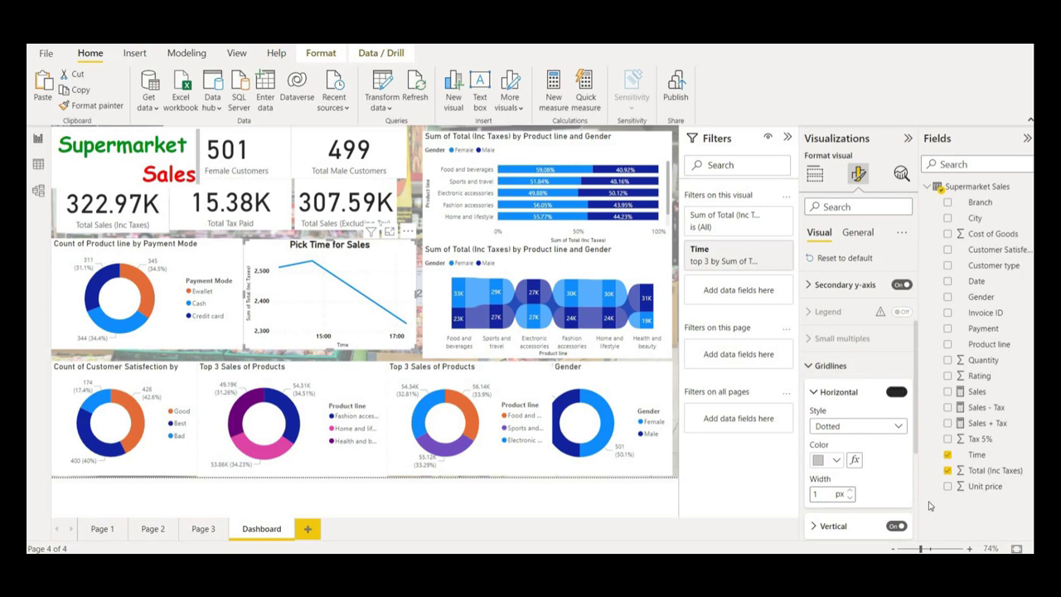
left_click(897, 393)
left_click(897, 527)
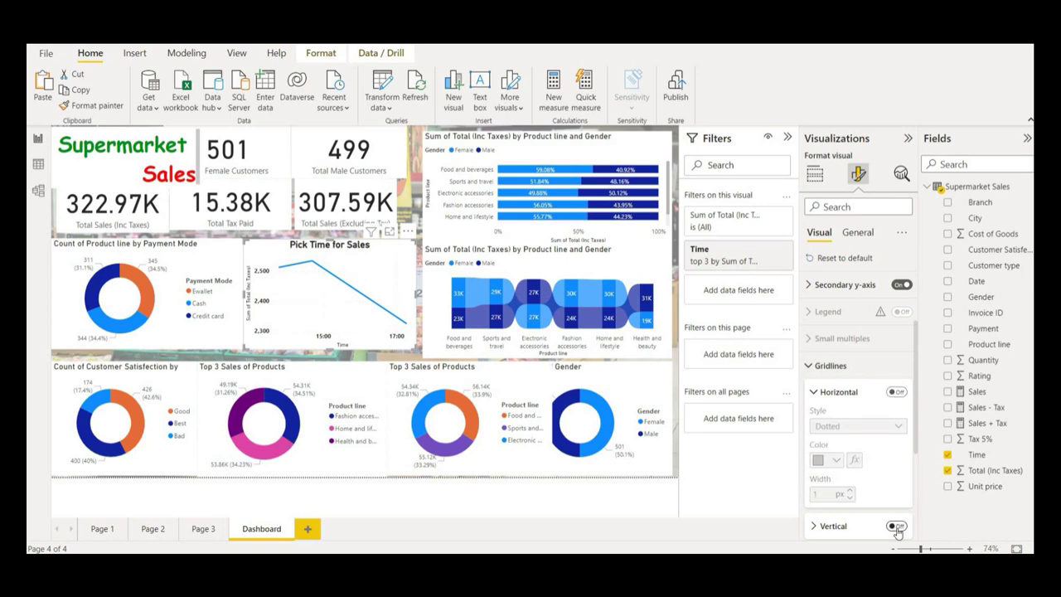
left_click(833, 367)
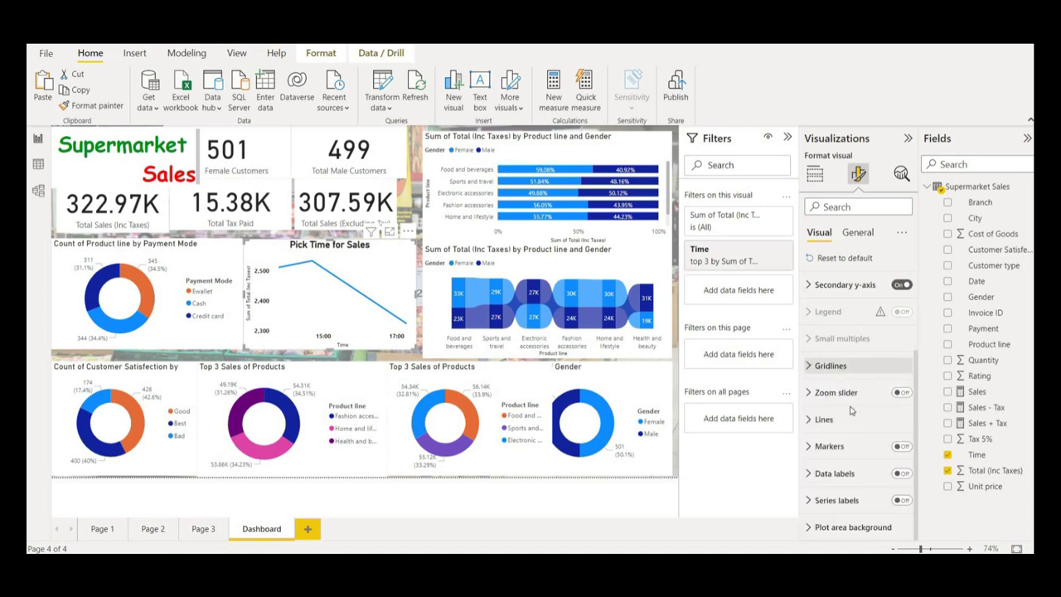
Set the background transparency of the Pick Time for Sales chart to 20%
left_click(857, 232)
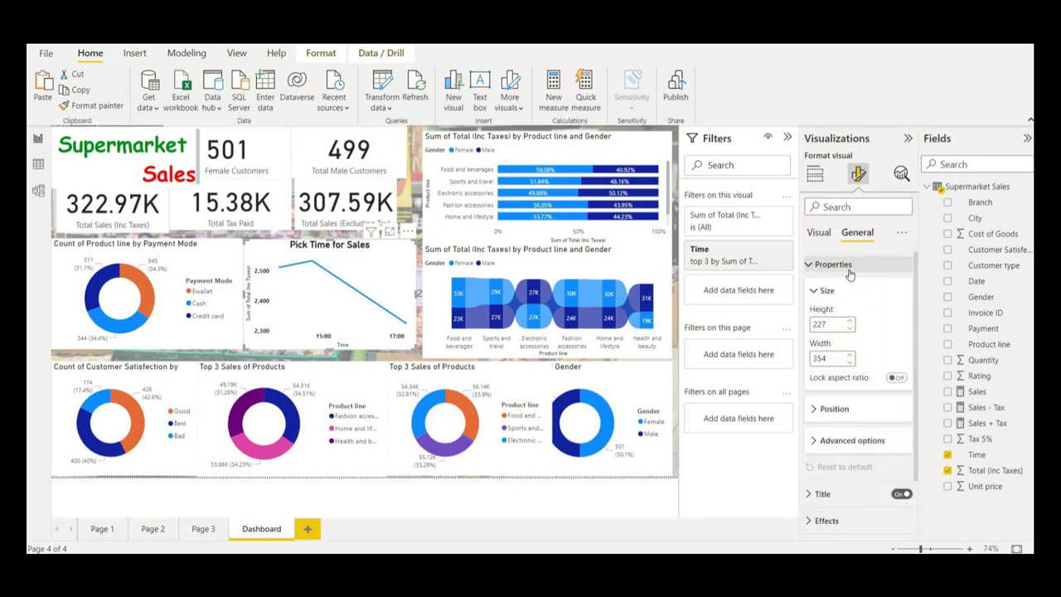
left_click(845, 265)
left_click(862, 318)
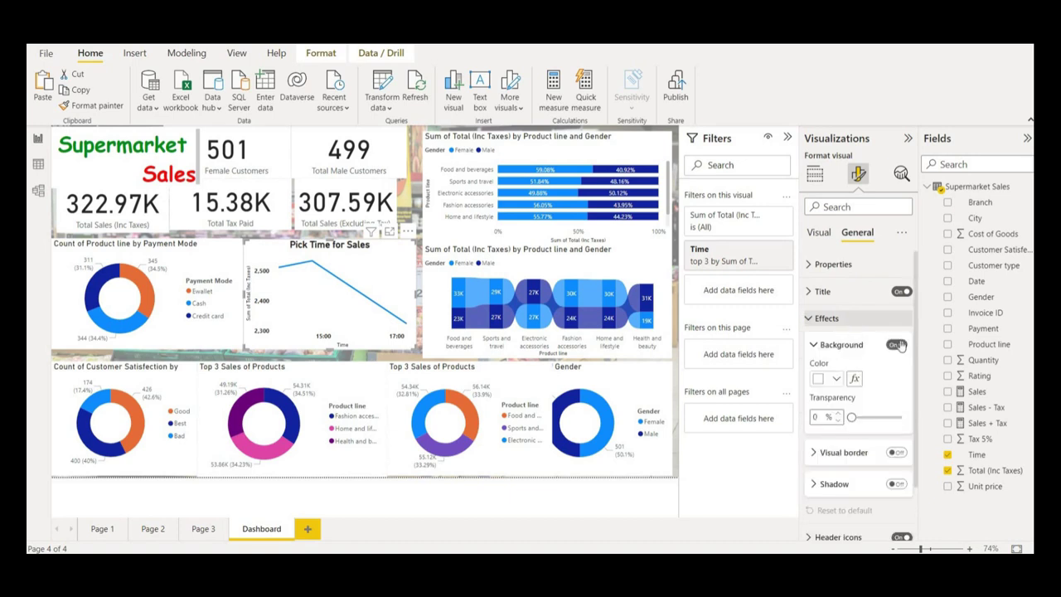
left_click_drag(851, 417, 873, 418)
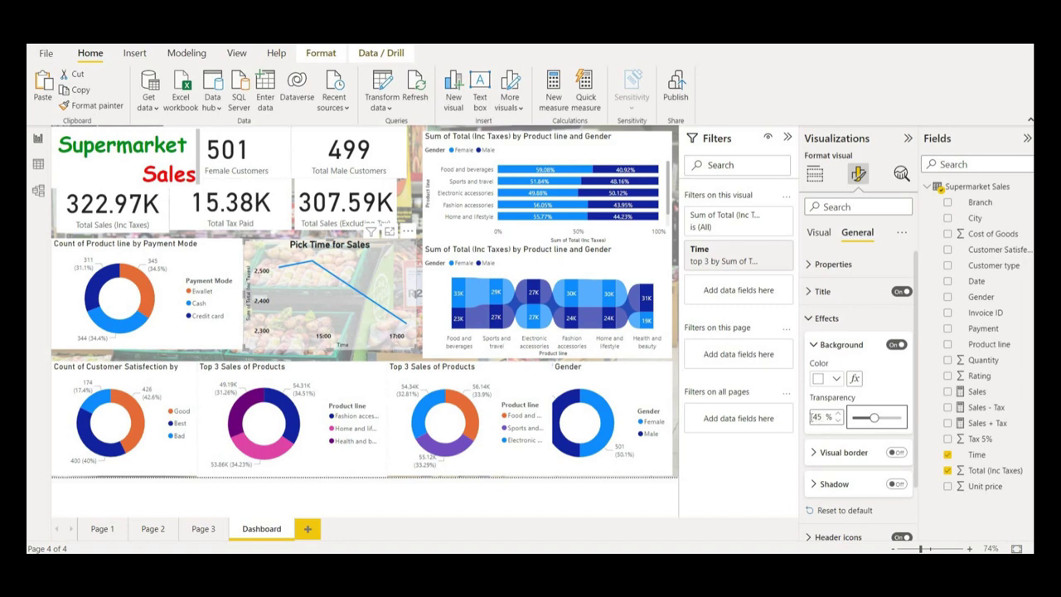
double_click(813, 417)
type("20")
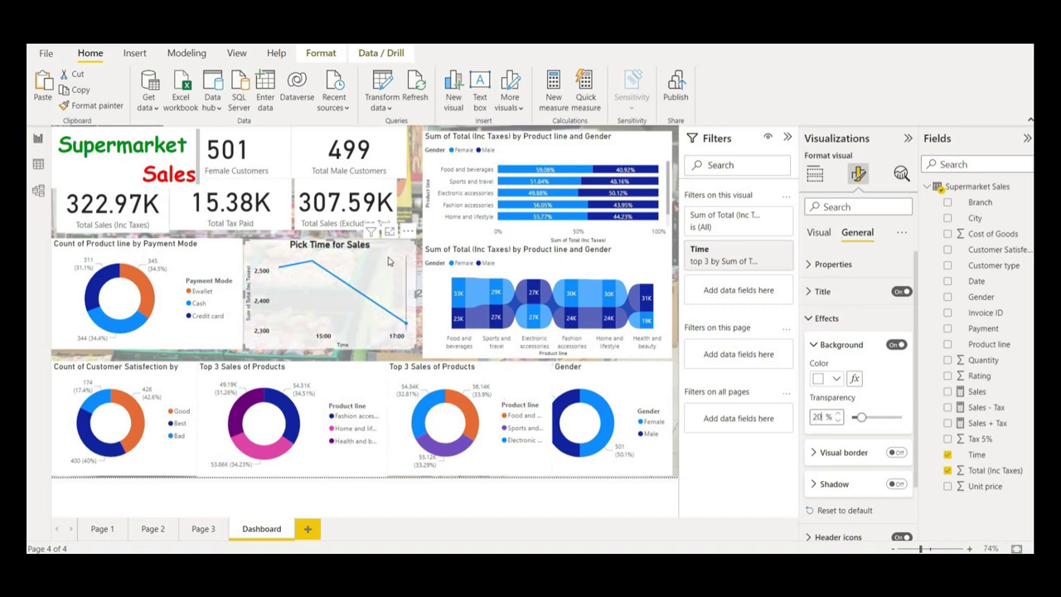
Copy the Pick Time for Sales chart's formatting to the payment mode donut chart and turn its detail labels back on
left_click(98, 106)
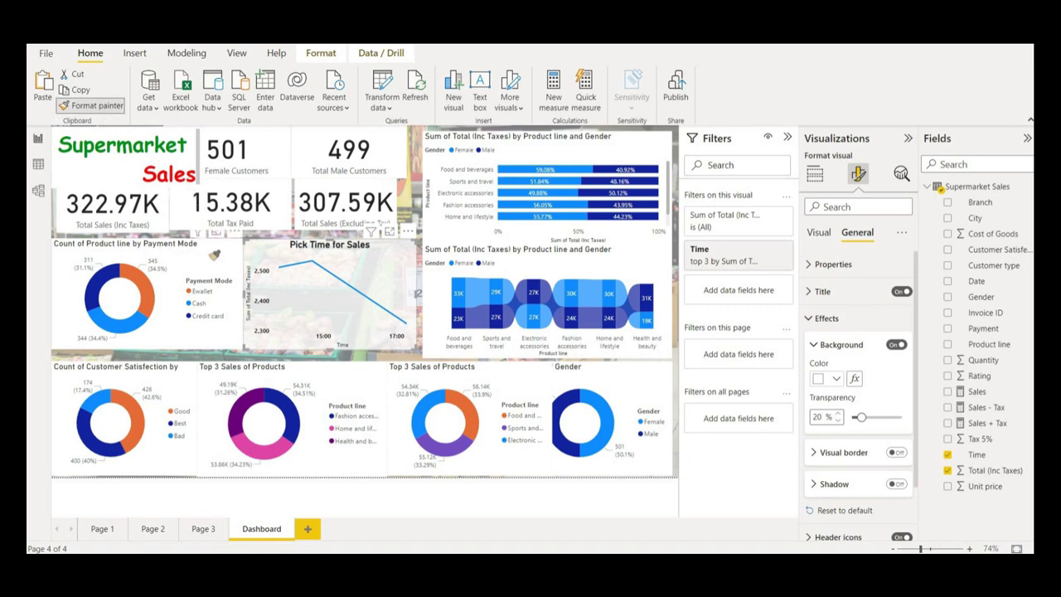
left_click(209, 254)
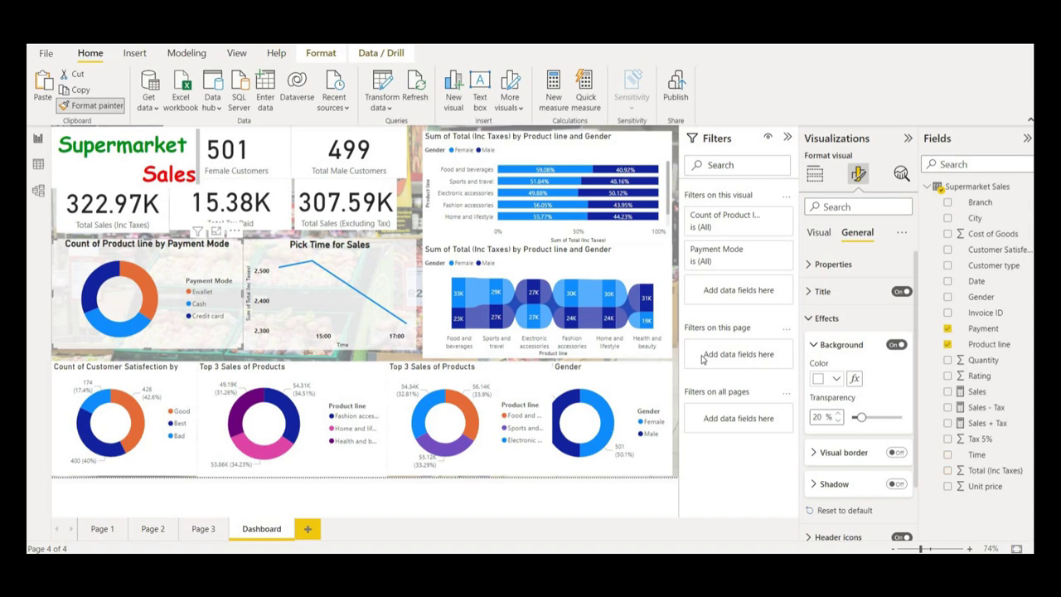
left_click(819, 233)
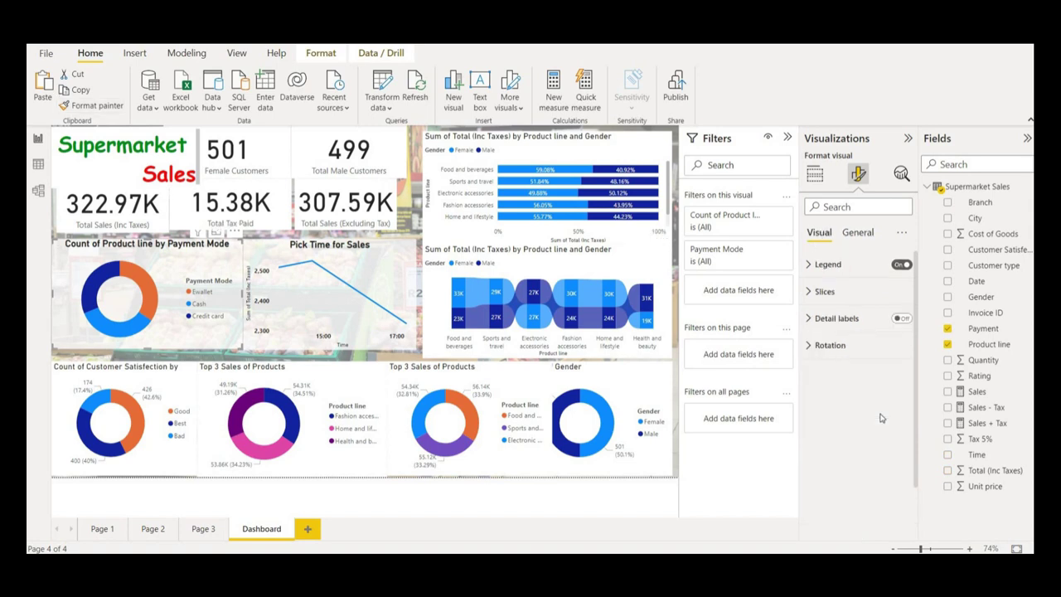
left_click(901, 320)
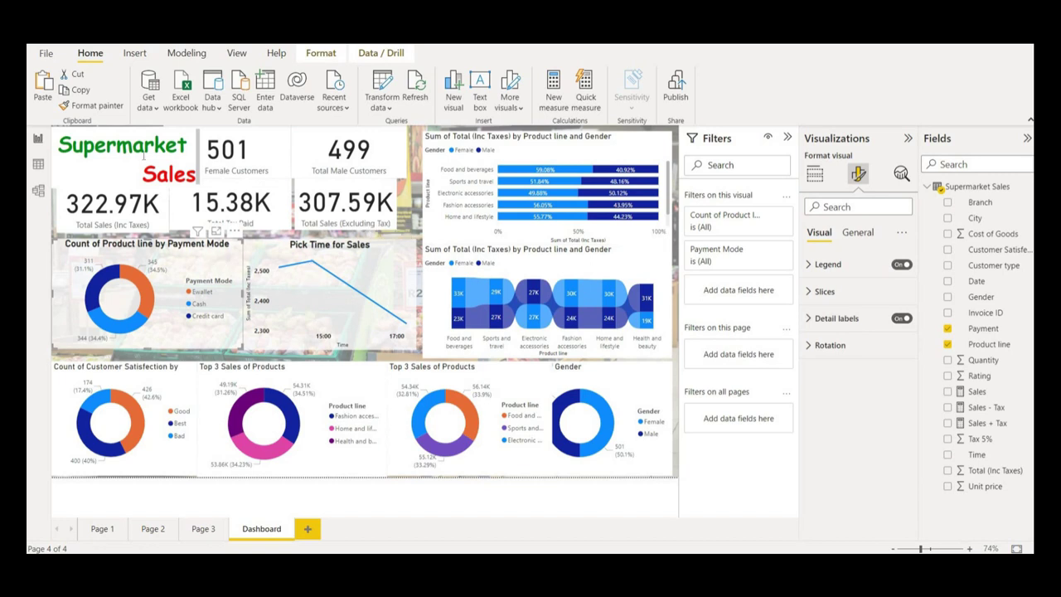
Copy the payment mode donut's formatting to the other donut charts, the two product line and gender charts, and the title text box
left_click(120, 110)
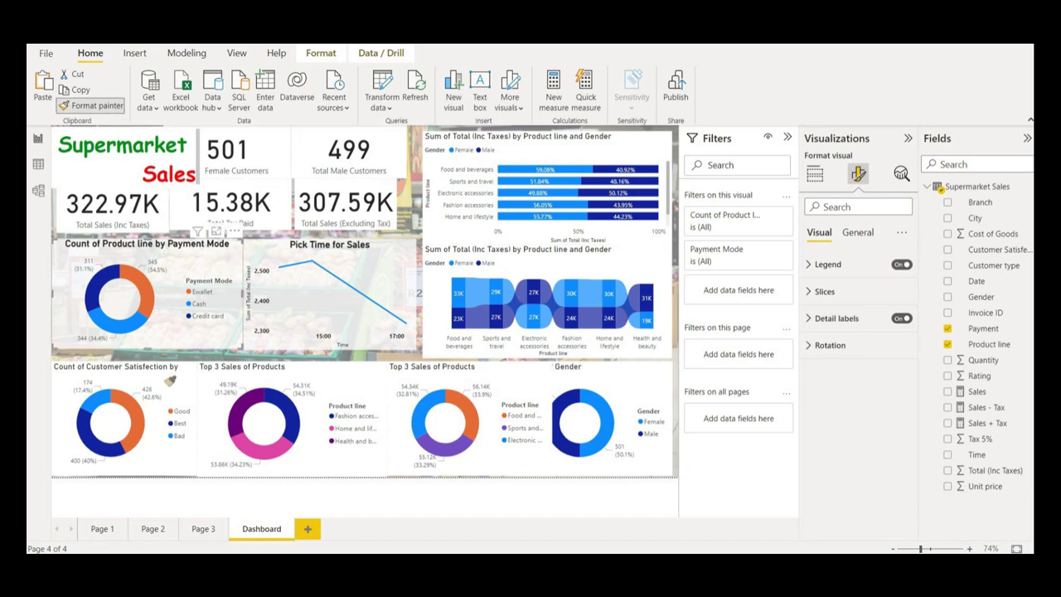
left_click(170, 381)
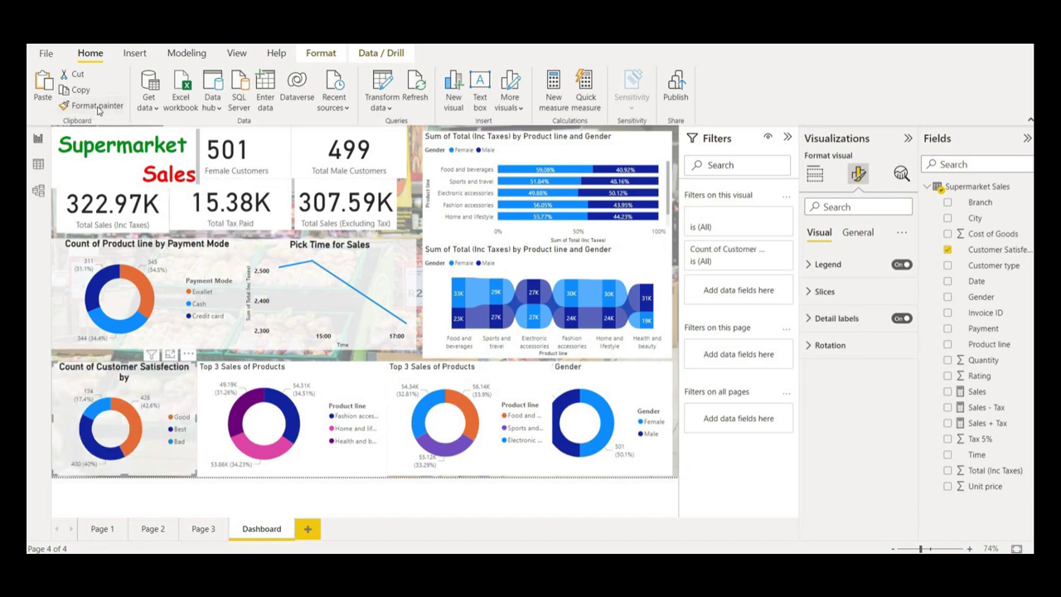
left_click(91, 105)
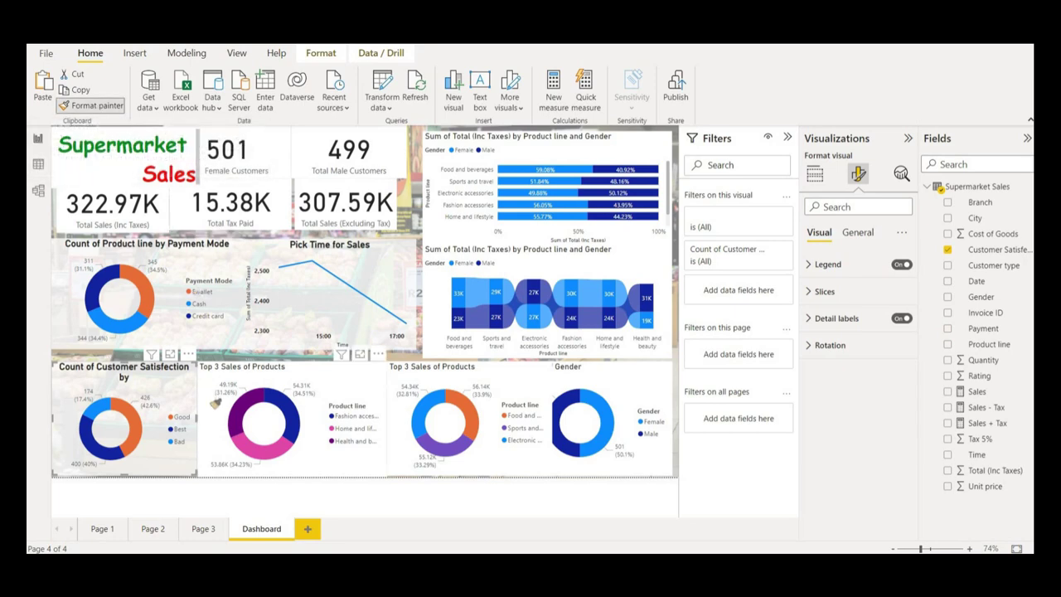
left_click(214, 403)
left_click(118, 184)
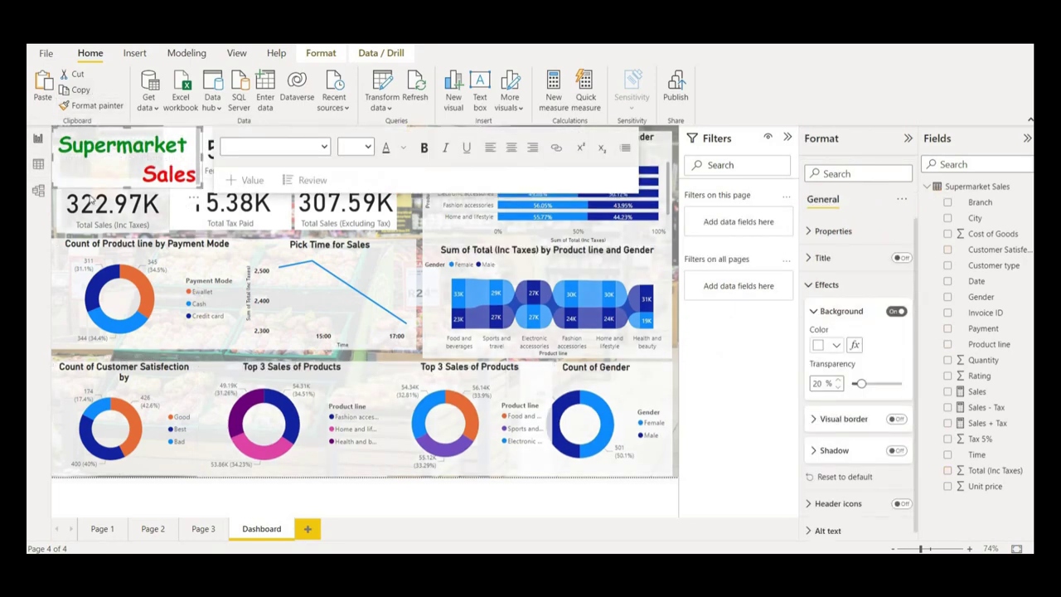
Copy the Total Sales (Inc Taxes) card's semi-transparent formatting to the other cards
left_click(66, 226)
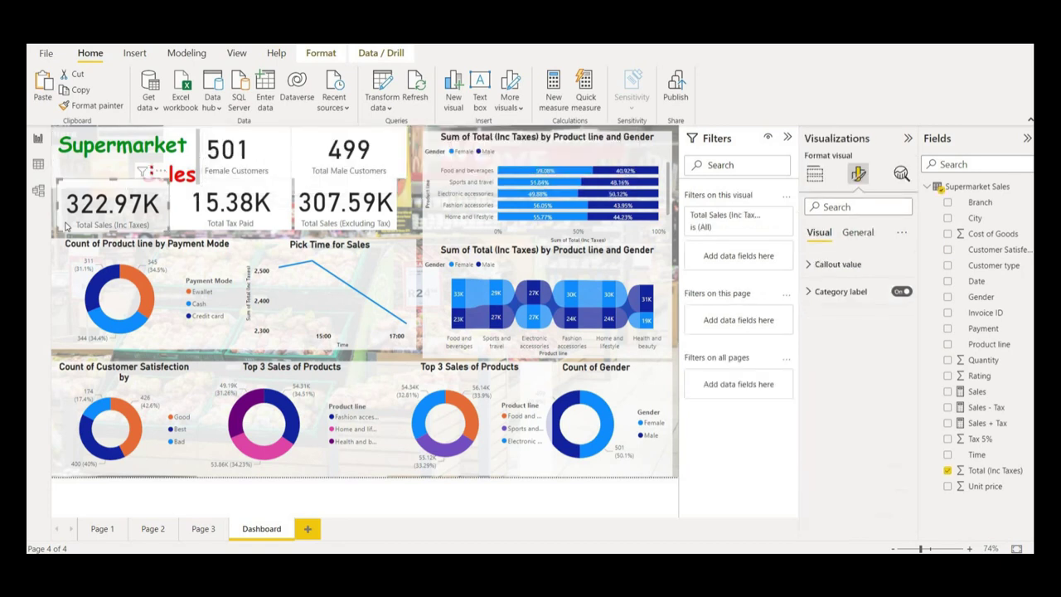
left_click(97, 106)
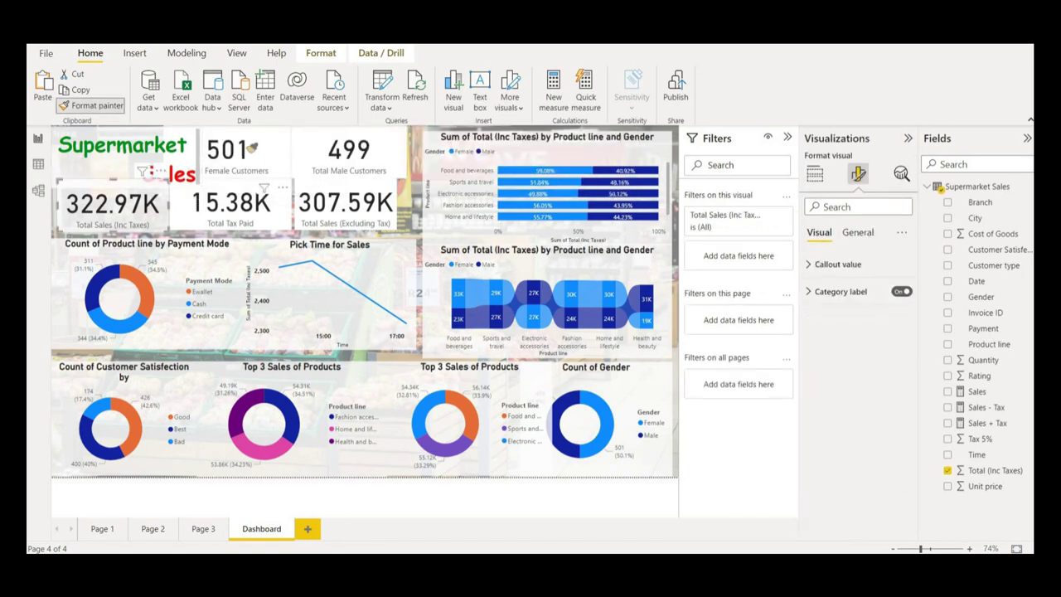
left_click(298, 184)
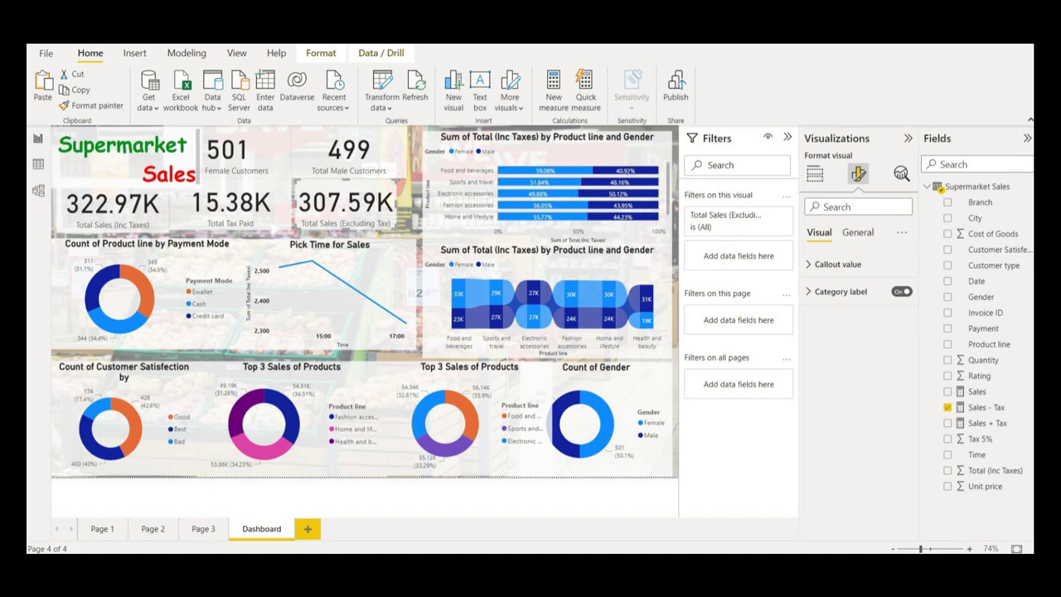
Resize the bar and ribbon charts by product line and gender to leave small gaps around them
left_click(428, 189)
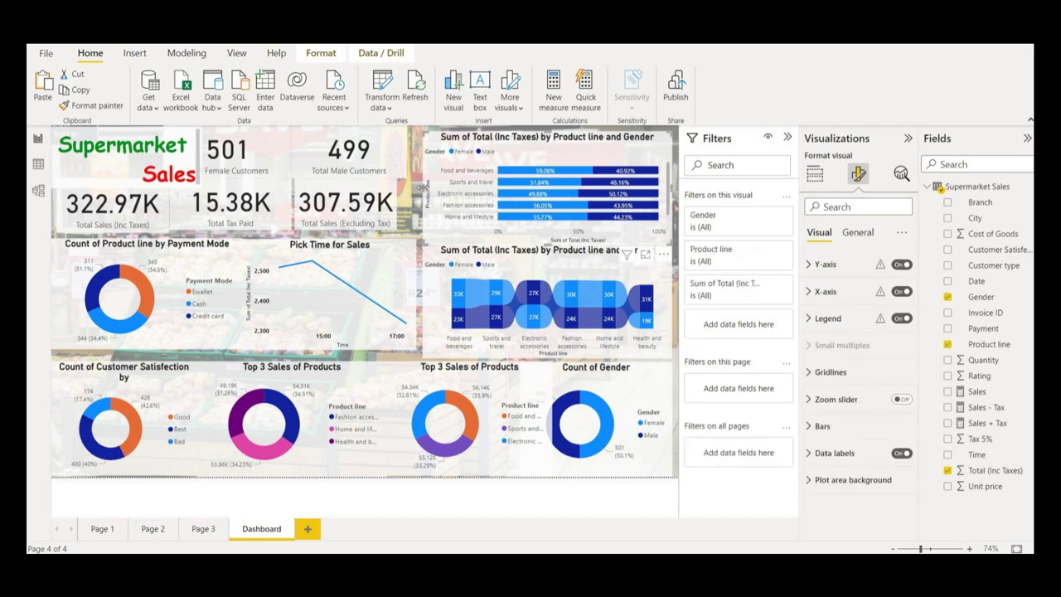
left_click_drag(421, 188, 428, 188)
left_click_drag(551, 243, 552, 236)
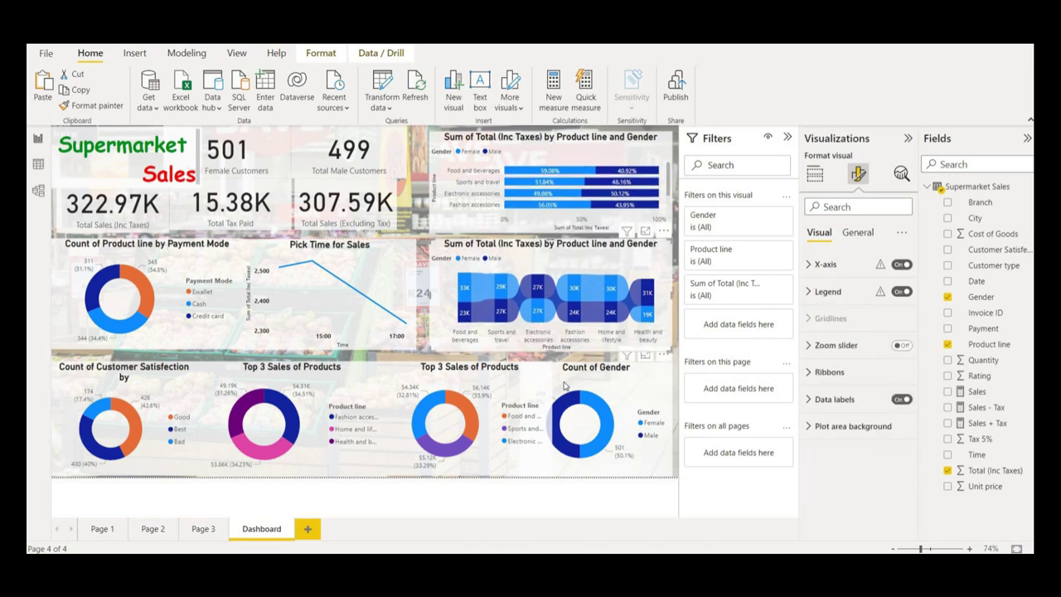
Reposition and resize the four donut charts of the lowest row so they no longer overlap and have even gaps
left_click(563, 379)
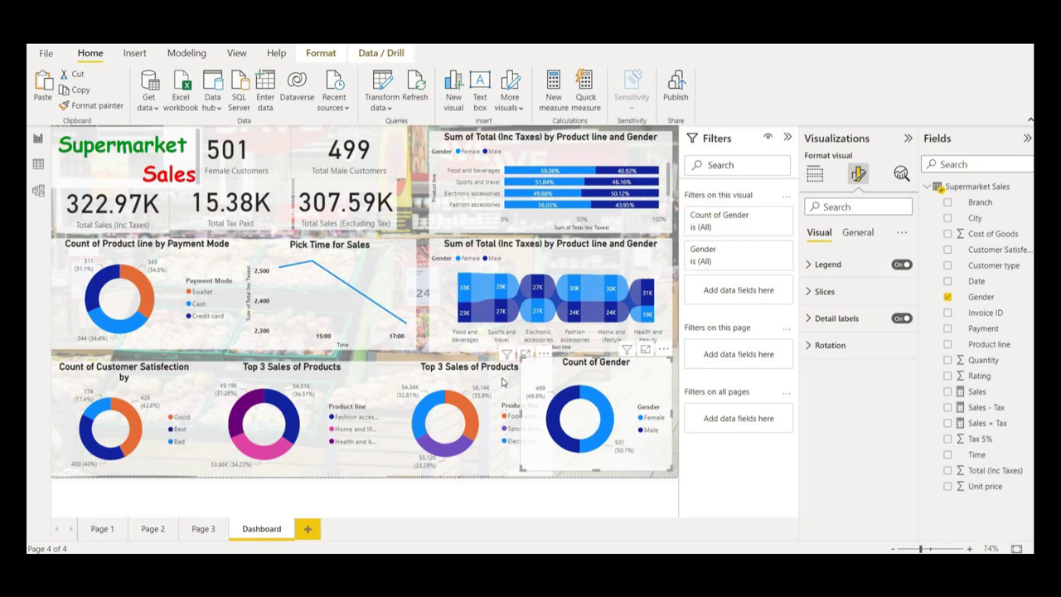
left_click_drag(501, 381, 465, 377)
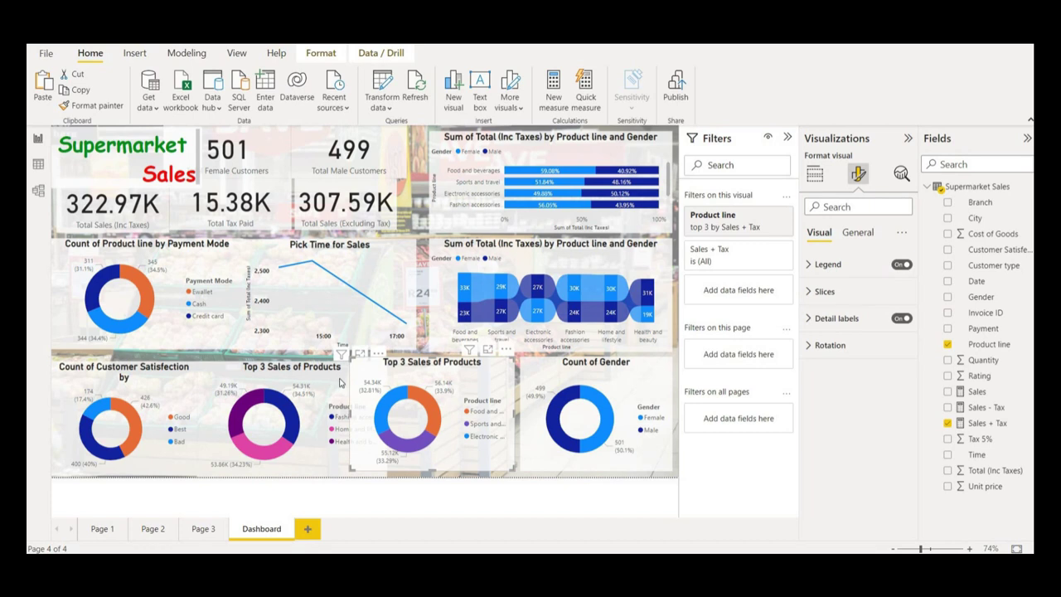
left_click(339, 382)
left_click_drag(338, 382, 319, 383)
left_click_drag(173, 398, 179, 391)
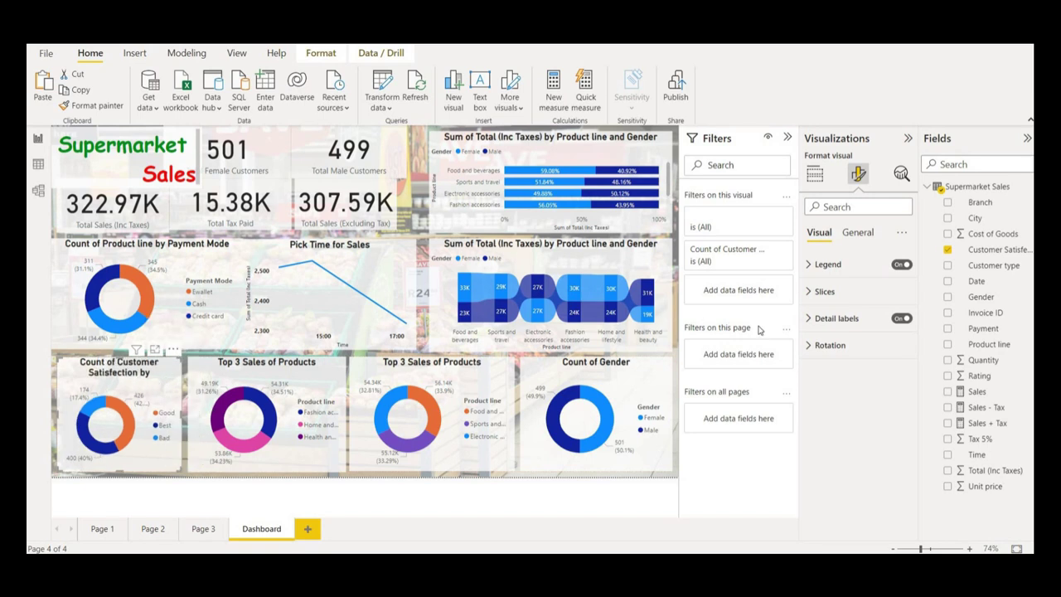
Change the title of the customer satisfaction donut chart to "Customer Satisfaction"
left_click(857, 235)
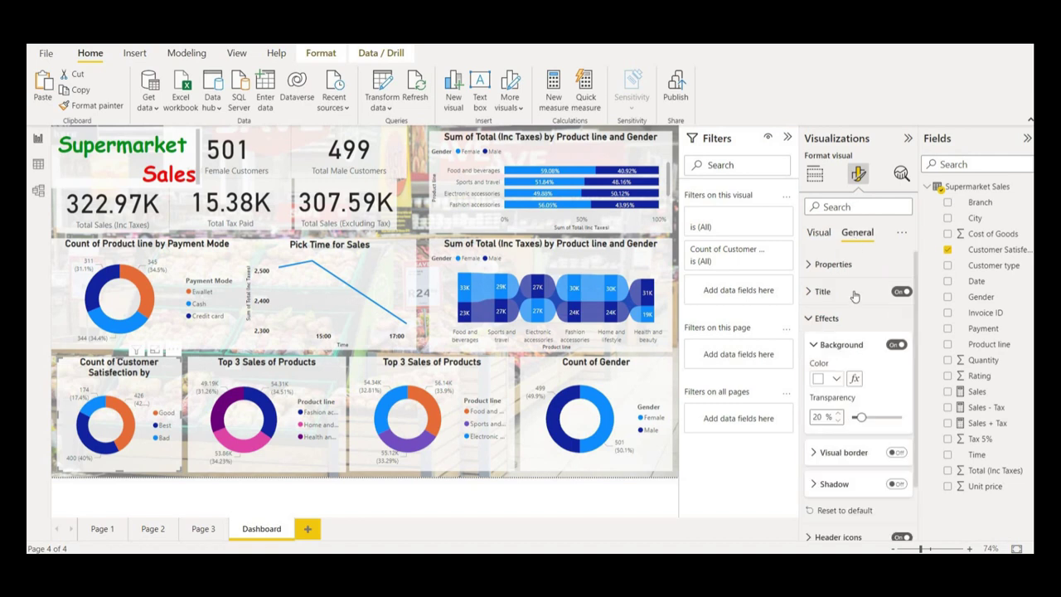
left_click(838, 293)
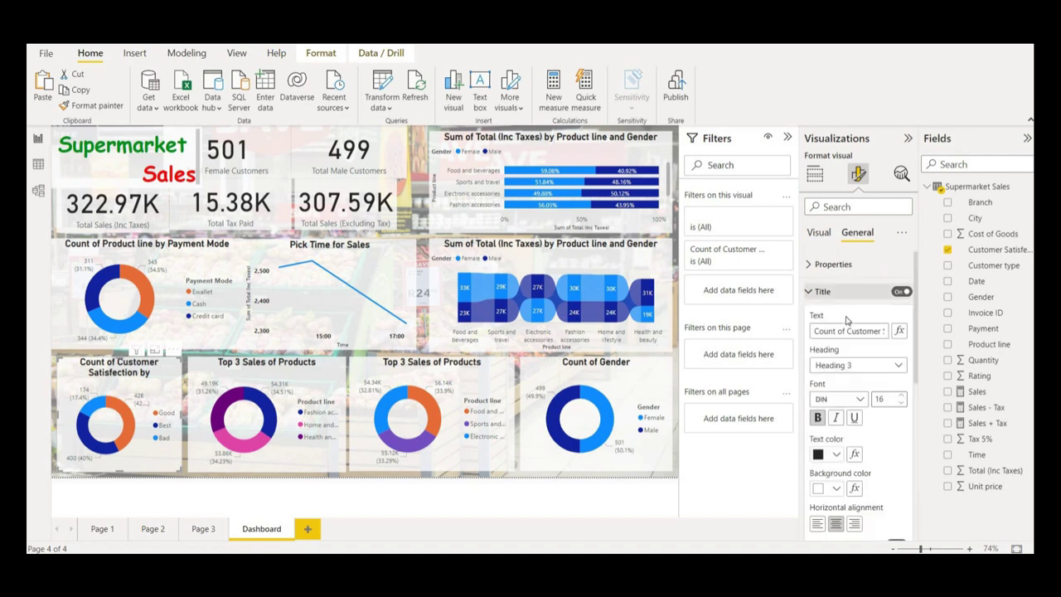
key("shift+Home")
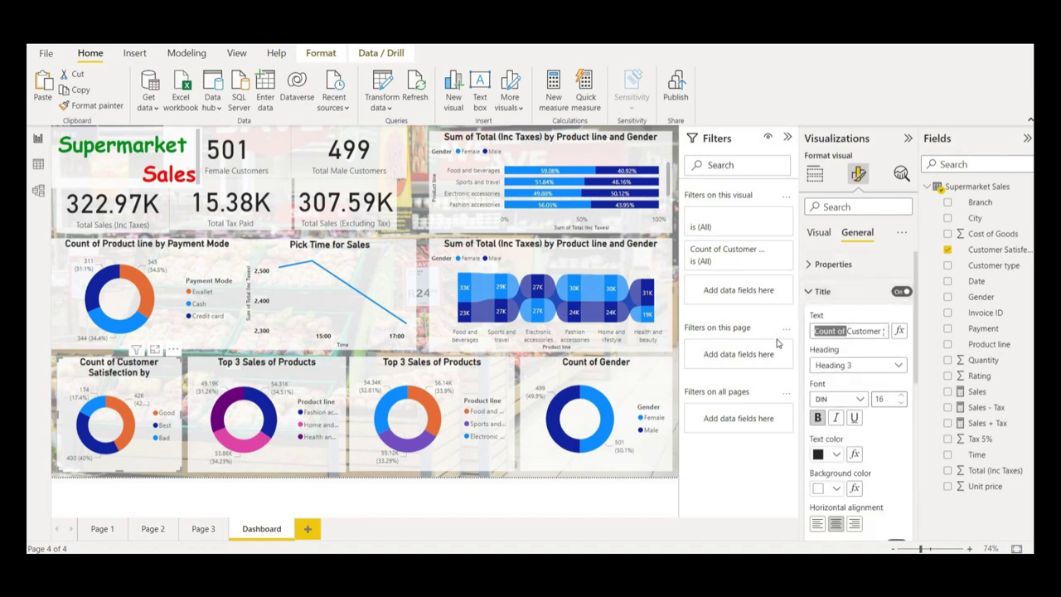
key("BackSpace")
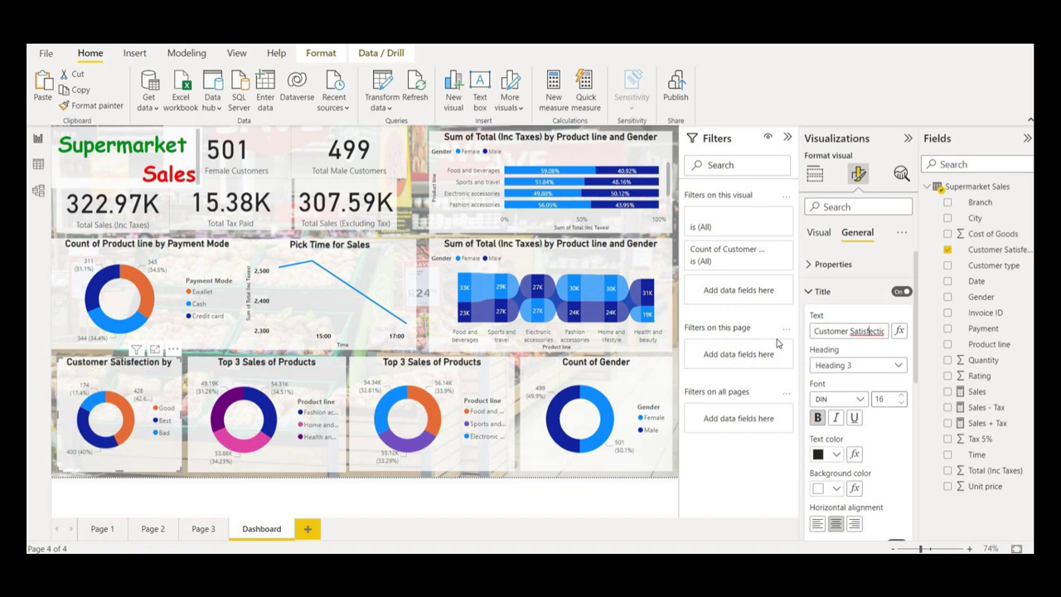
key("BackSpace")
type("a")
key("End")
key("BackSpace")
key("BackSpace")
key("BackSpace")
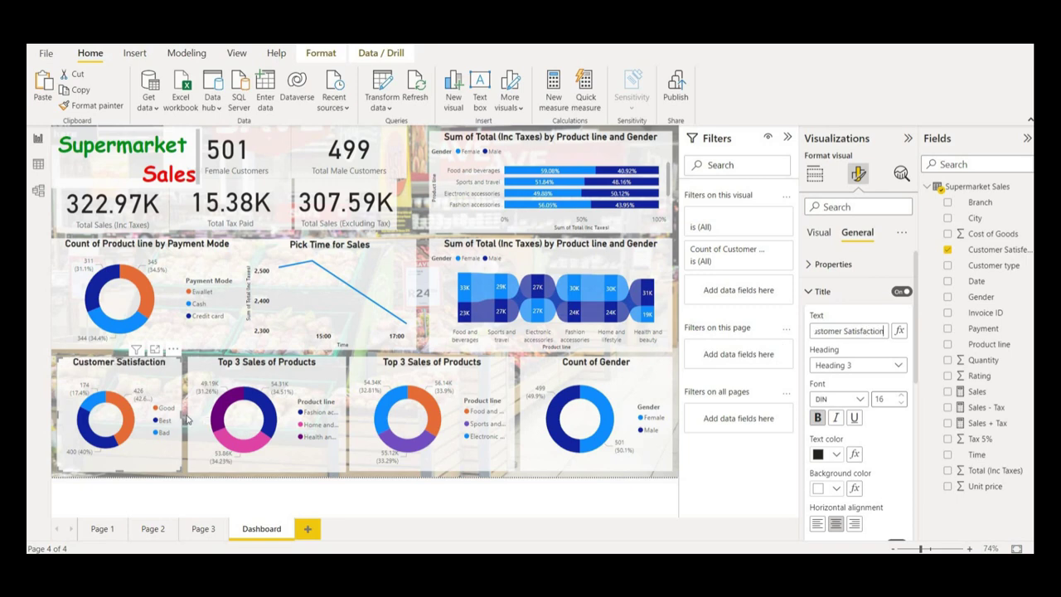
Narrow the payment mode donut chart to match the Customer Satisfaction chart's width and blank out its legend field's name
left_click(239, 282)
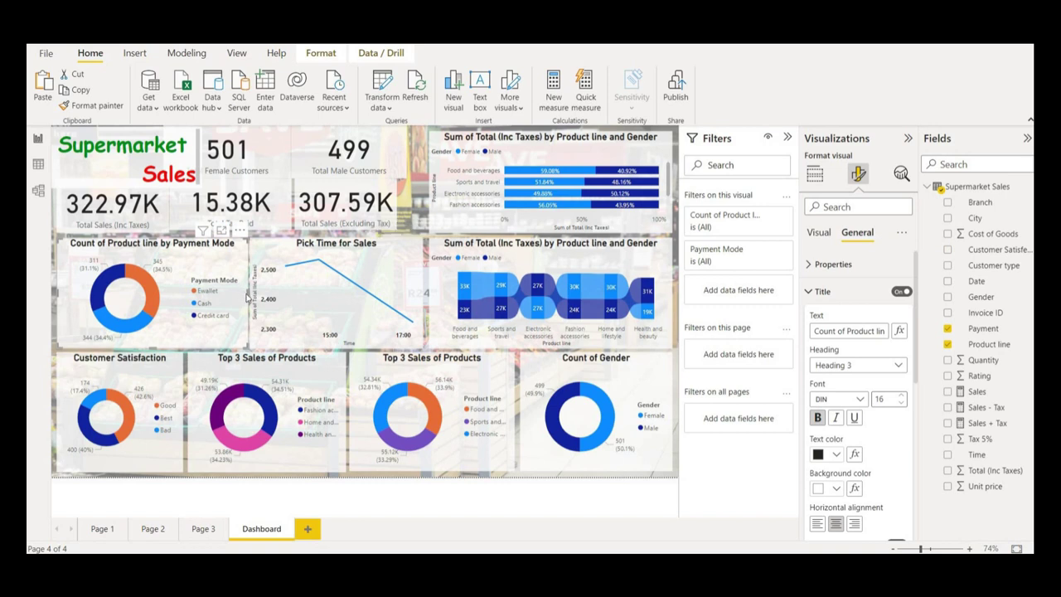
left_click_drag(230, 302, 182, 303)
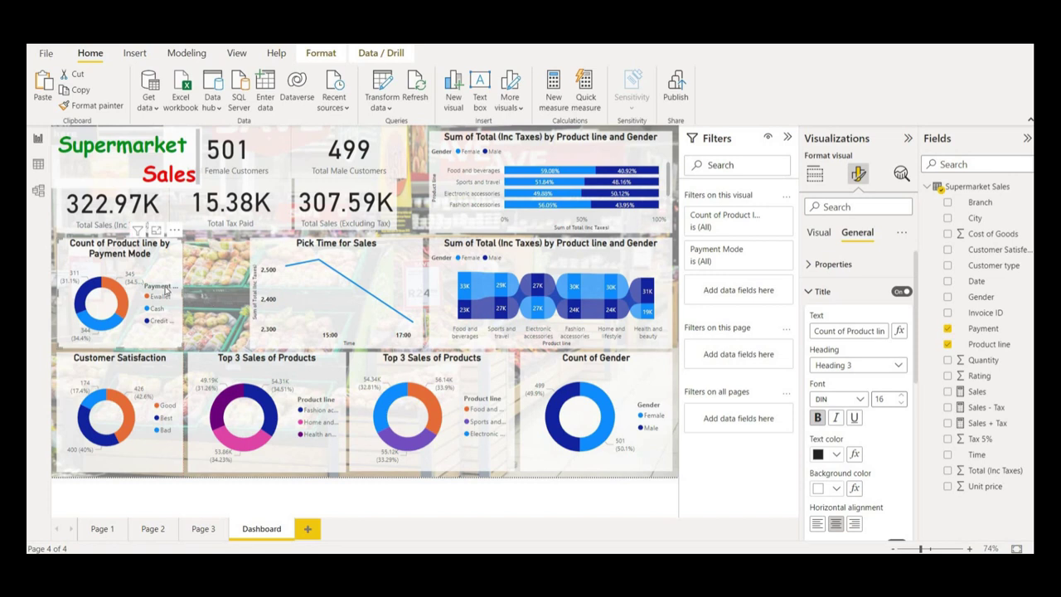
left_click(819, 232)
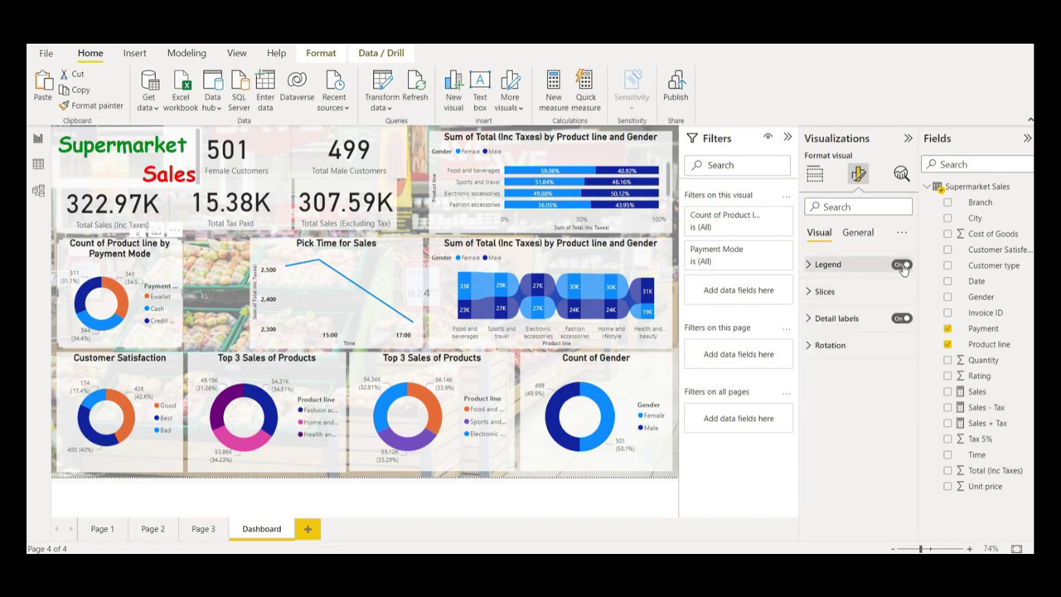
left_click(815, 173)
left_click_drag(849, 368, 792, 365)
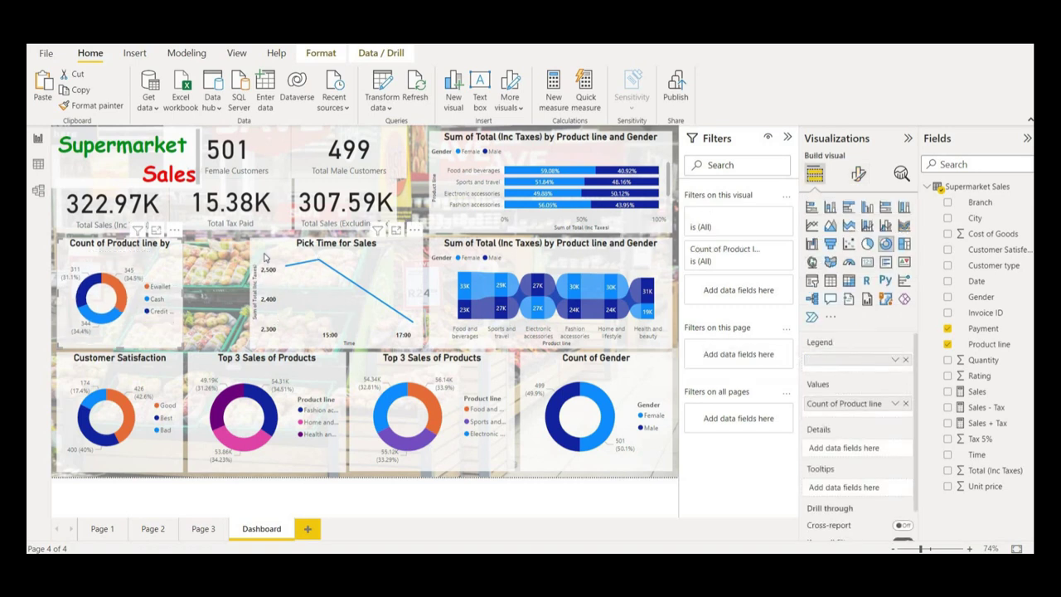
Widen the Pick Time for Sales chart into the free space and rearrange the cards and the enlarged title box above it
left_click(262, 278)
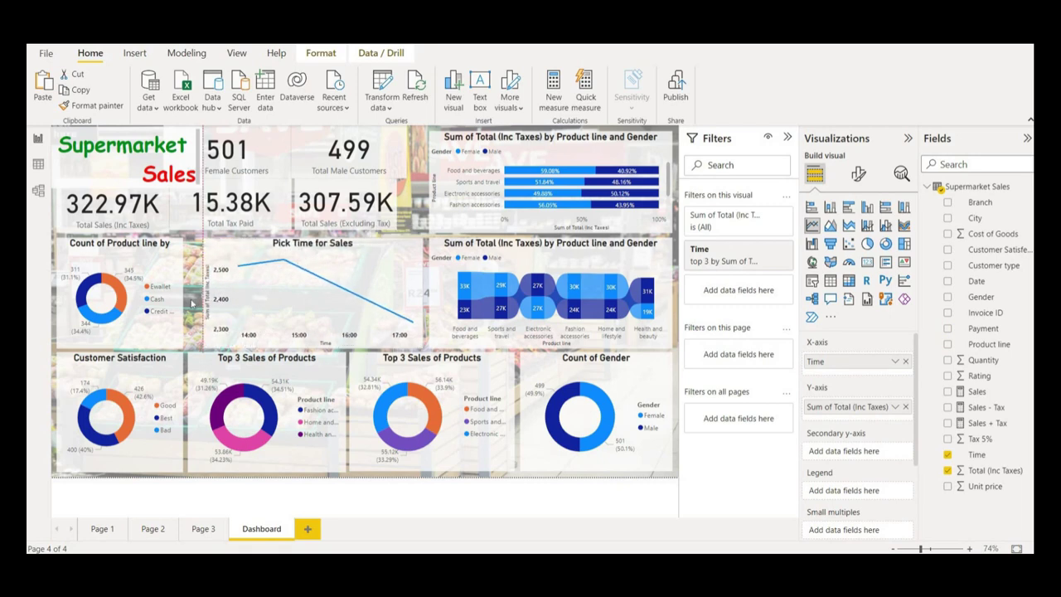
left_click(324, 207)
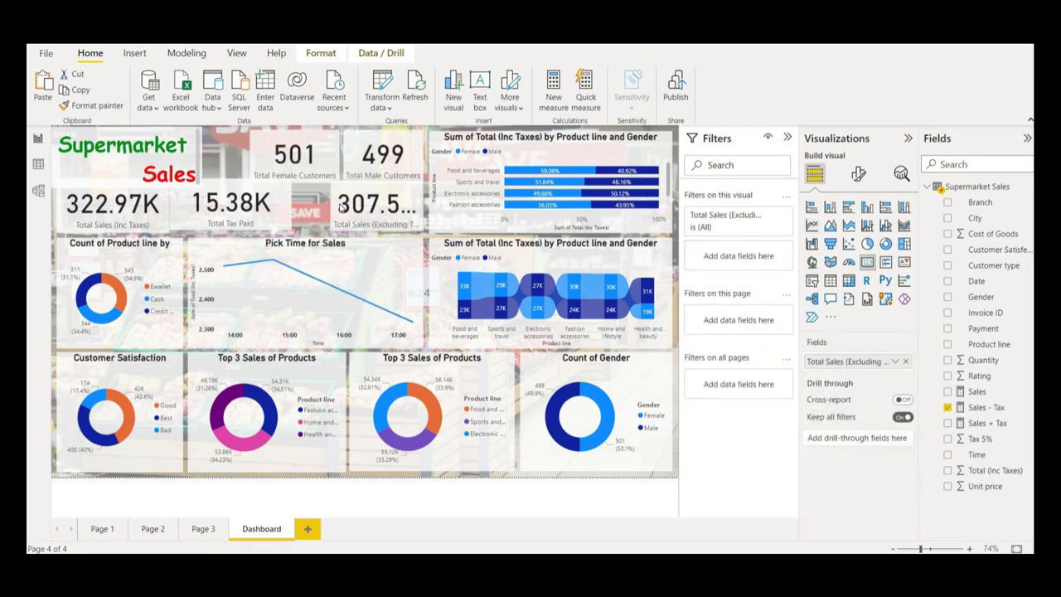
left_click(406, 145)
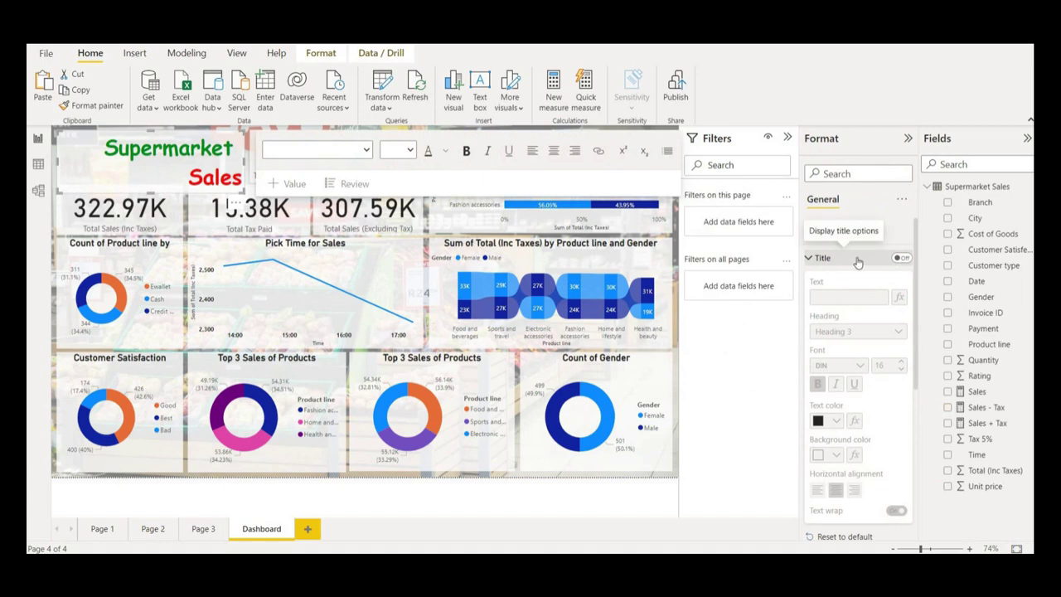
Turn on the shadow effect for the Supermarket Sales title text box
left_click(858, 262)
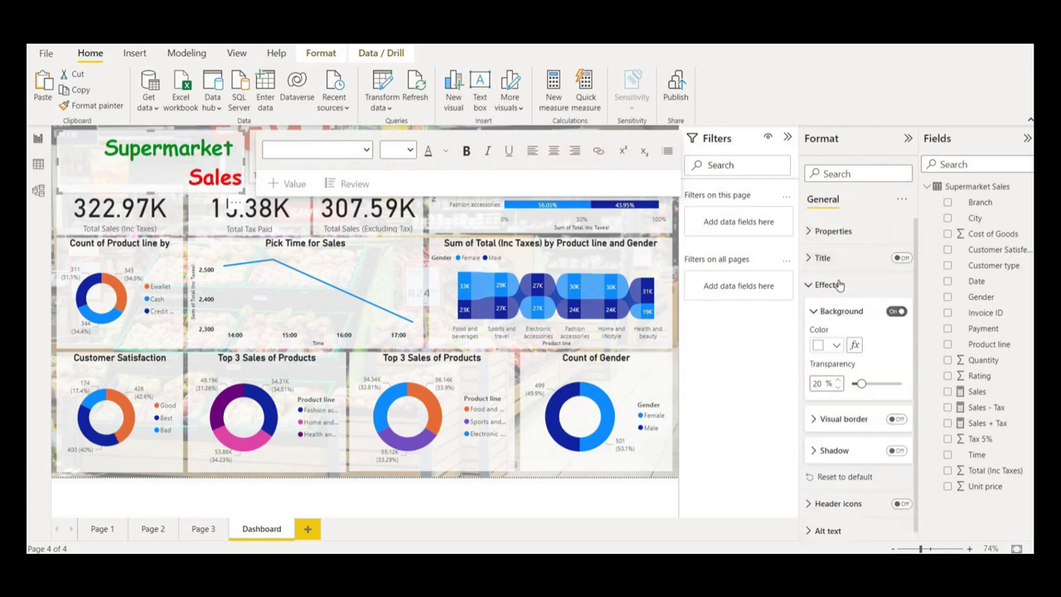
left_click(898, 452)
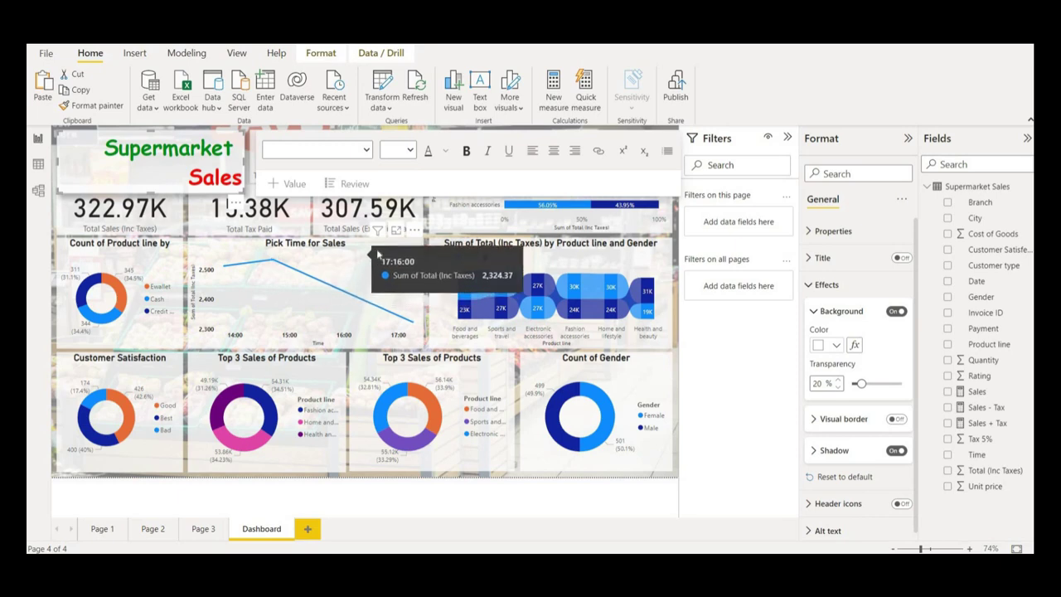
key("Escape")
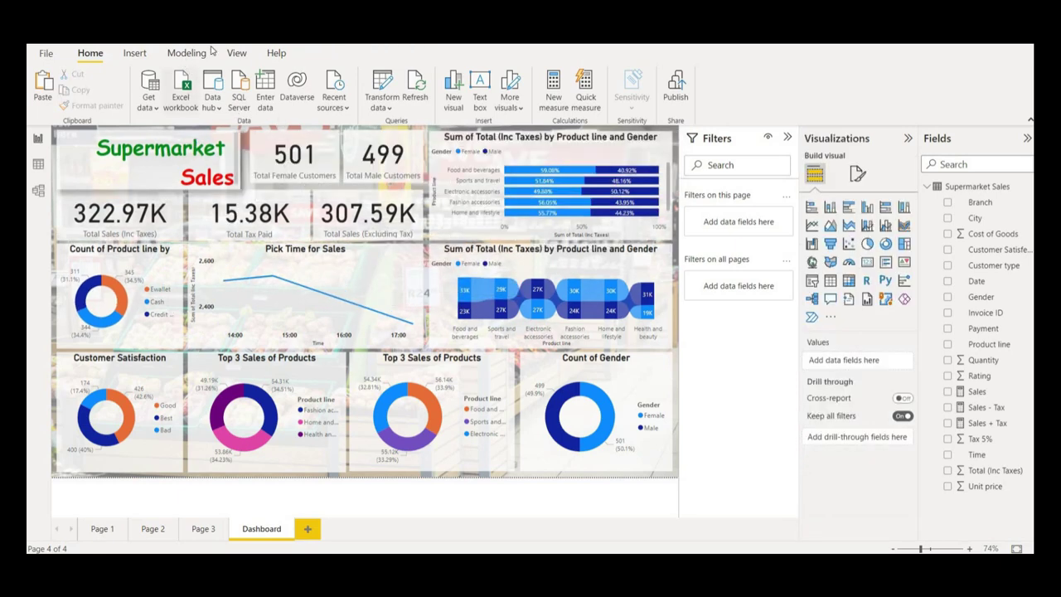
Insert a blank button and size it to fill the empty area beside the Supermarket Sales title
left_click(135, 55)
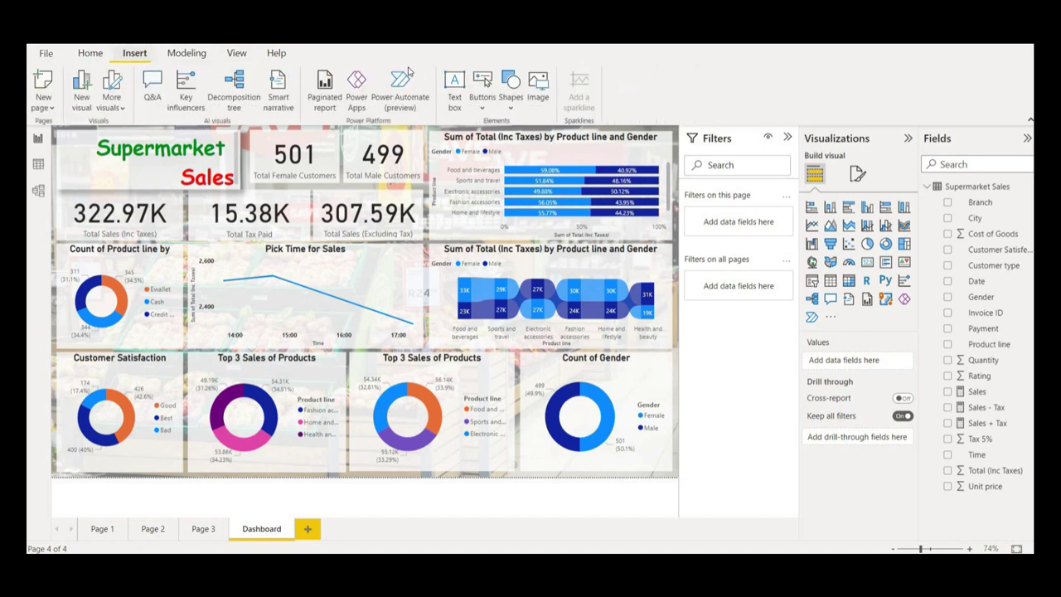
left_click(485, 97)
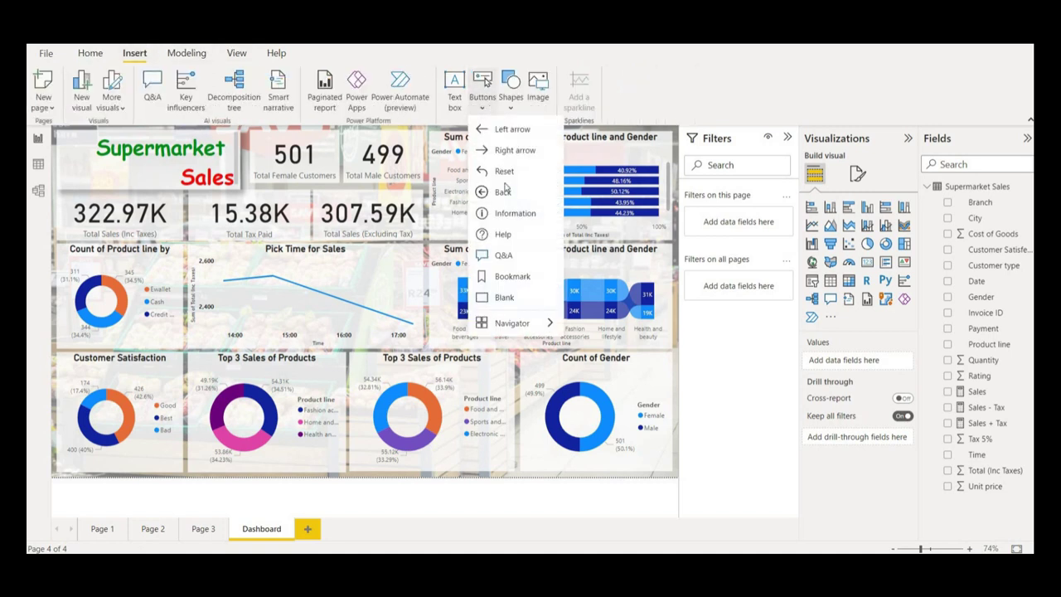
left_click(504, 298)
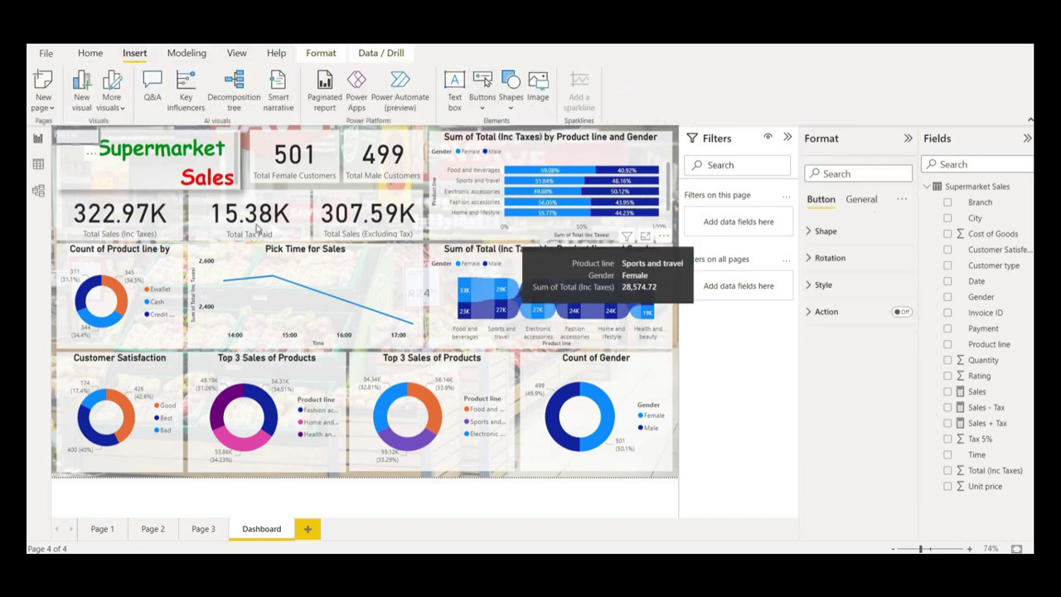
left_click_drag(96, 156, 110, 196)
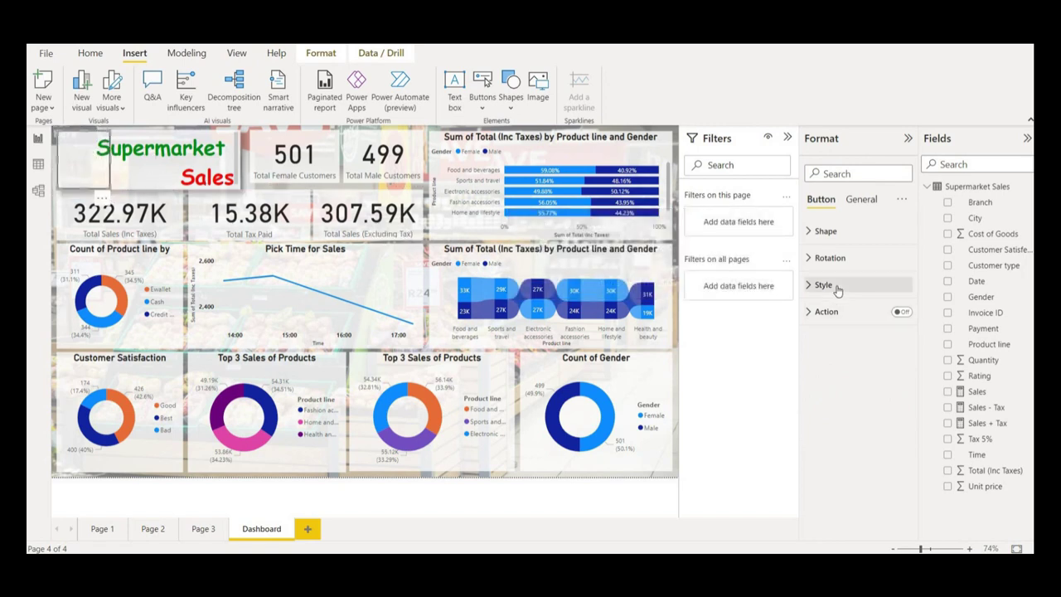
Turn on the button's default-state fill and use 146-basket-trolley-shopping-card-outline_use.gif as its fill image
left_click(837, 285)
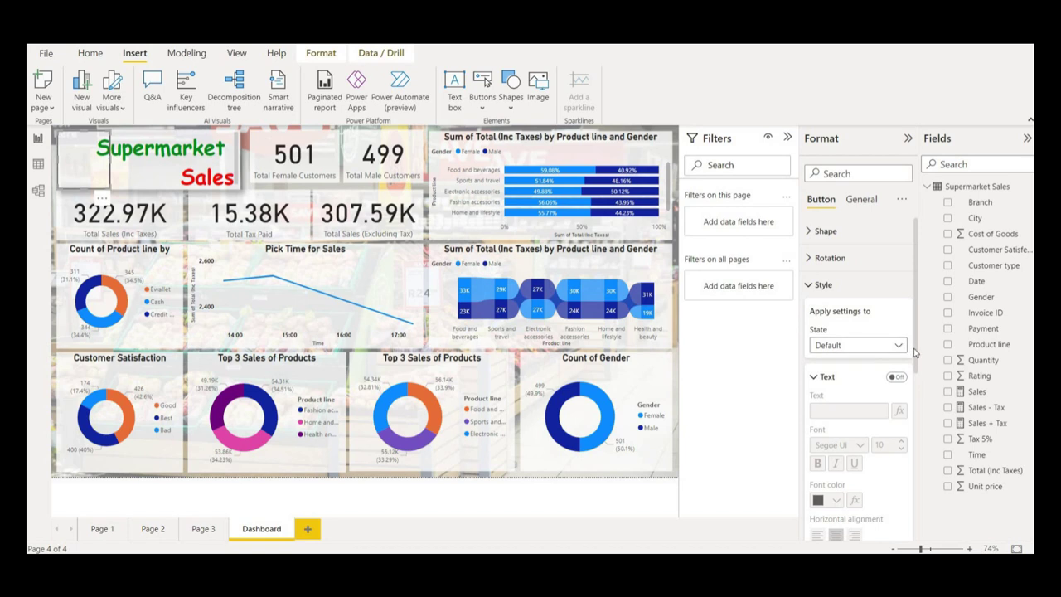
scroll(863, 414, "down", 7)
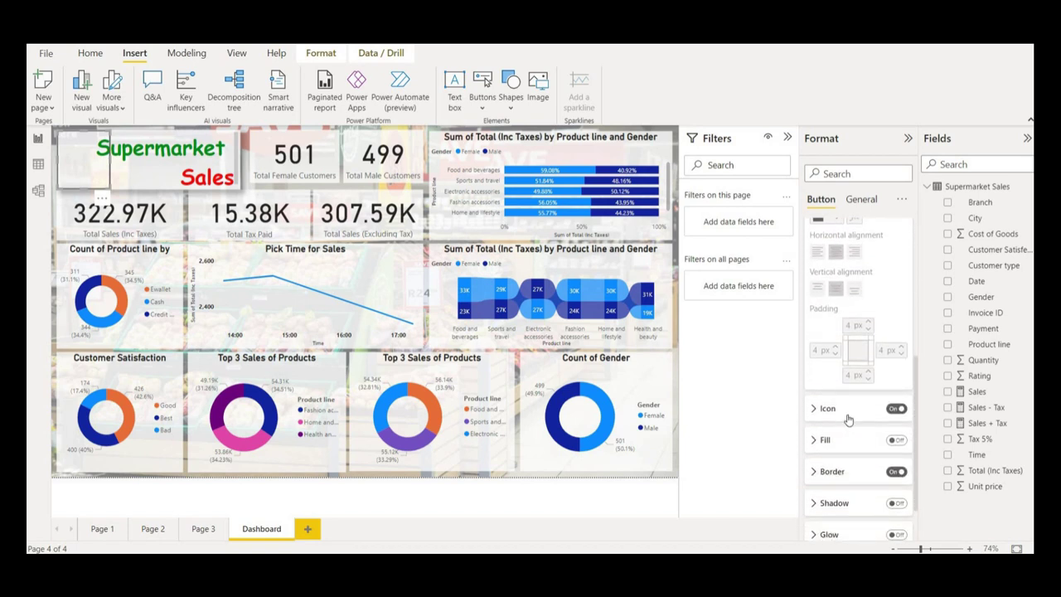
left_click(843, 442)
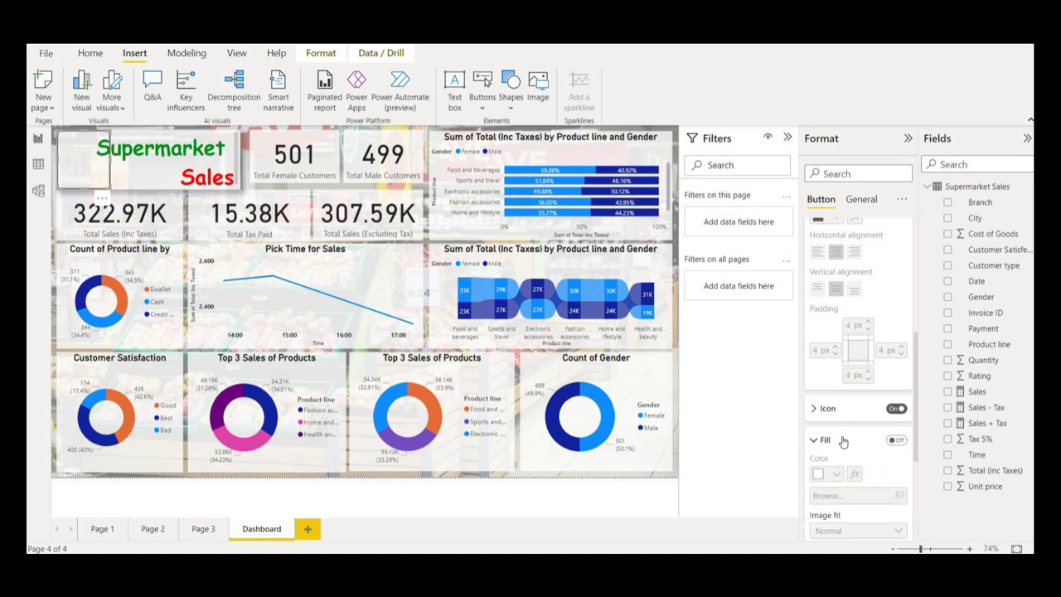
left_click(898, 442)
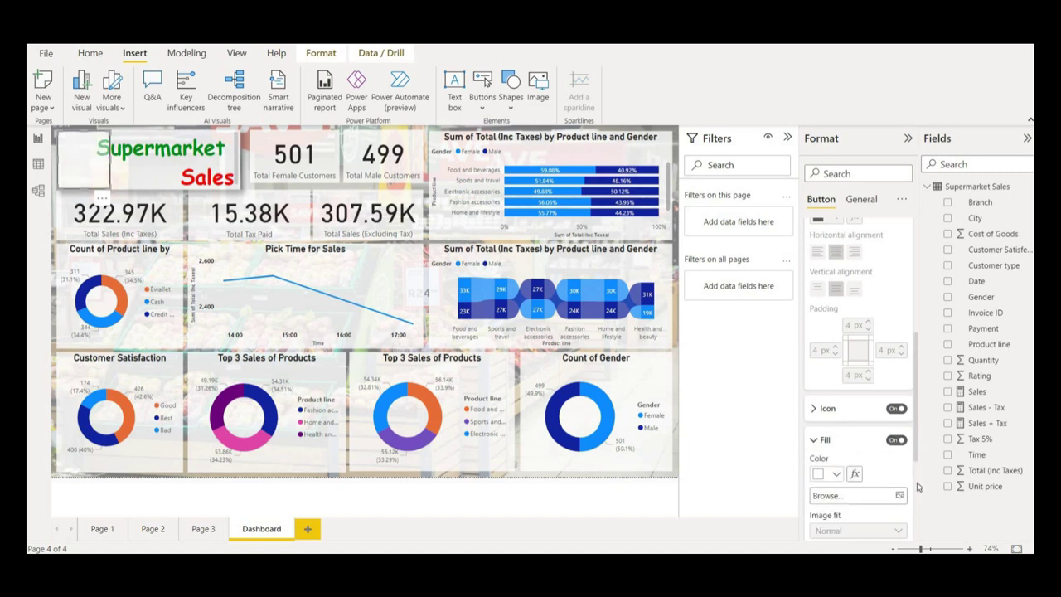
scroll(898, 370, "down", 3)
left_click(899, 369)
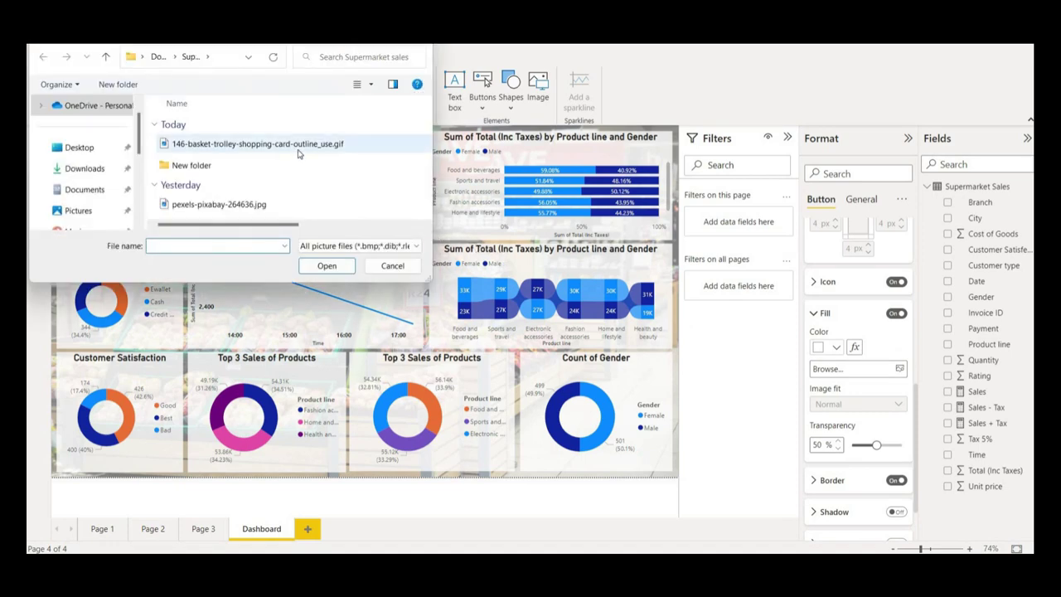
double_click(298, 145)
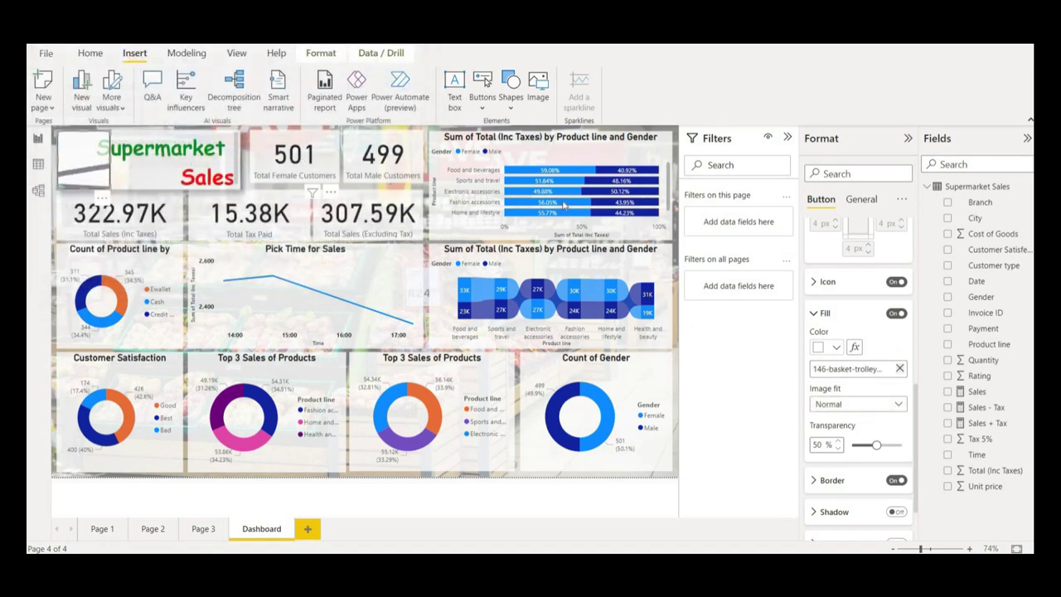
Set the button's fill image to Fit and its fill transparency to 0%
left_click(862, 404)
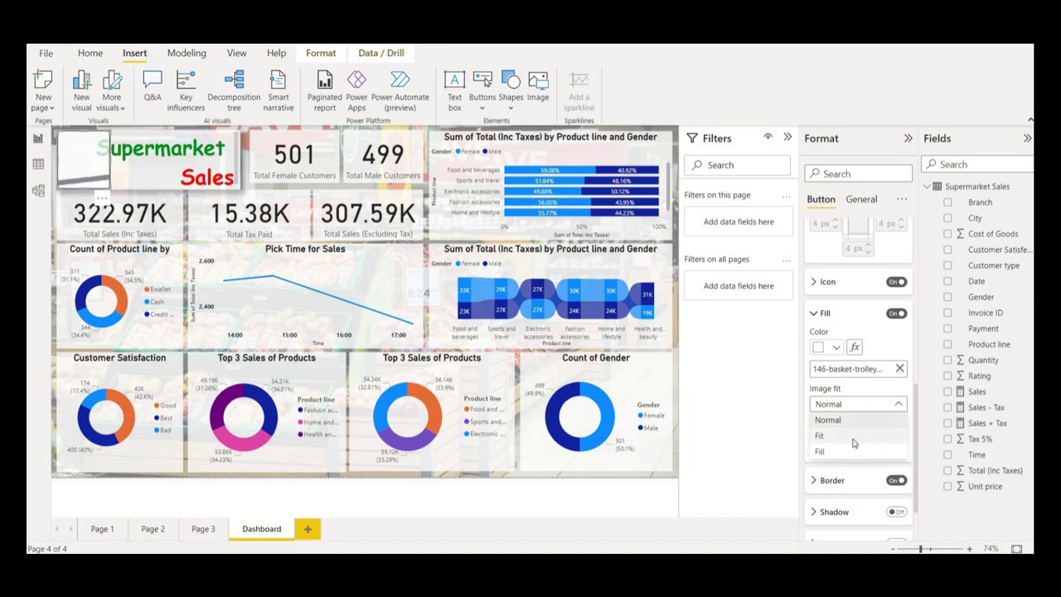
left_click(852, 439)
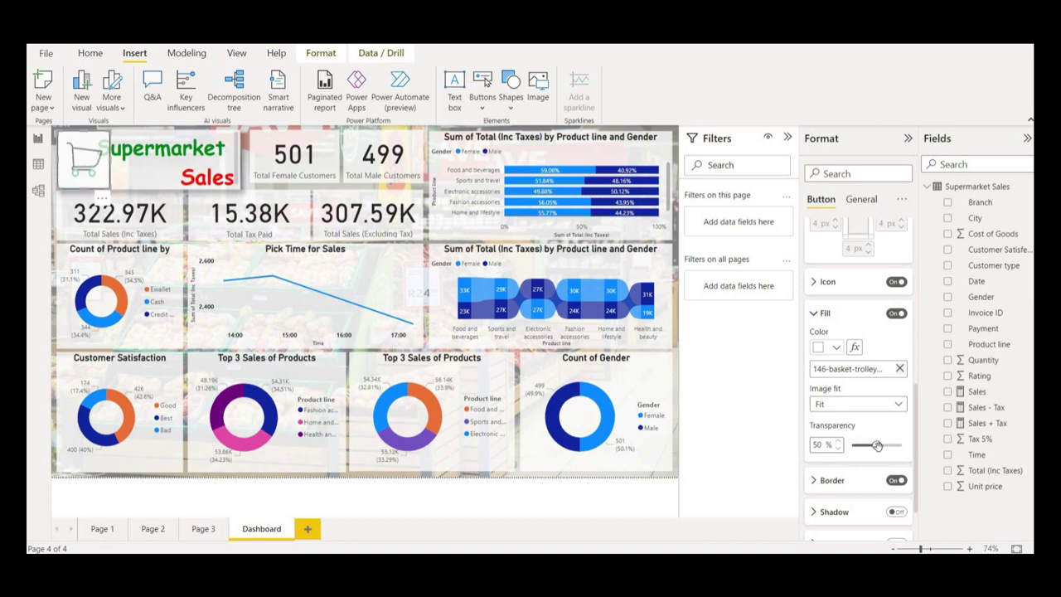
left_click_drag(875, 445, 850, 446)
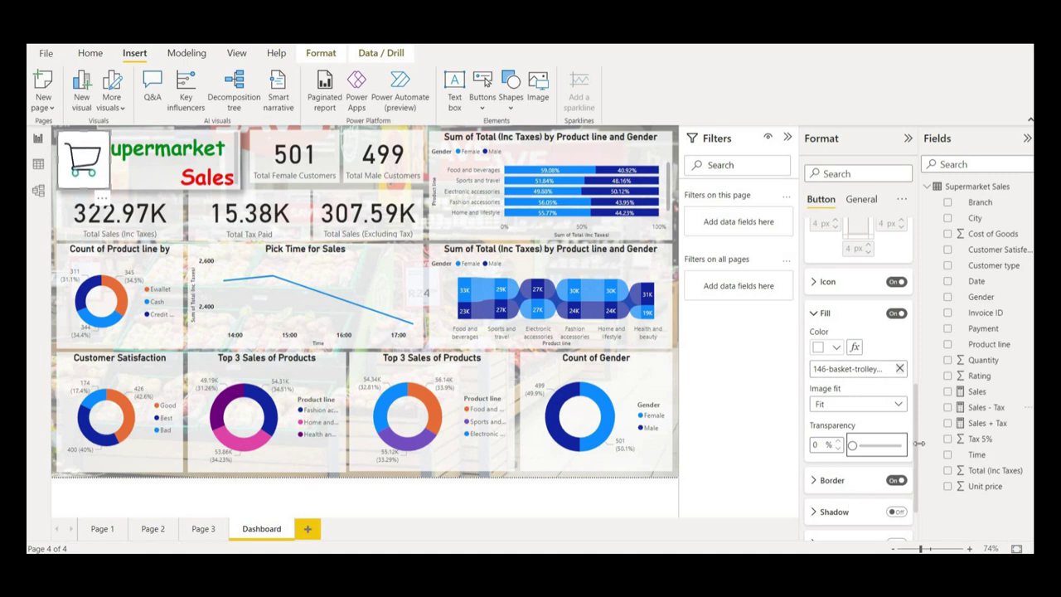
Choose a dark grey fill color for the cart button and set its fill transparency to 15%
left_click_drag(915, 464, 912, 493)
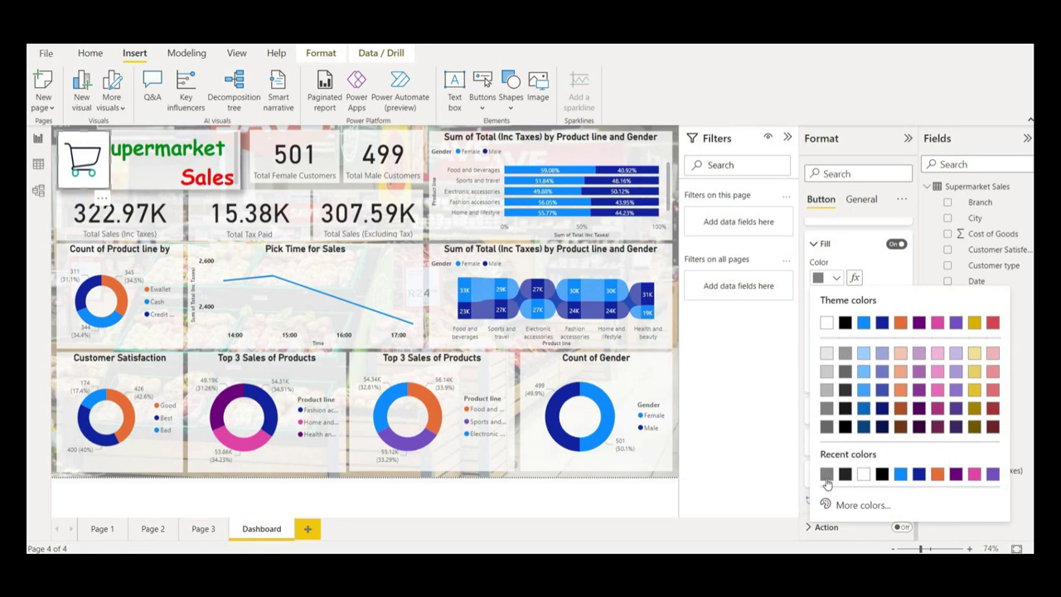
left_click(845, 392)
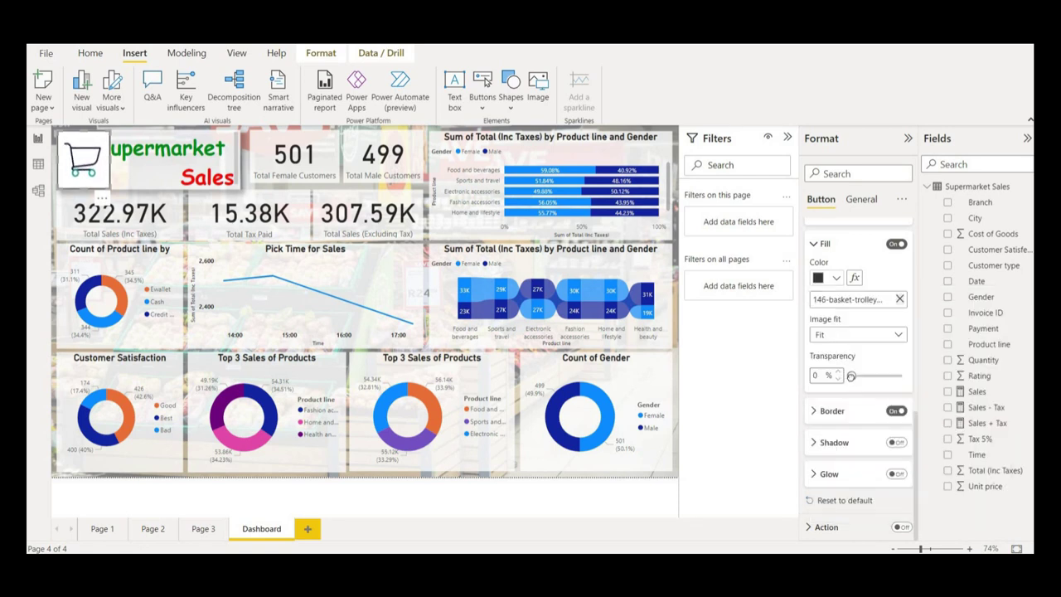
mouse_move(851, 375)
left_mouse_down()
mouse_move(882, 377)
mouse_move(857, 379)
left_mouse_up()
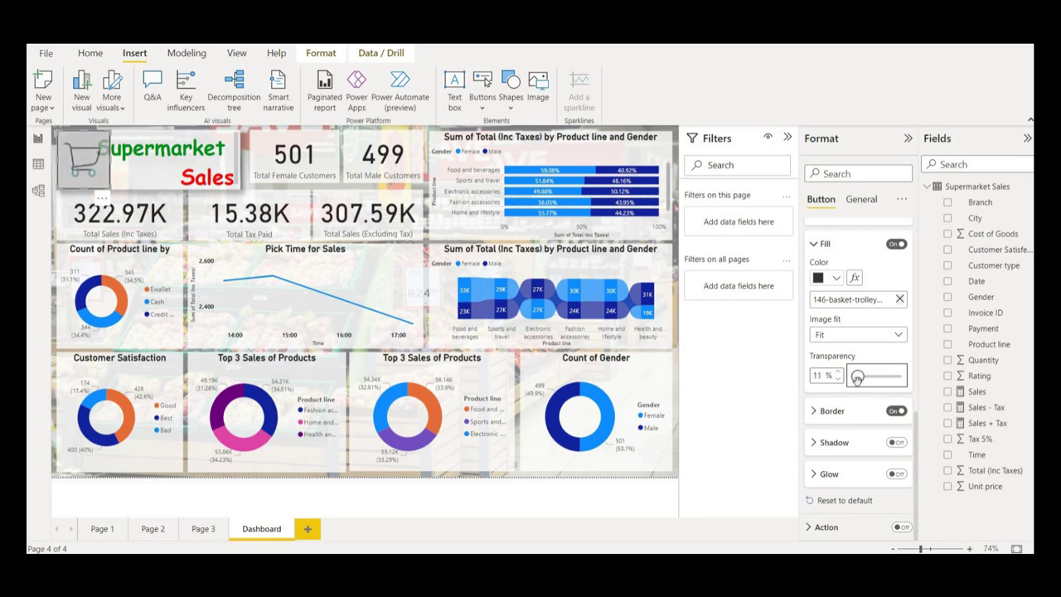
key("shift+Tab")
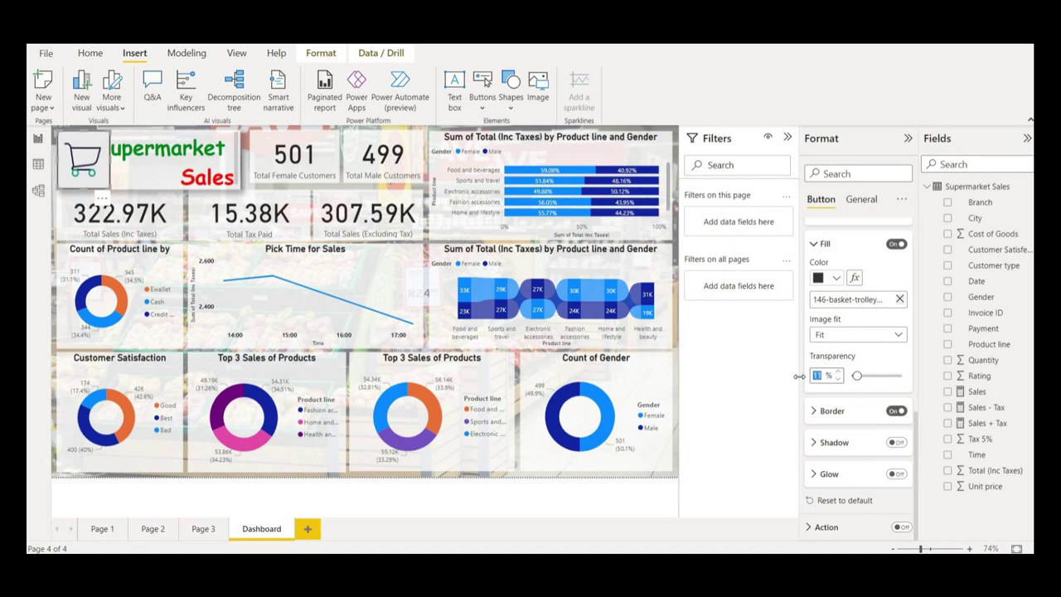
type("15")
key("Return")
Shift the Supermarket Sales title box so its text clears the cart image, and slightly resize the cart button
left_click(166, 168)
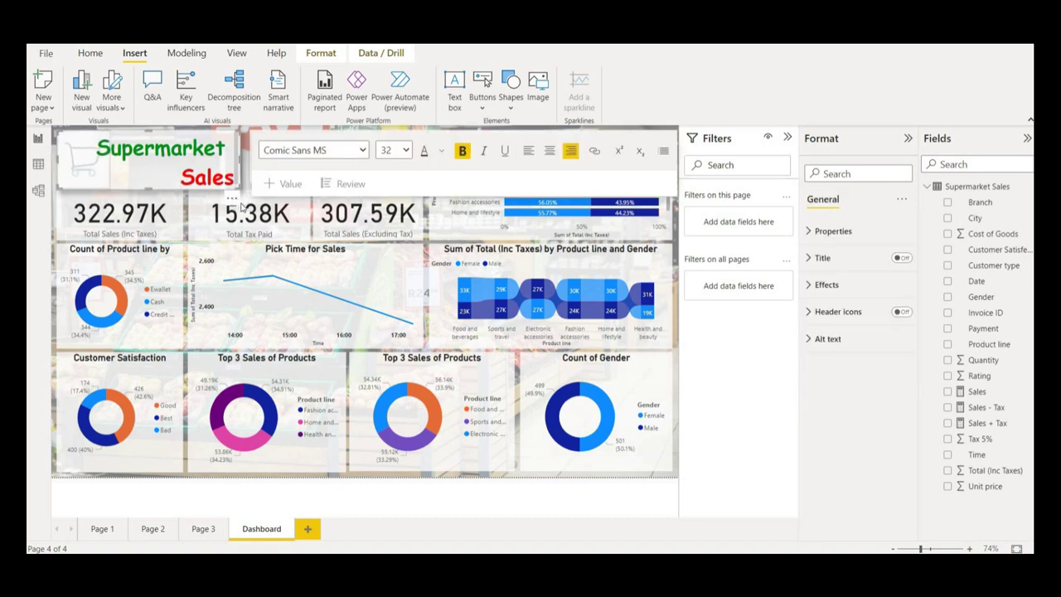
left_click_drag(84, 182, 93, 189)
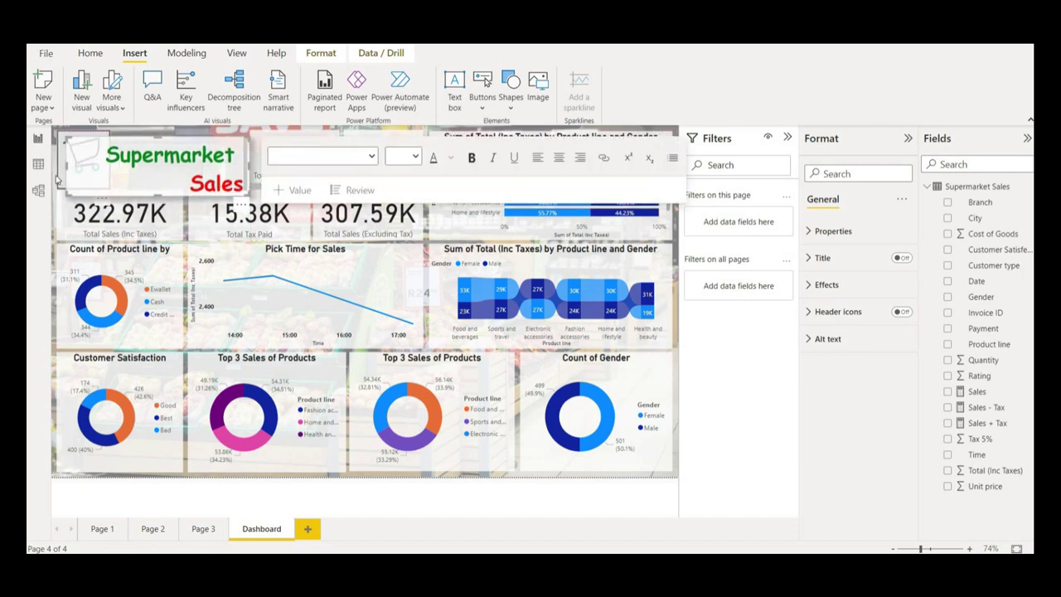
left_click(97, 187)
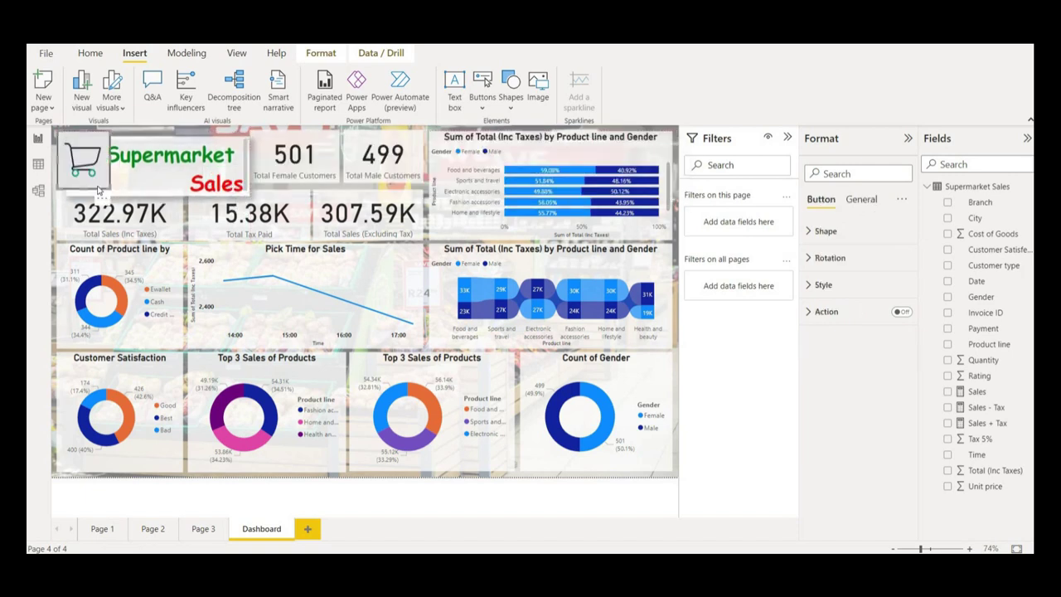
left_click_drag(103, 165, 98, 165)
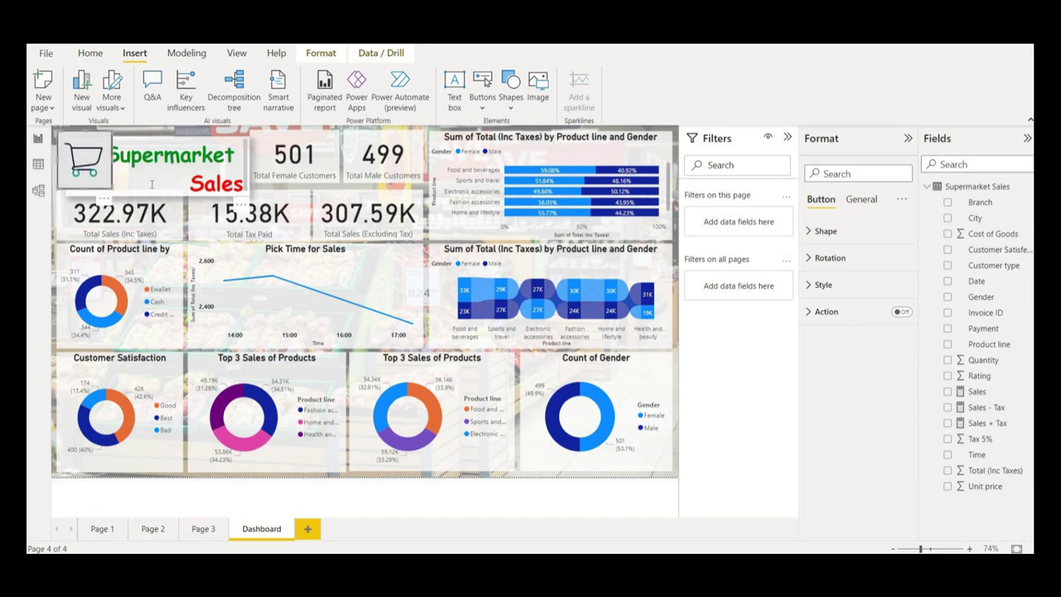
left_click_drag(146, 167, 238, 166)
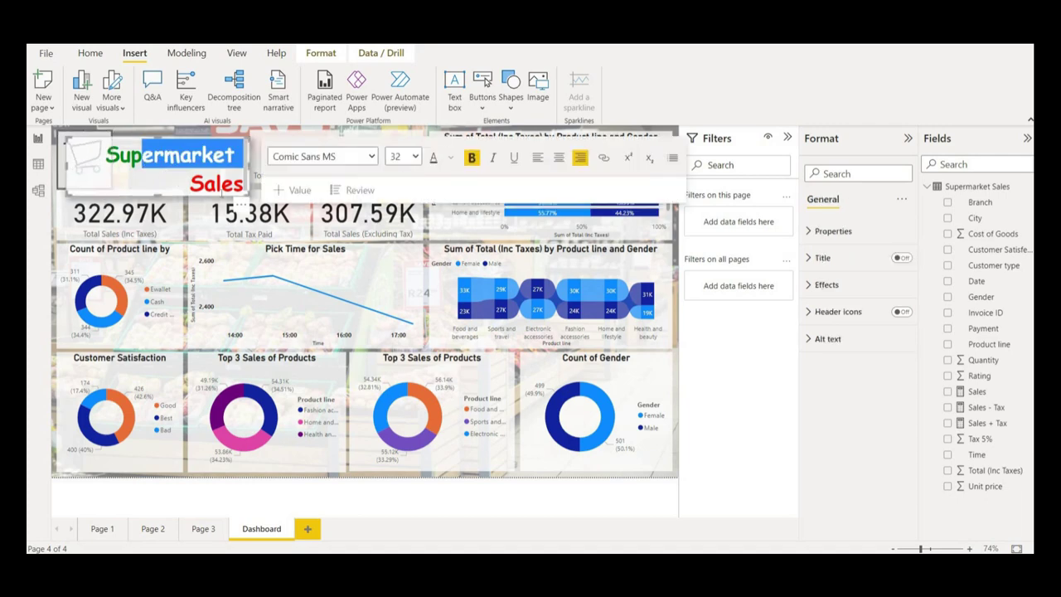
left_click(239, 205)
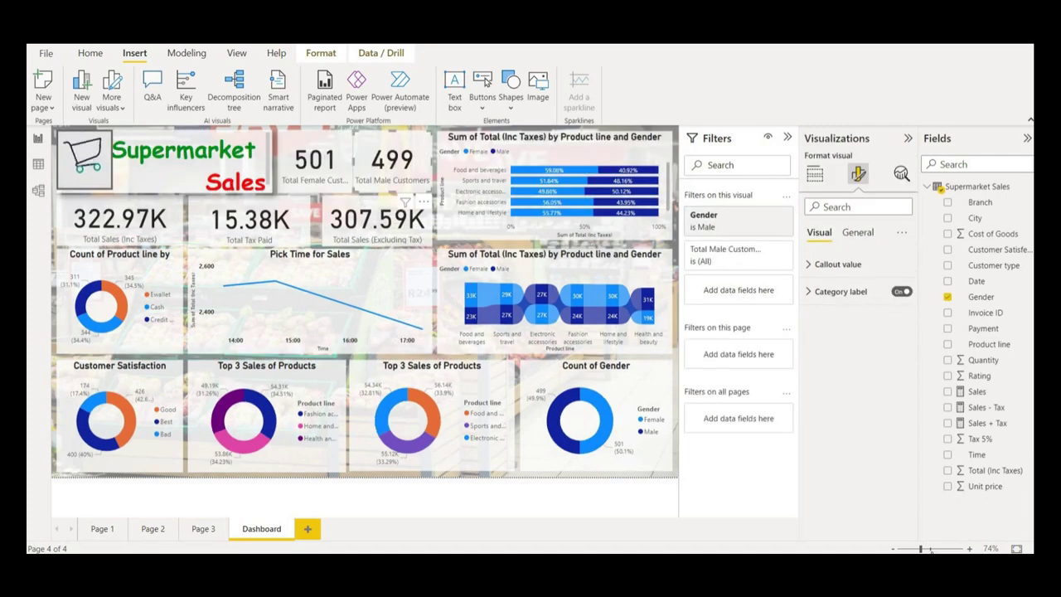
Collapse the Filters, Visualizations and Fields panes and fit the Dashboard page to the window
left_click(930, 550)
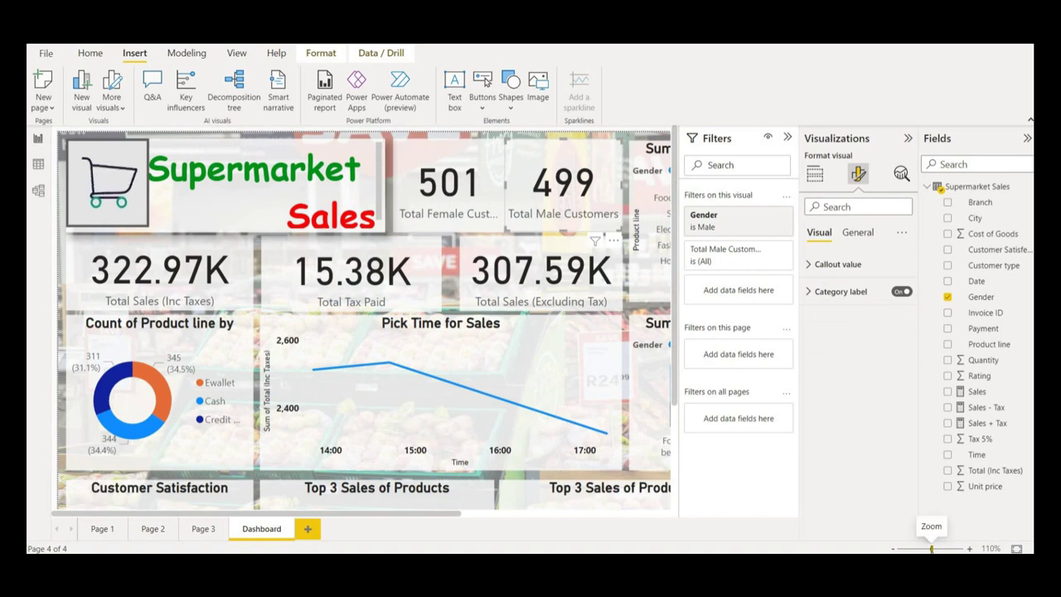
left_click(788, 138)
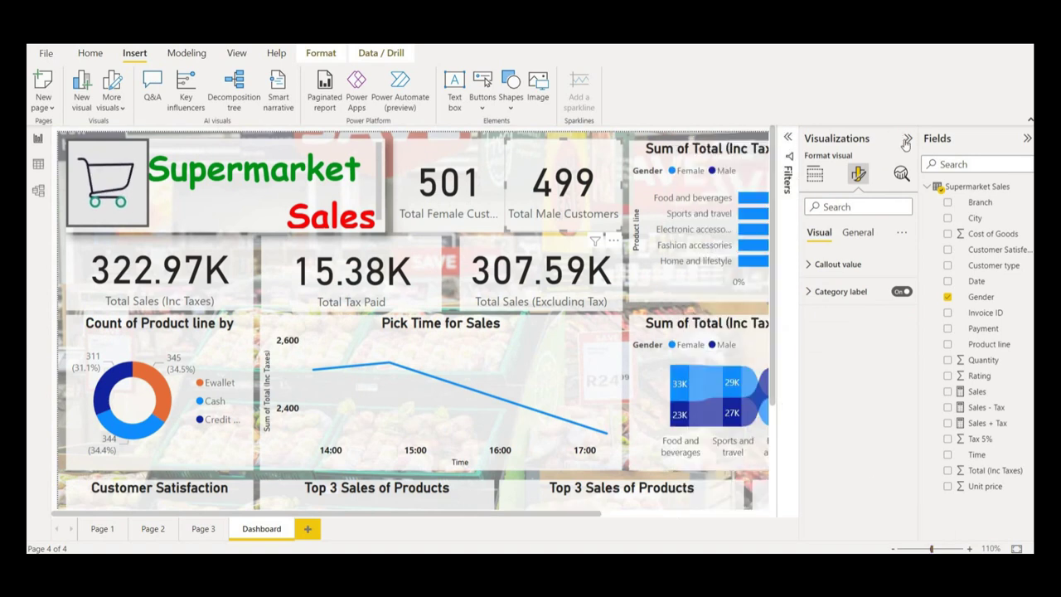
left_click(908, 139)
left_click(1027, 139)
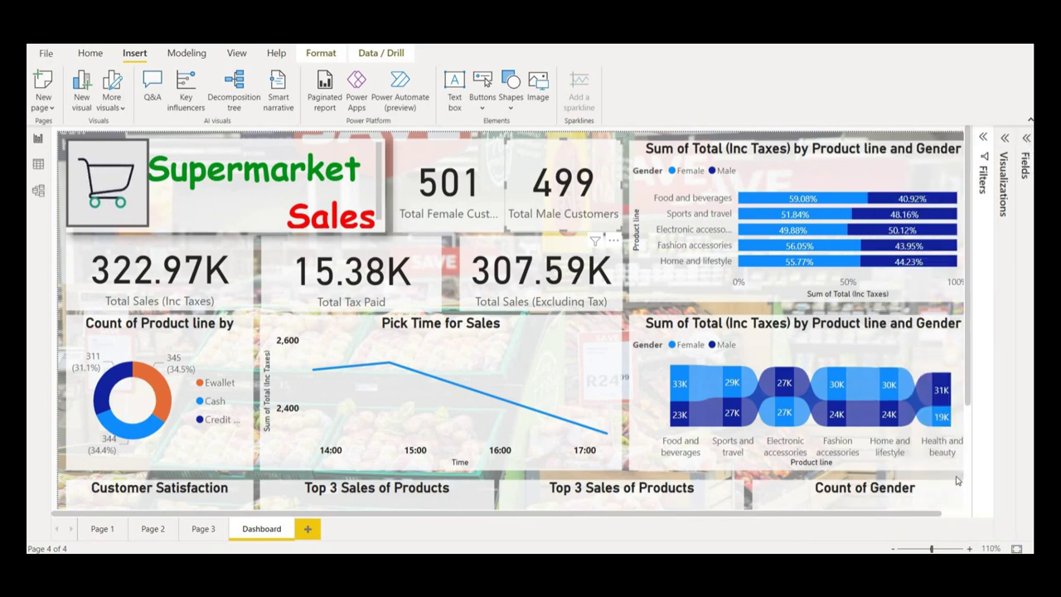
left_click(1017, 549)
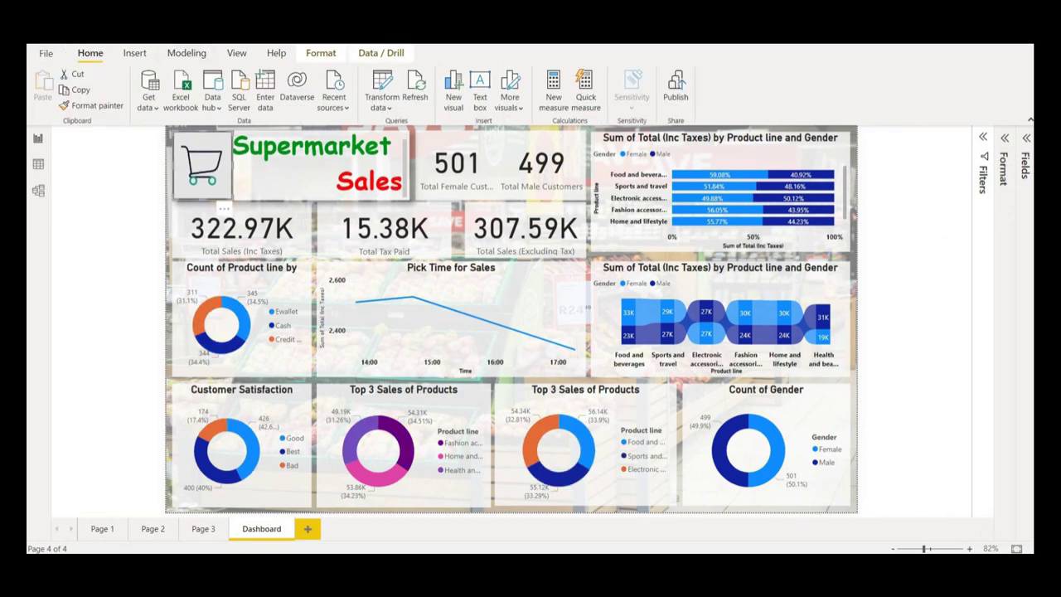
Reopen the cart button's format settings and turn off its border
left_click(983, 141)
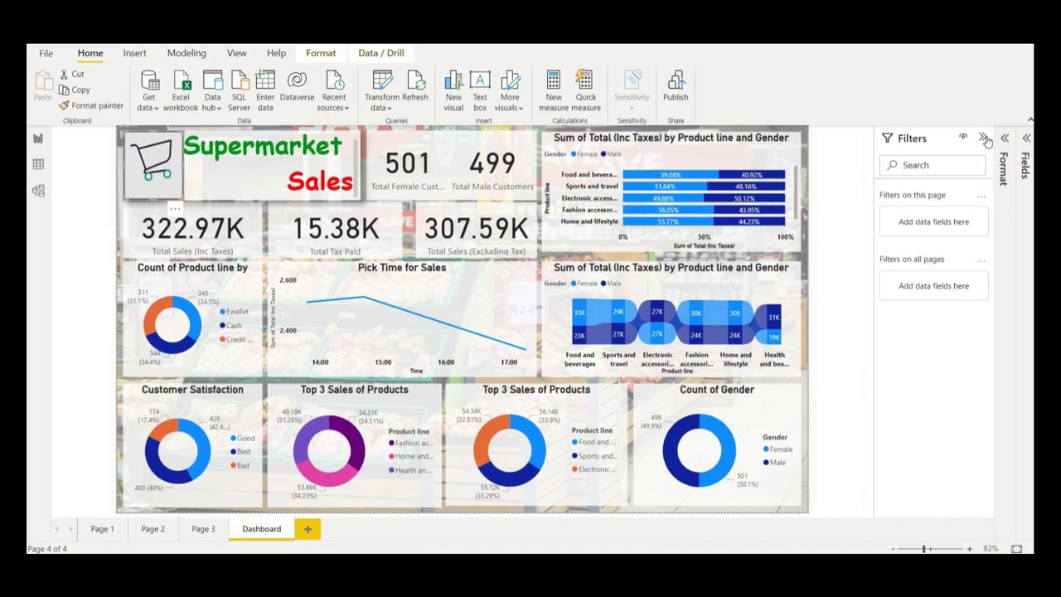
left_click(985, 139)
left_click(1005, 140)
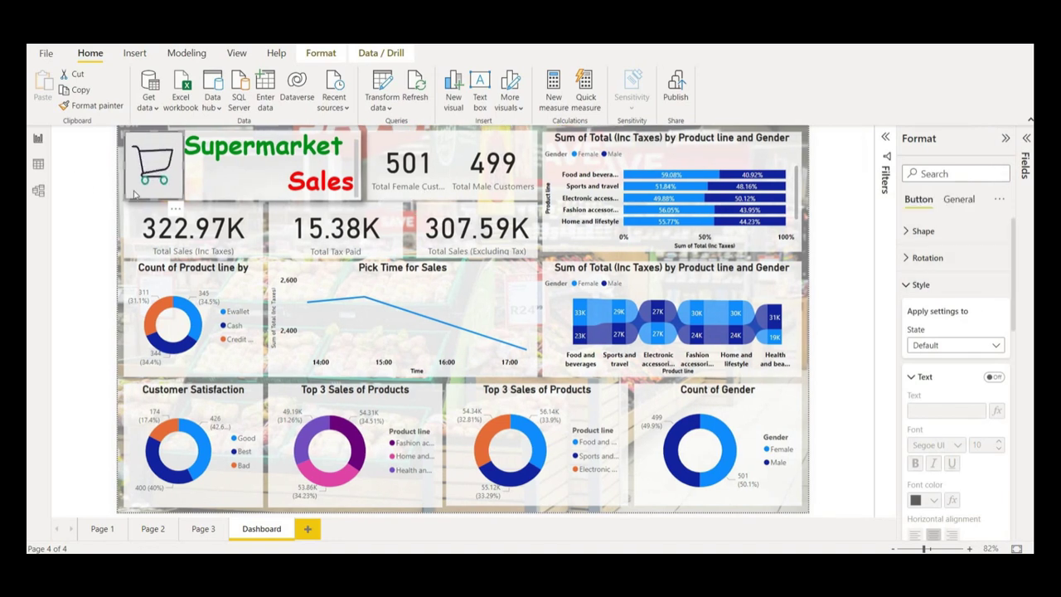
scroll(945, 406, "down", 10)
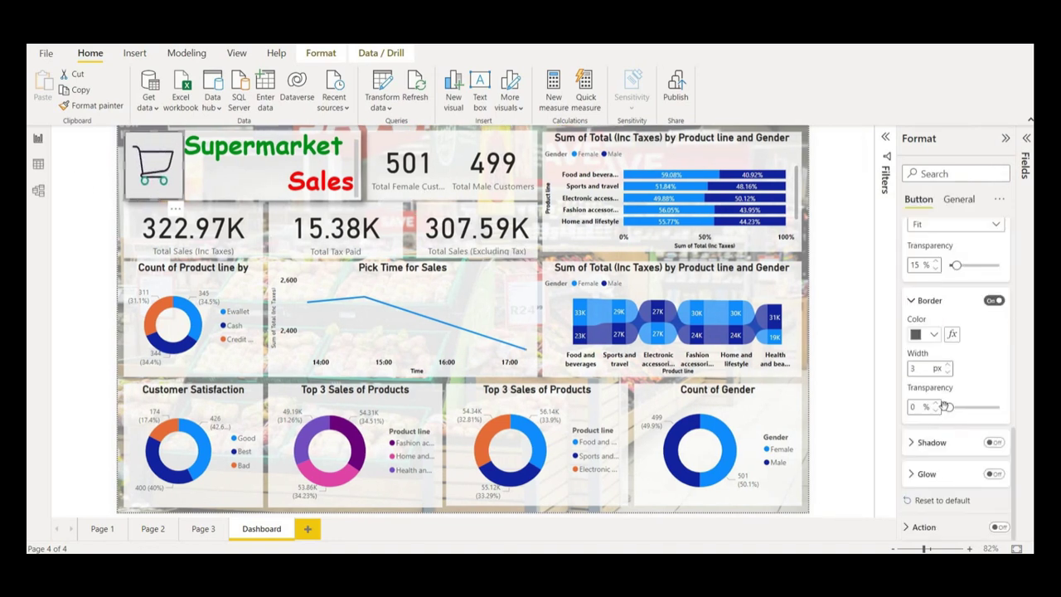
scroll(945, 401, "up", 3)
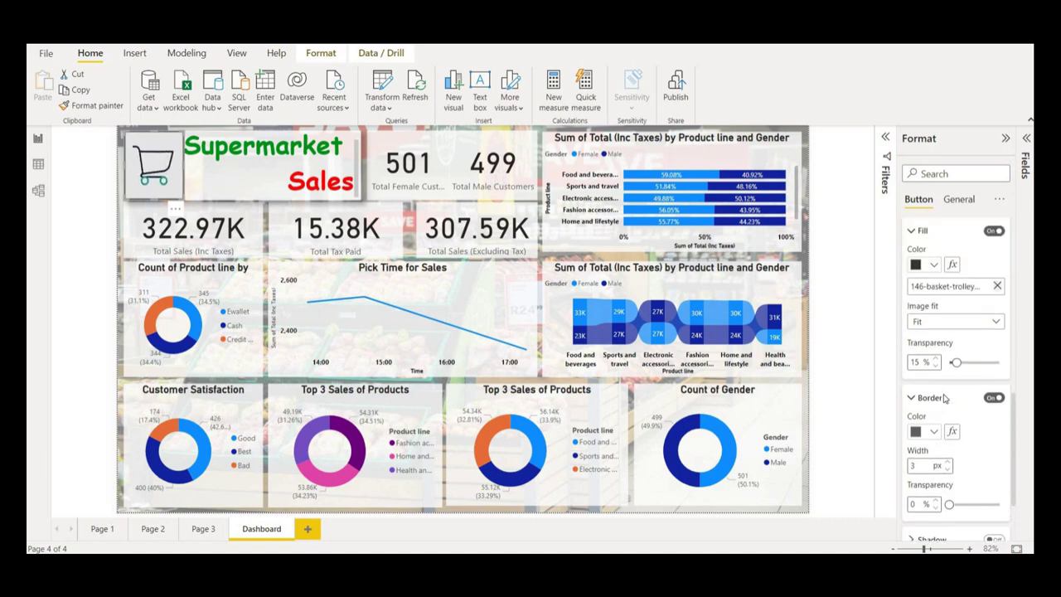
scroll(945, 399, "down", 3)
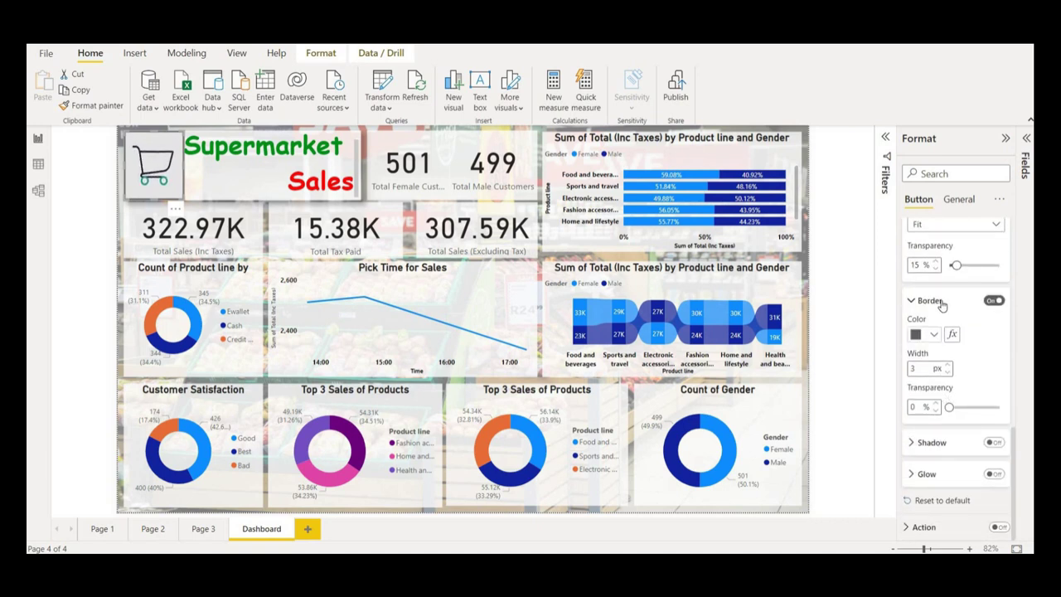
left_click(992, 302)
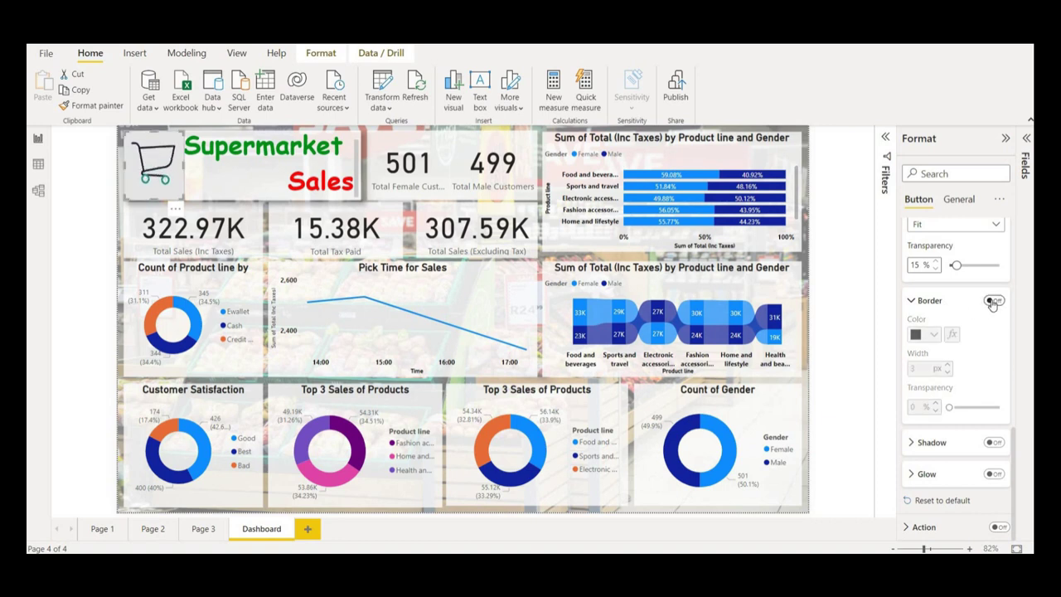
Nudge the three middle-row charts down slightly together and extend the stacked bar chart's lower edge to narrow the gap
left_click(239, 371)
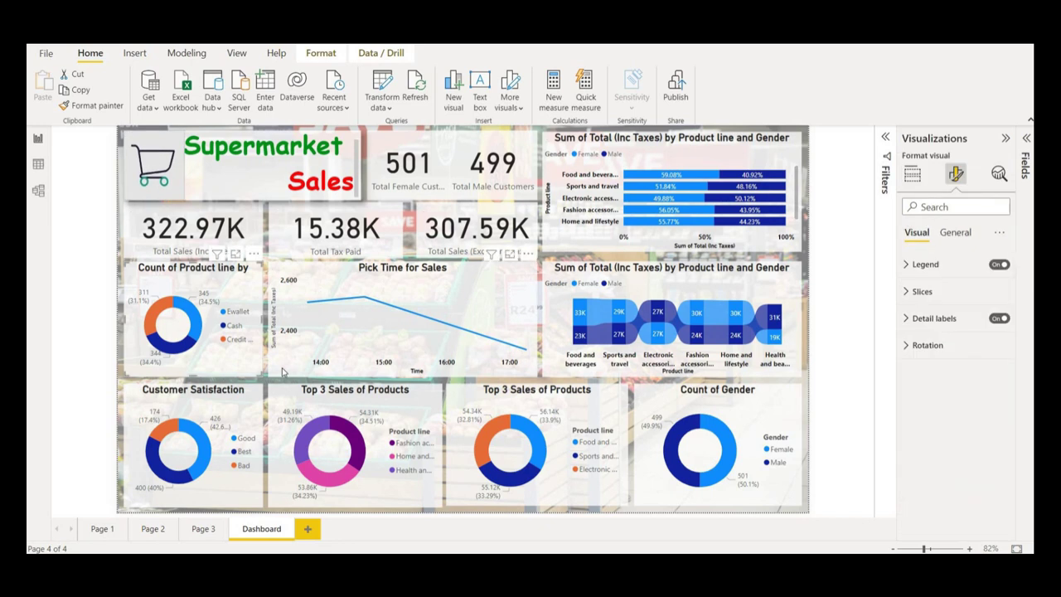
left_click(540, 369)
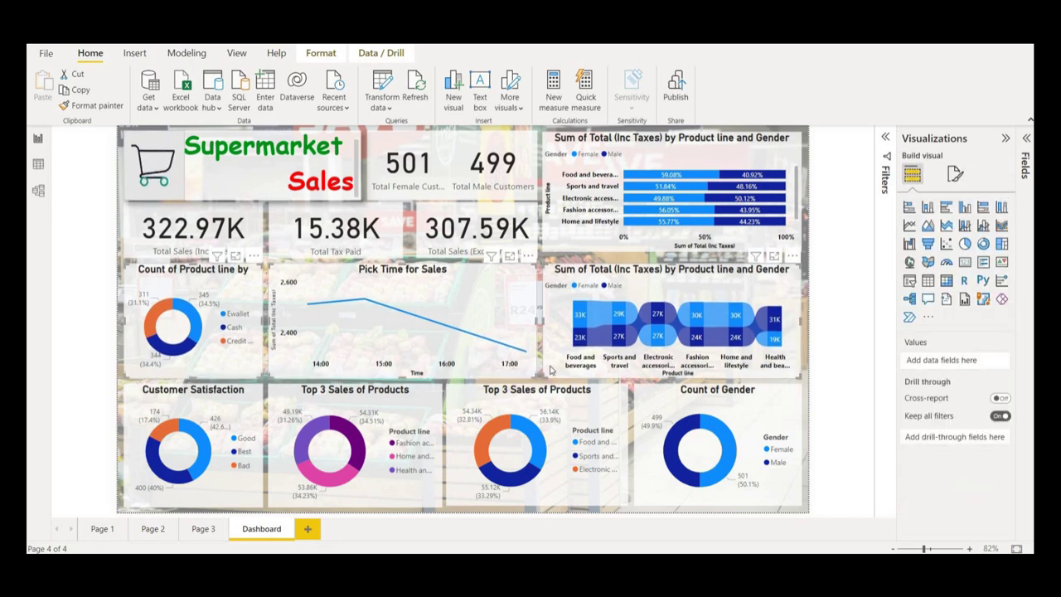
left_click(667, 252)
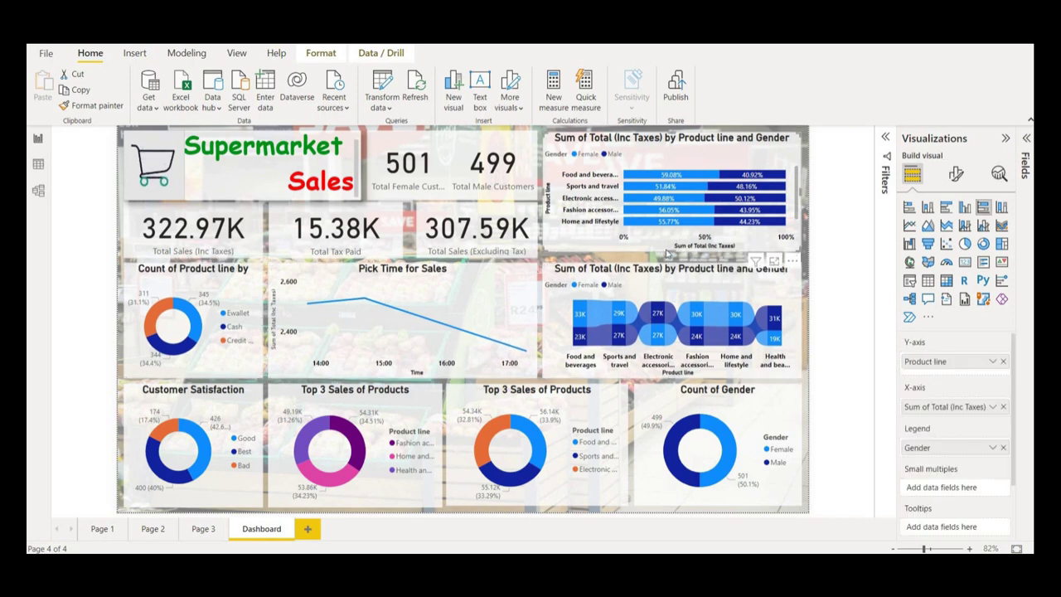
left_click_drag(673, 261, 674, 262)
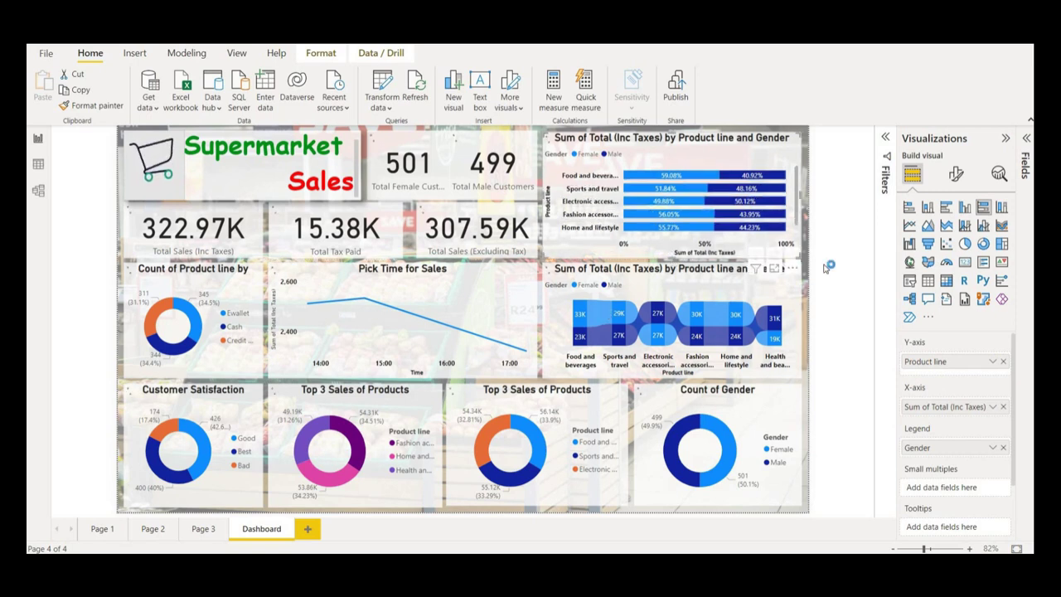
Cross-filter the dashboard by the Female segment of Sports and travel in the ribbon chart
left_click(601, 311)
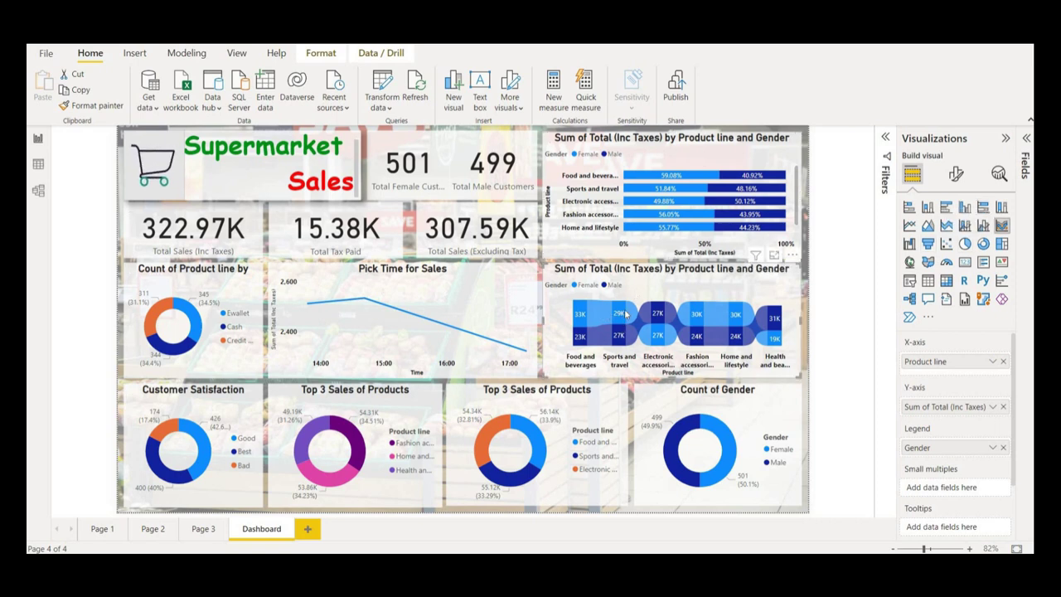
left_click(620, 307)
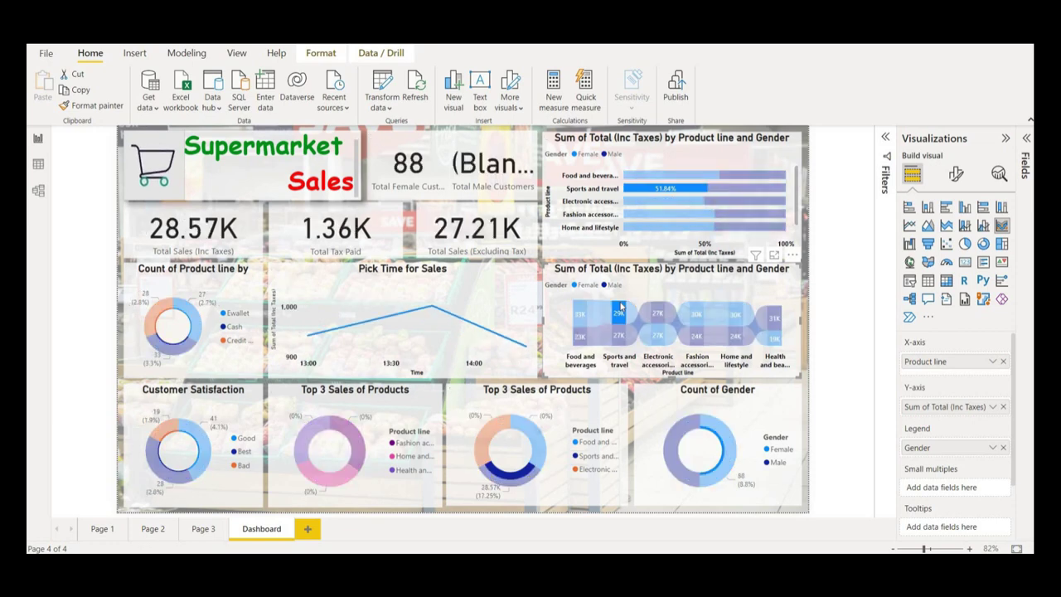
Clear the ribbon chart's cross-filter and set its Female ribbon colour to light pink
left_click(620, 306)
left_click(955, 174)
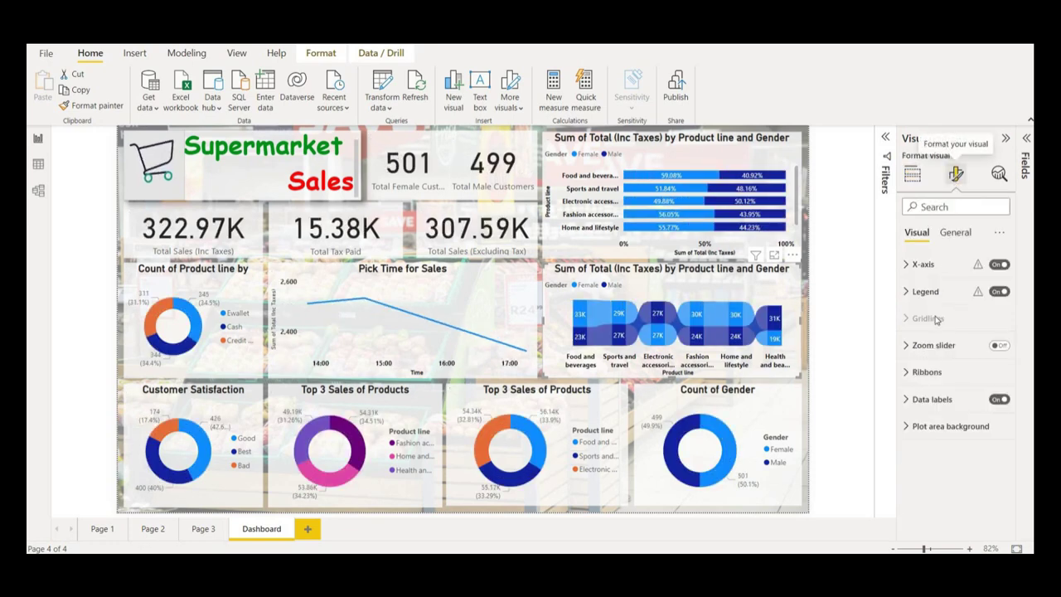
left_click(927, 371)
scroll(936, 416, "down", 2)
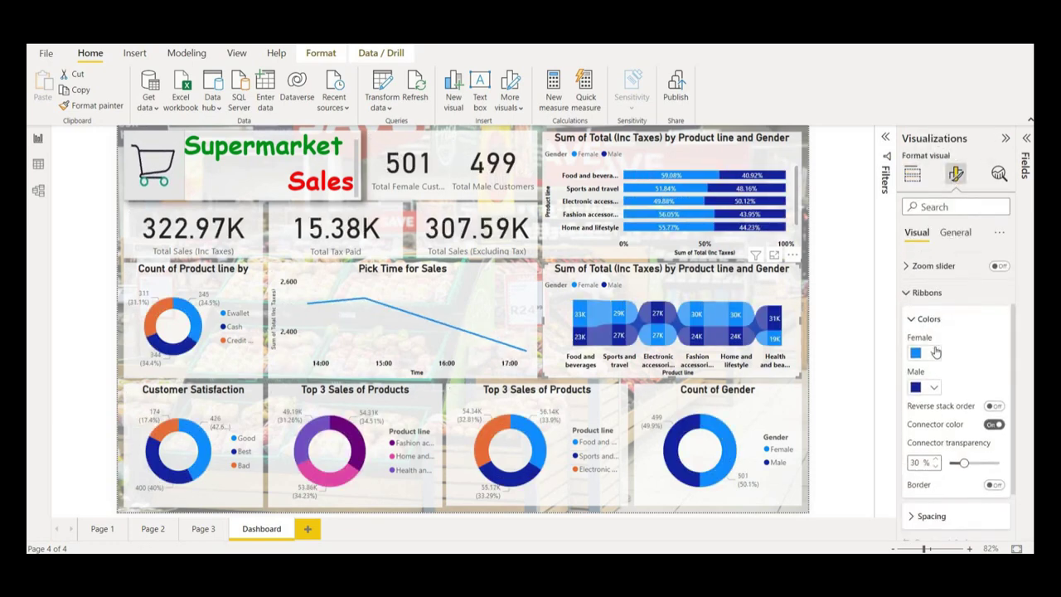
left_click(934, 347)
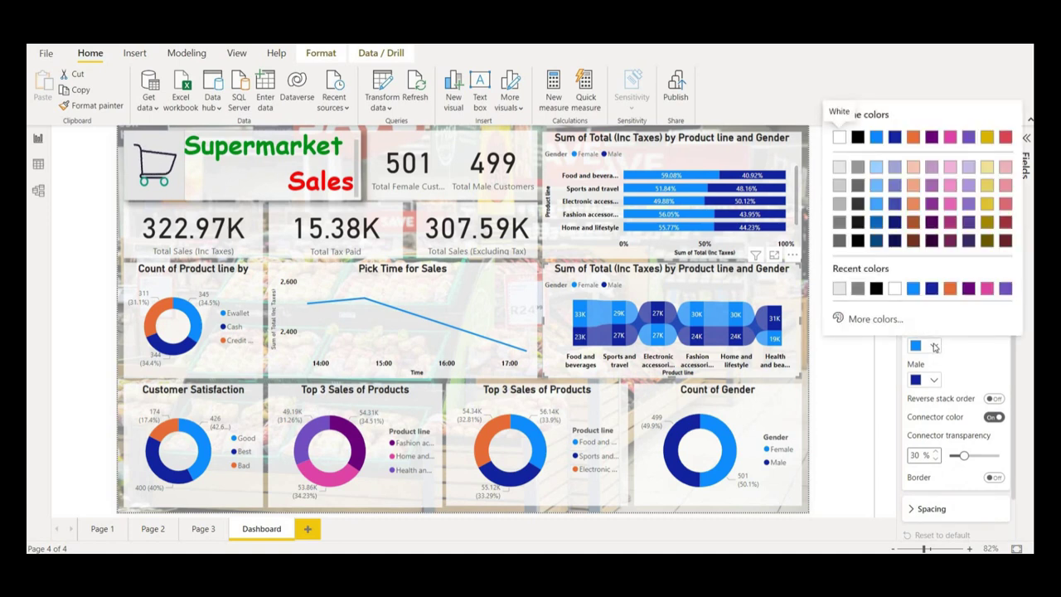
left_click(951, 186)
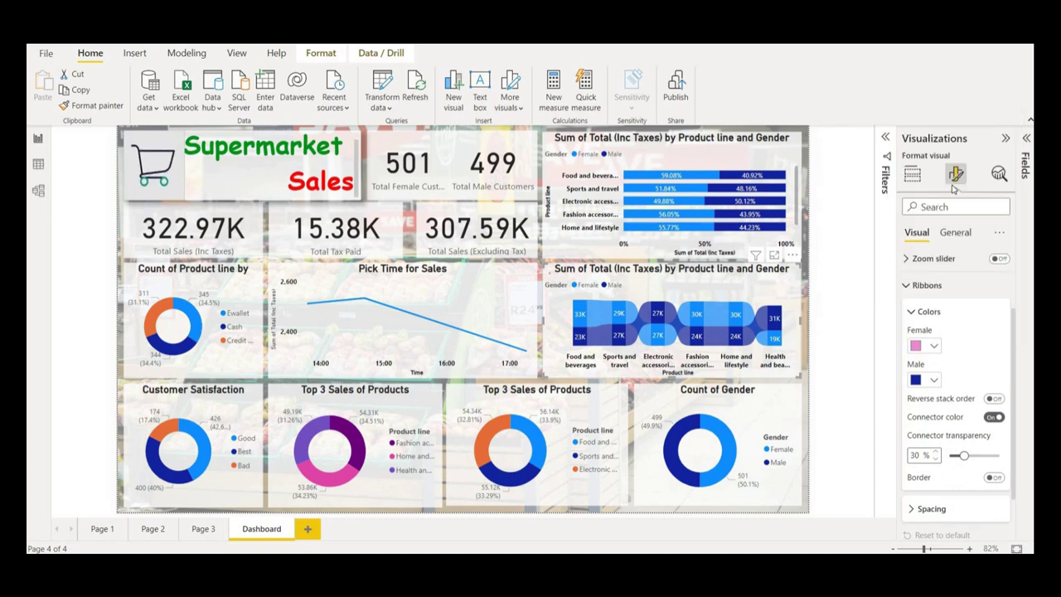
Try light blue for the ribbon chart's Male ribbons and return them to dark blue
left_click(934, 382)
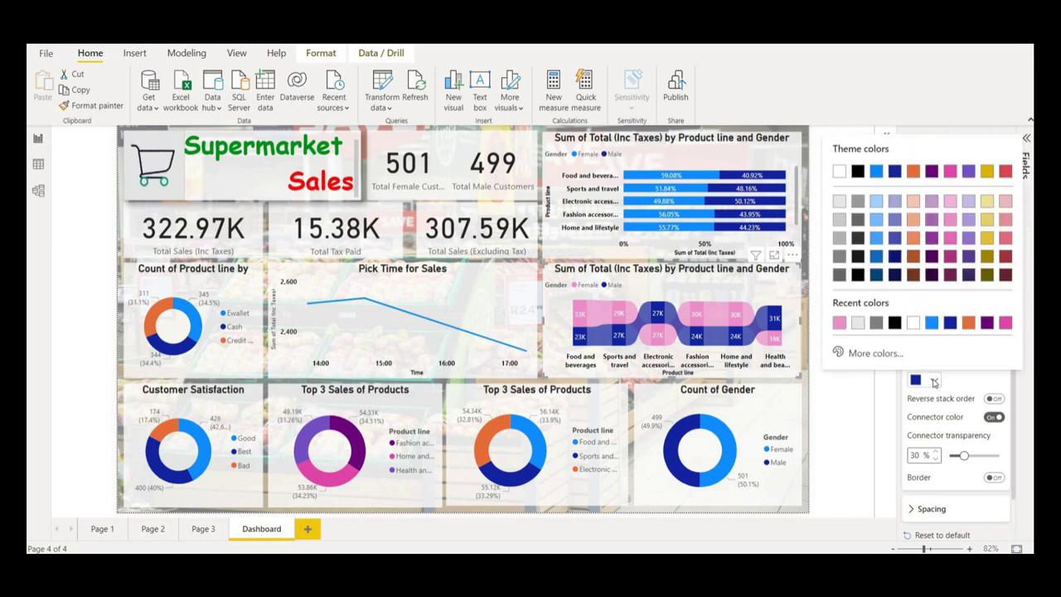
left_click(932, 323)
left_click(934, 380)
left_click(950, 324)
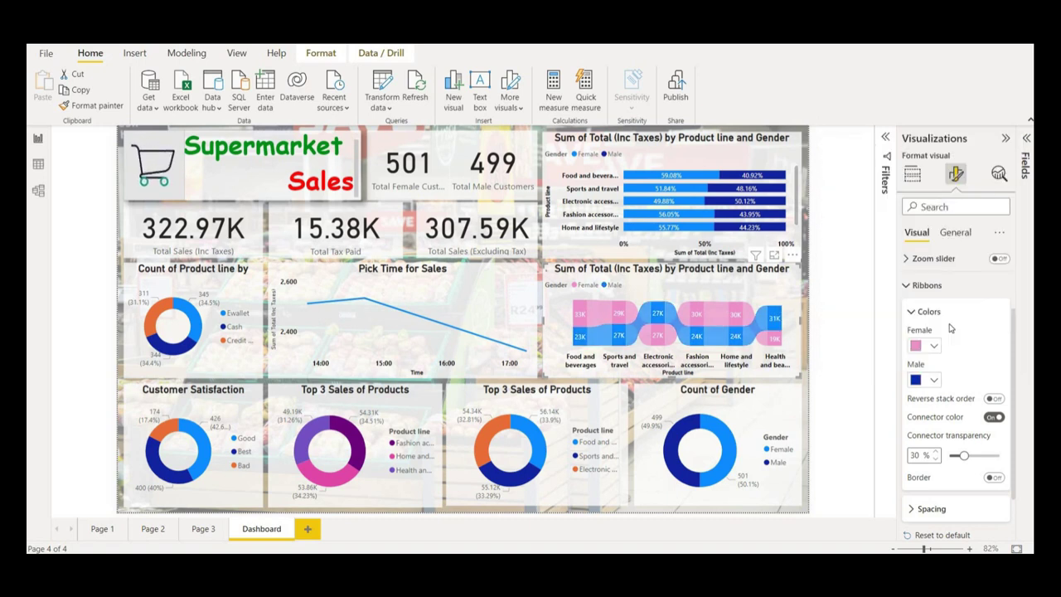
Colour the Female bars light pink and the Male bars dark blue in the stacked bar chart by product line and gender
left_click(692, 232)
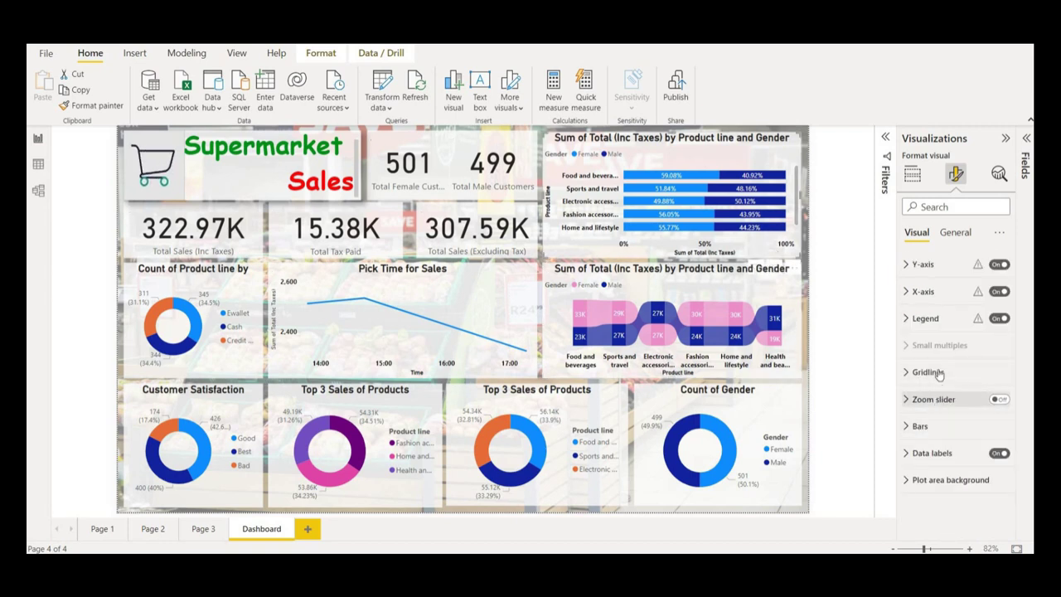
left_click(929, 372)
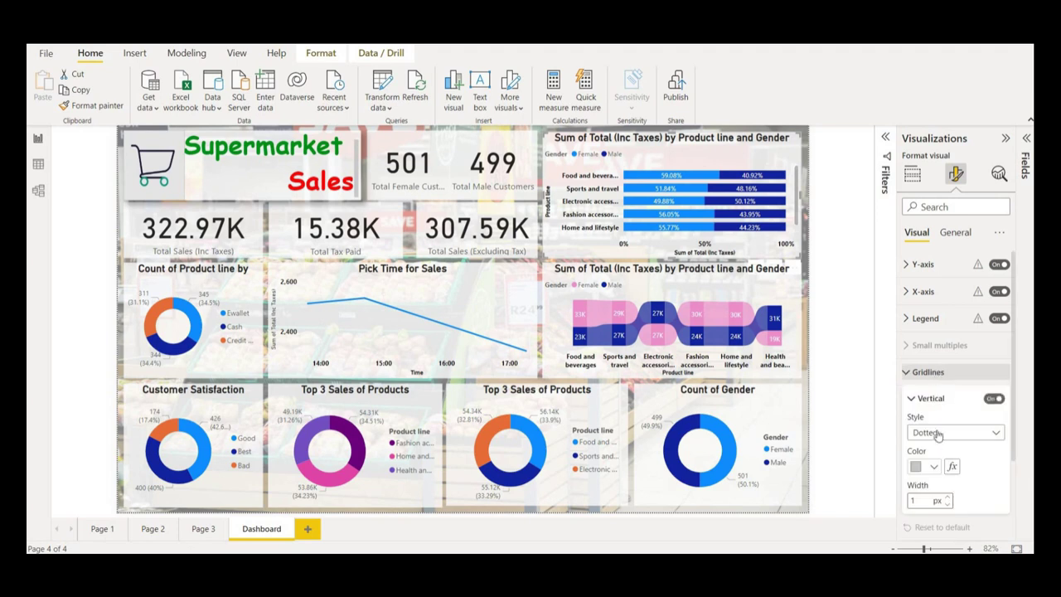
scroll(937, 450, "down", 2)
scroll(937, 414, "up", 2)
left_click(930, 372)
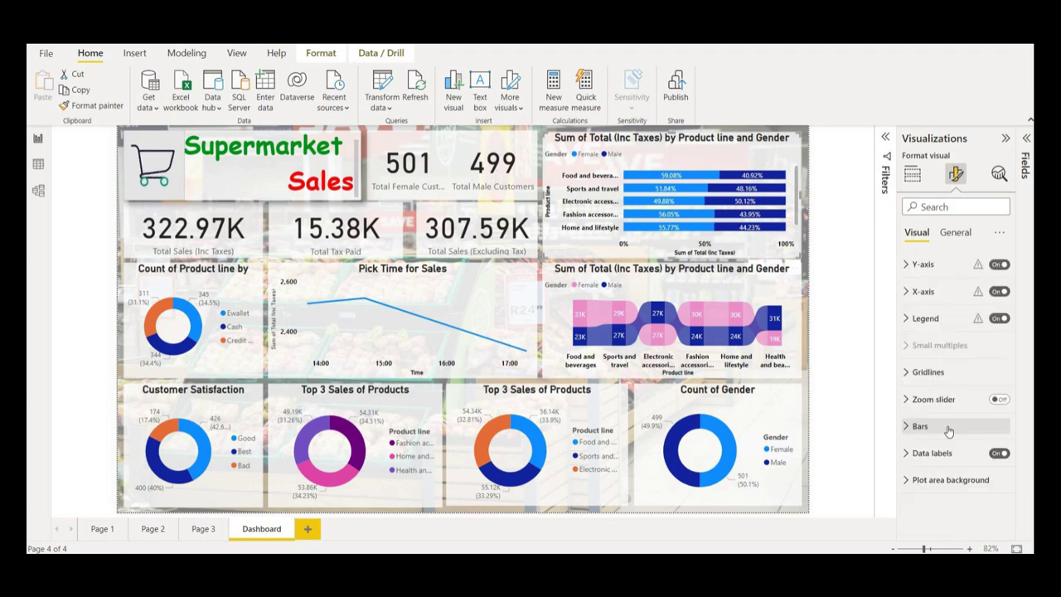
left_click(945, 427)
scroll(945, 437, "down", 2)
left_click(934, 418)
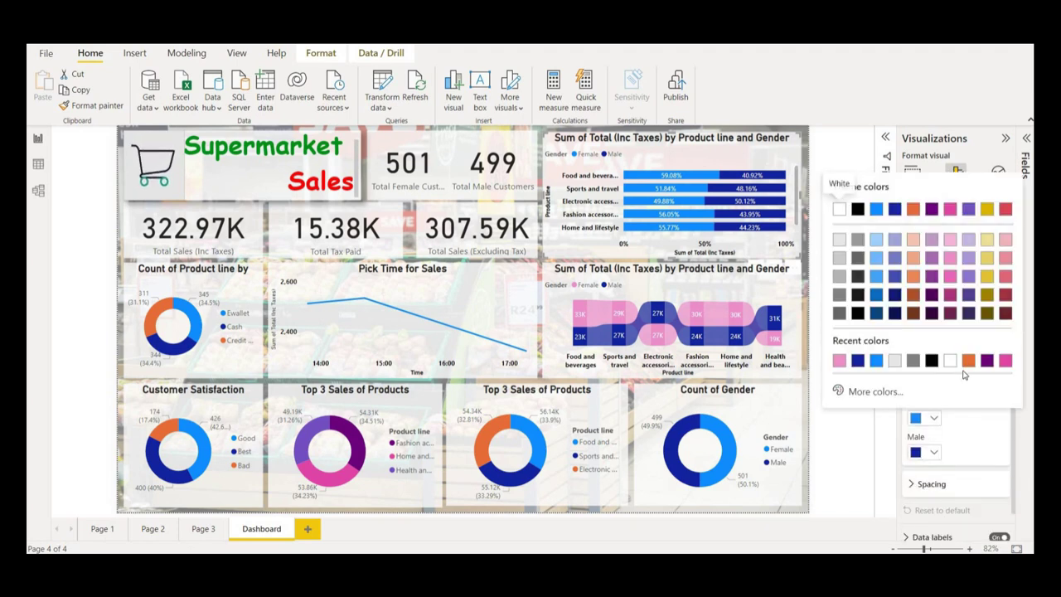
left_click(839, 359)
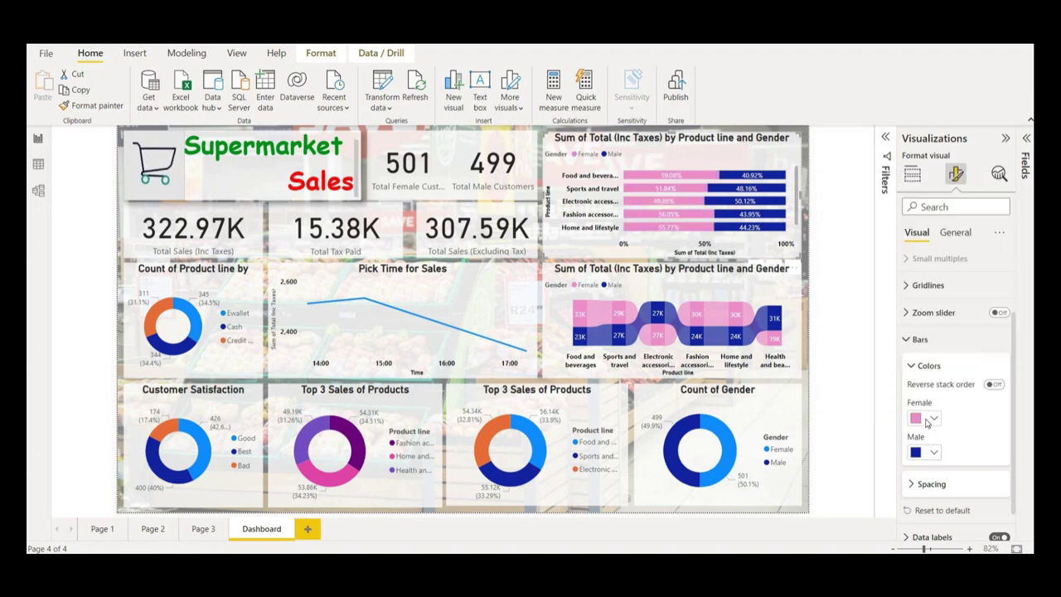
left_click(935, 453)
left_click(858, 395)
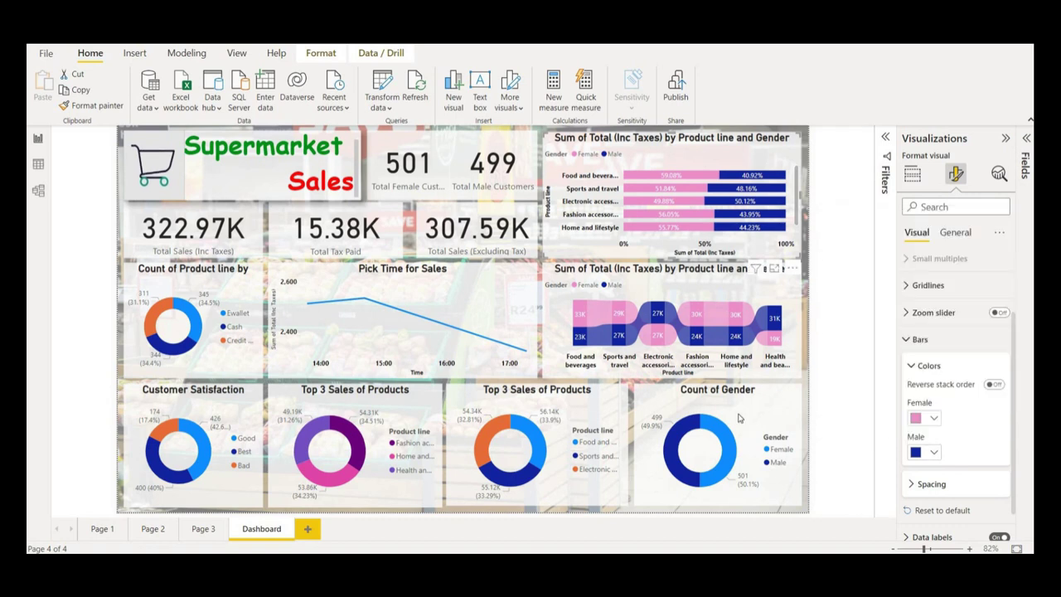
Colour the Count of Gender donut's Female slice light pink and its Male slice dark blue
left_click(727, 446)
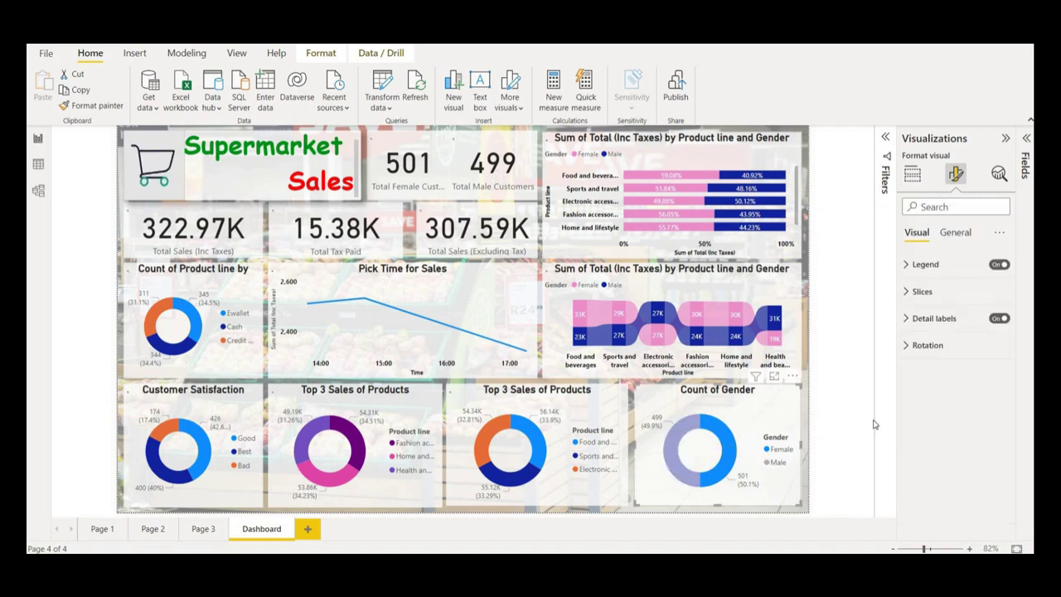
left_click(924, 292)
left_click(934, 357)
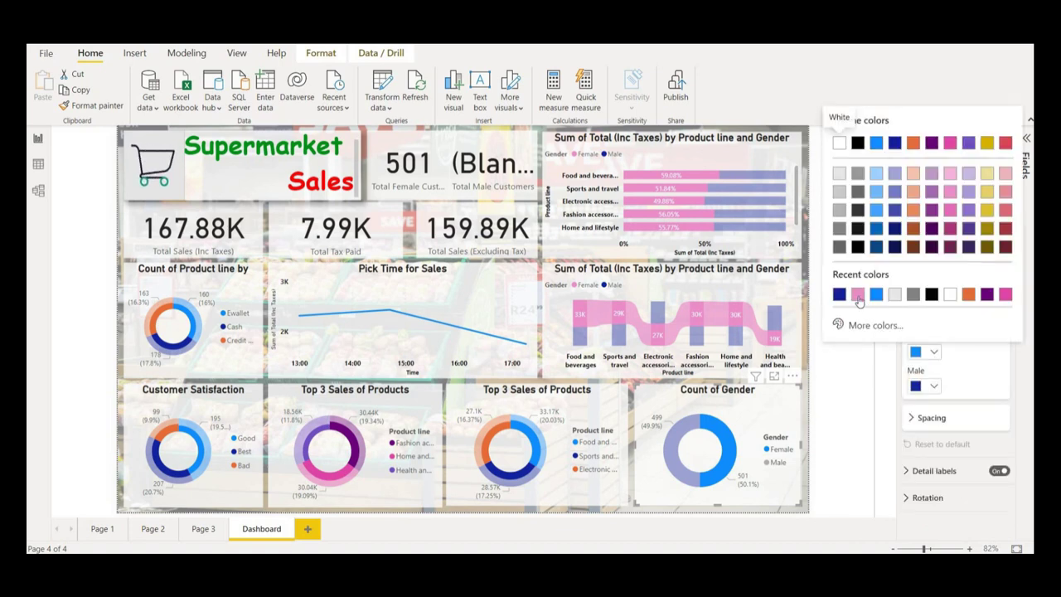
left_click(857, 294)
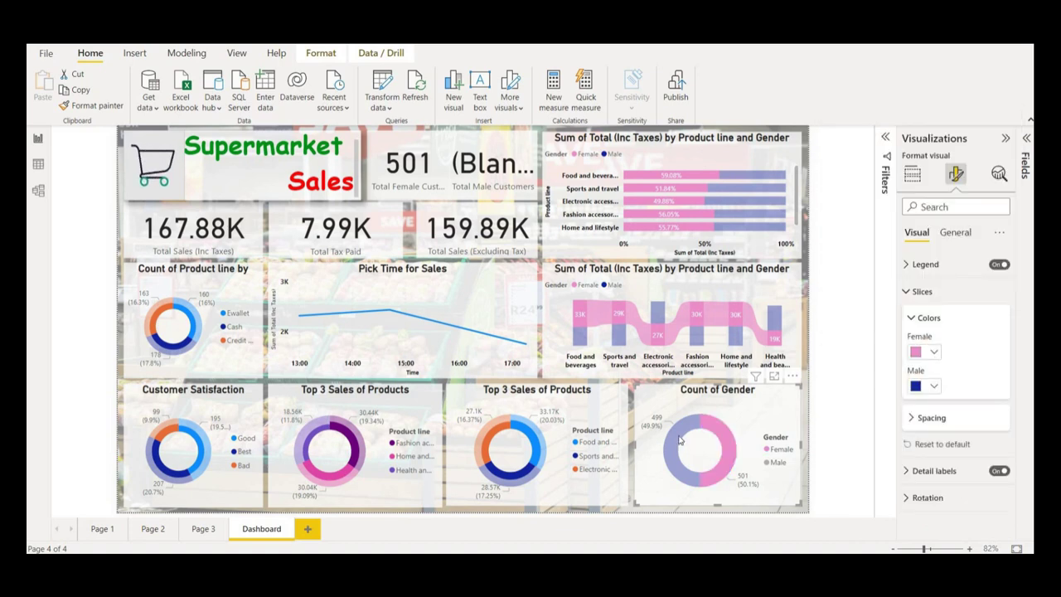
left_click(932, 385)
left_click(859, 329)
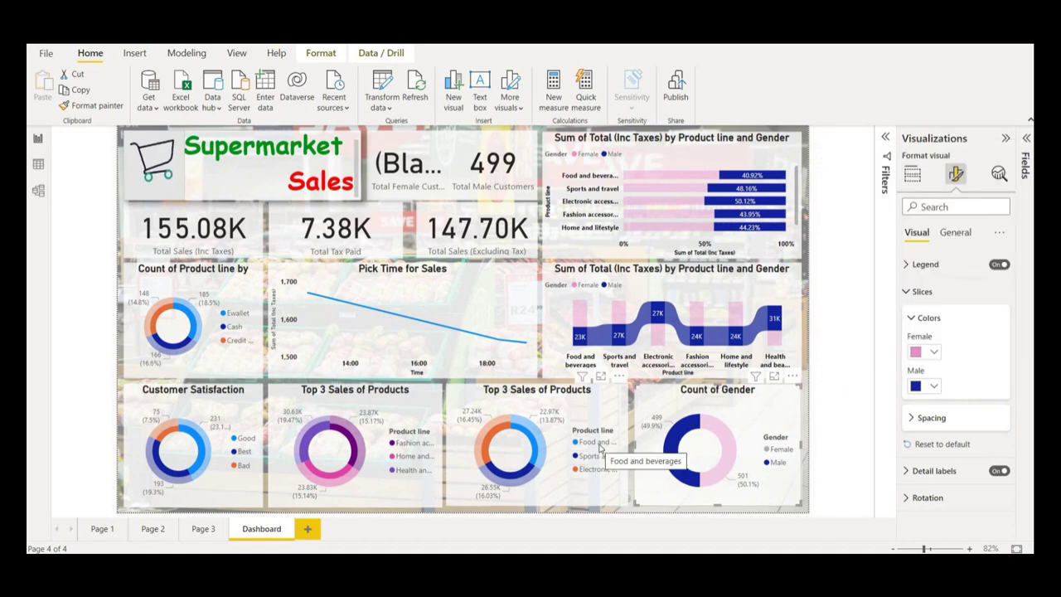
Set the Food and beverages slice of its Top 3 Sales of Products donut to the custom green #09B600
left_click(593, 469)
left_click(924, 351)
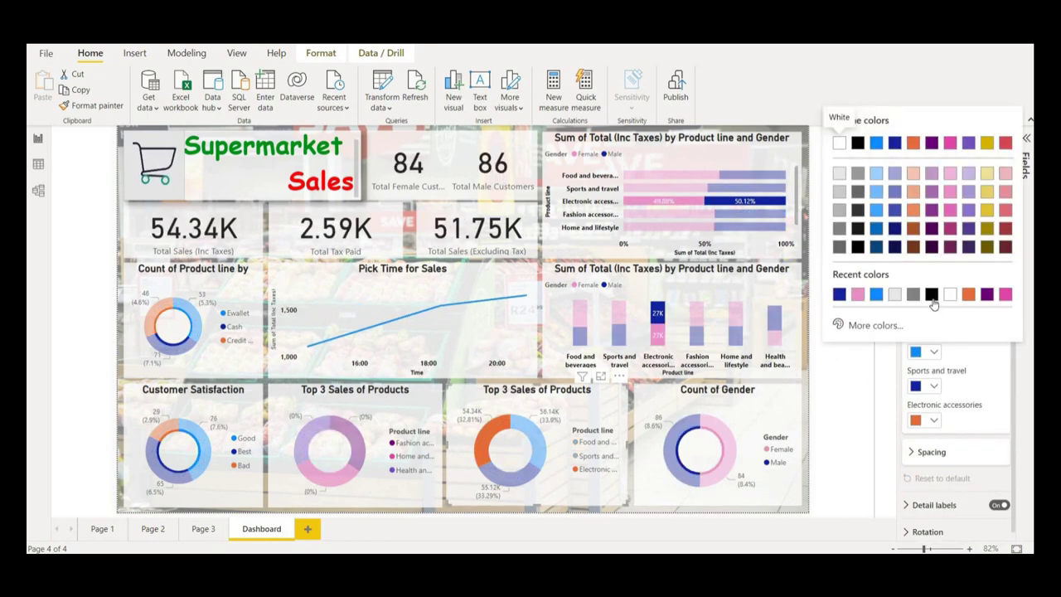
left_click(854, 325)
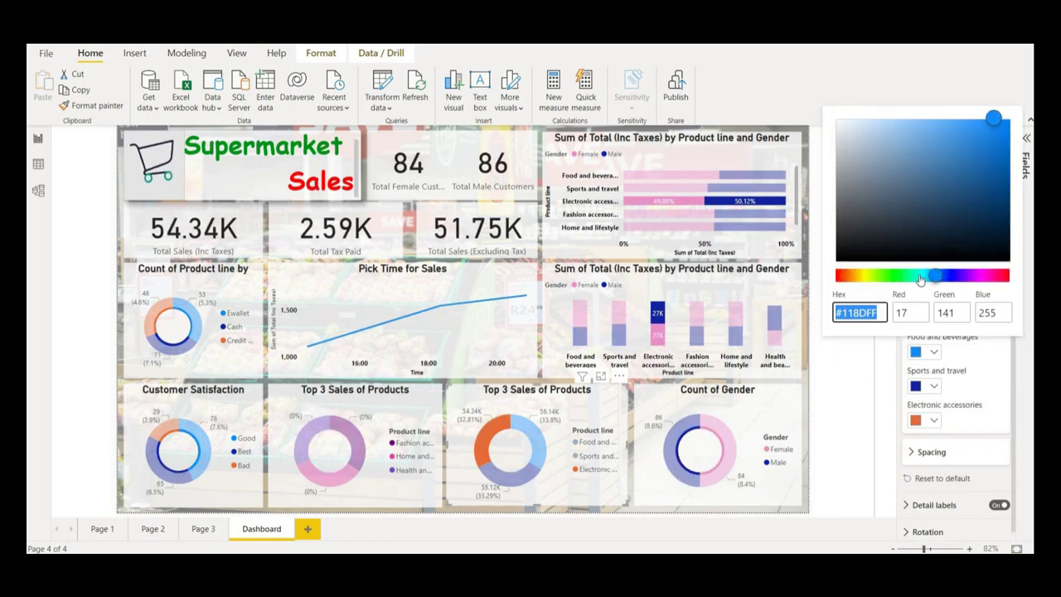
left_click_drag(937, 280, 891, 277)
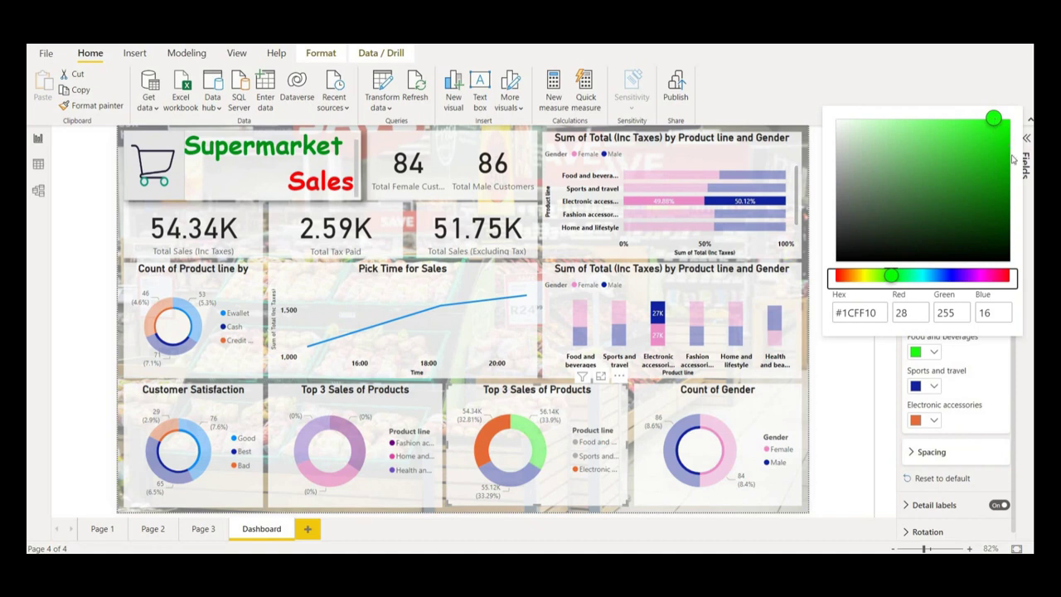
left_click(1003, 155)
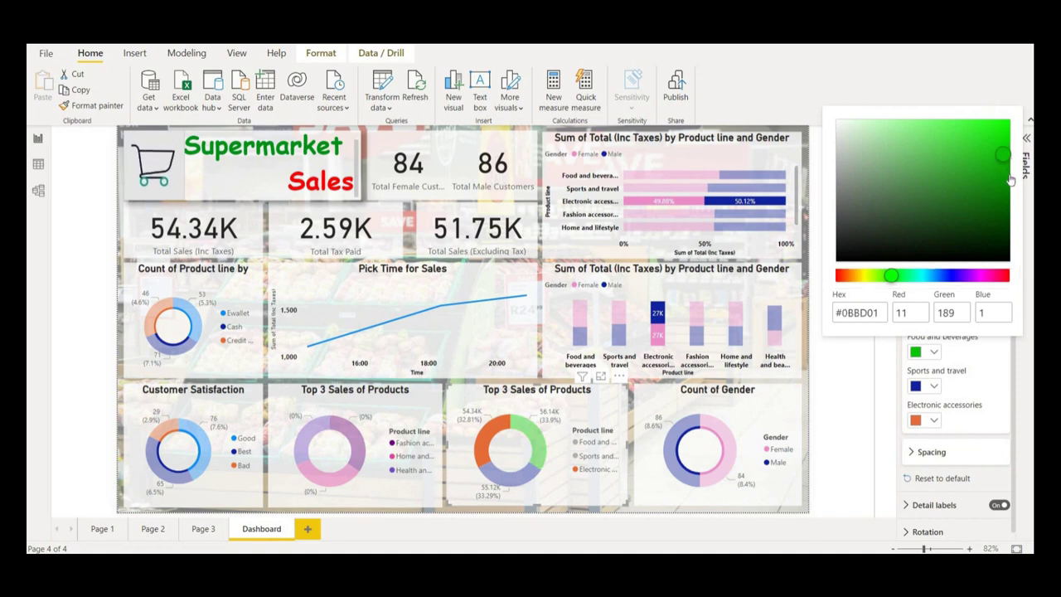
left_click(1007, 174)
left_click(1005, 157)
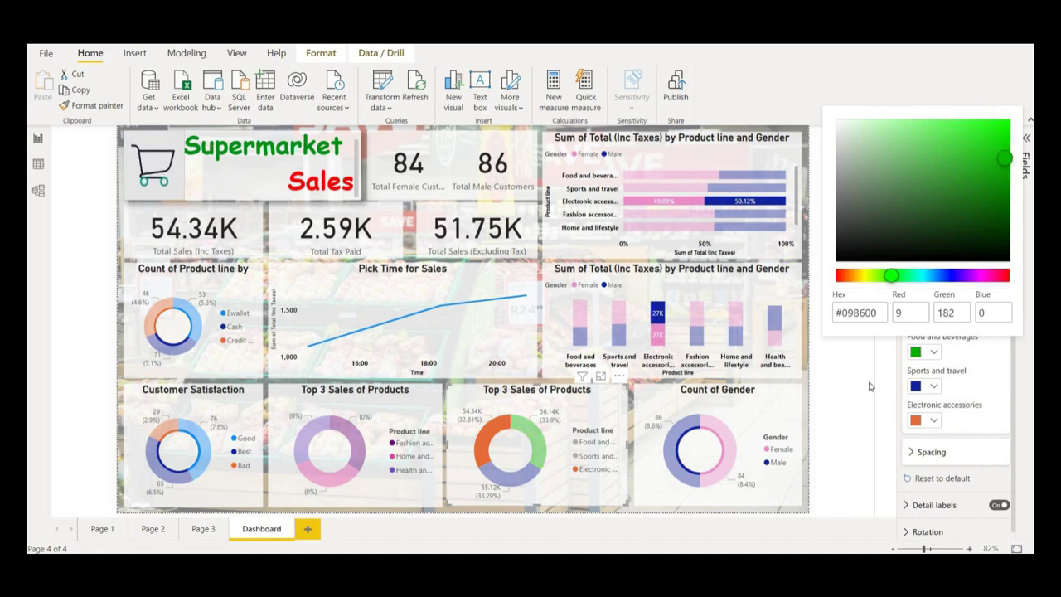
Set the Sports and travel slice of the same donut to the custom yellow #EBEB00
left_click(934, 386)
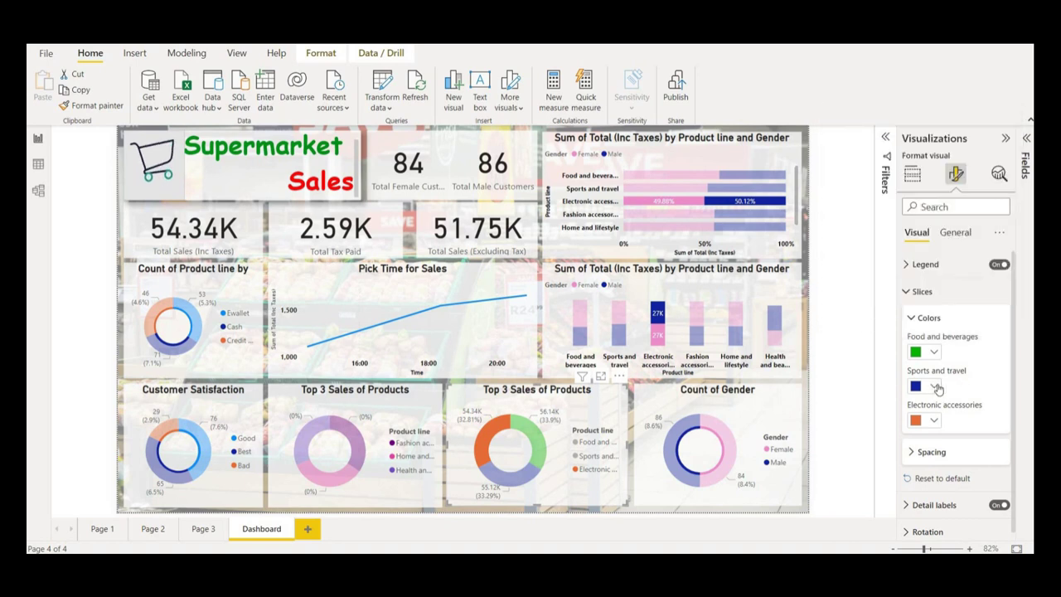
left_click(934, 386)
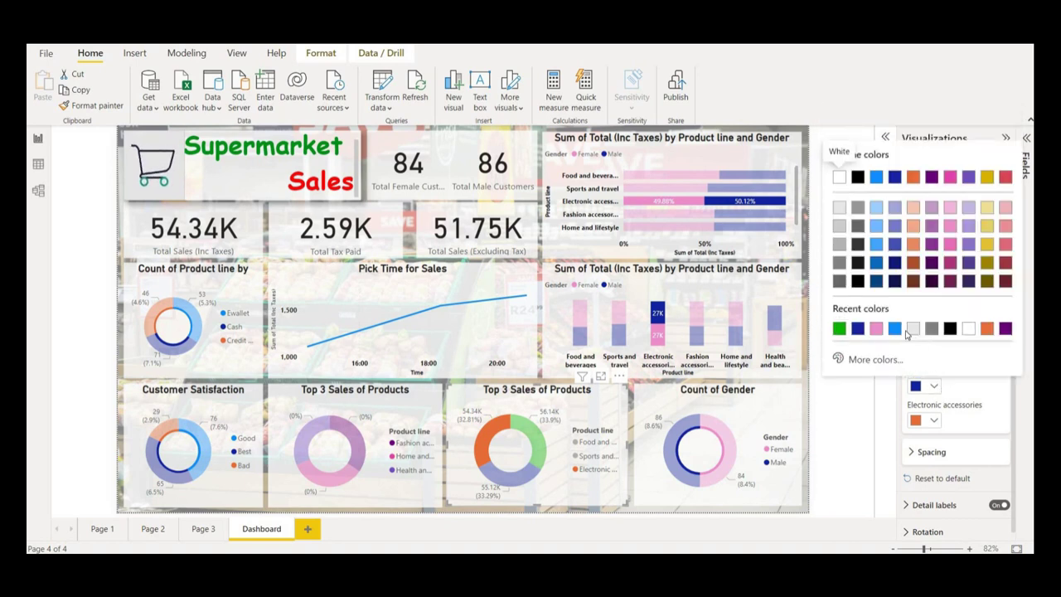
left_click(876, 359)
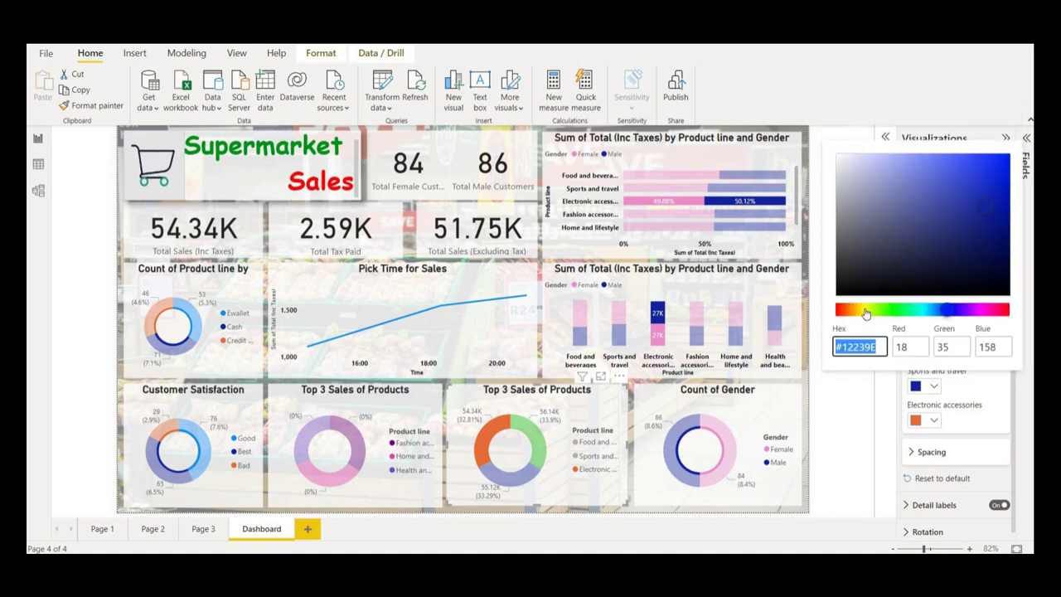
key("ctrl+v")
left_click(995, 171)
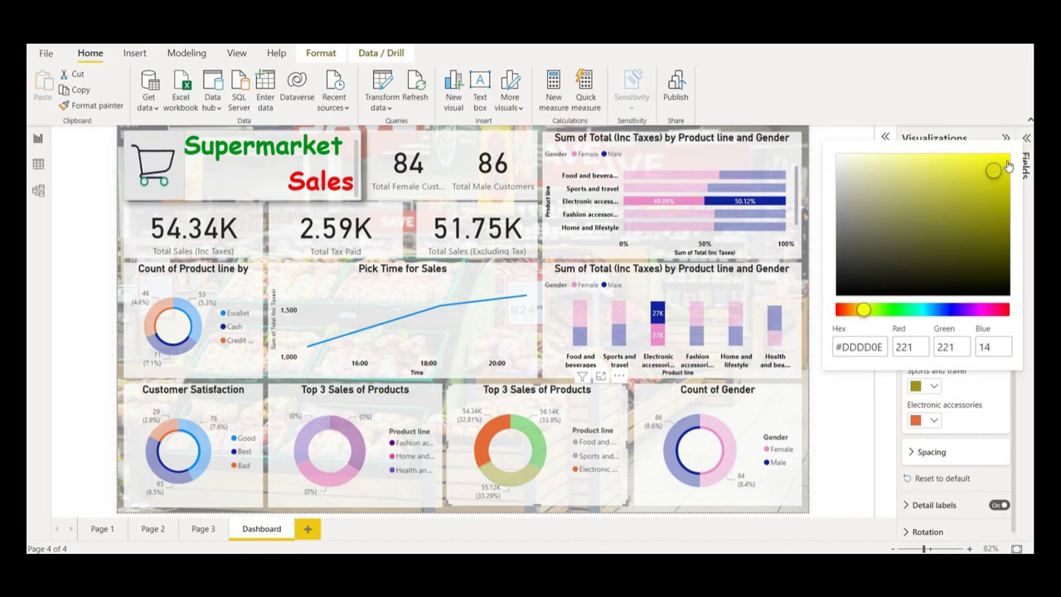
left_click(1004, 159)
left_click(1012, 165)
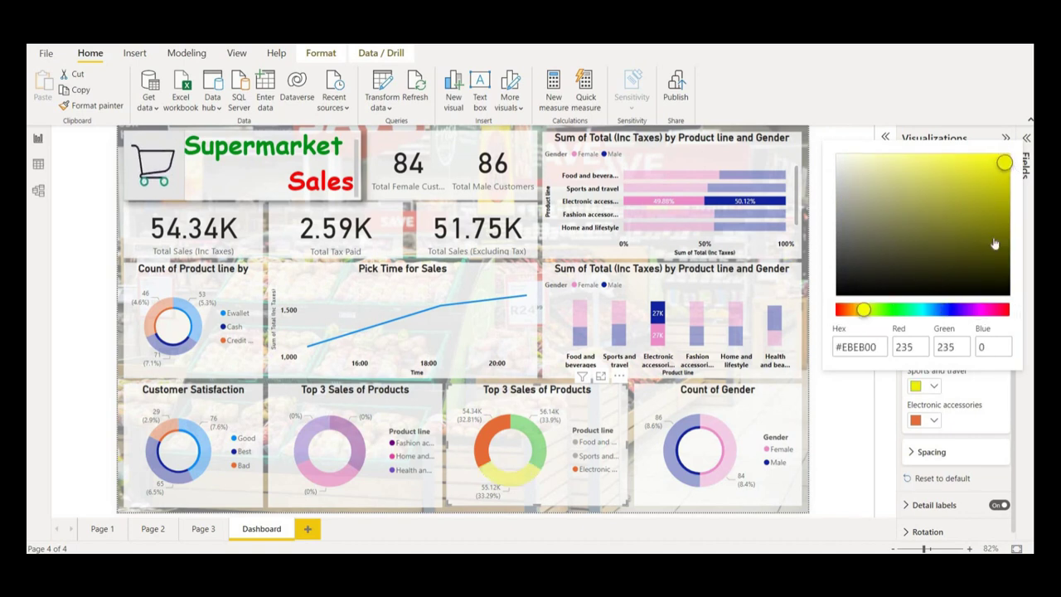
left_click(890, 411)
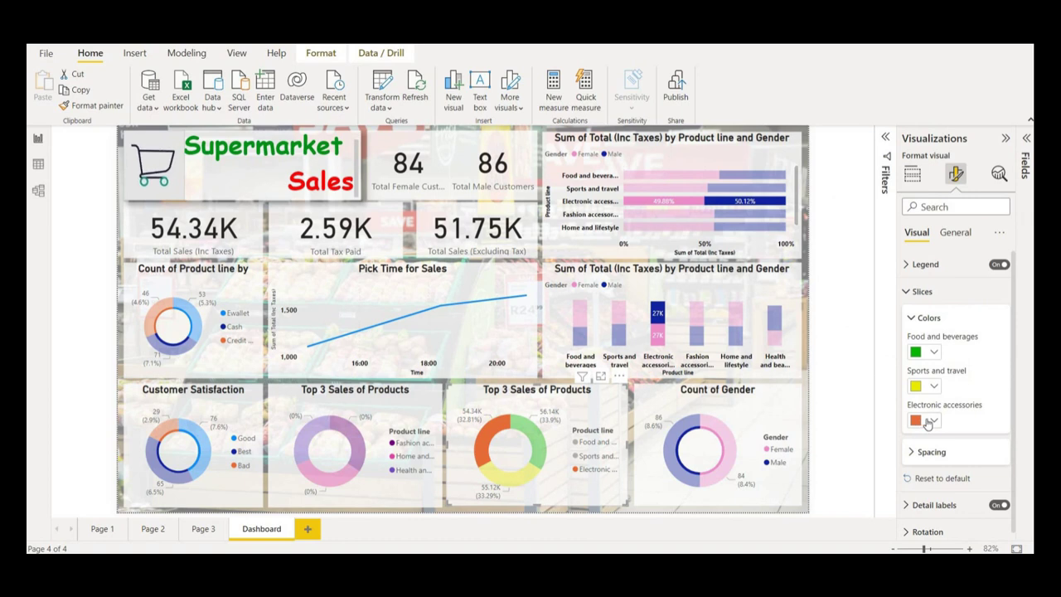
Set the Electronic accessories slice to the custom red #E90013 and clear the donut's cross-filter
left_click(932, 422)
left_click(867, 394)
left_click(1008, 201)
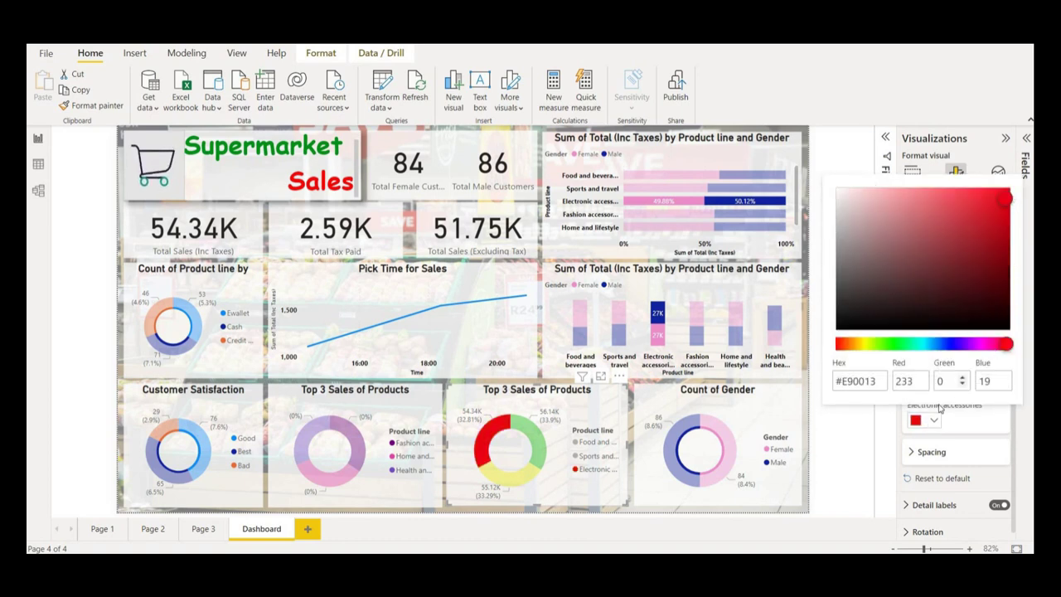
left_click(851, 455)
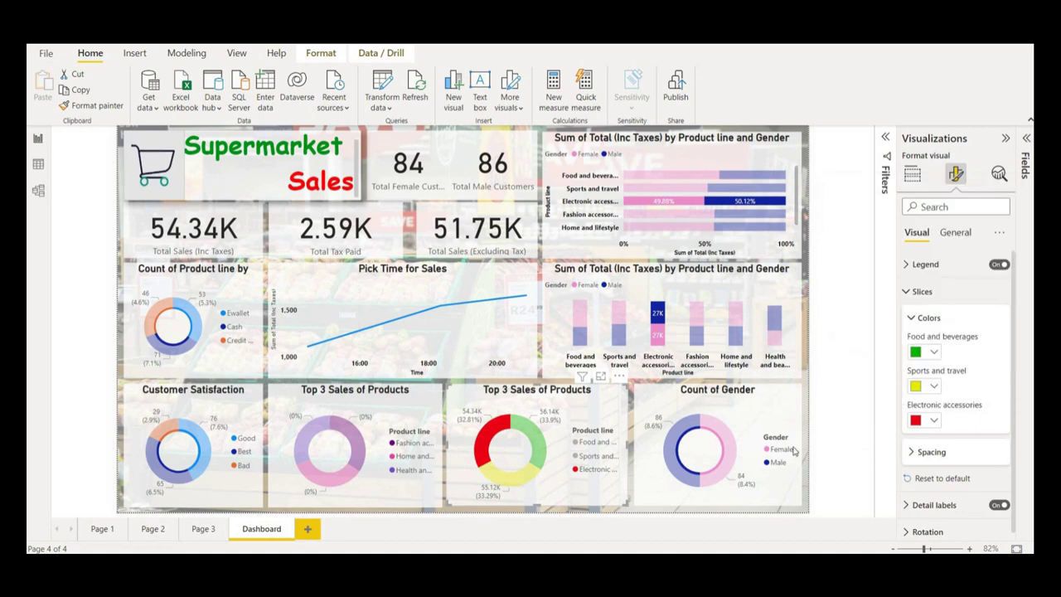
left_click(491, 435)
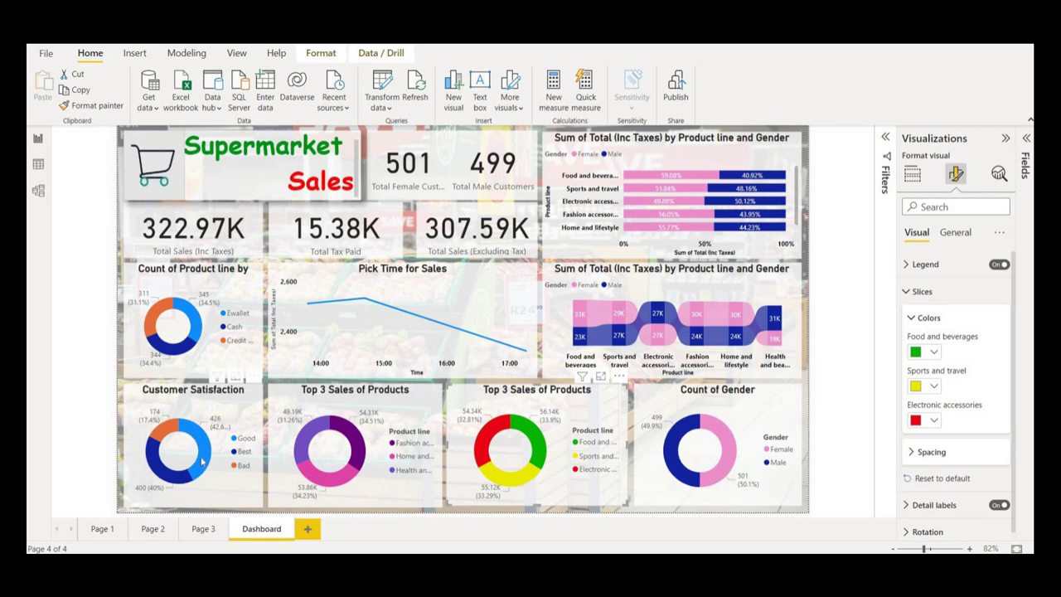
Colour the Customer Satisfaction donut's Bad slice red and its Good slice yellow, reusing the recent custom colours
left_click(166, 431)
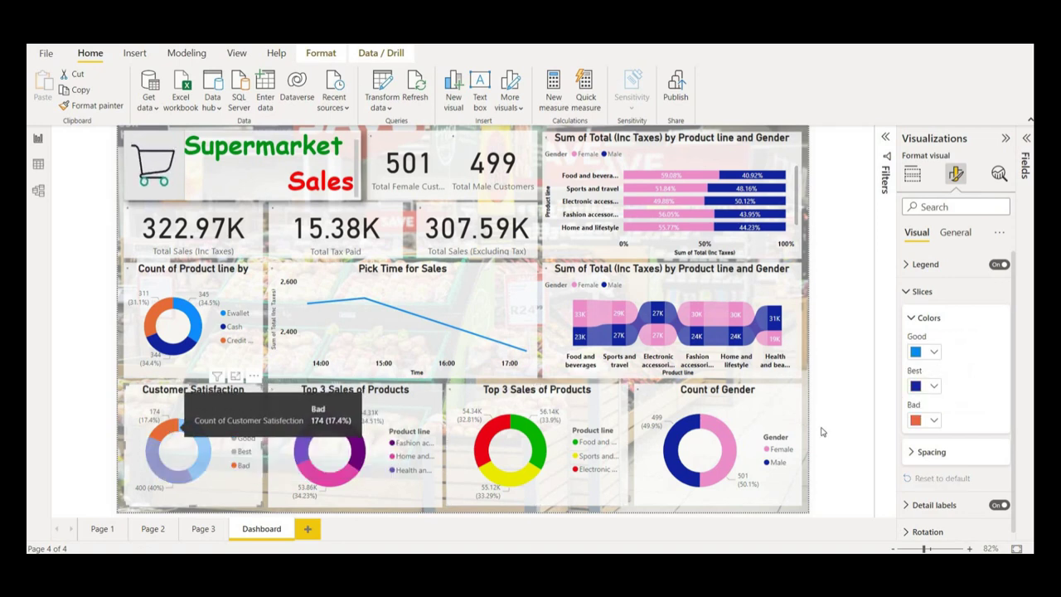
left_click(934, 422)
left_click(839, 364)
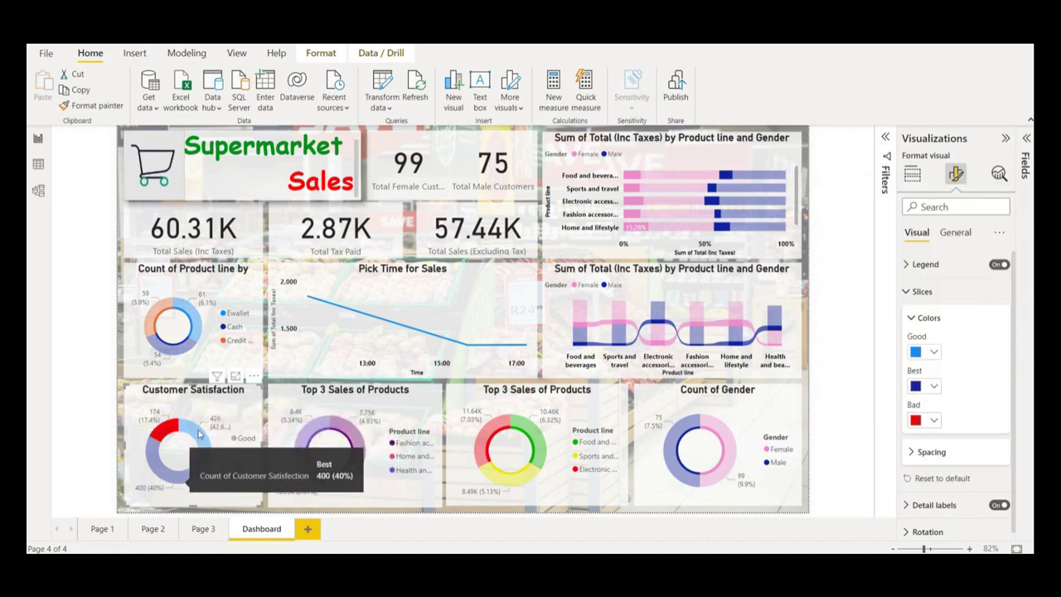
left_click(198, 433)
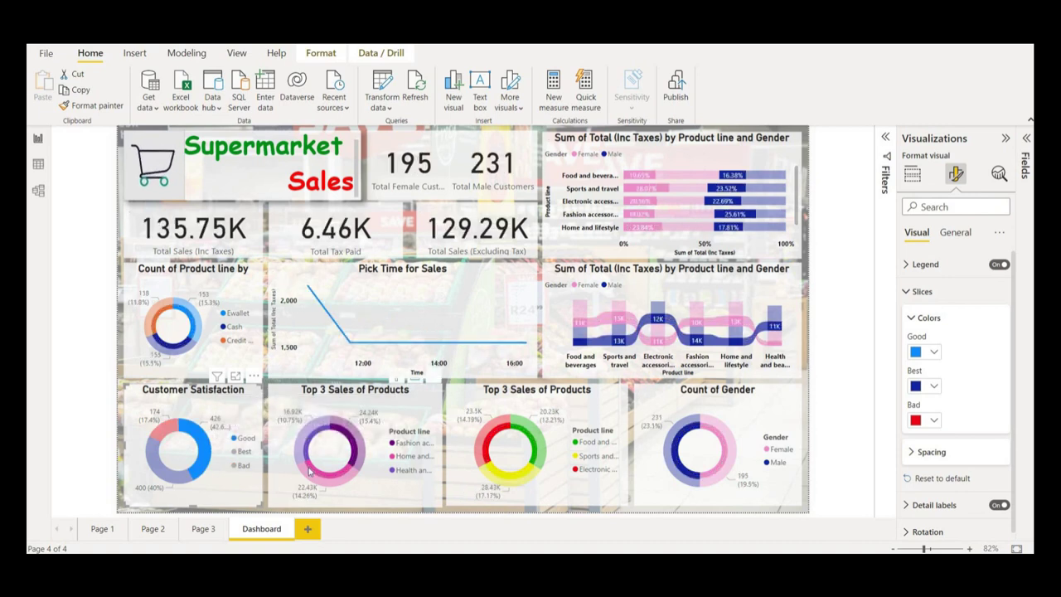
left_click(935, 351)
left_click(861, 303)
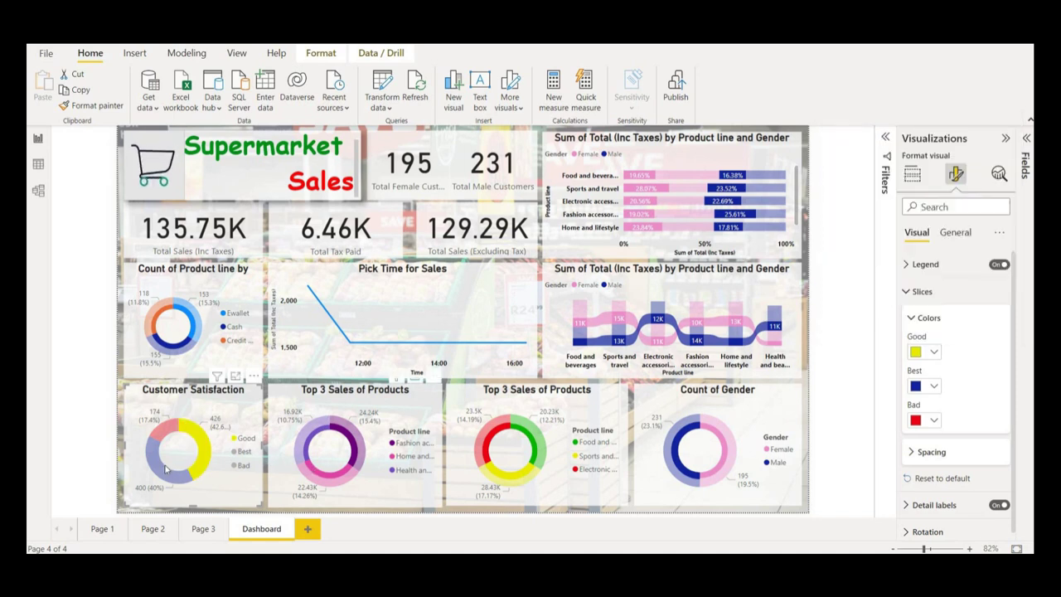
Set the Best slice of the Customer Satisfaction donut to the recent custom green
left_click(162, 470)
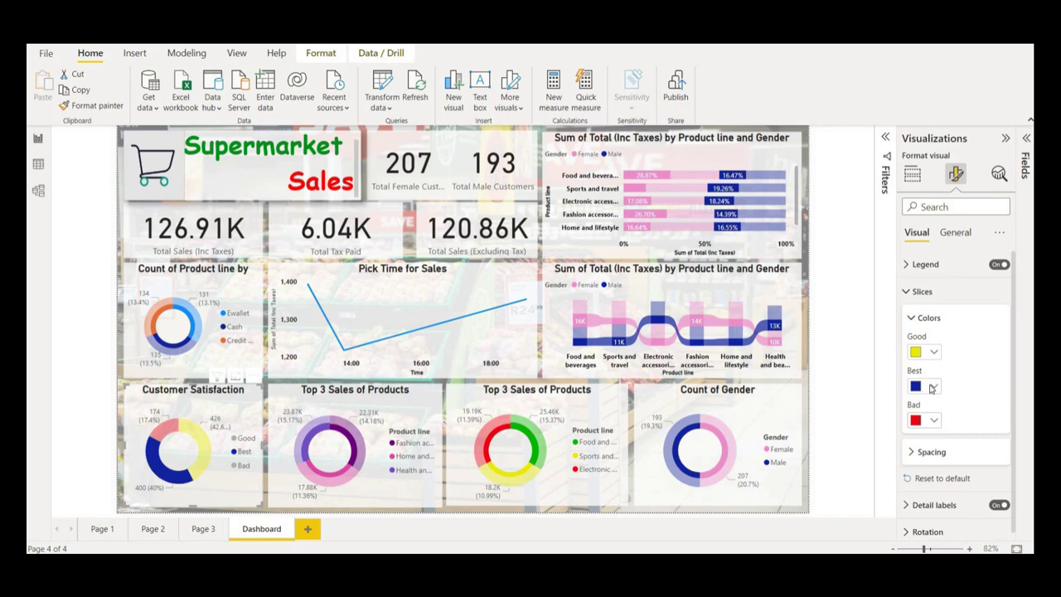
left_click(933, 387)
left_click(876, 329)
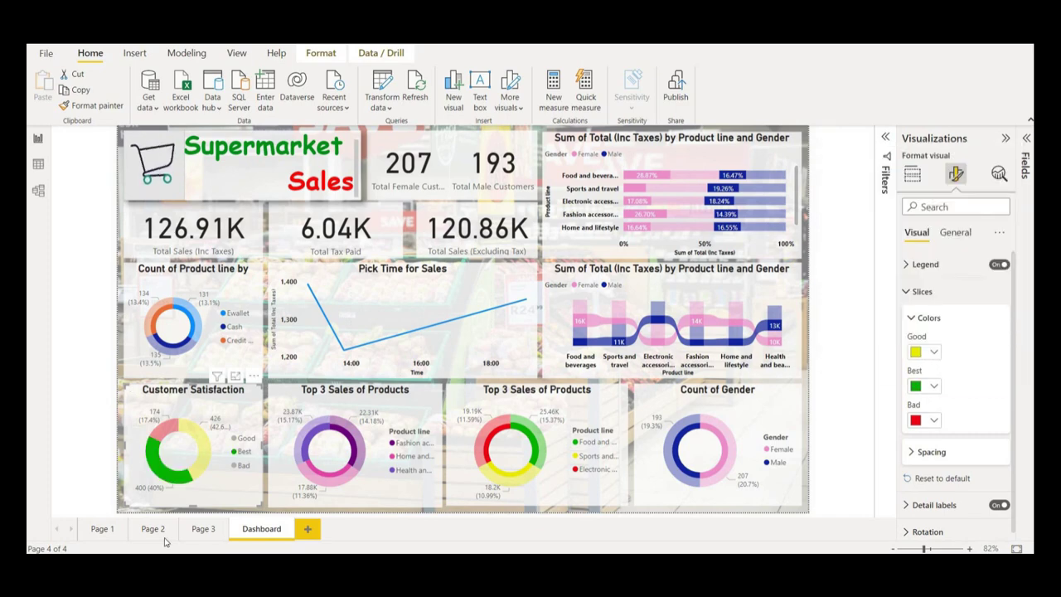
Set the Credit card slice of the payment method donut to the recent custom red
left_click(203, 361)
left_click(155, 315)
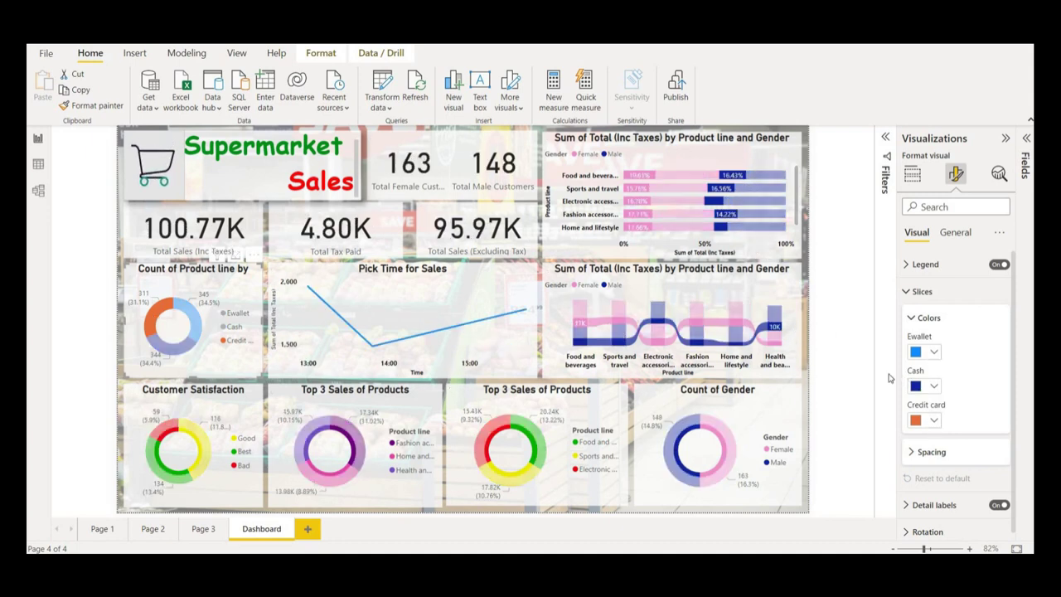
left_click(925, 420)
left_click(852, 360)
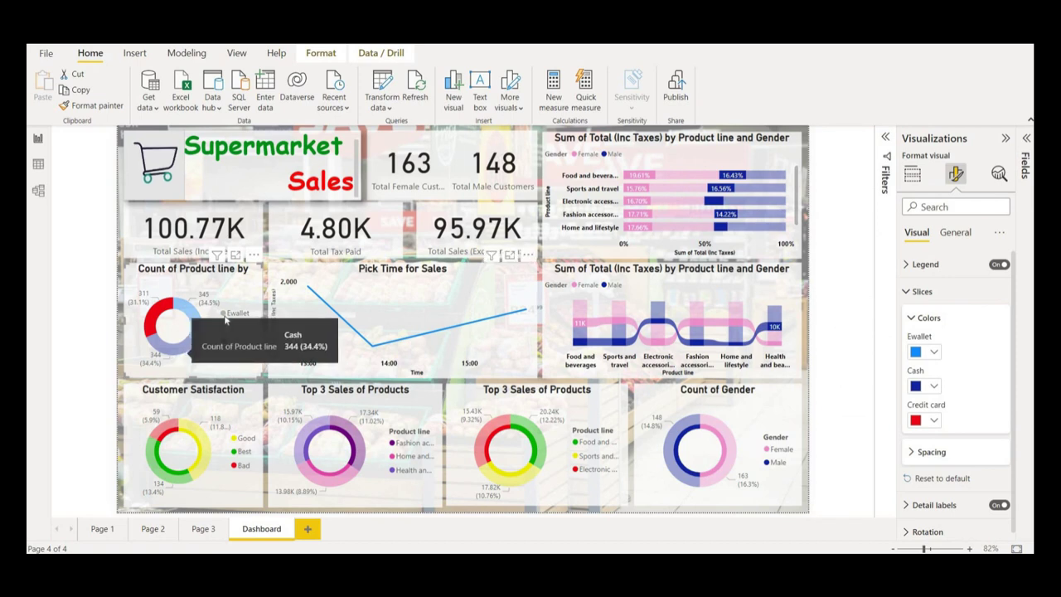
Set the Cash slice of the payment method donut to the recent custom green
left_click(173, 354)
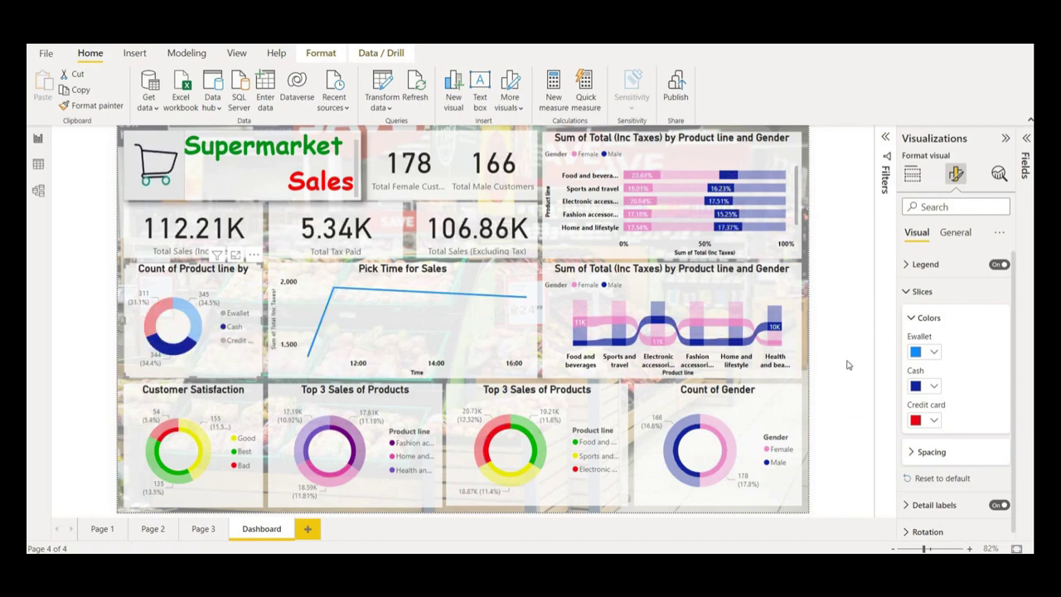
left_click(934, 385)
left_click(858, 328)
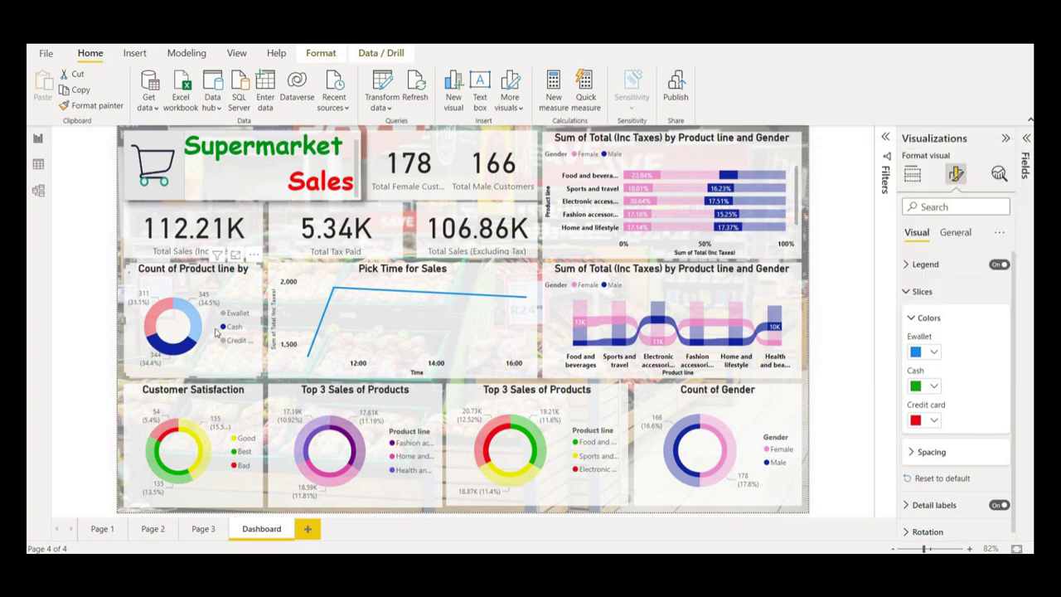
Set the payment method donut's Credit card slice to the recent yellow #EBEB00 and clear the donut's cross-filter
left_click(934, 420)
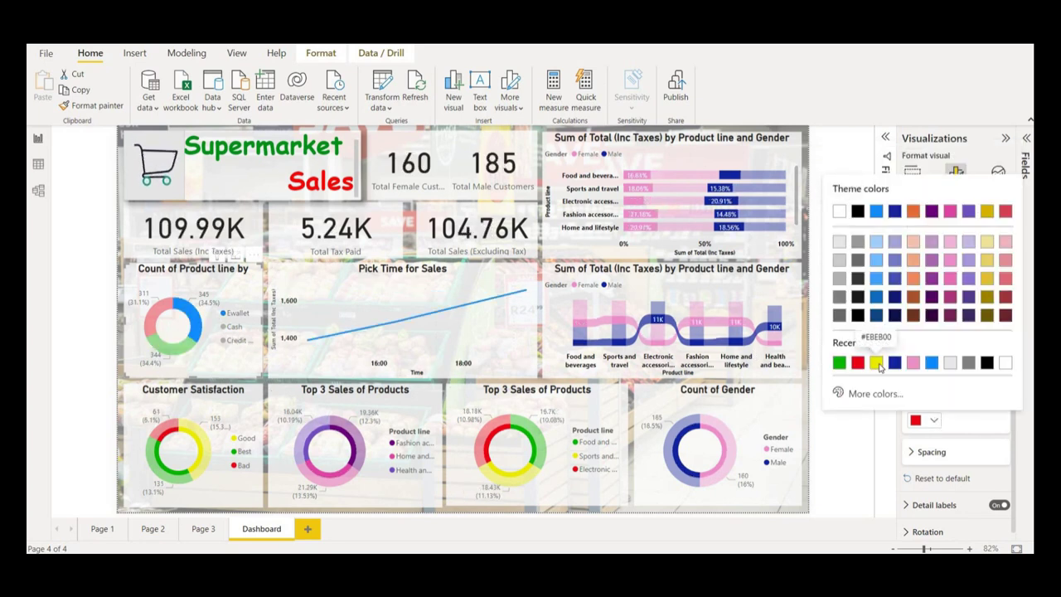
left_click(877, 365)
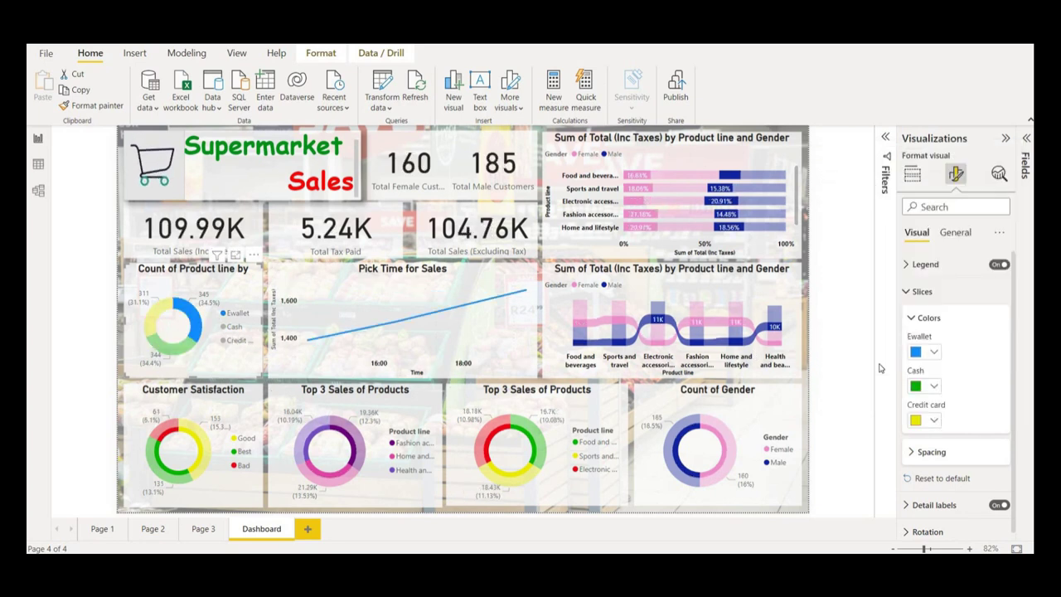
left_click(161, 326)
left_click(164, 308)
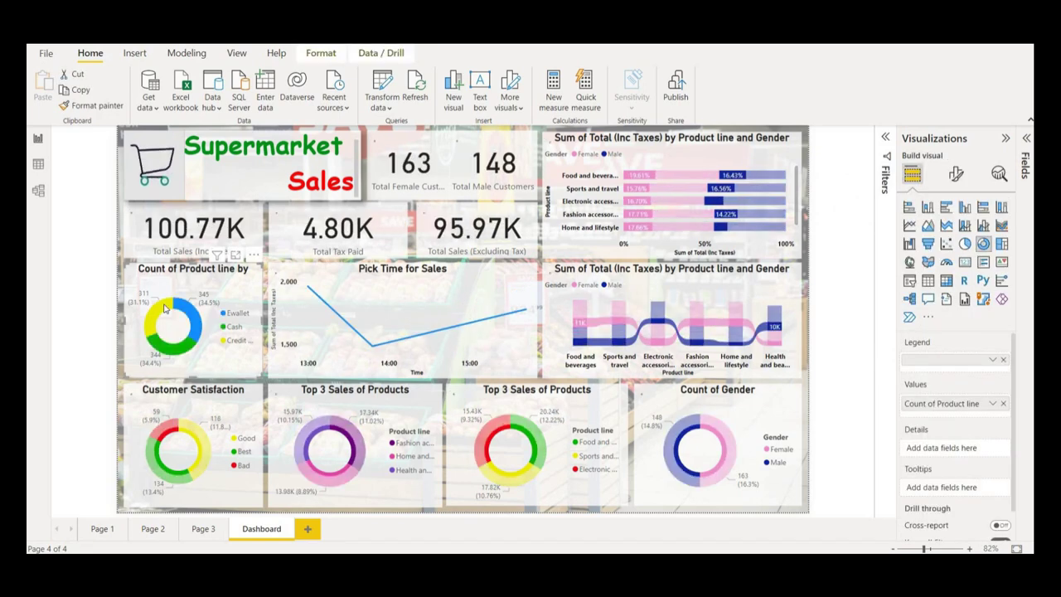
left_click(804, 312)
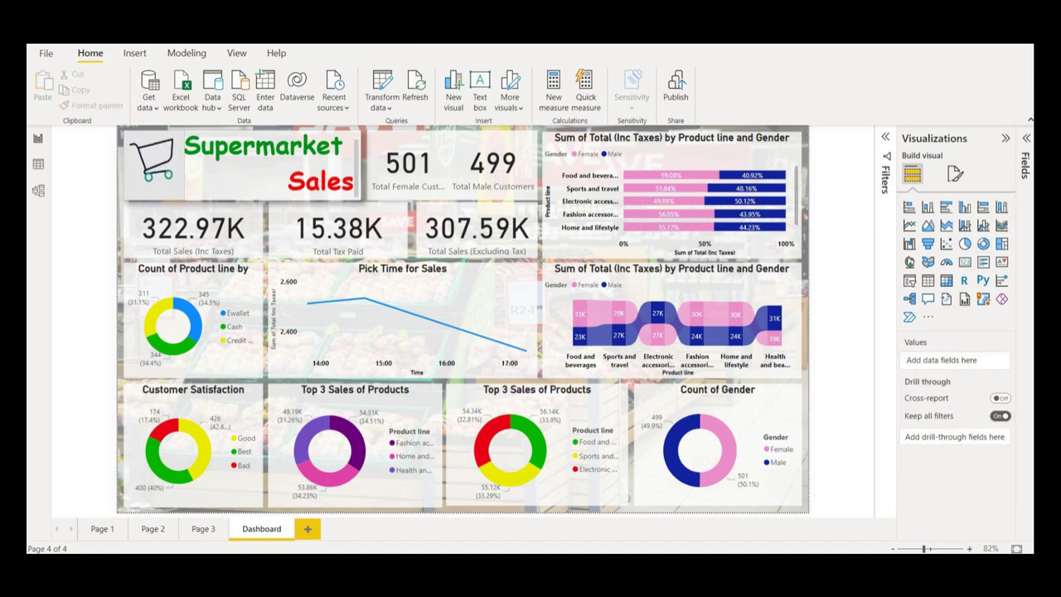
left_click(595, 262)
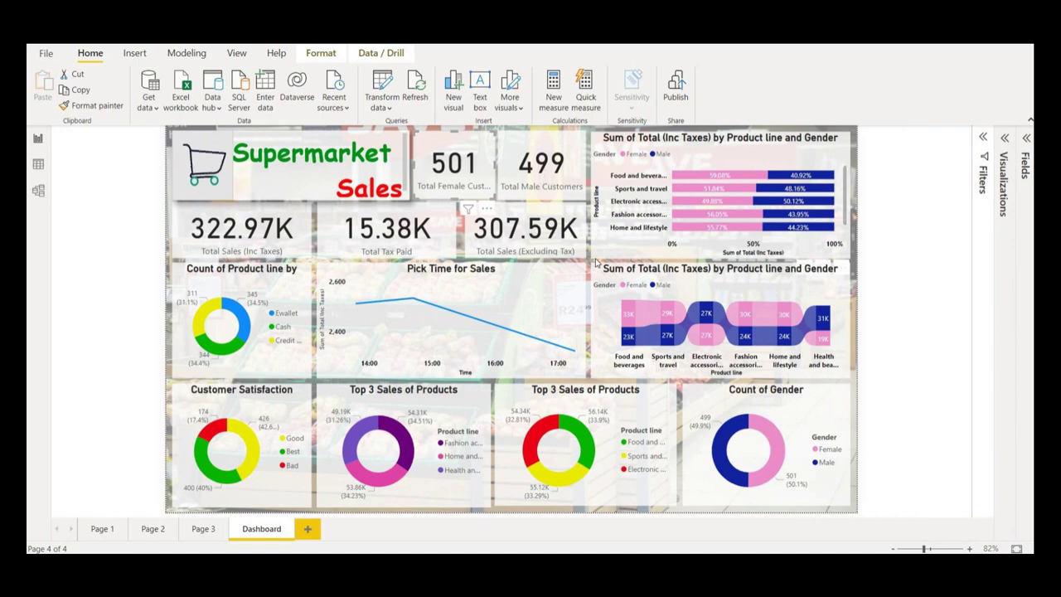
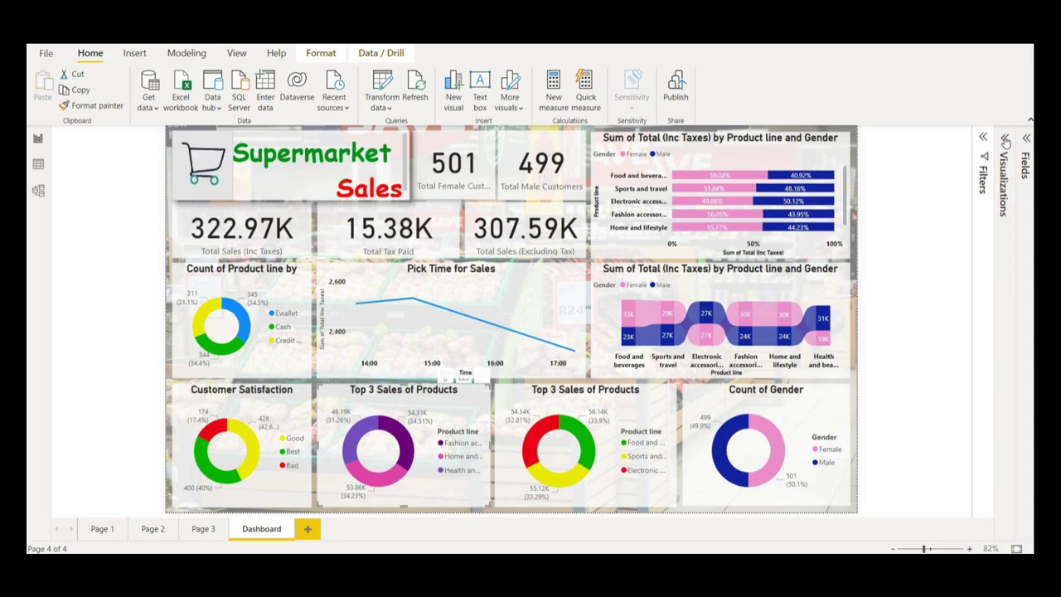
Retitle the purple and pink product donut as "Last 3 Sales by Products"
left_click(1001, 187)
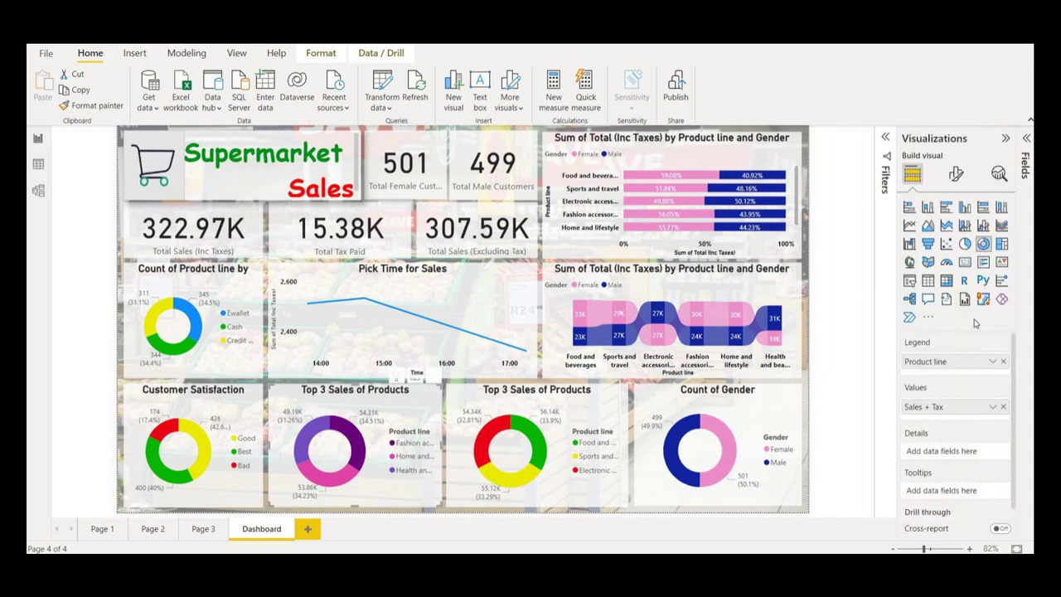
left_click(956, 174)
left_click(955, 232)
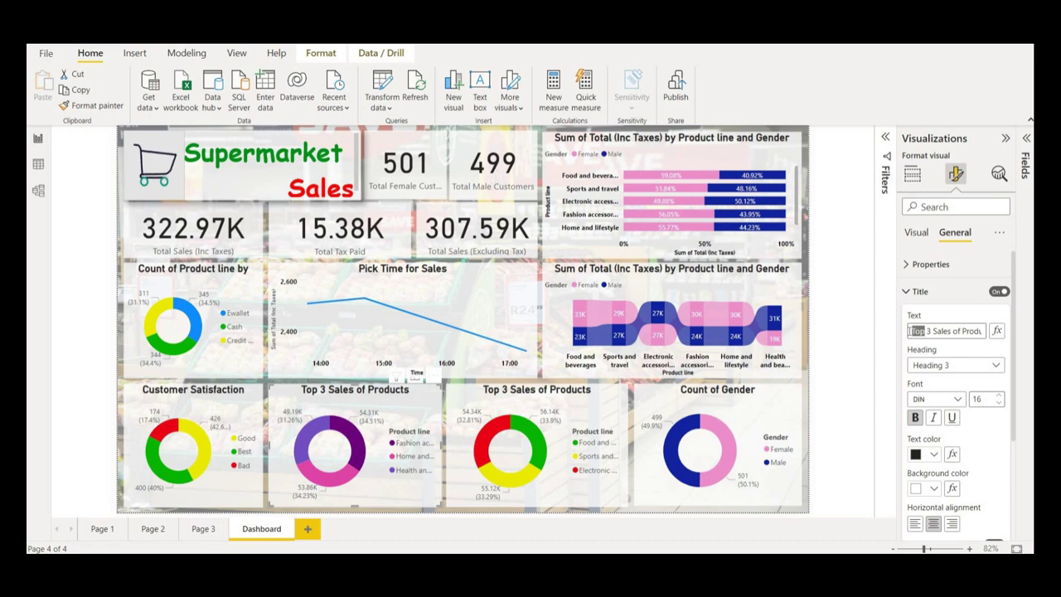
type("La")
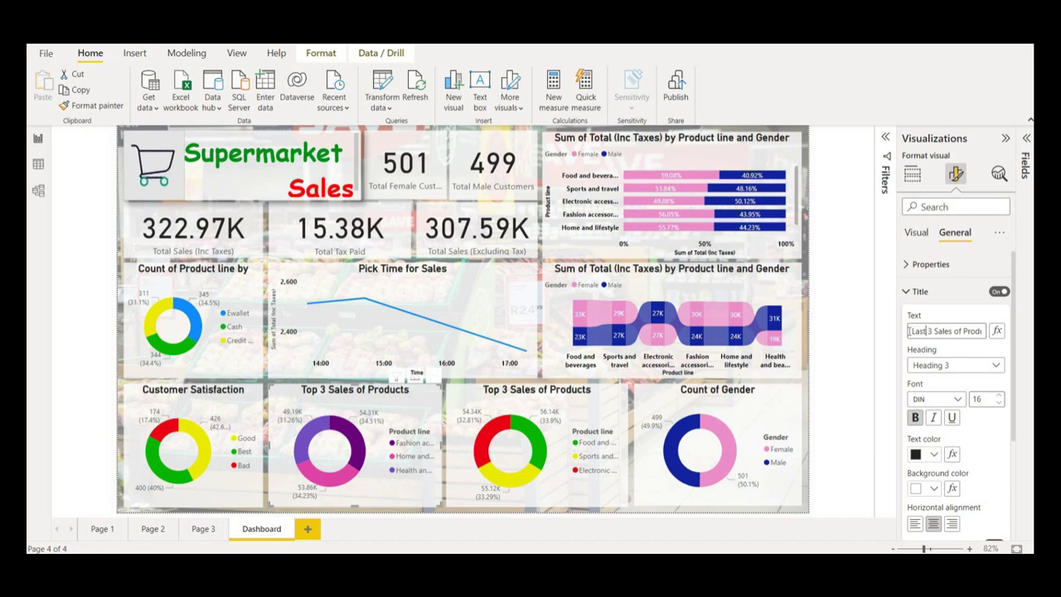
type("st")
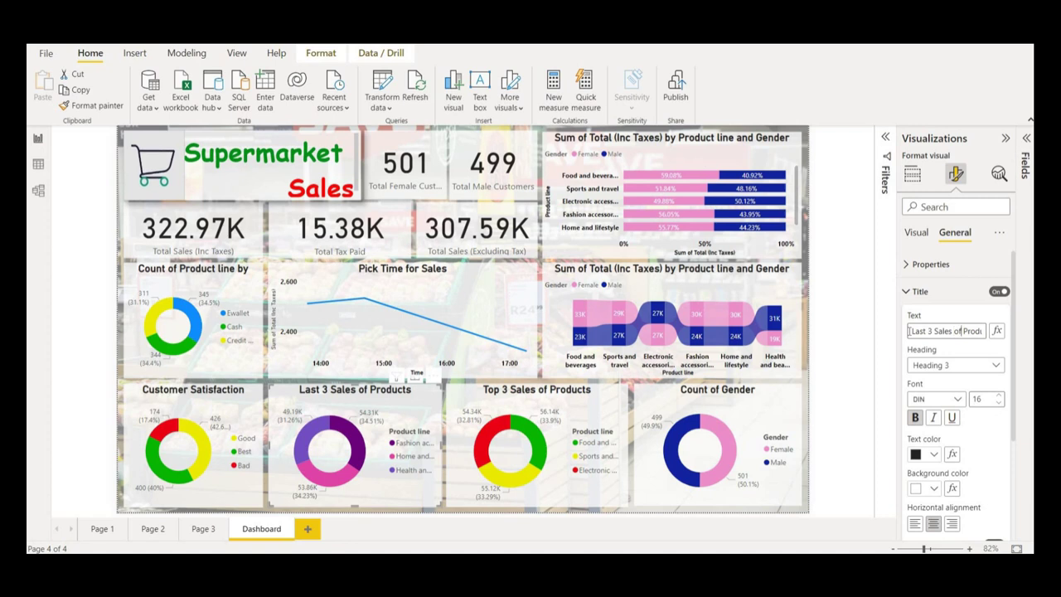
double_click(958, 331)
type("by")
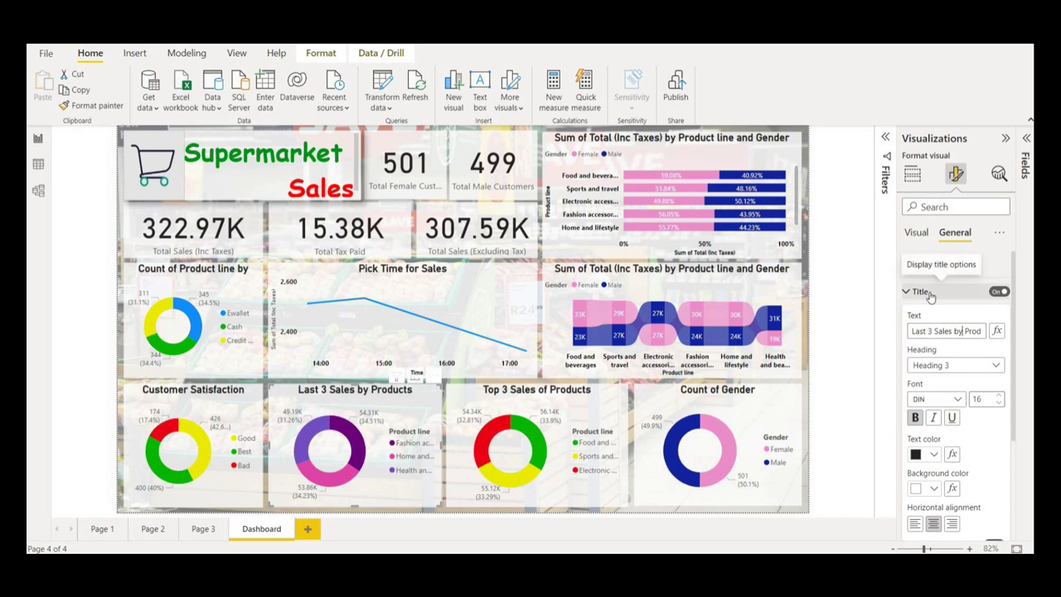
left_click(920, 291)
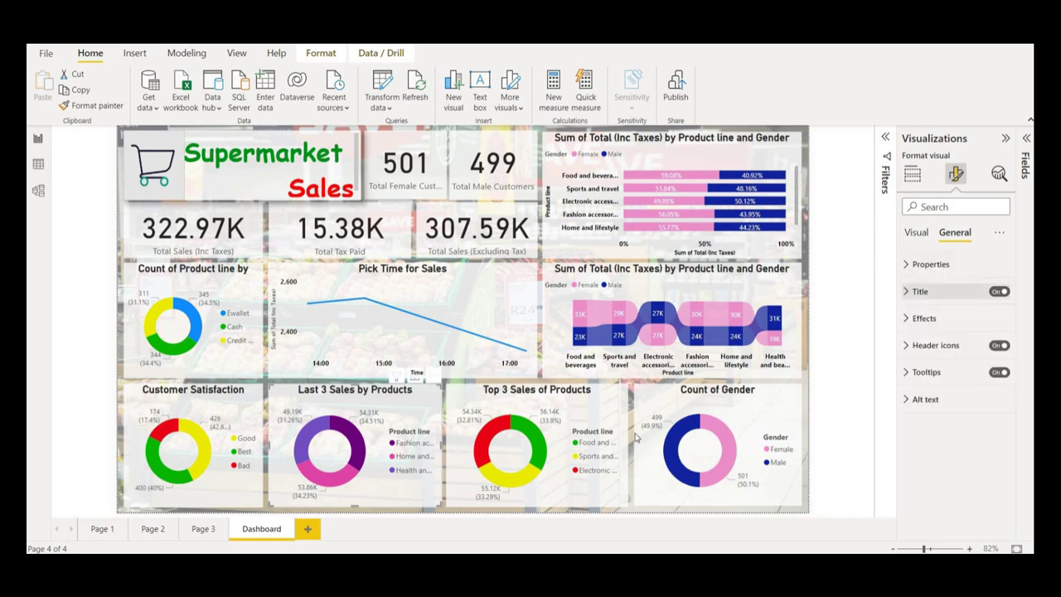
Retitle the green, yellow and red product donut as "Top 3 Sales by Products" and collapse the Visualizations pane
left_click(592, 397)
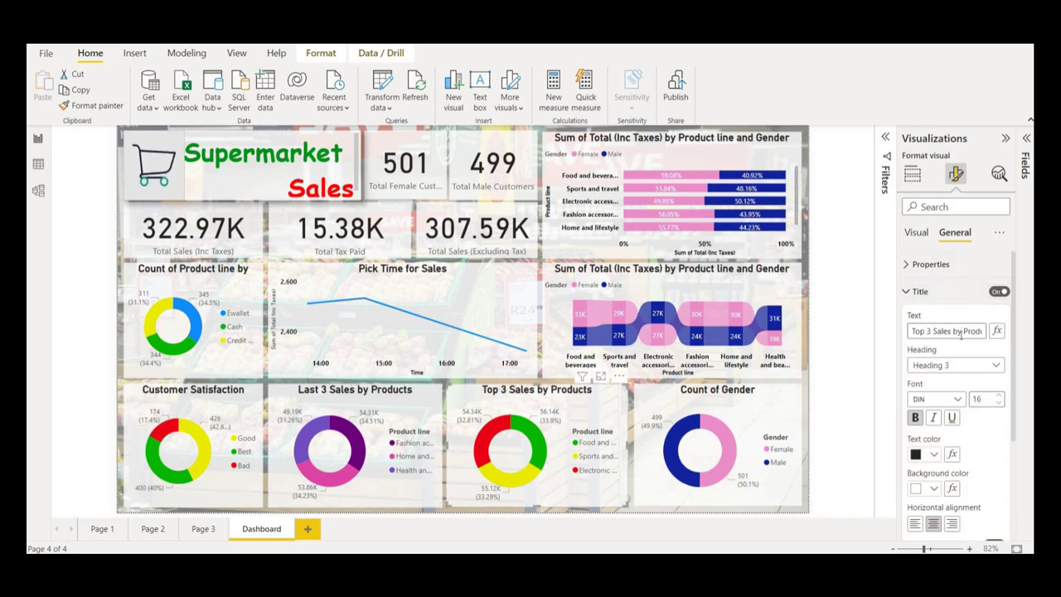
left_click(955, 299)
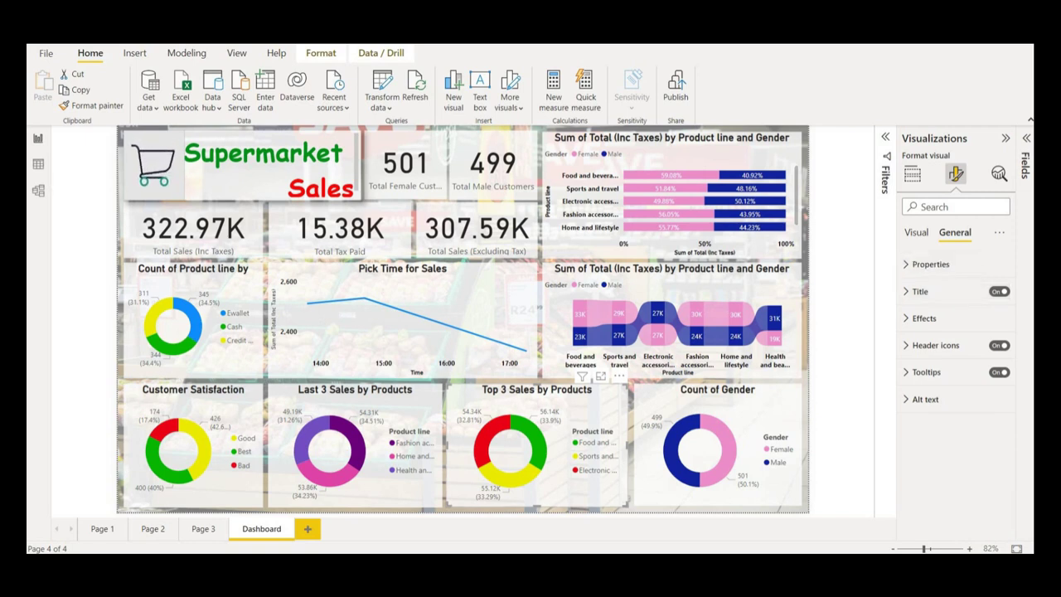
scroll(358, 174, "down", 1)
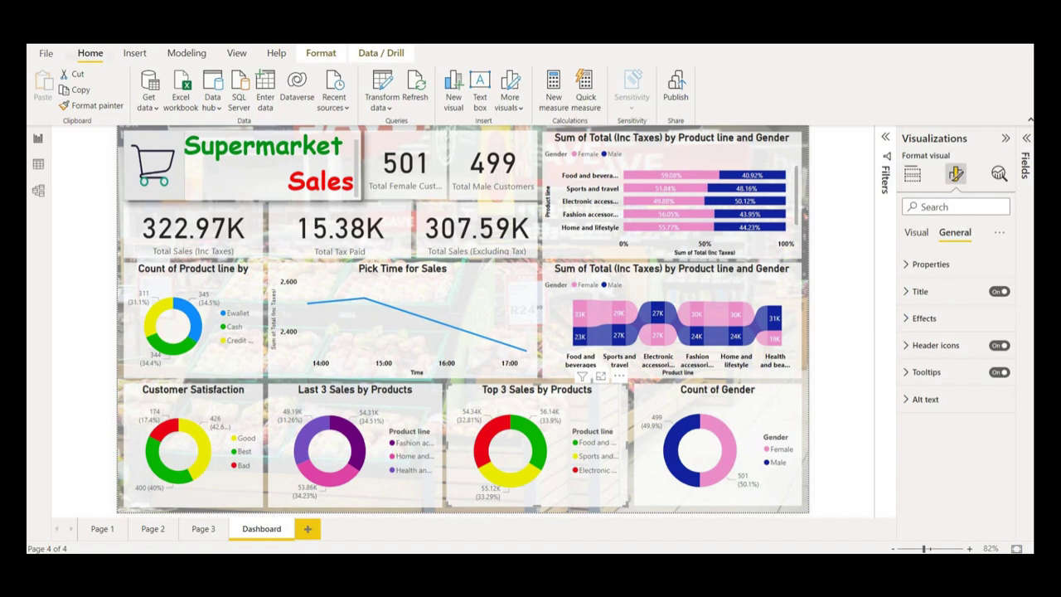
left_click(1005, 137)
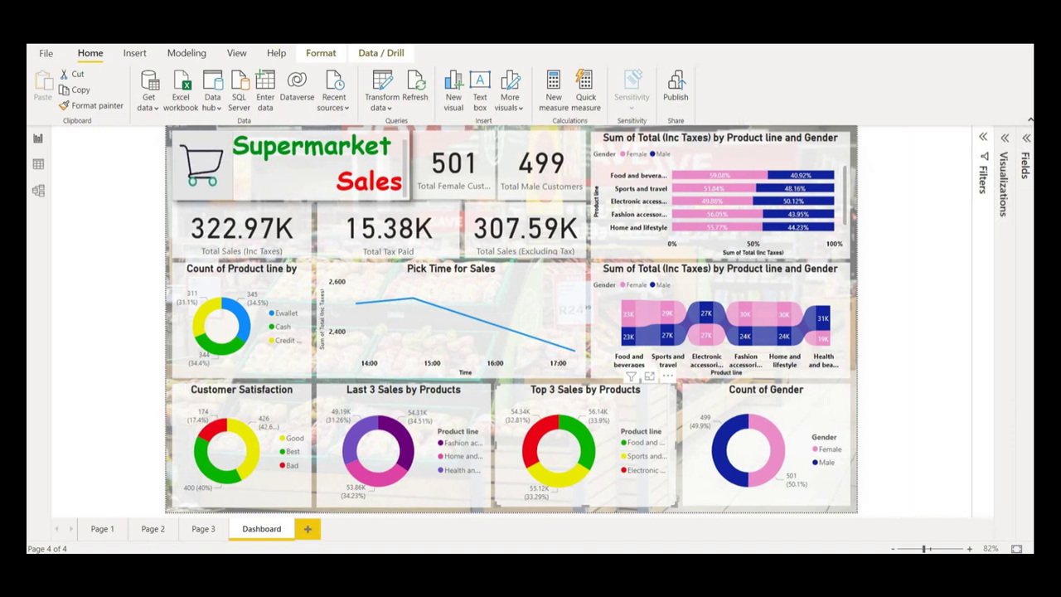
key("Escape")
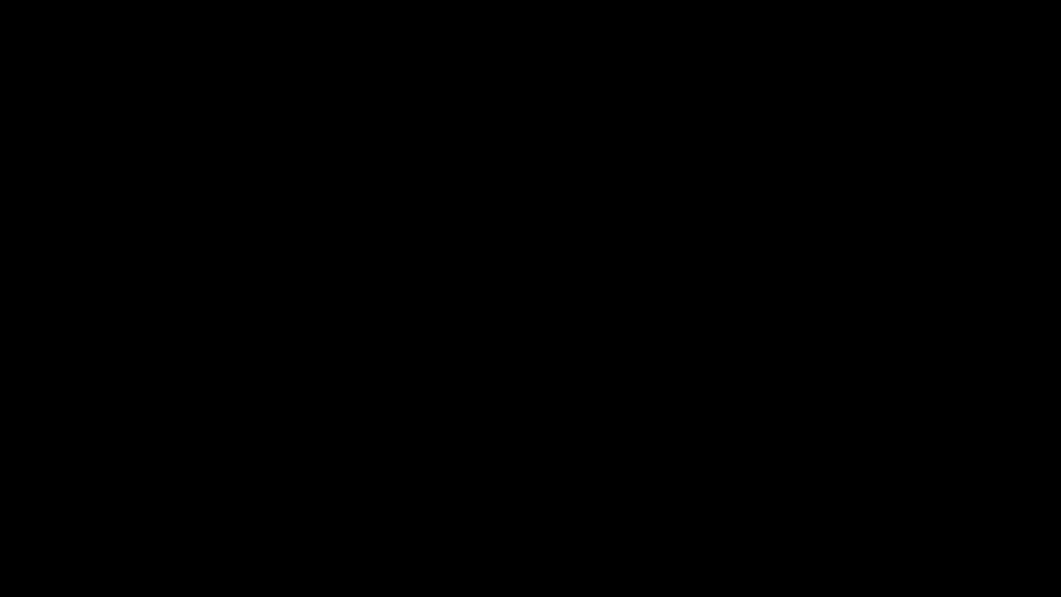